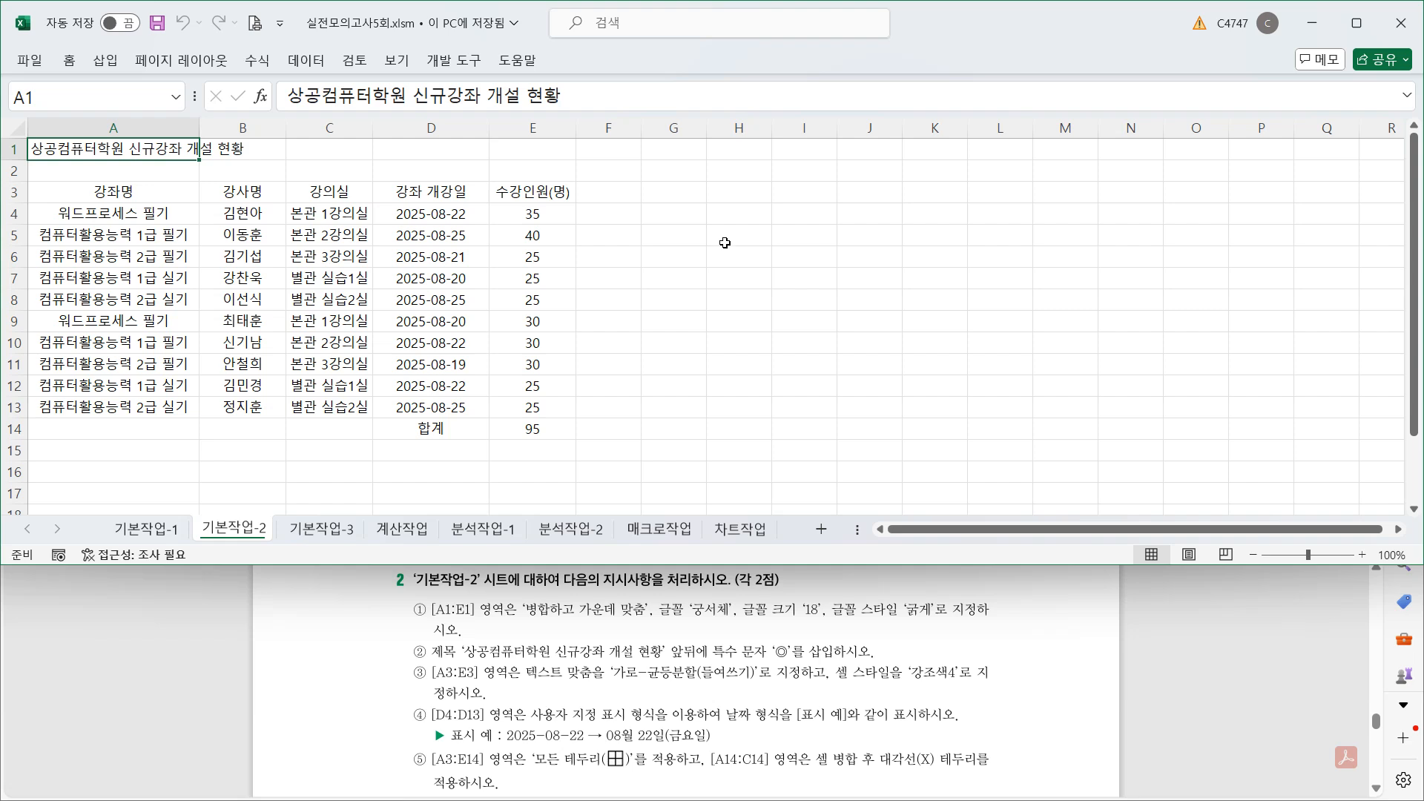
- Merge and center cells A1:E1 containing the sheet title
drag(83, 147, 538, 146)
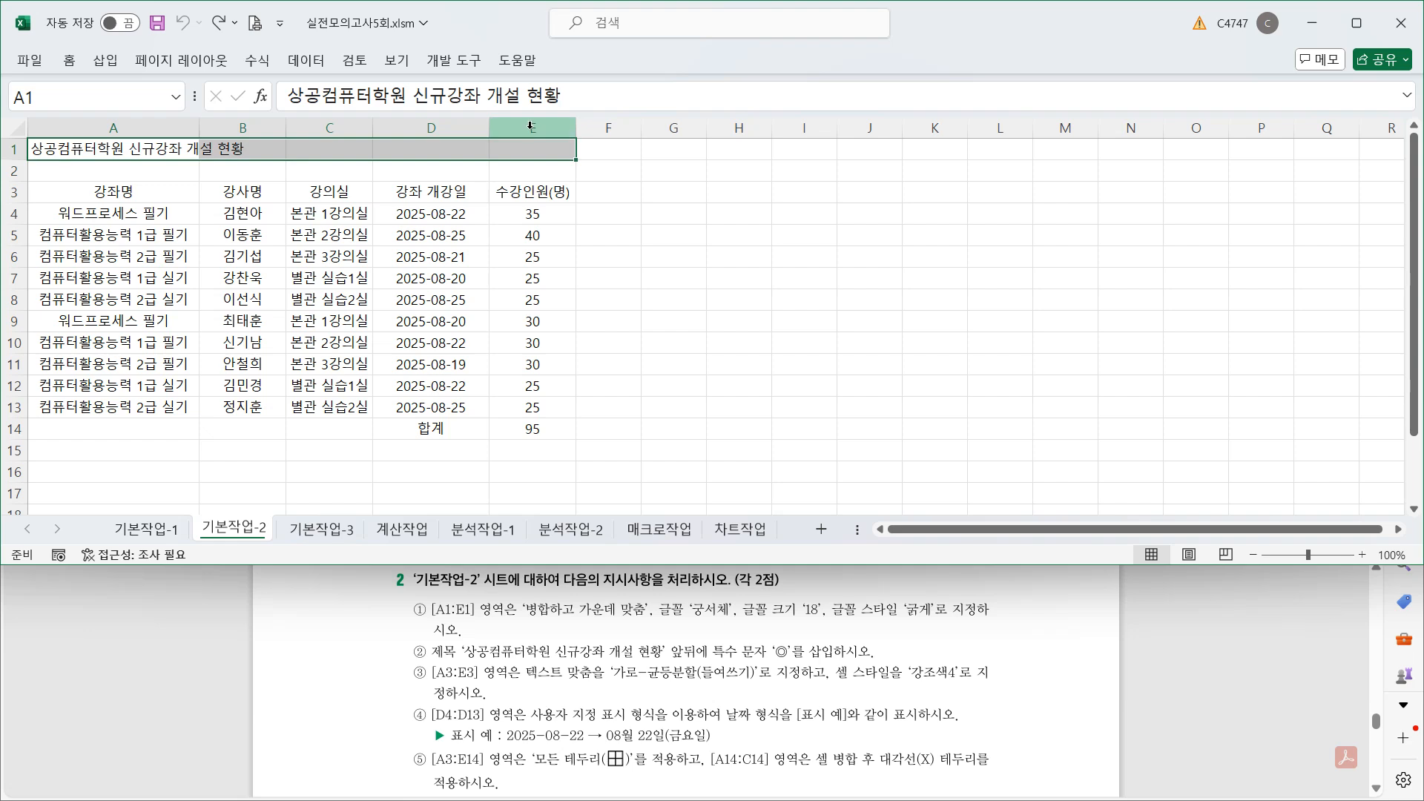
click(68, 64)
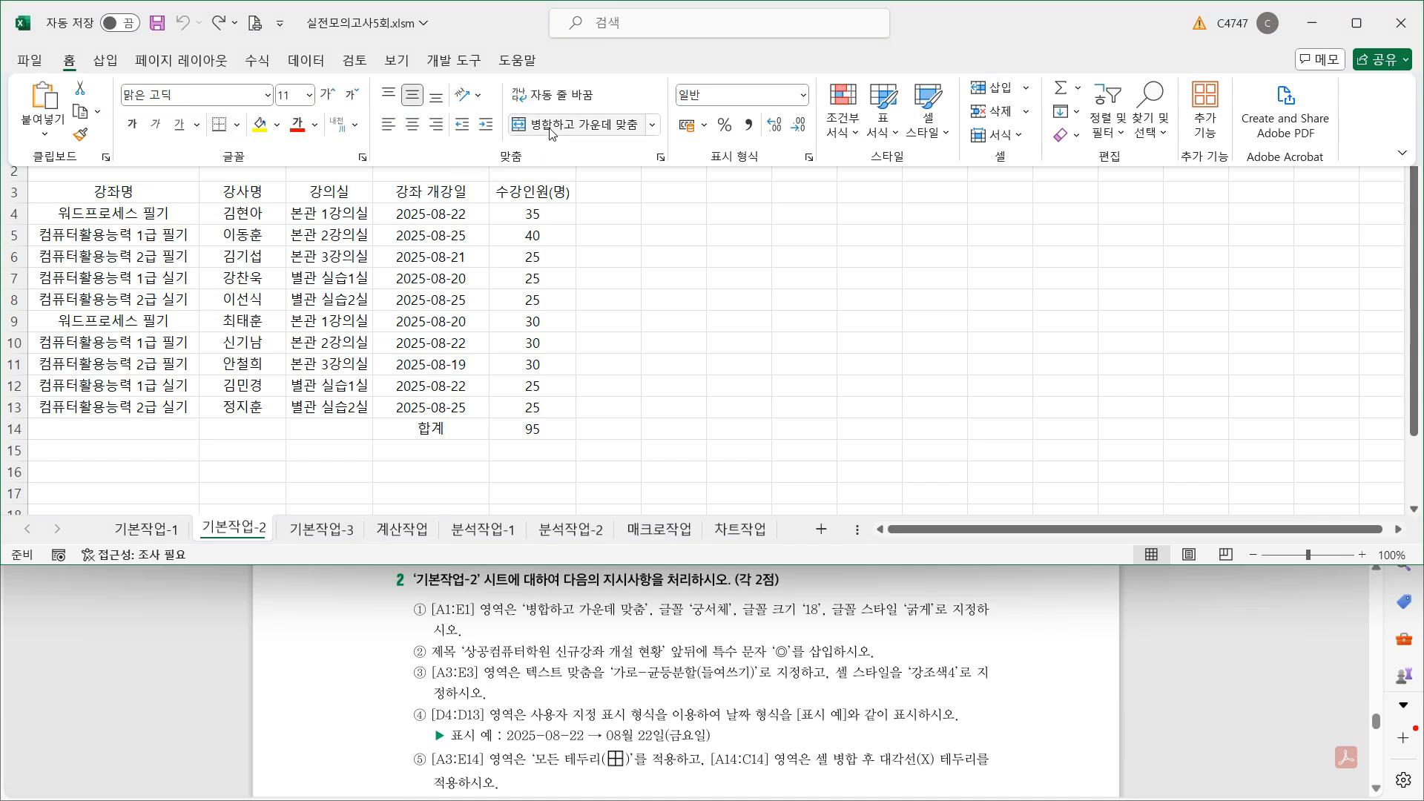
click(550, 128)
- Format the merged title in A1 with the 궁서체 font, size 18, in bold
click(237, 92)
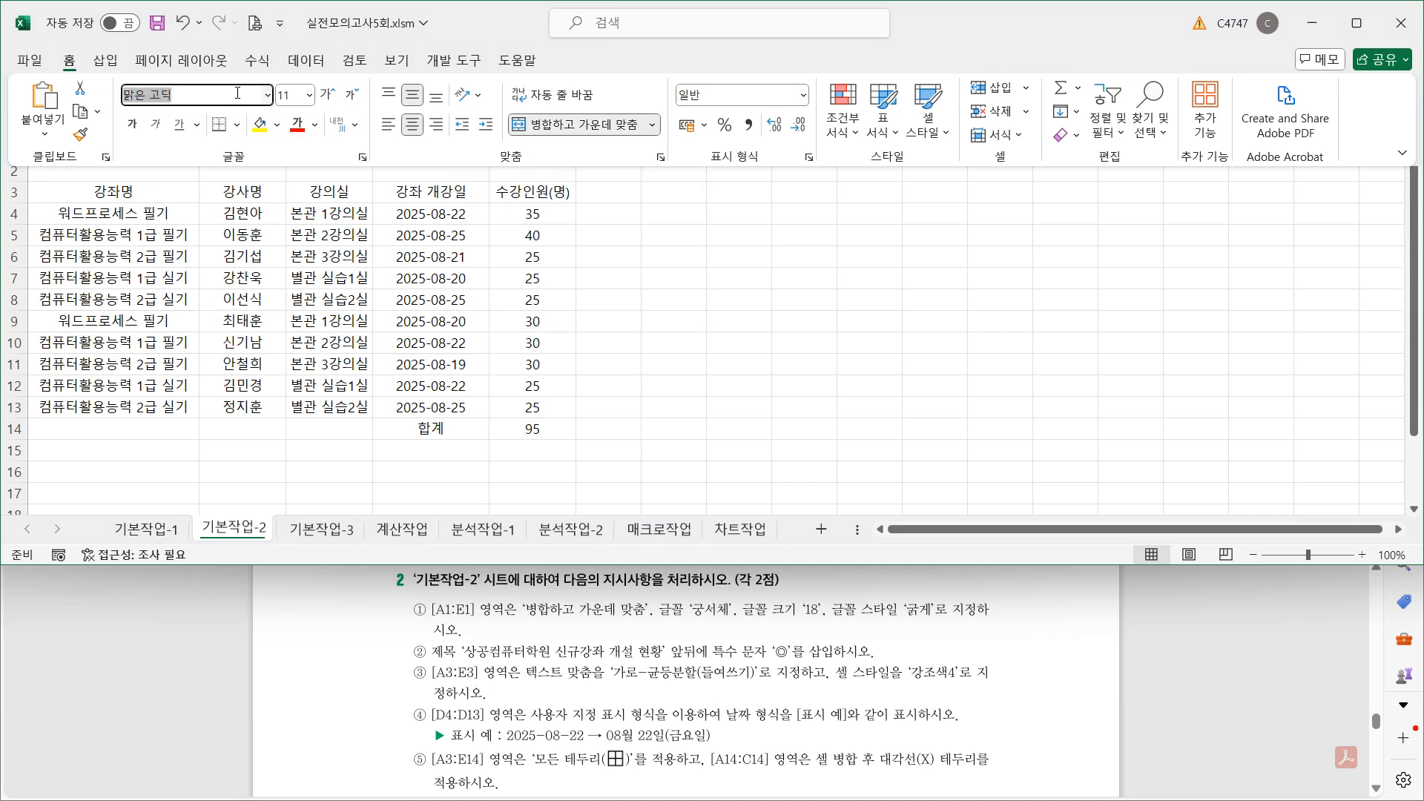
text(궁서체)
click(289, 100)
text(18)
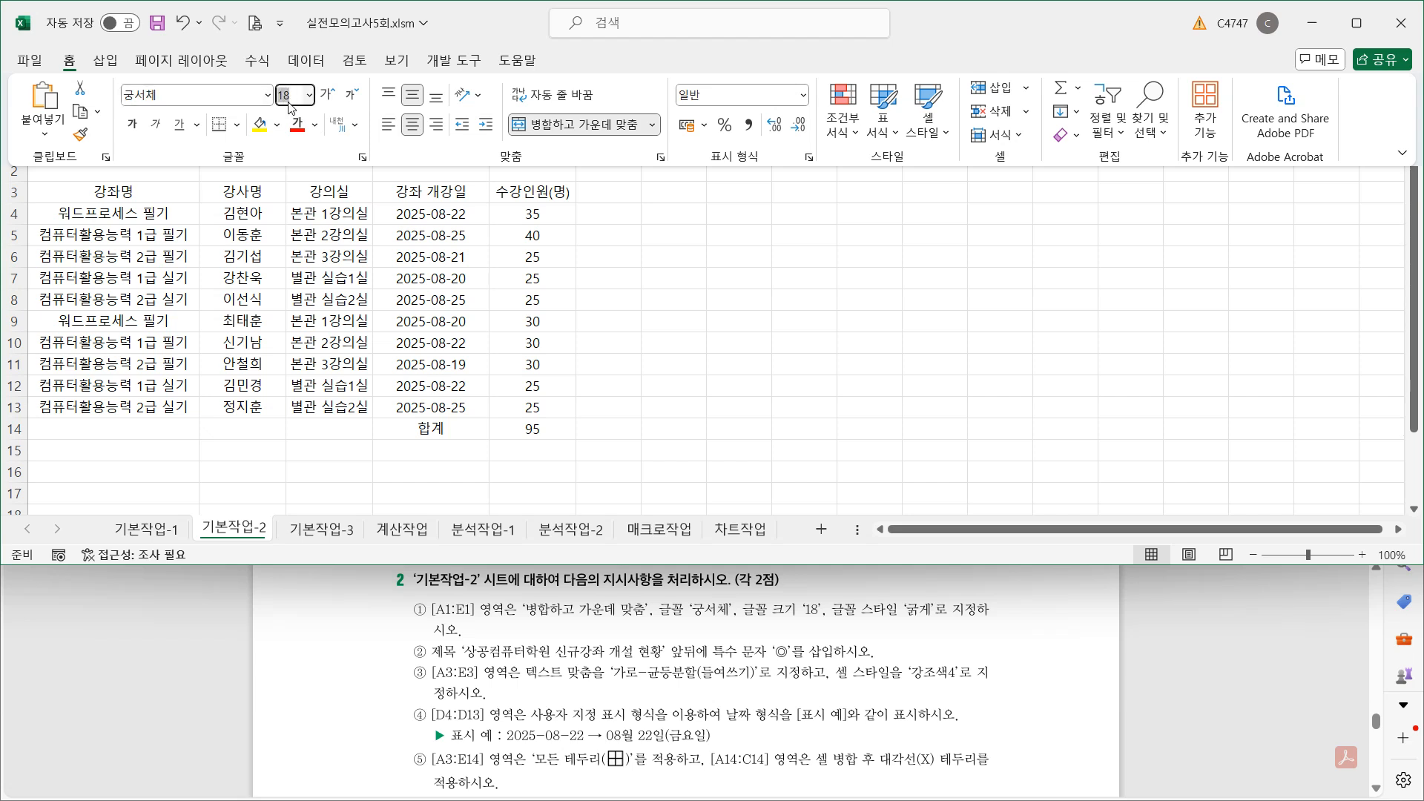
key(Return)
click(132, 128)
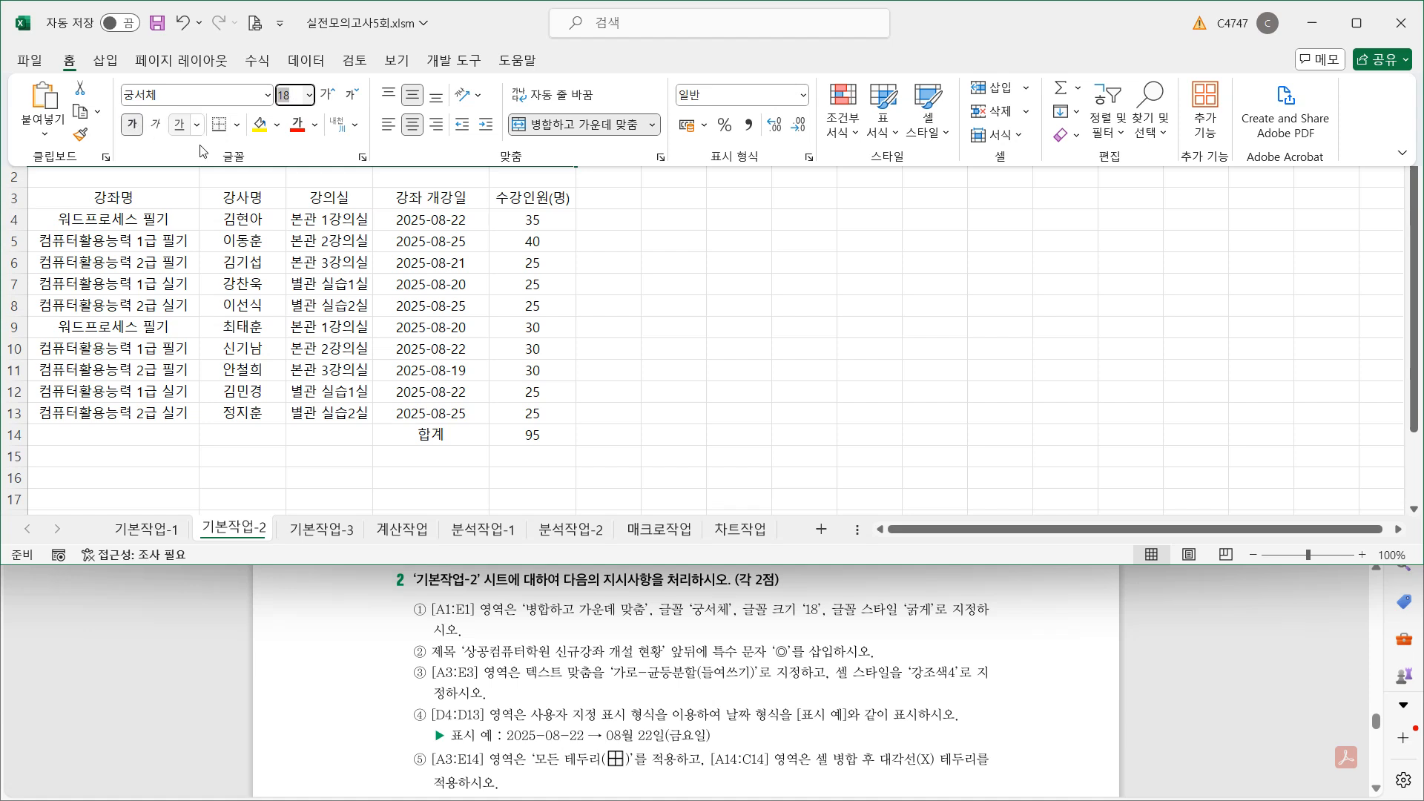
click(158, 204)
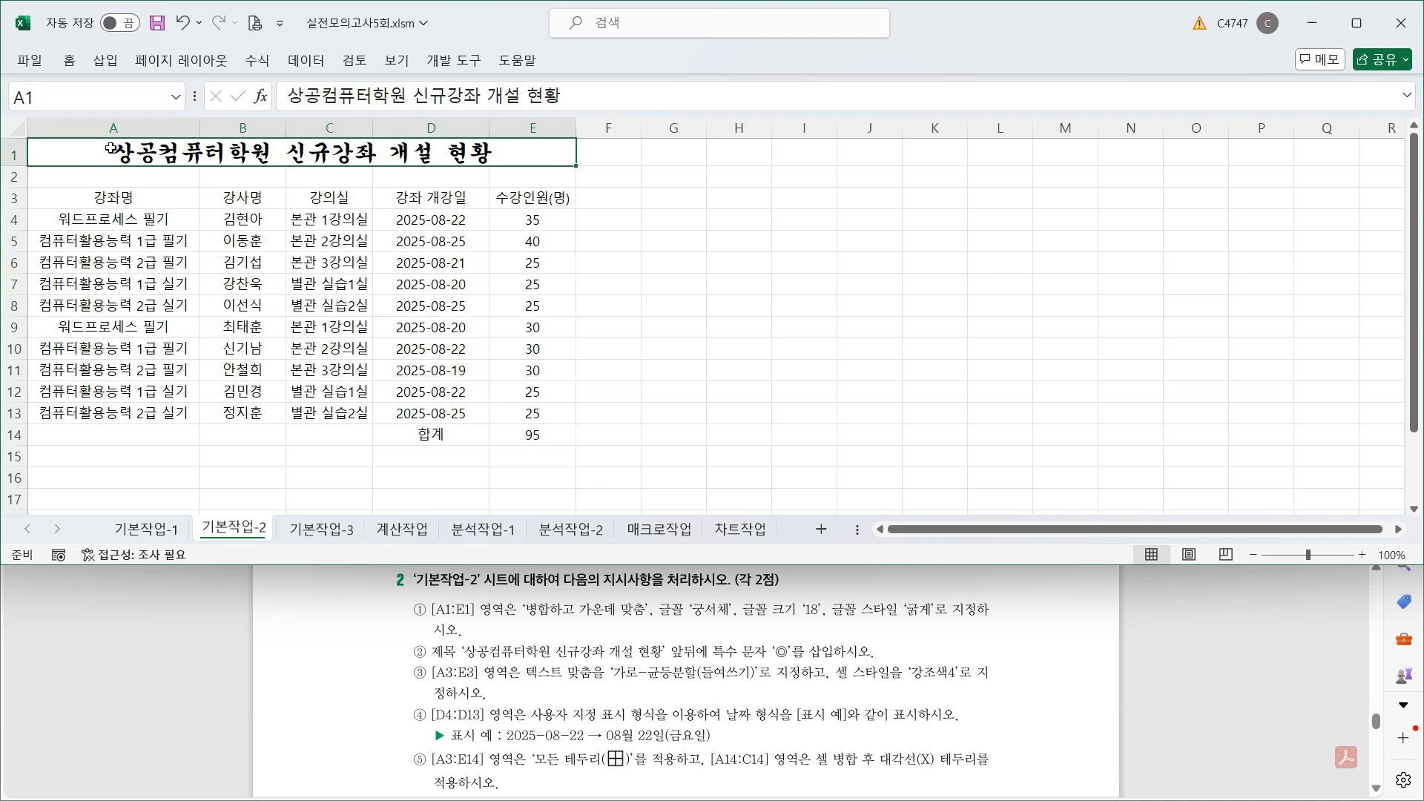
- Insert the special character ◎ in front of the title text in A1
click(286, 98)
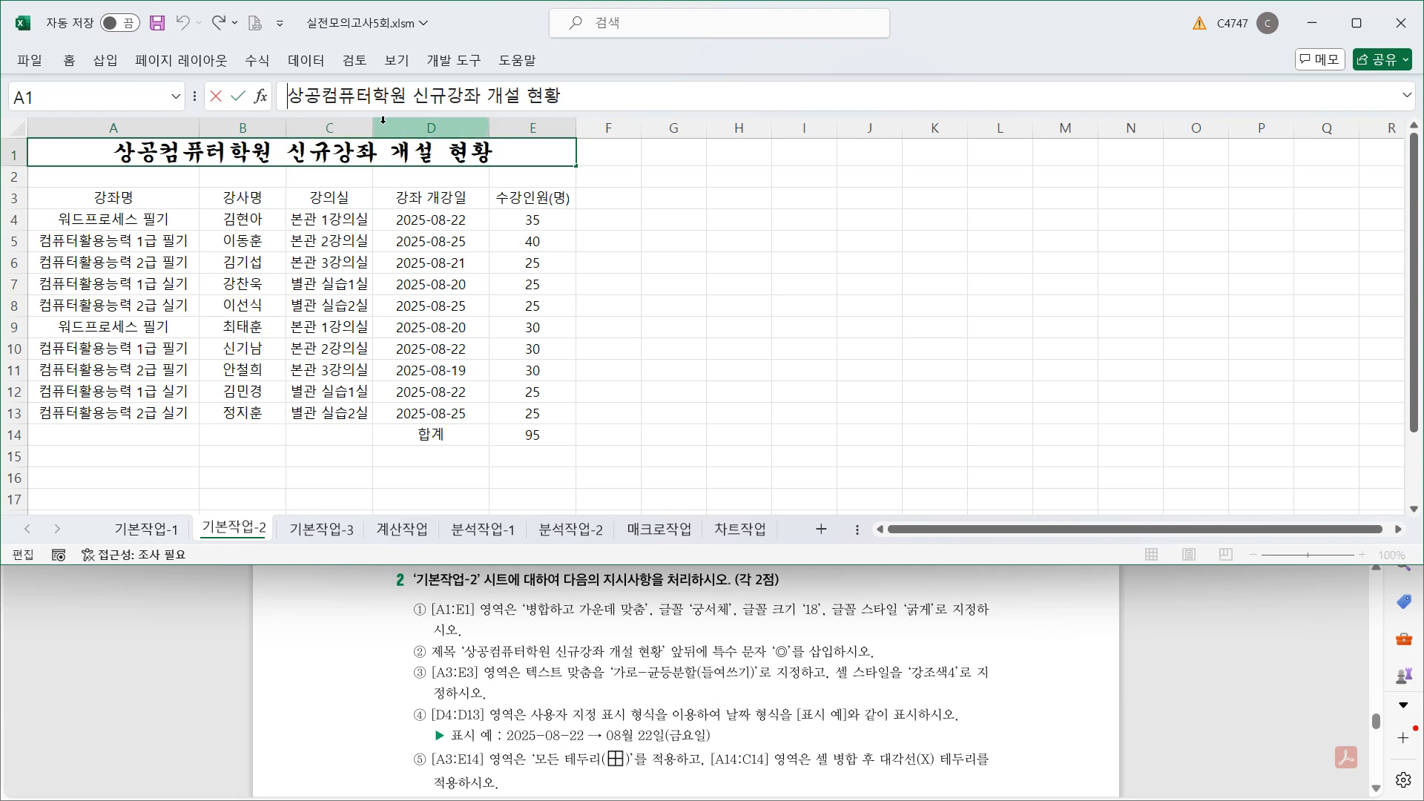
text(ㅁ)
key(Hangul_Hanja)
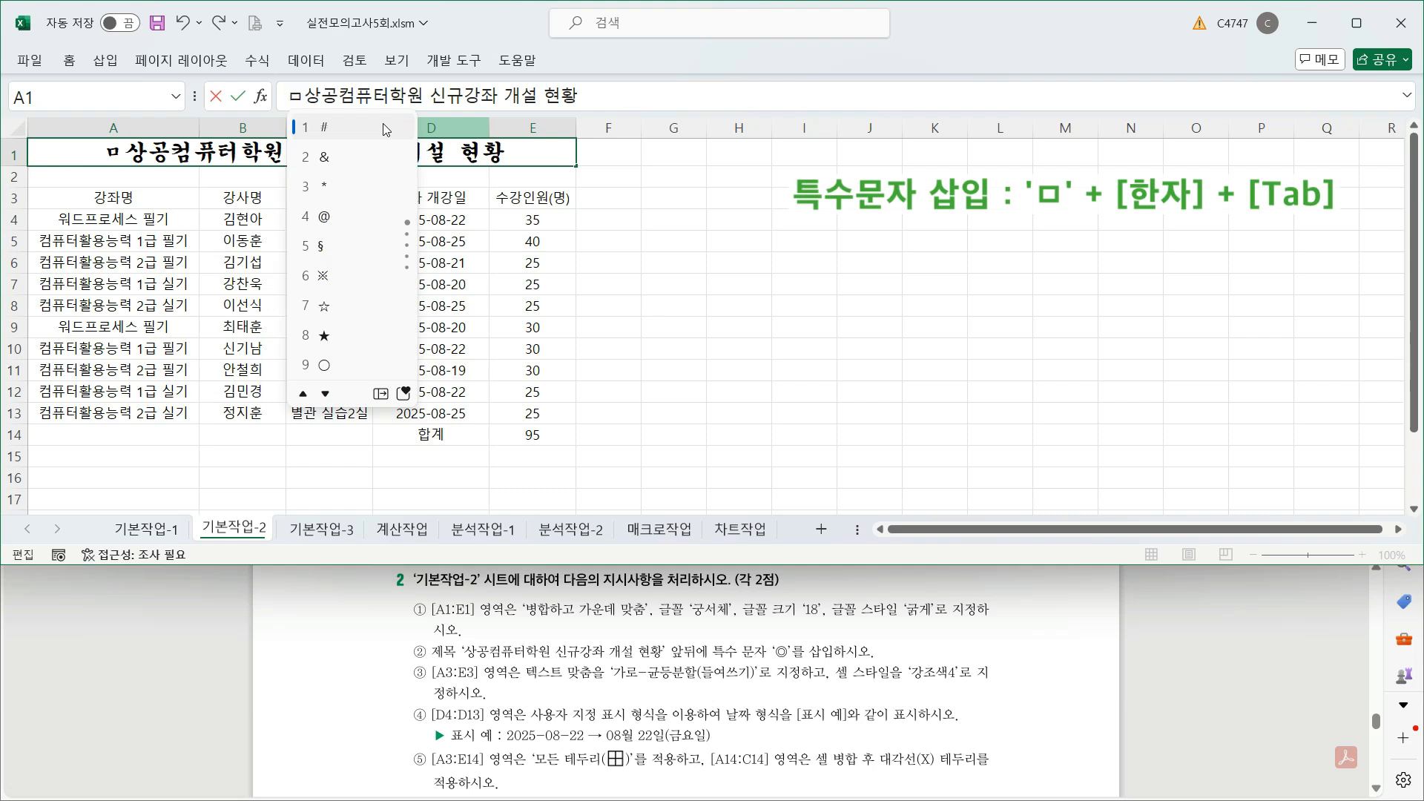
key(Tab)
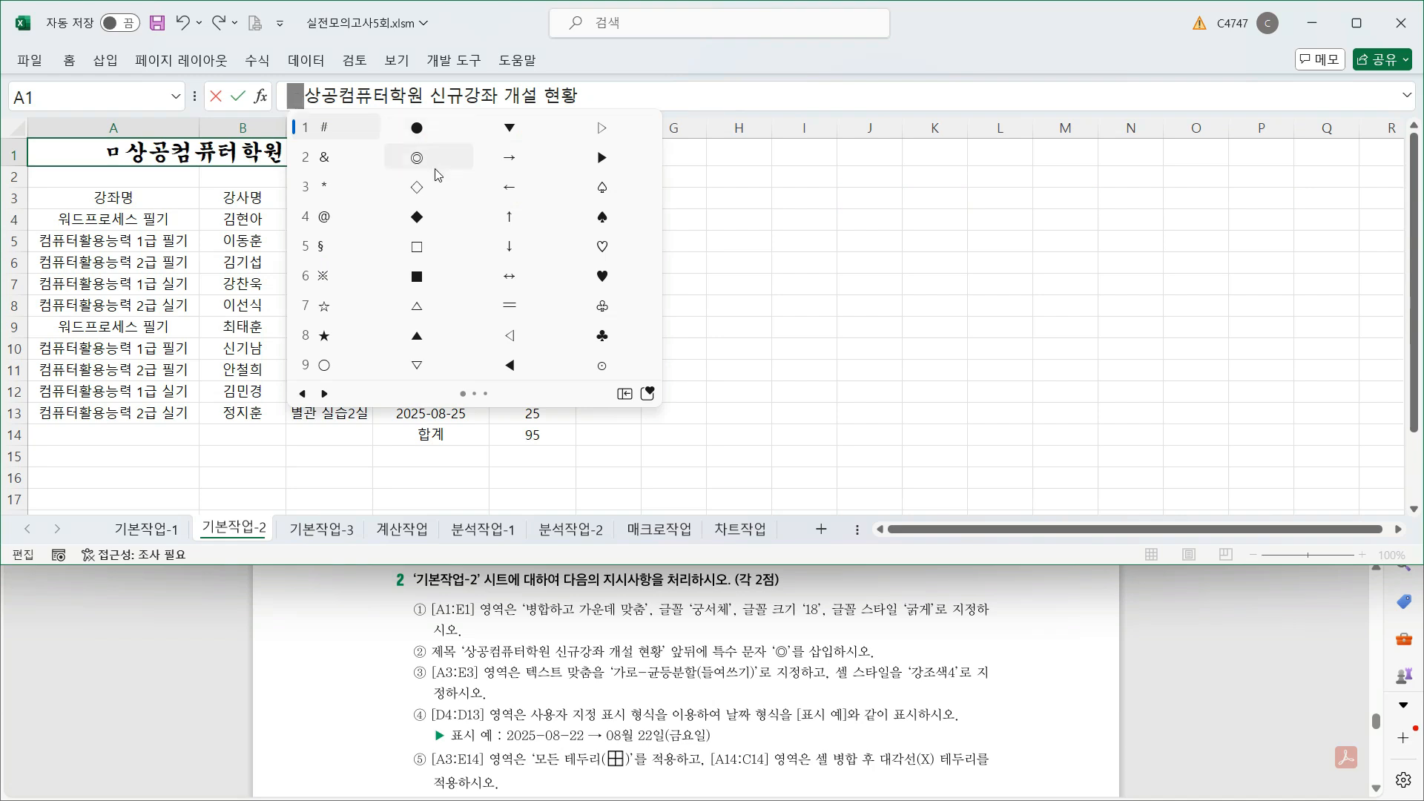
click(417, 156)
- Add the special character ◎ at the end of the title text in A1 and commit the entry
click(610, 102)
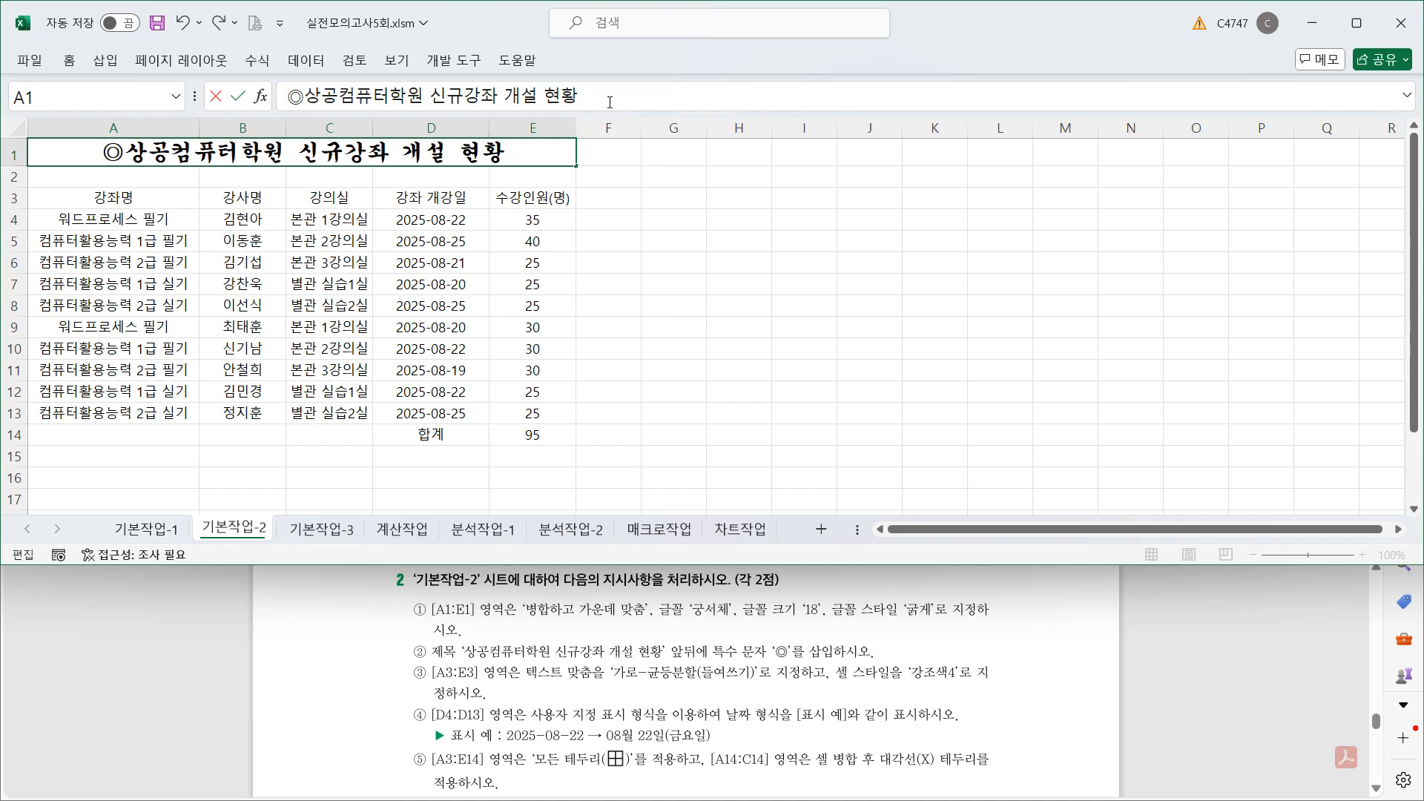
text(ㅁ)
key(Hangul_Hanja)
key(Tab)
click(709, 163)
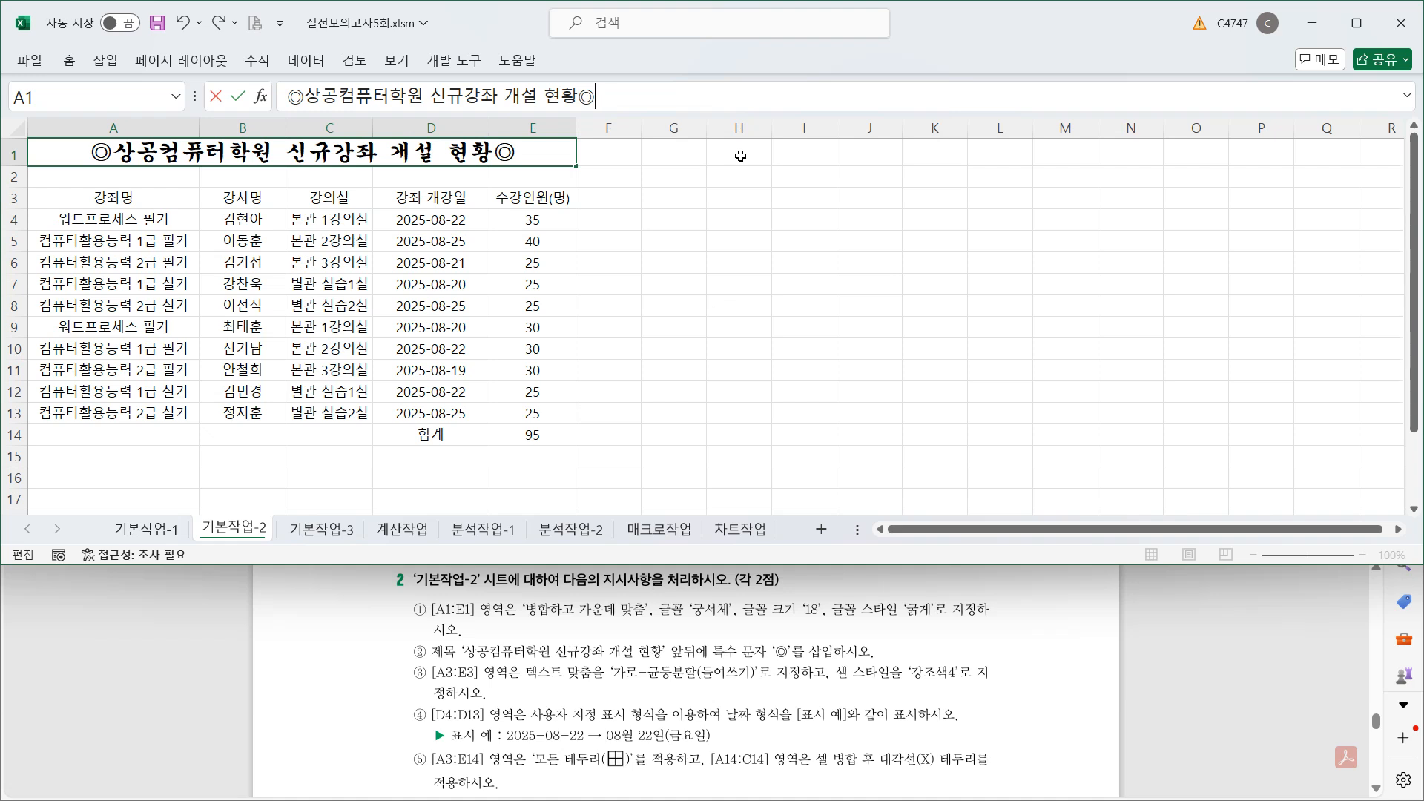
key(Return)
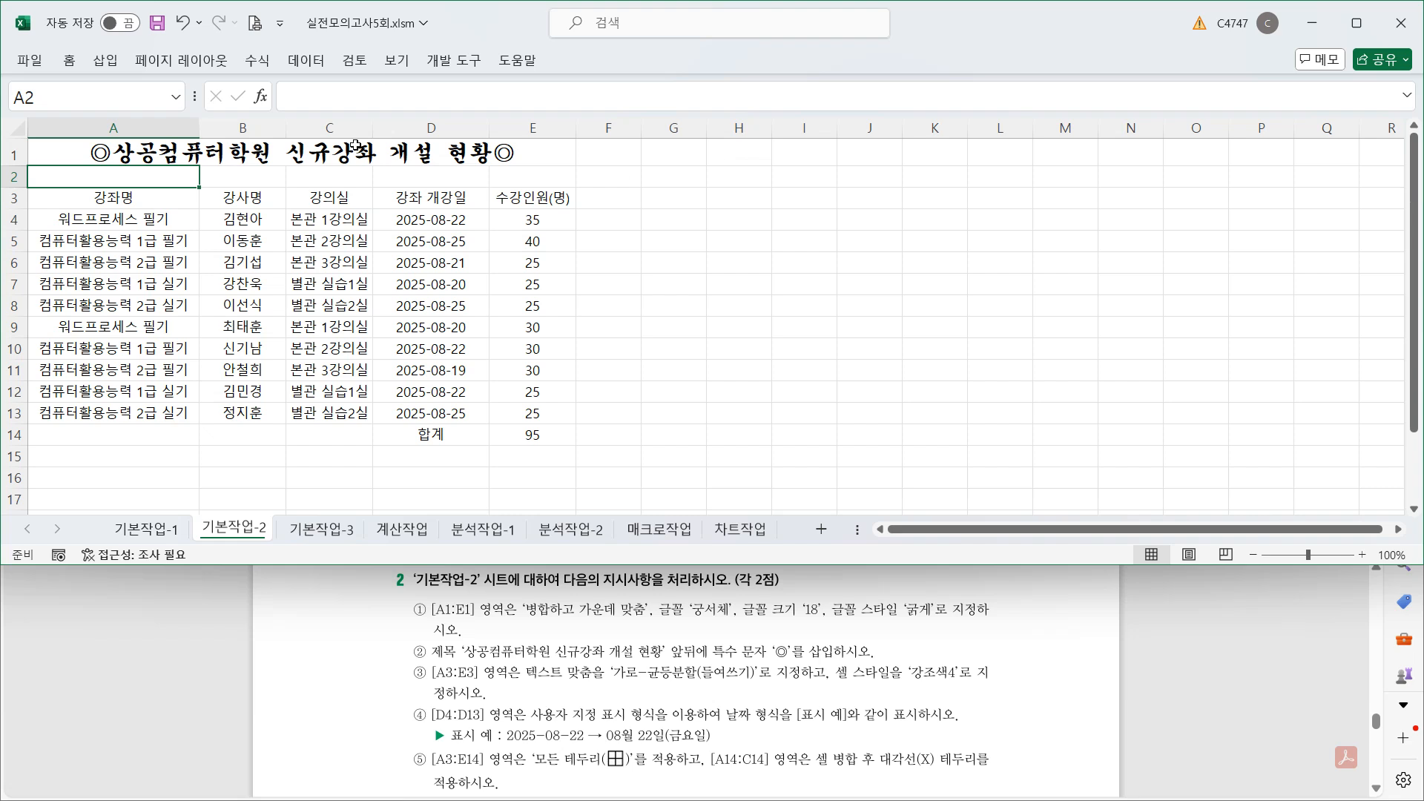
- Set the horizontal text alignment of header cells A3:E3 to 균등 분할 (들여쓰기)
drag(141, 197, 495, 201)
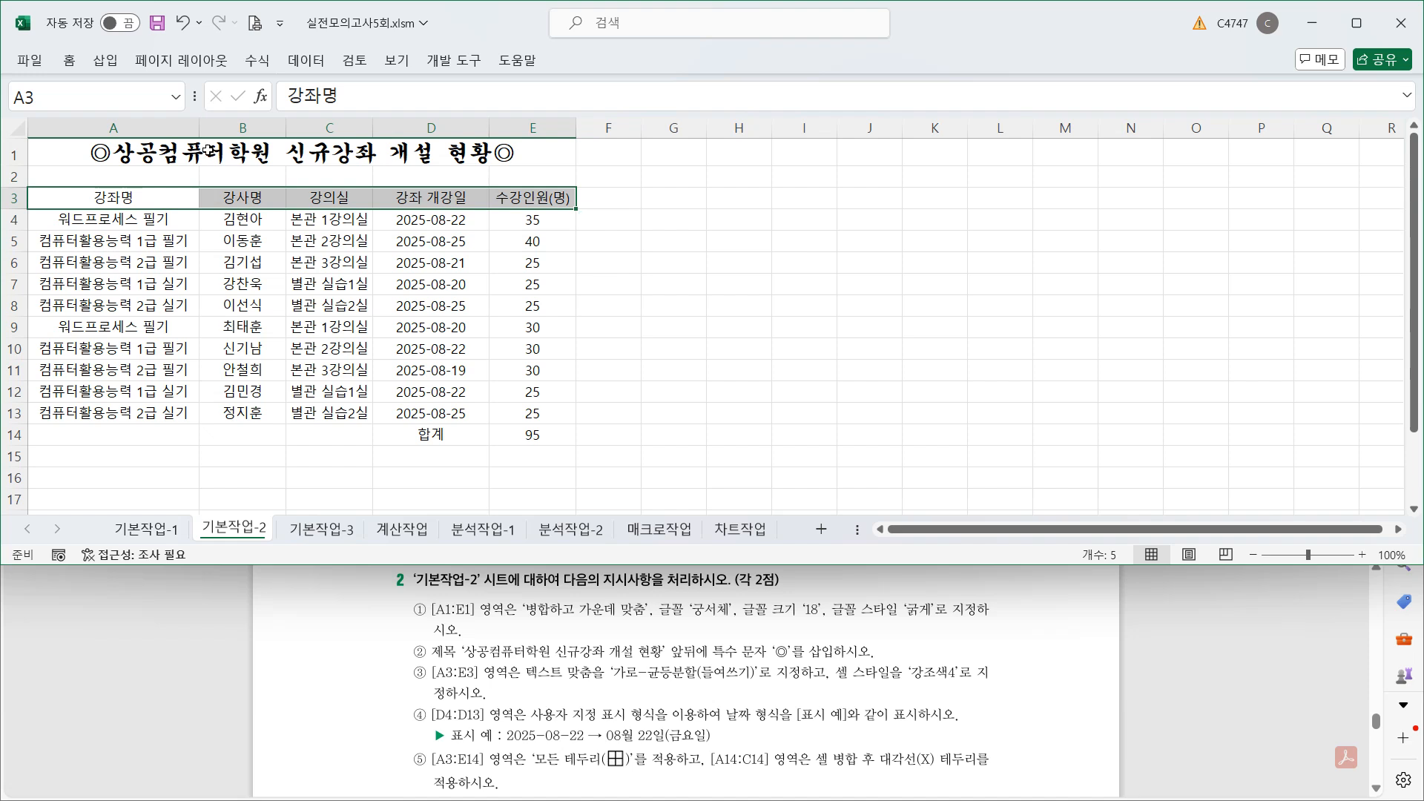
click(71, 64)
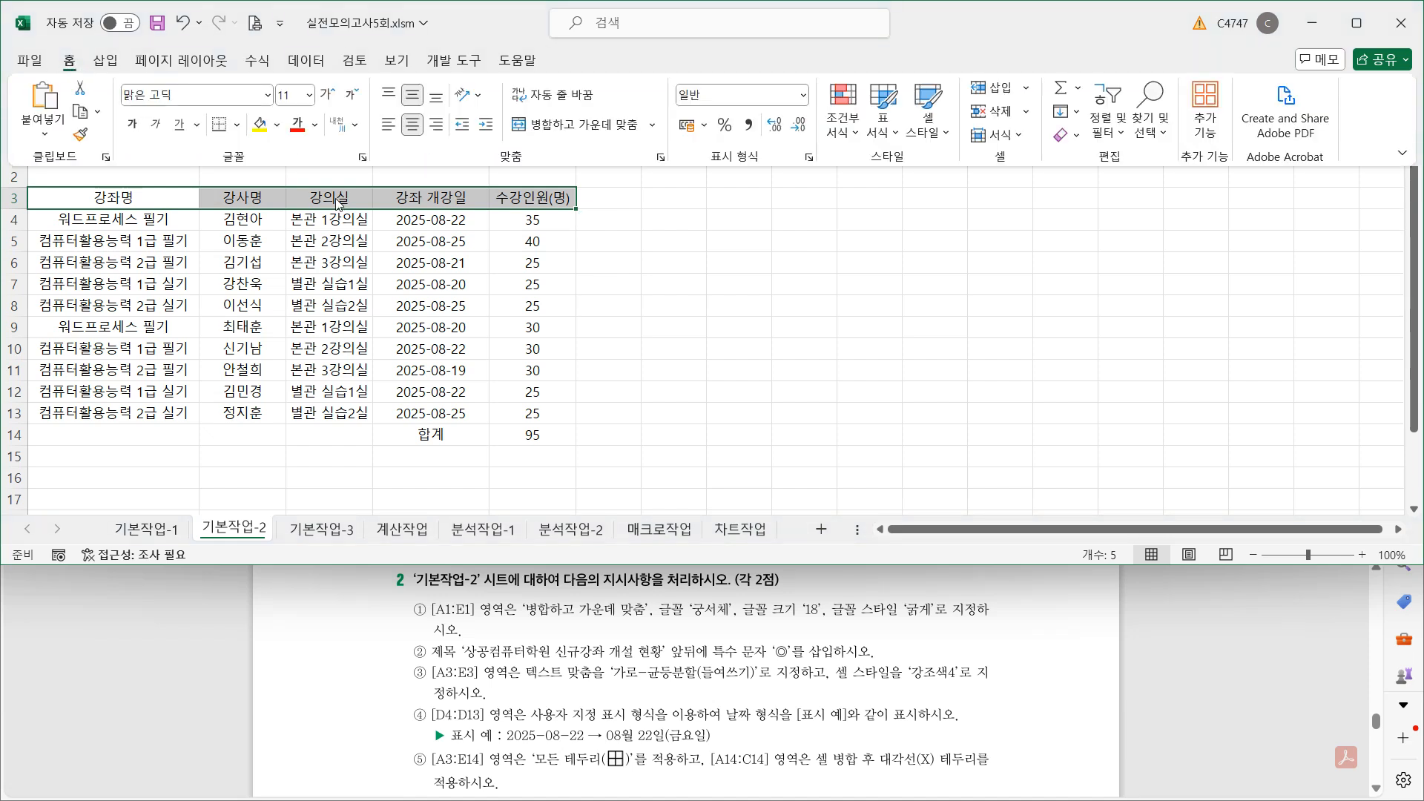
click(473, 22)
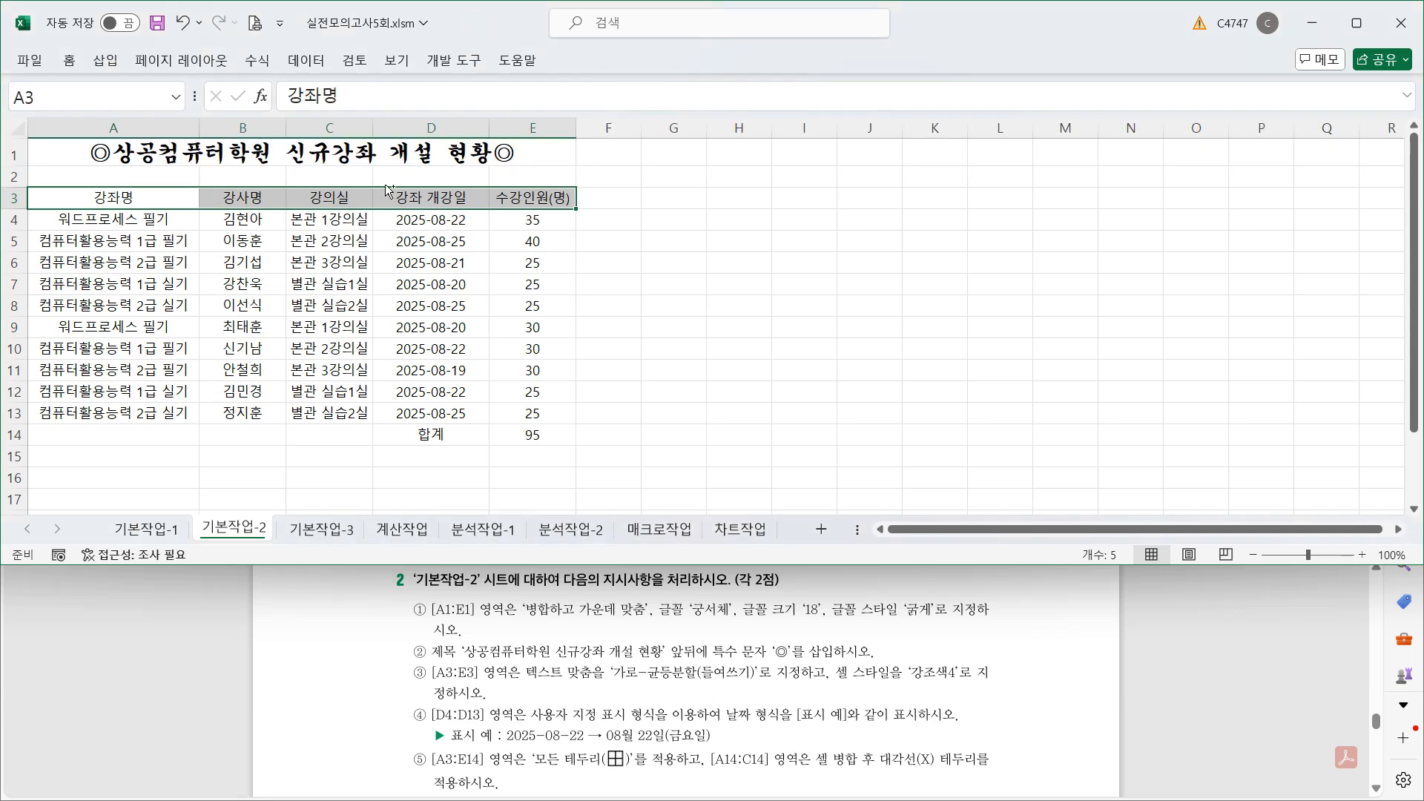
key(ctrl+1)
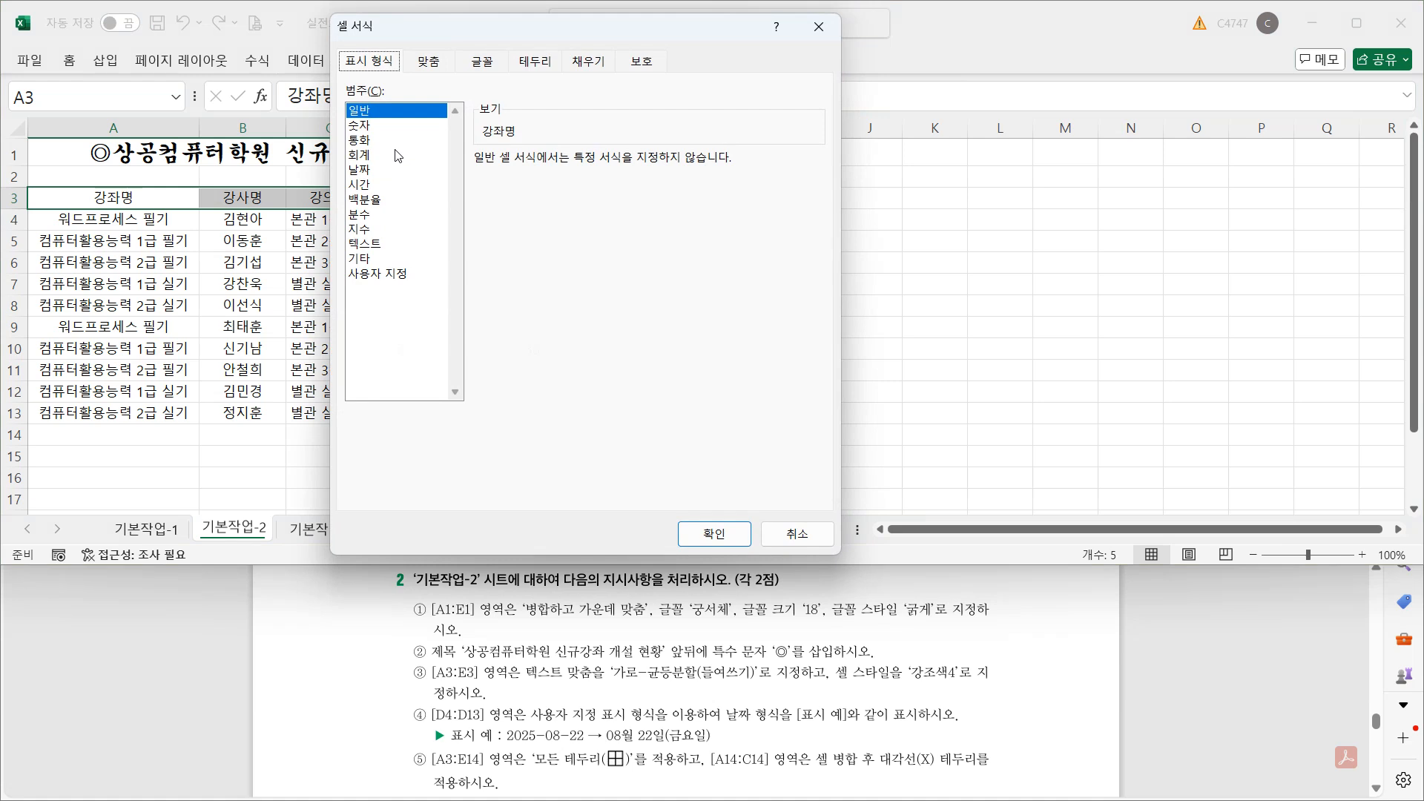
click(449, 58)
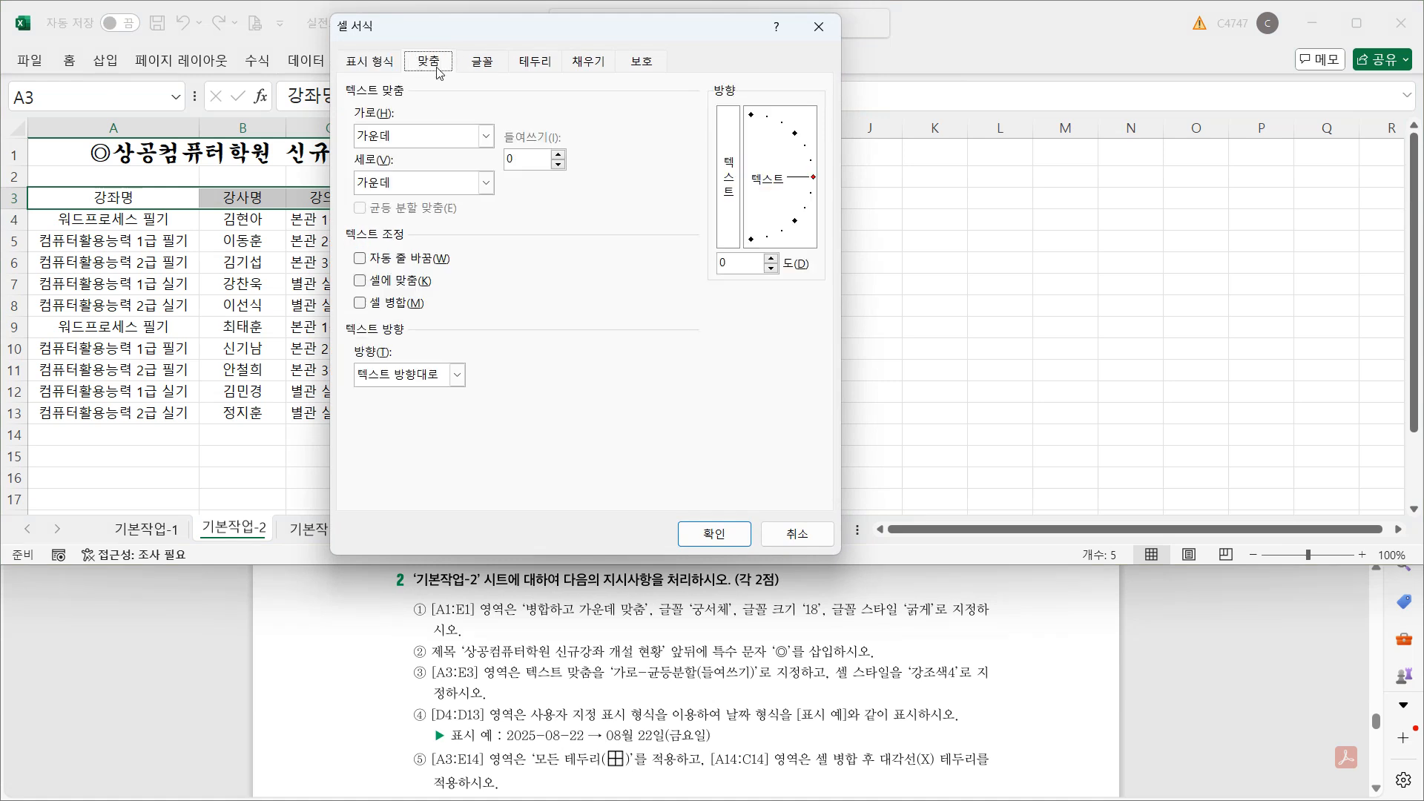
click(486, 140)
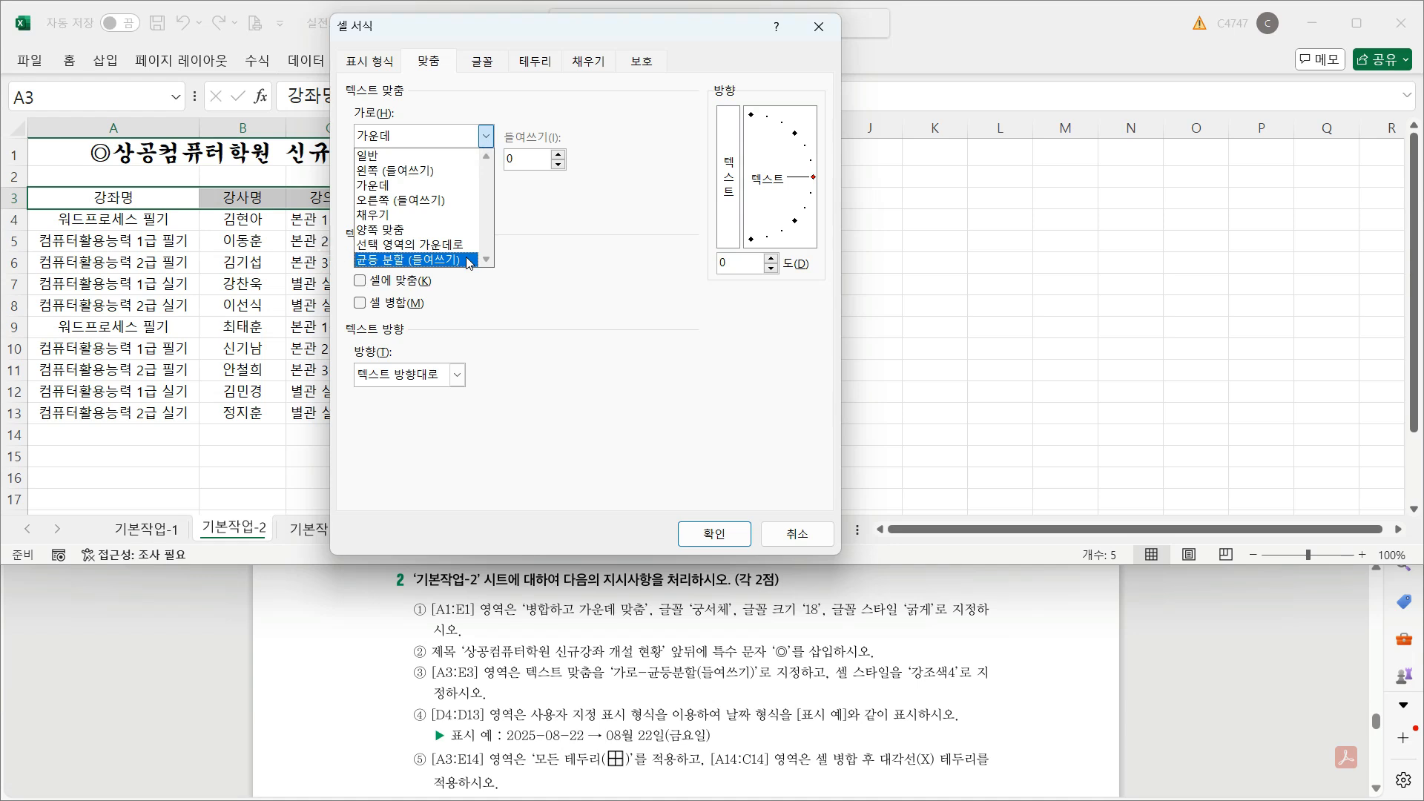
click(415, 259)
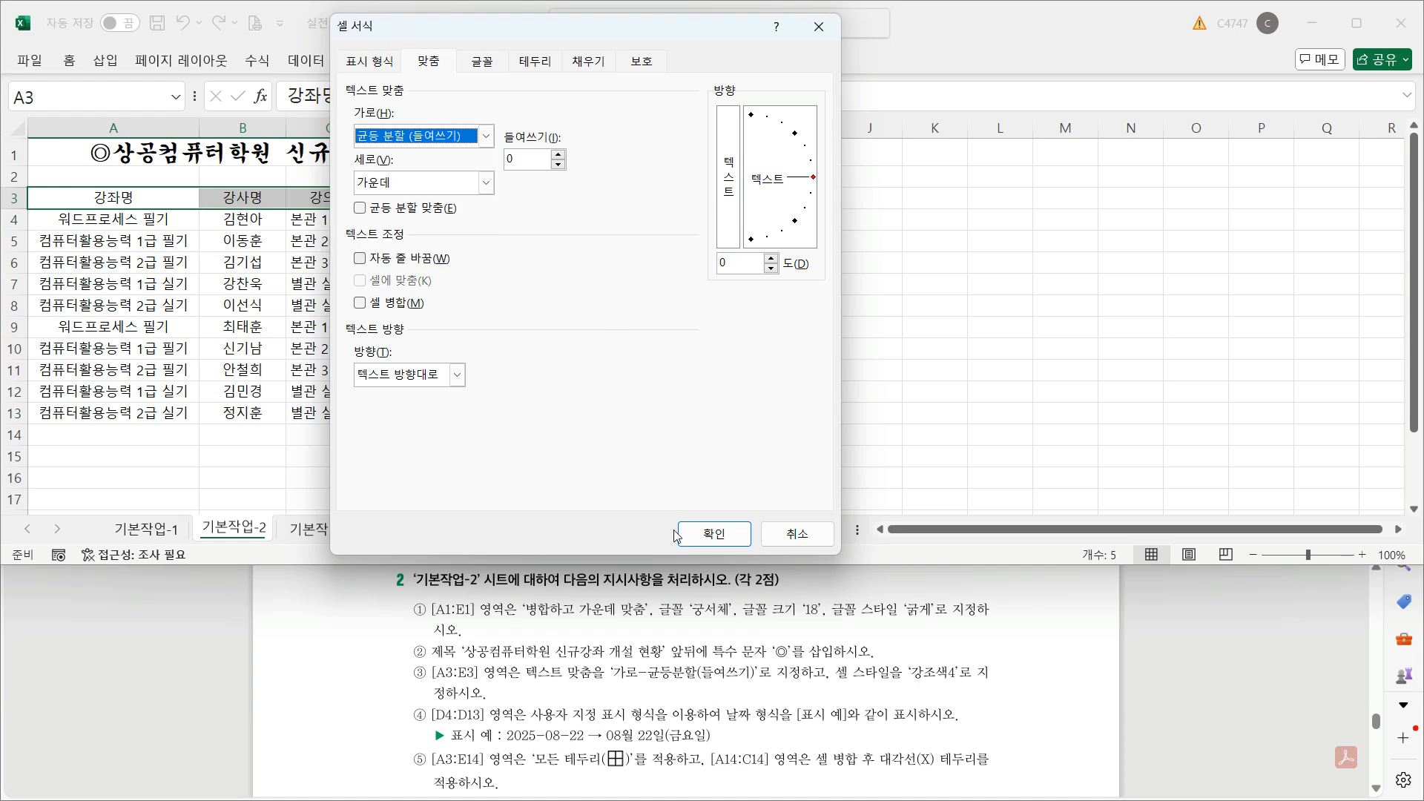
click(714, 534)
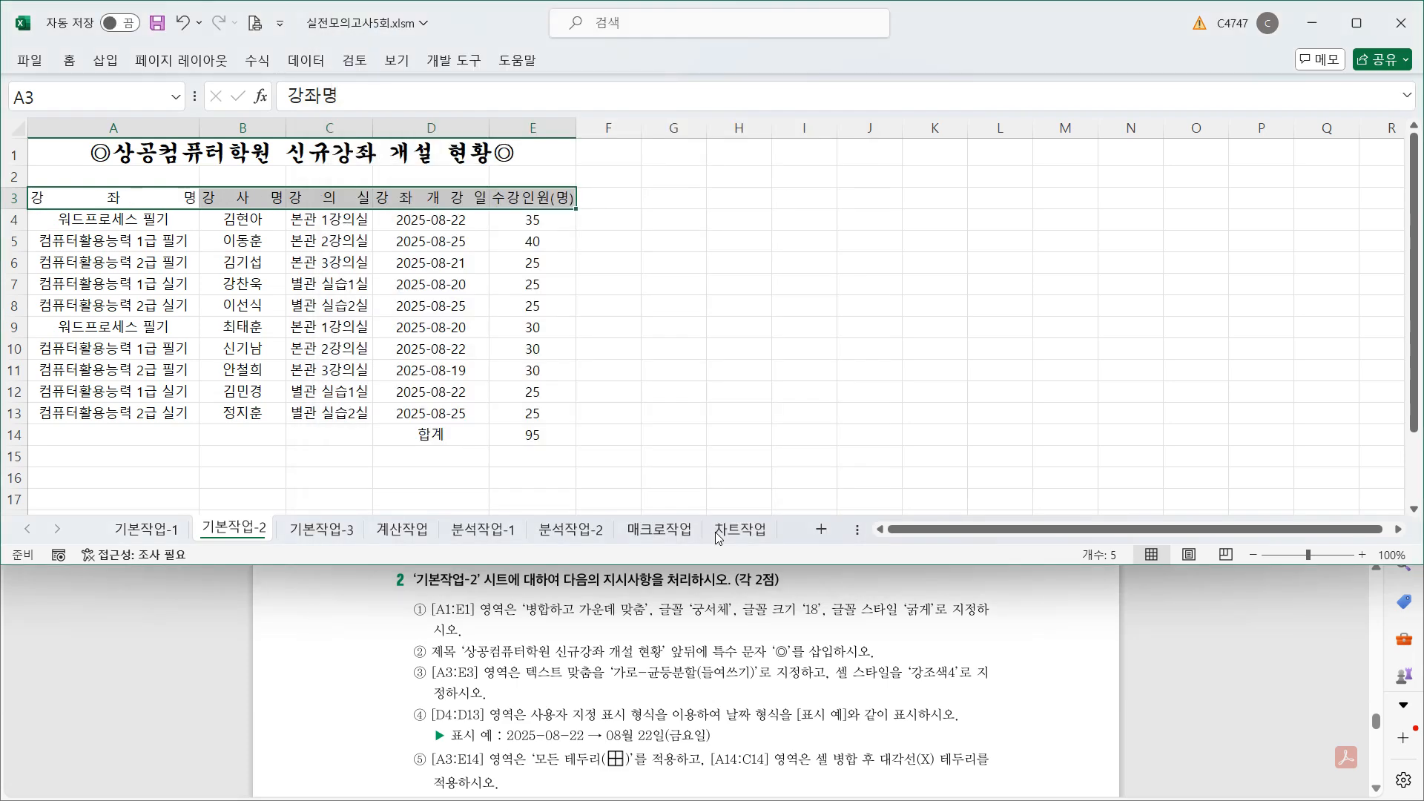
- Apply the 강조색4 cell style to header cells A3:E3
click(78, 63)
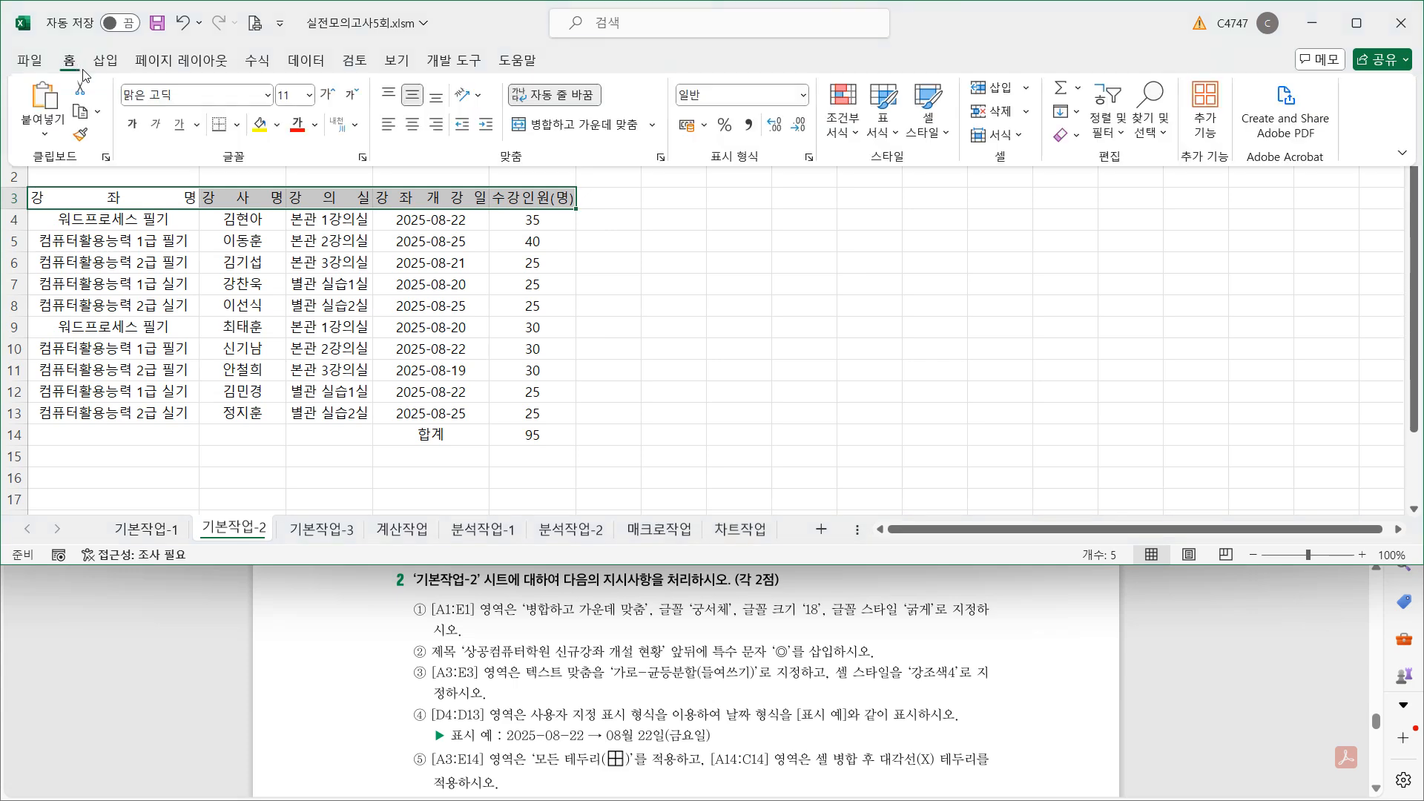
click(936, 138)
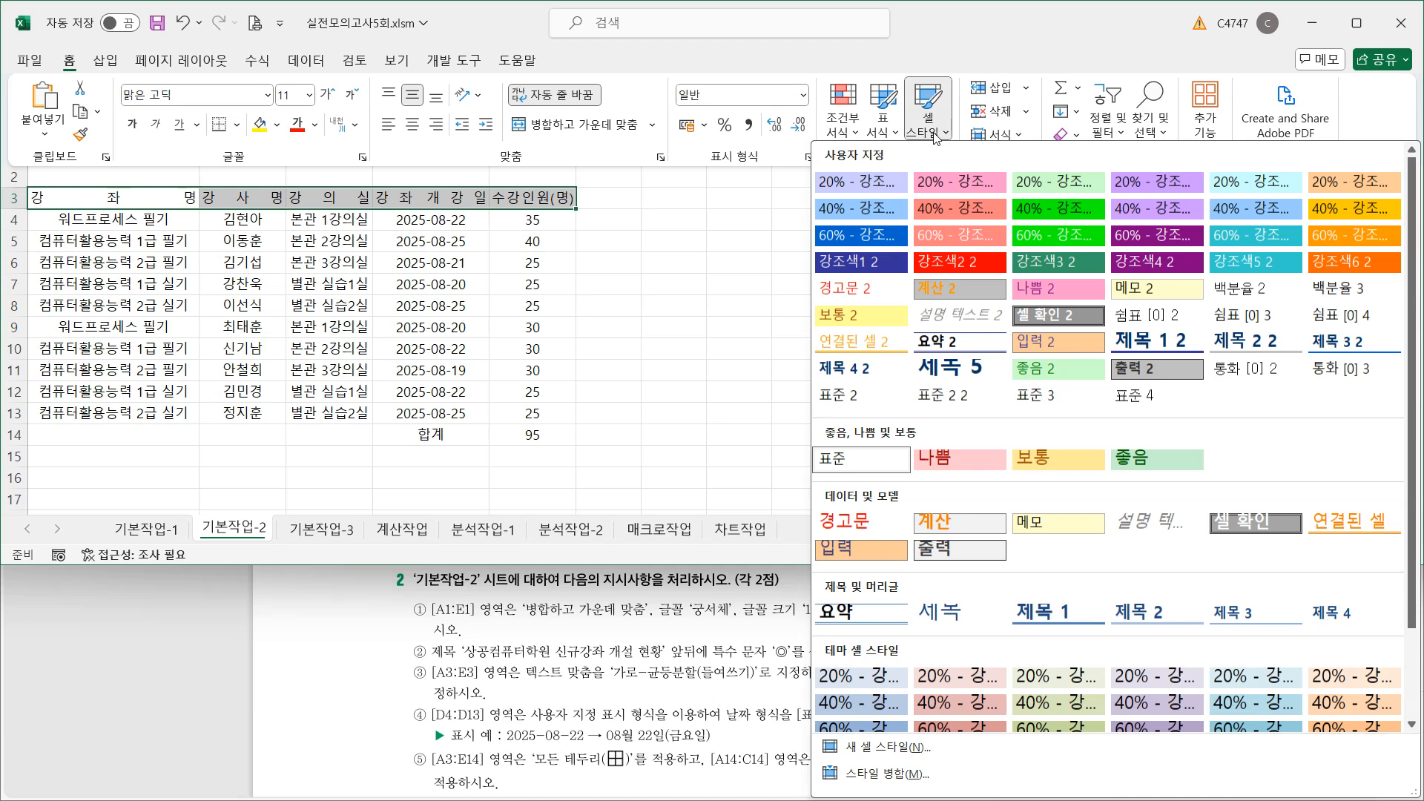
scroll(1208, 427, down, 3)
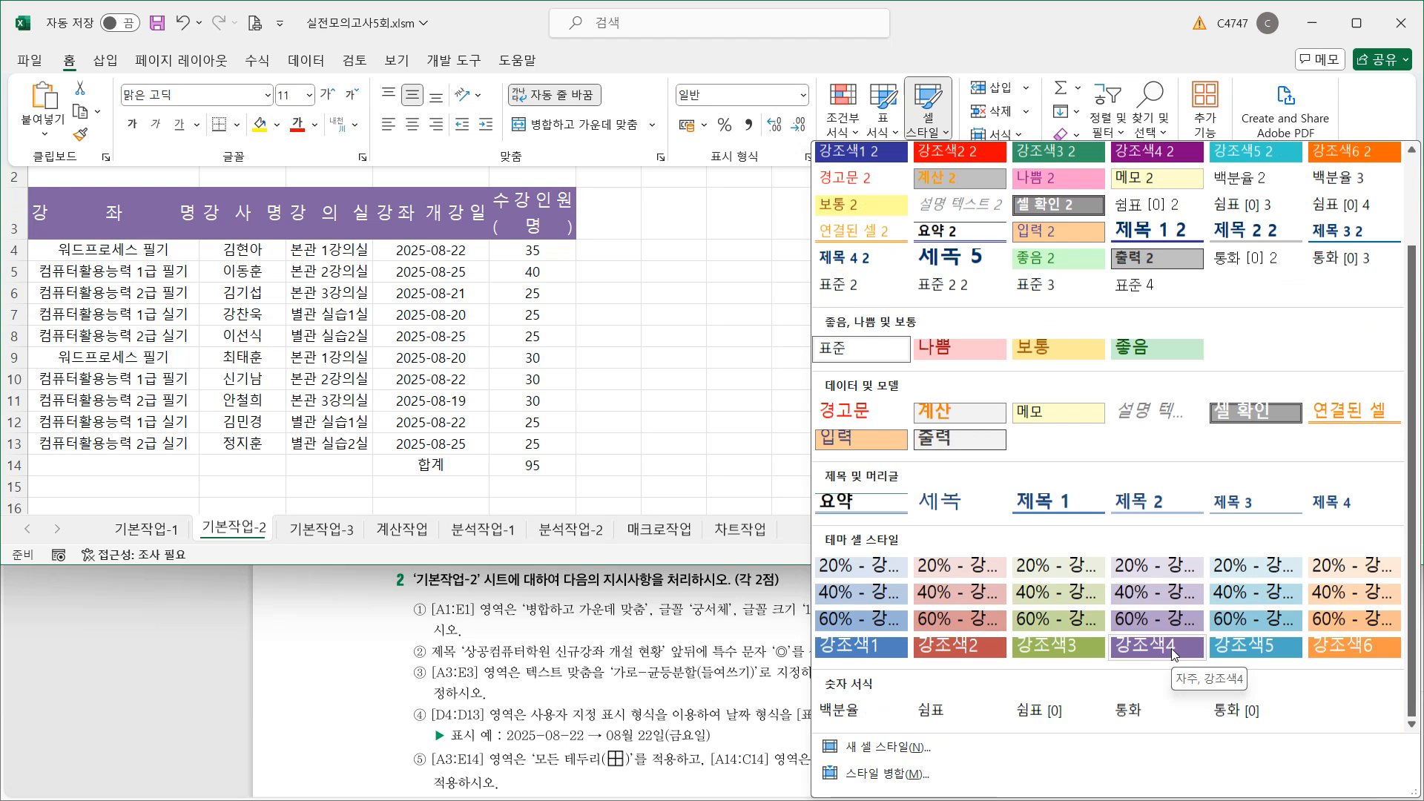
click(1157, 646)
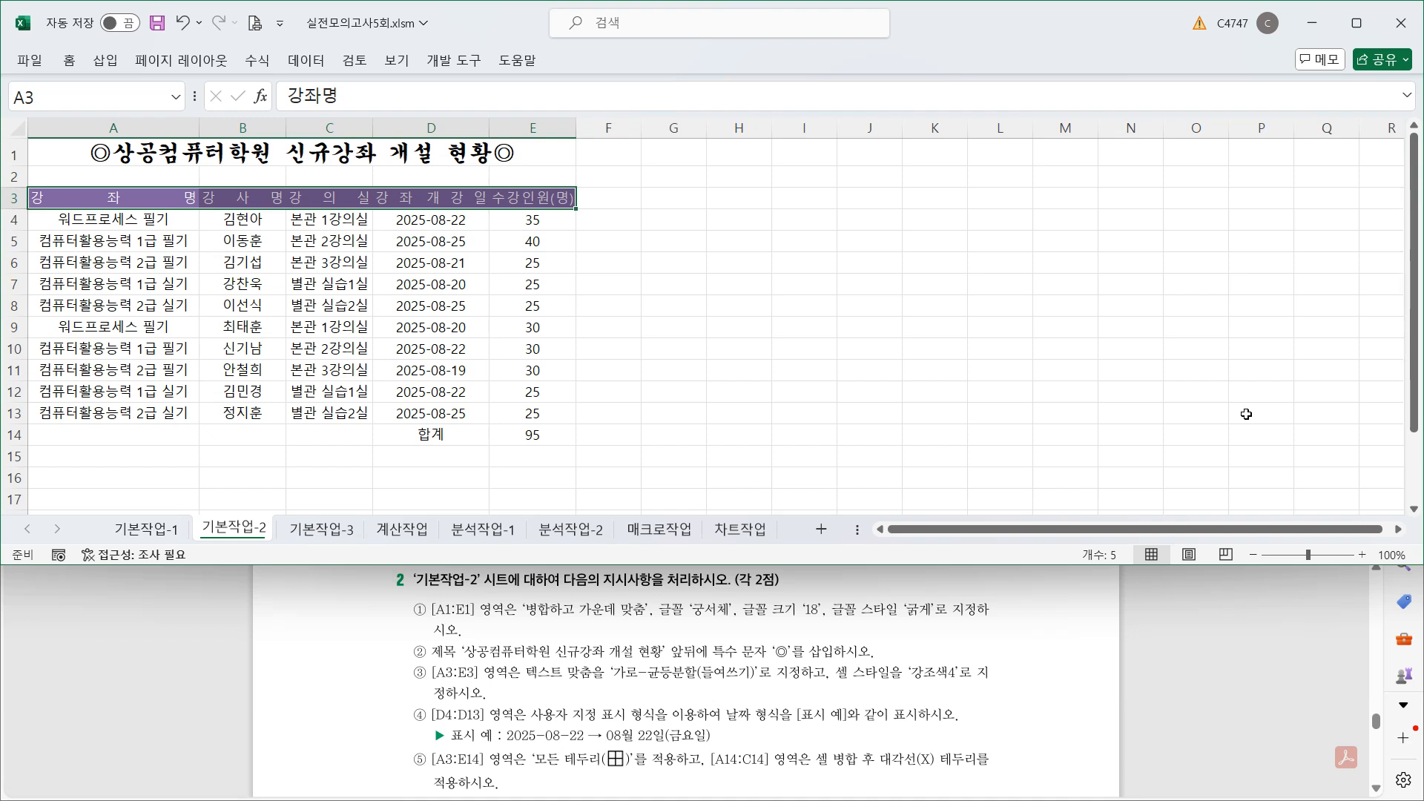
- Apply the custom number format mm"월 "dd"일("aaaa")" to the course start dates in D4:D13
drag(461, 221, 473, 414)
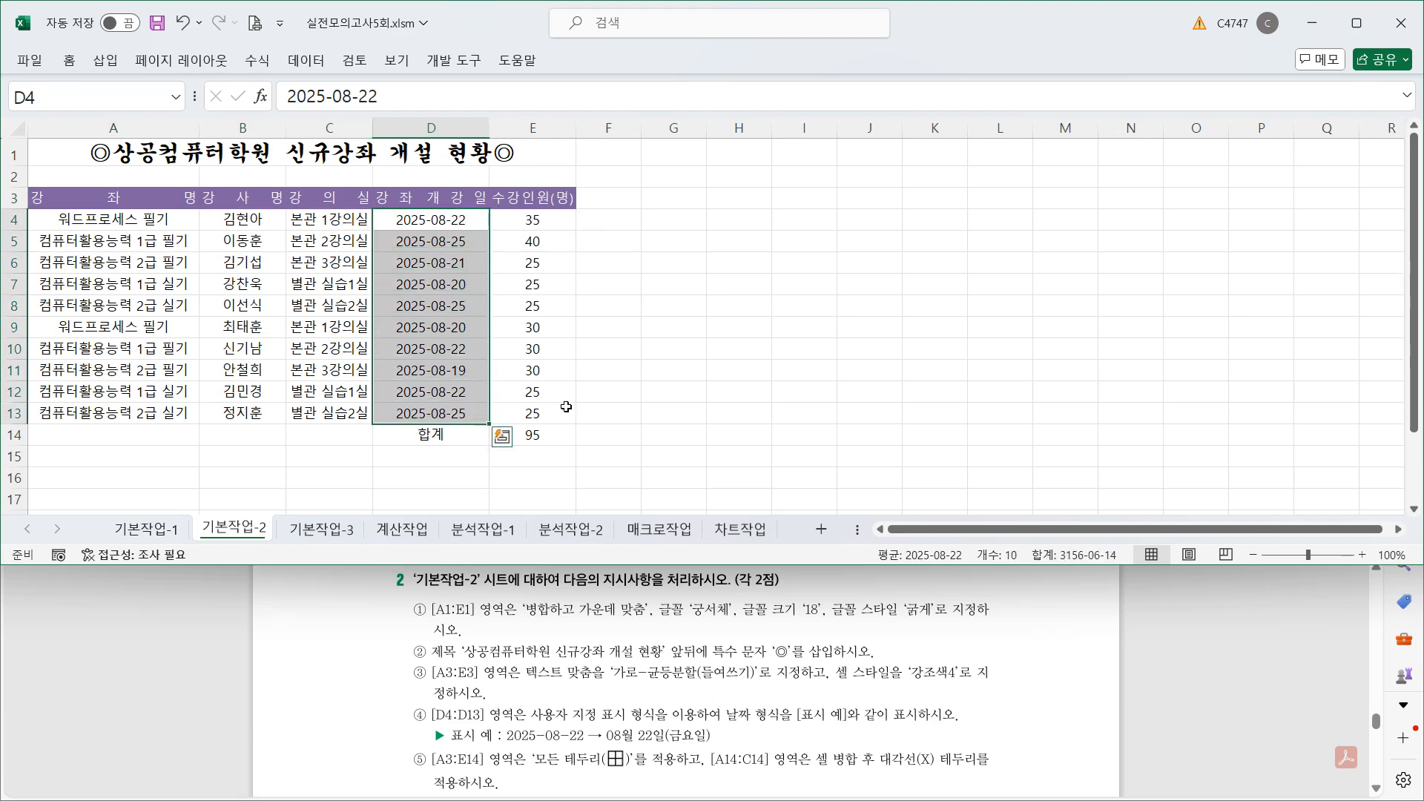
key(ctrl+1)
drag(407, 29, 760, 41)
click(719, 85)
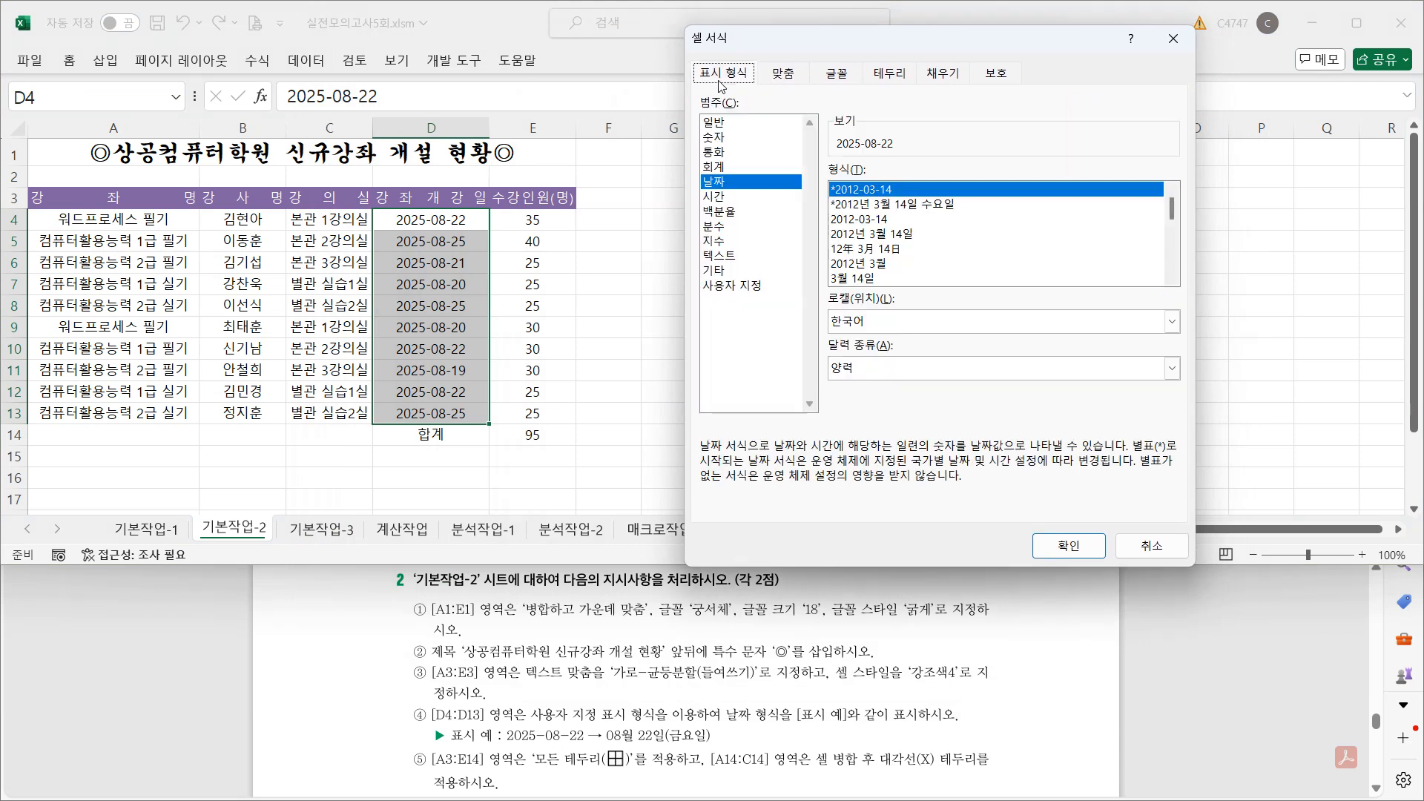
click(743, 289)
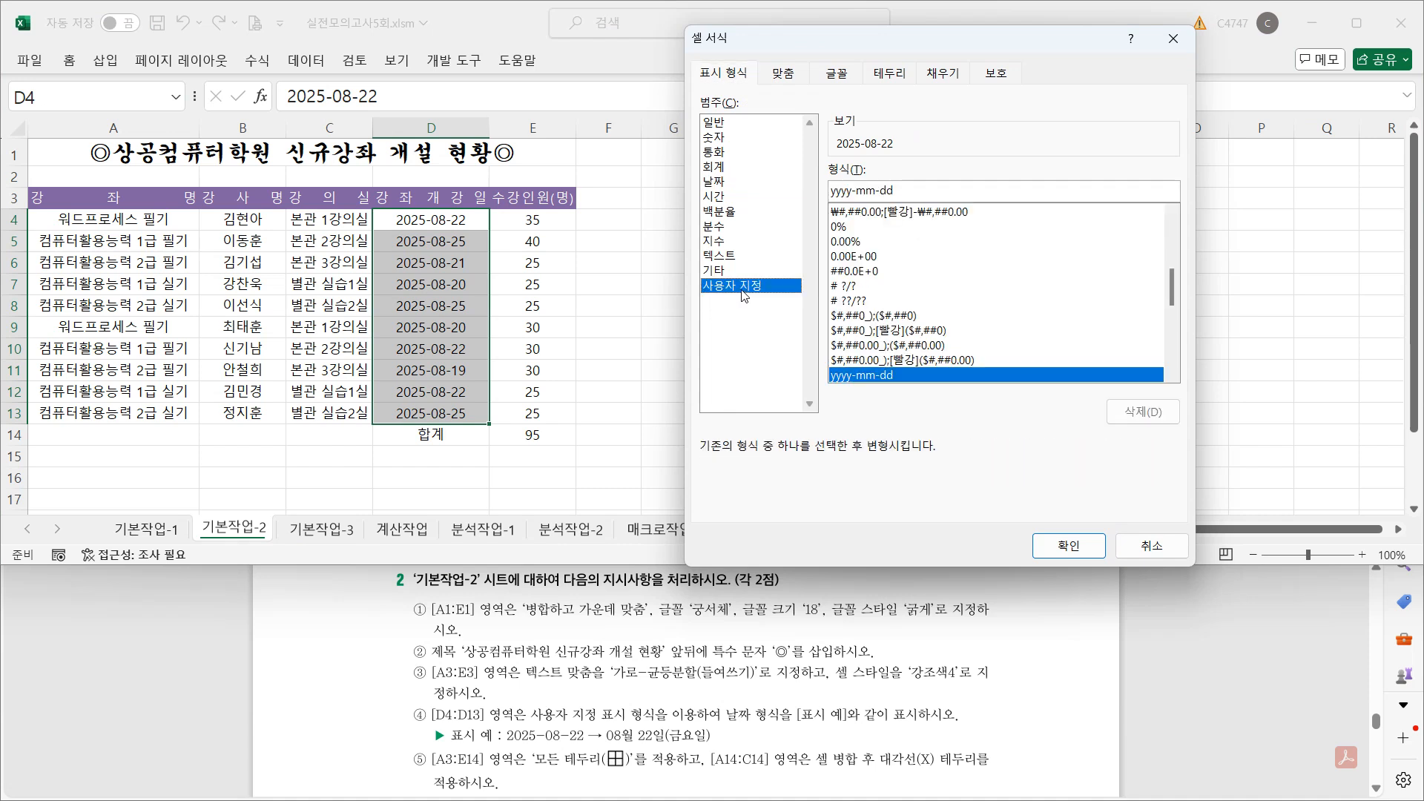
key(BackSpace)
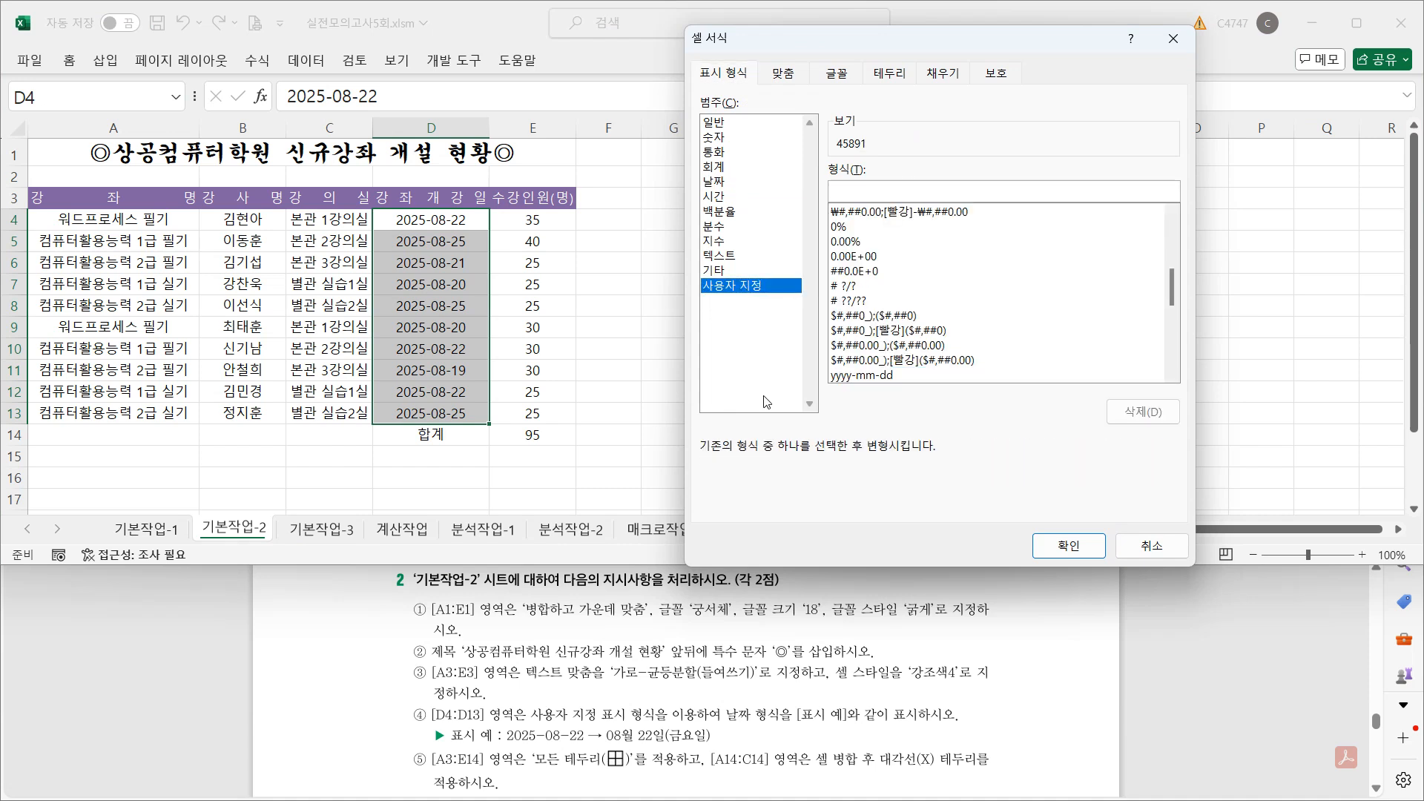
text(mm"월 ")
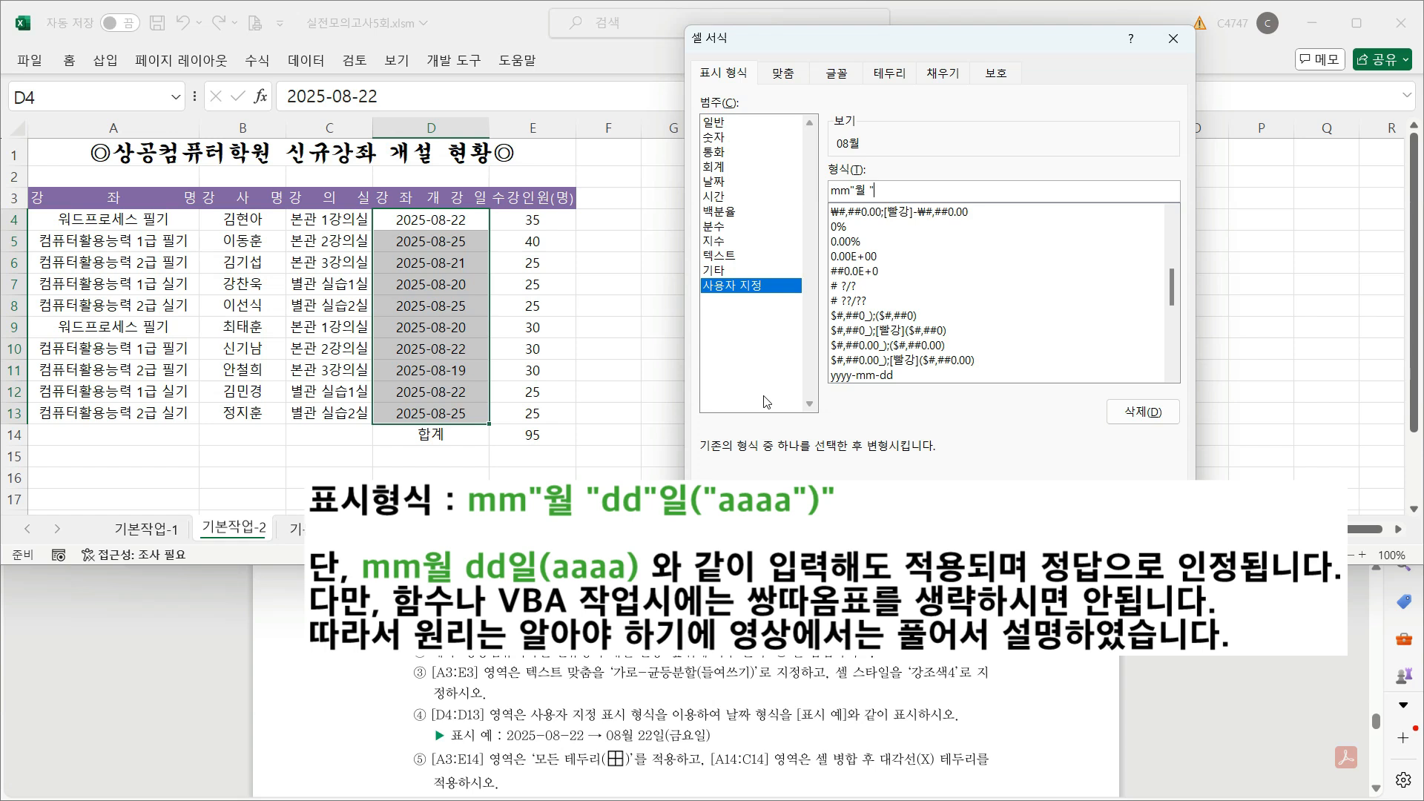
text(dd"일(")
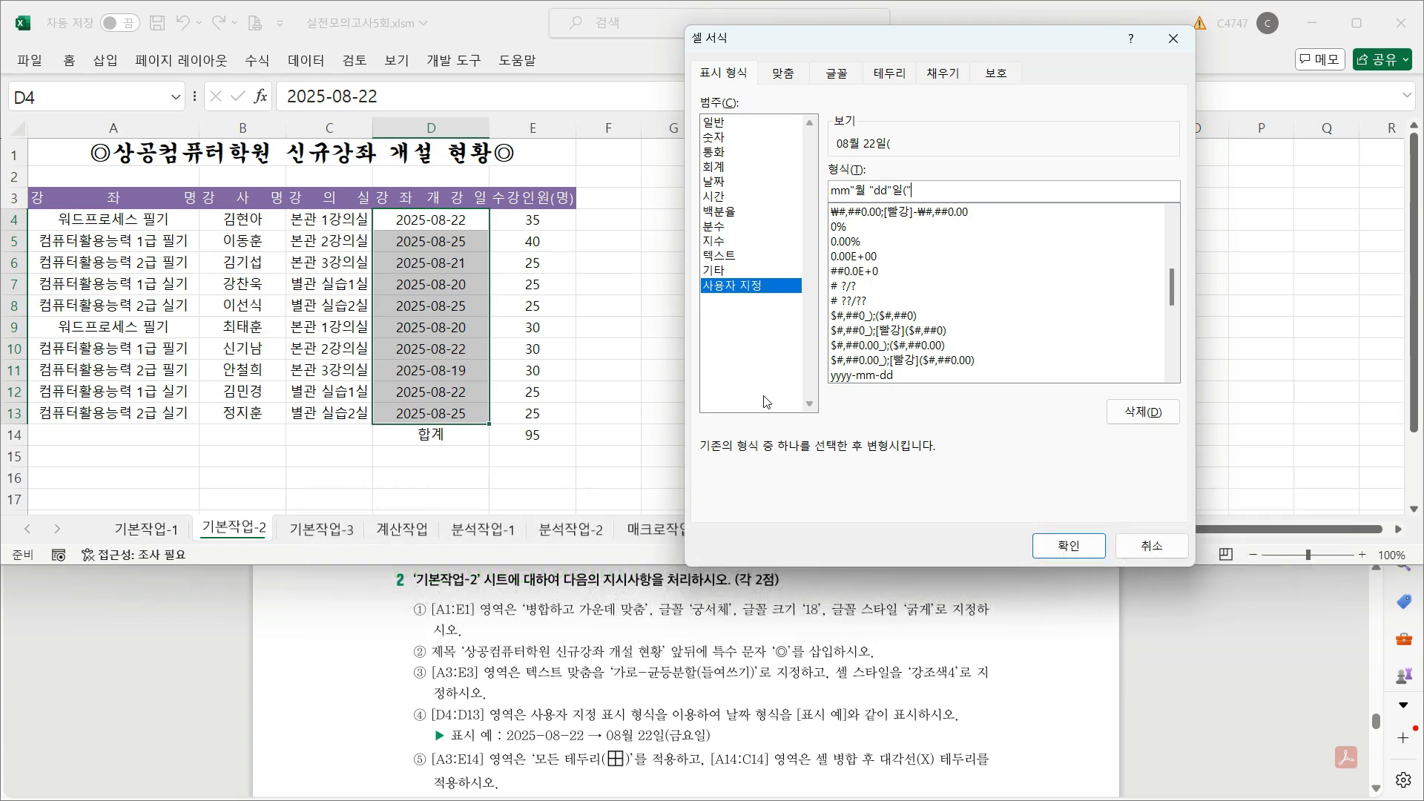
text(aaaa)
text(")")
click(1069, 545)
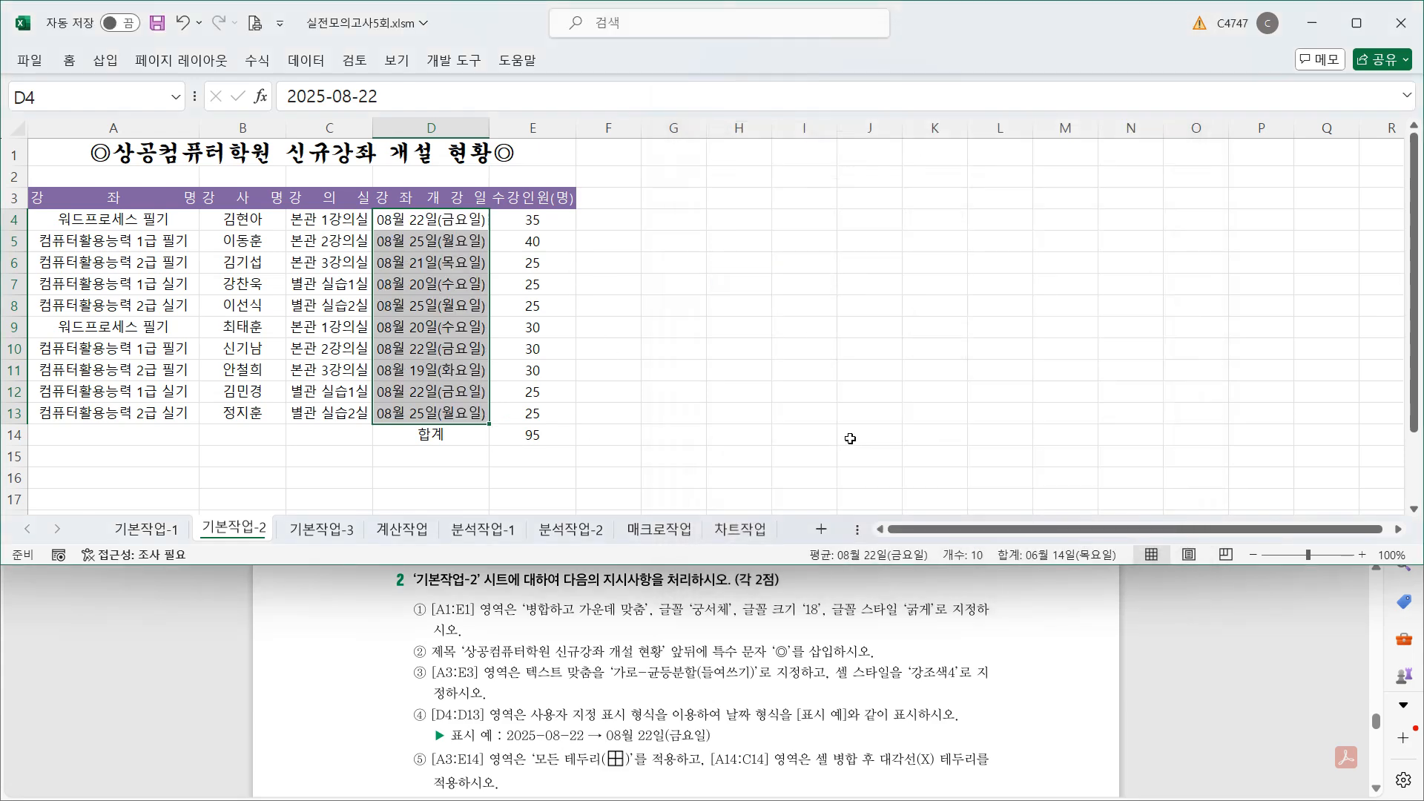
- Apply 모든 테두리 (all borders) to the table range A3:E14
click(63, 198)
drag(63, 199, 523, 434)
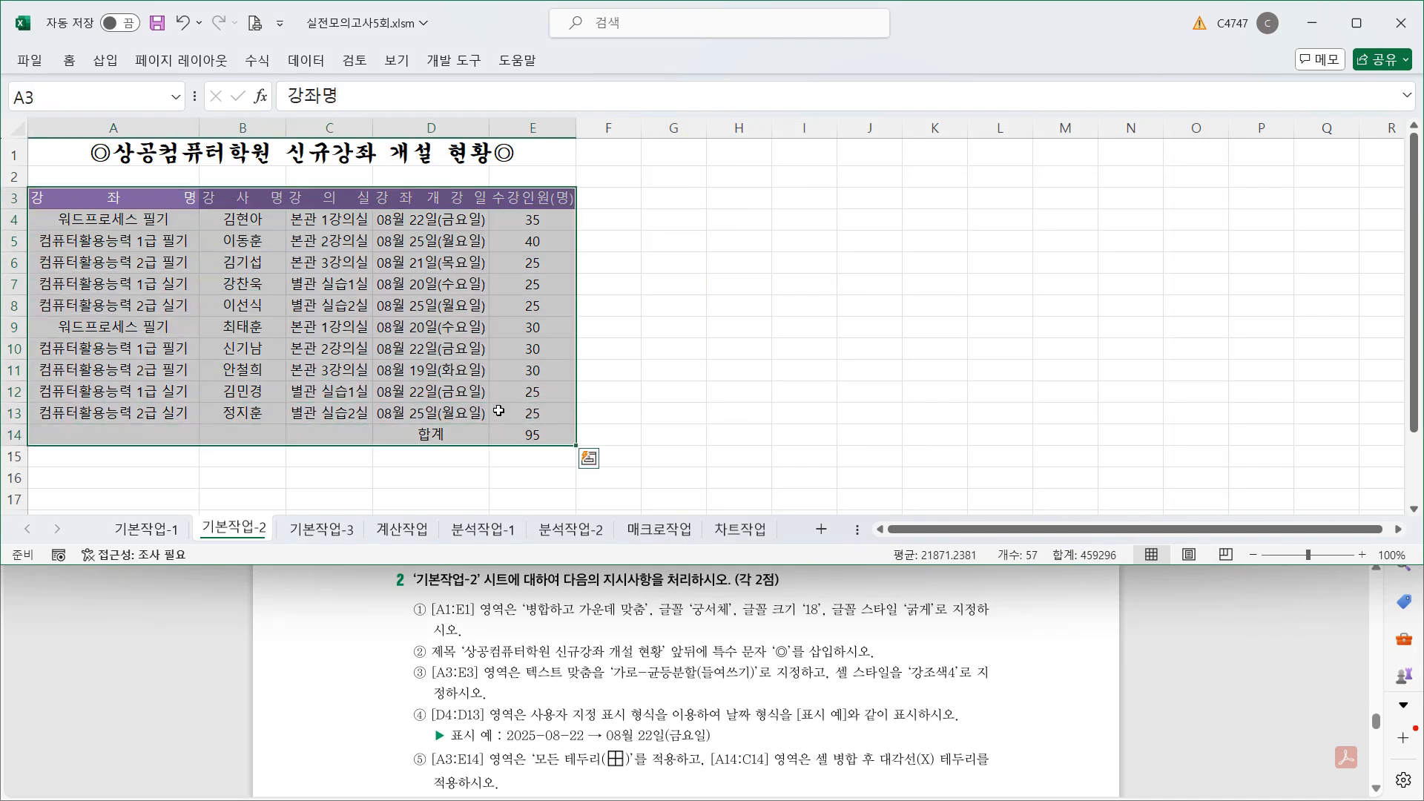
click(66, 61)
click(237, 126)
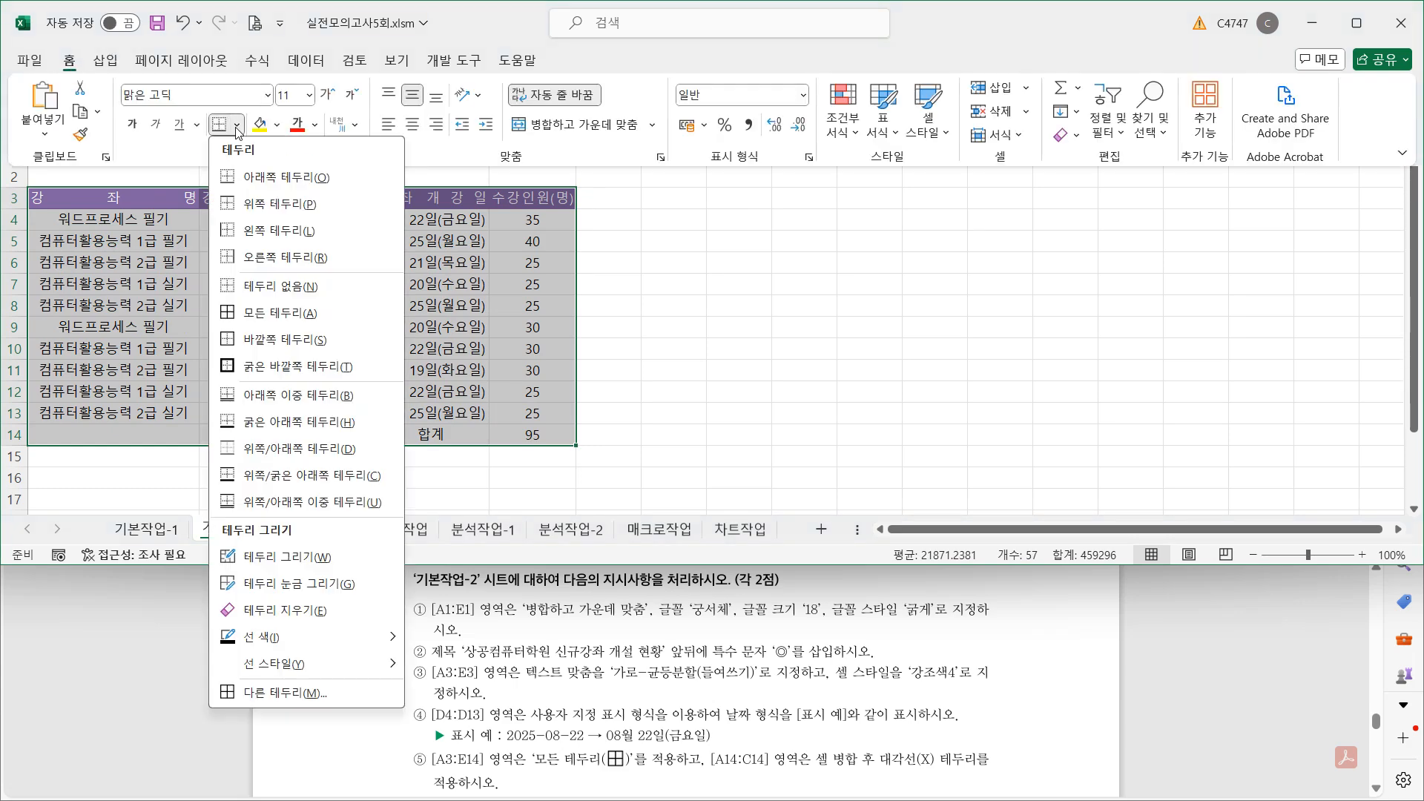
click(294, 316)
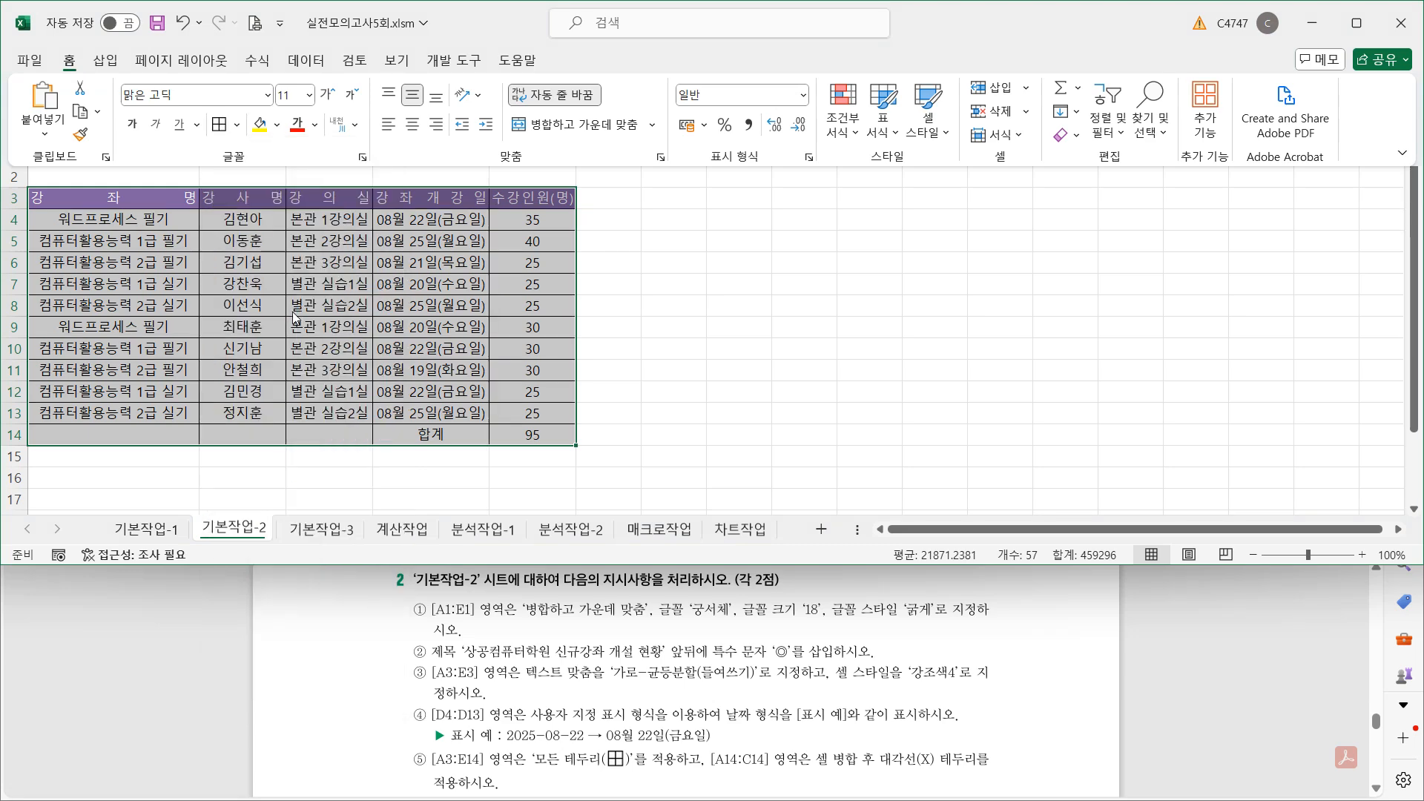
- Merge cells A14:C14 in the total row through the cell format settings
click(119, 430)
click(101, 436)
drag(101, 436, 301, 430)
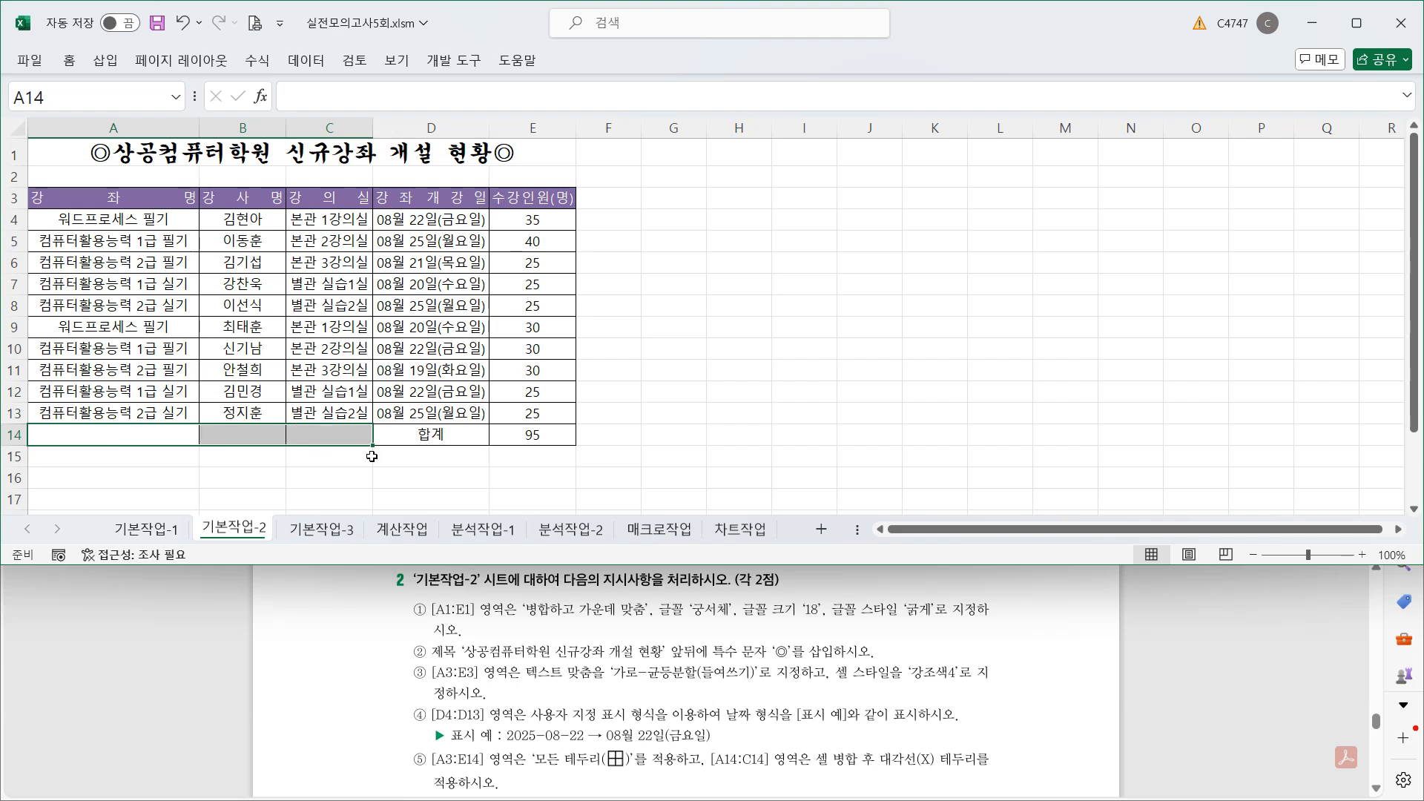
key(ctrl+1)
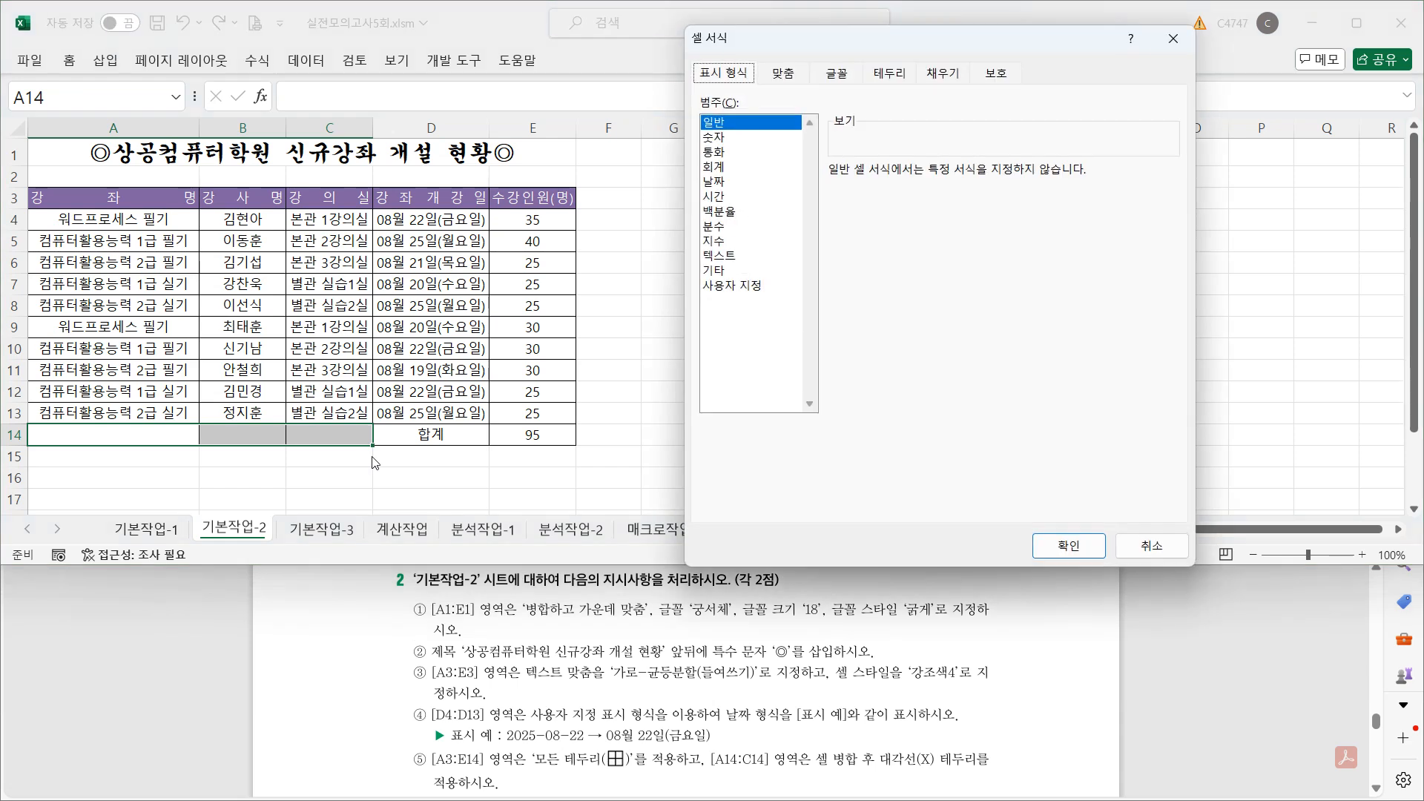
click(798, 78)
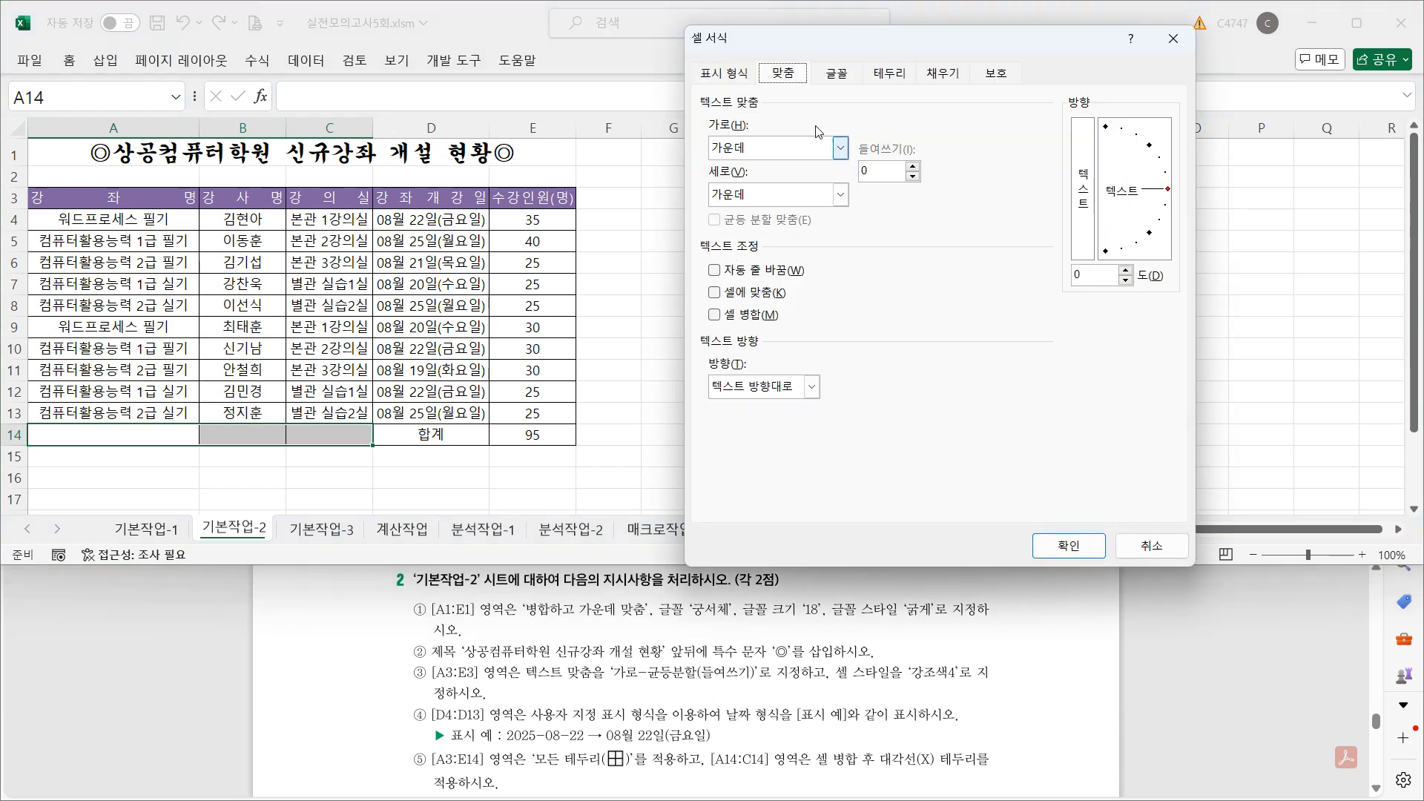
click(724, 321)
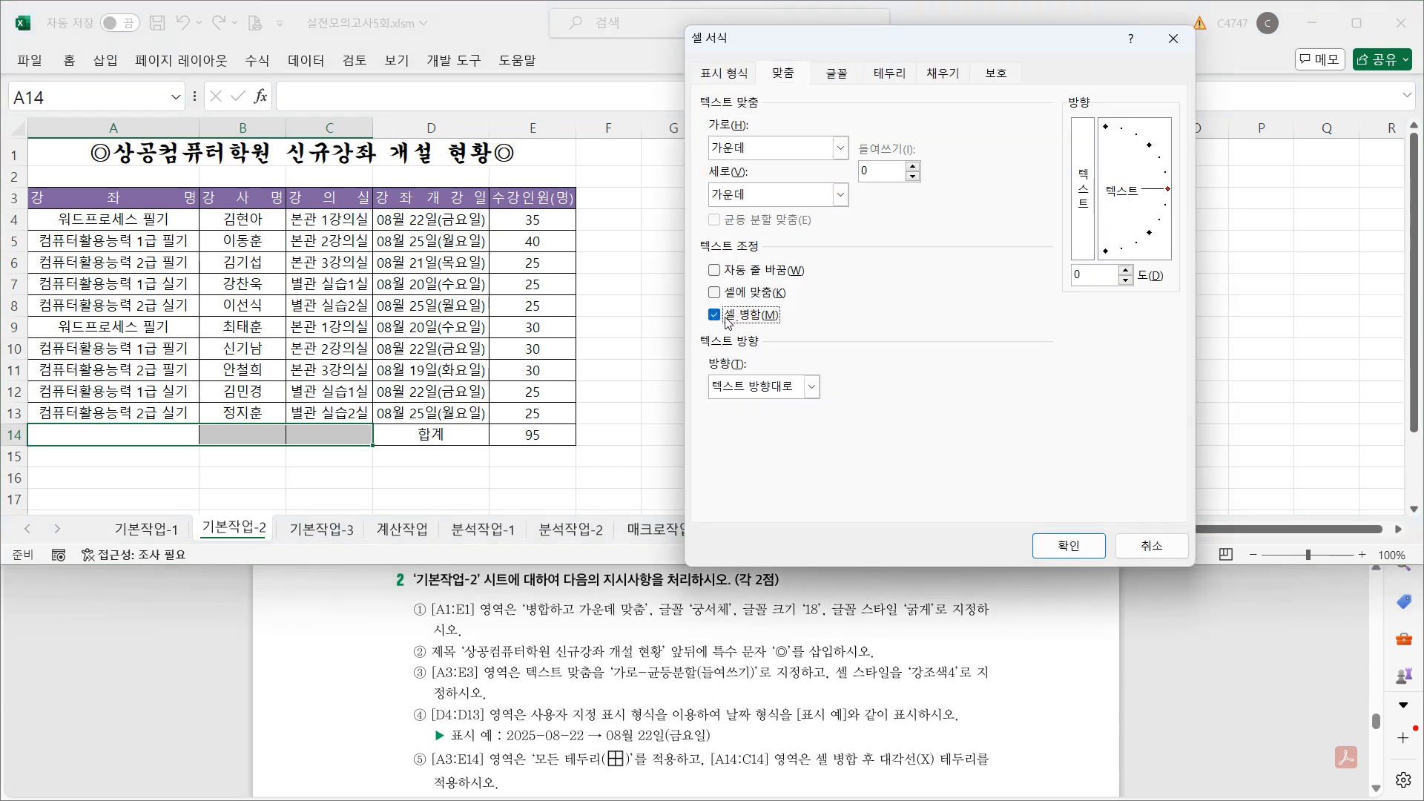
- Add both diagonal borders to A14:C14 so they form an X
click(887, 75)
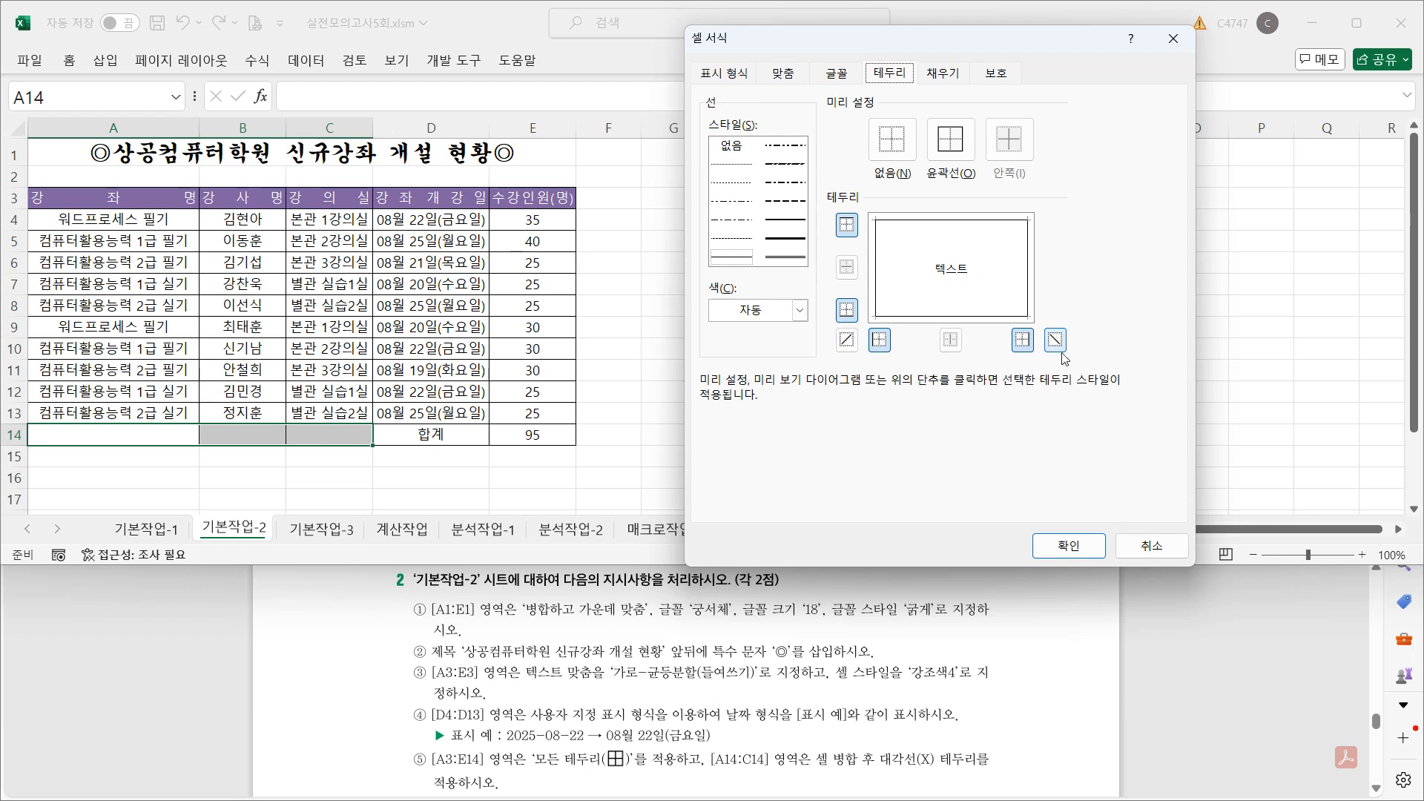
click(846, 342)
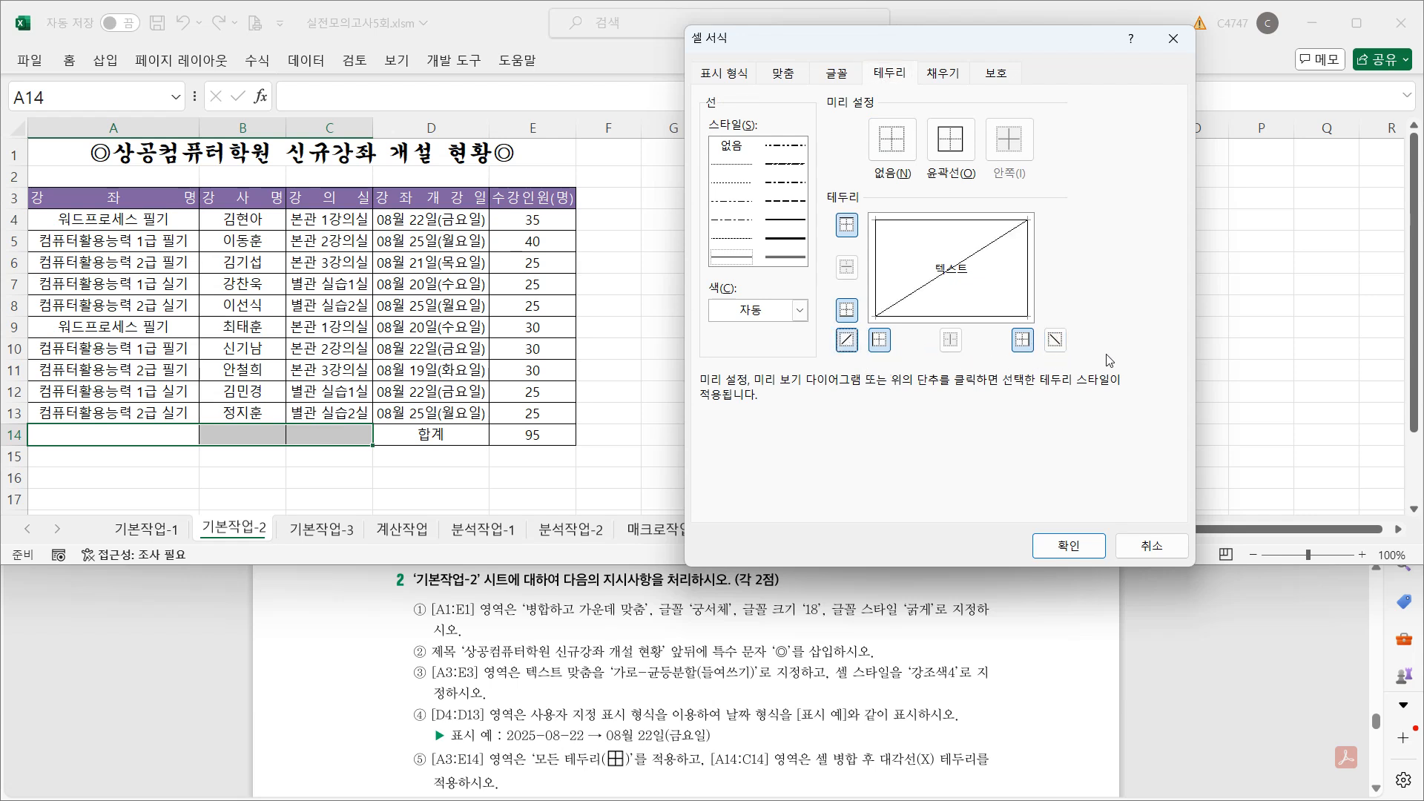
click(1055, 343)
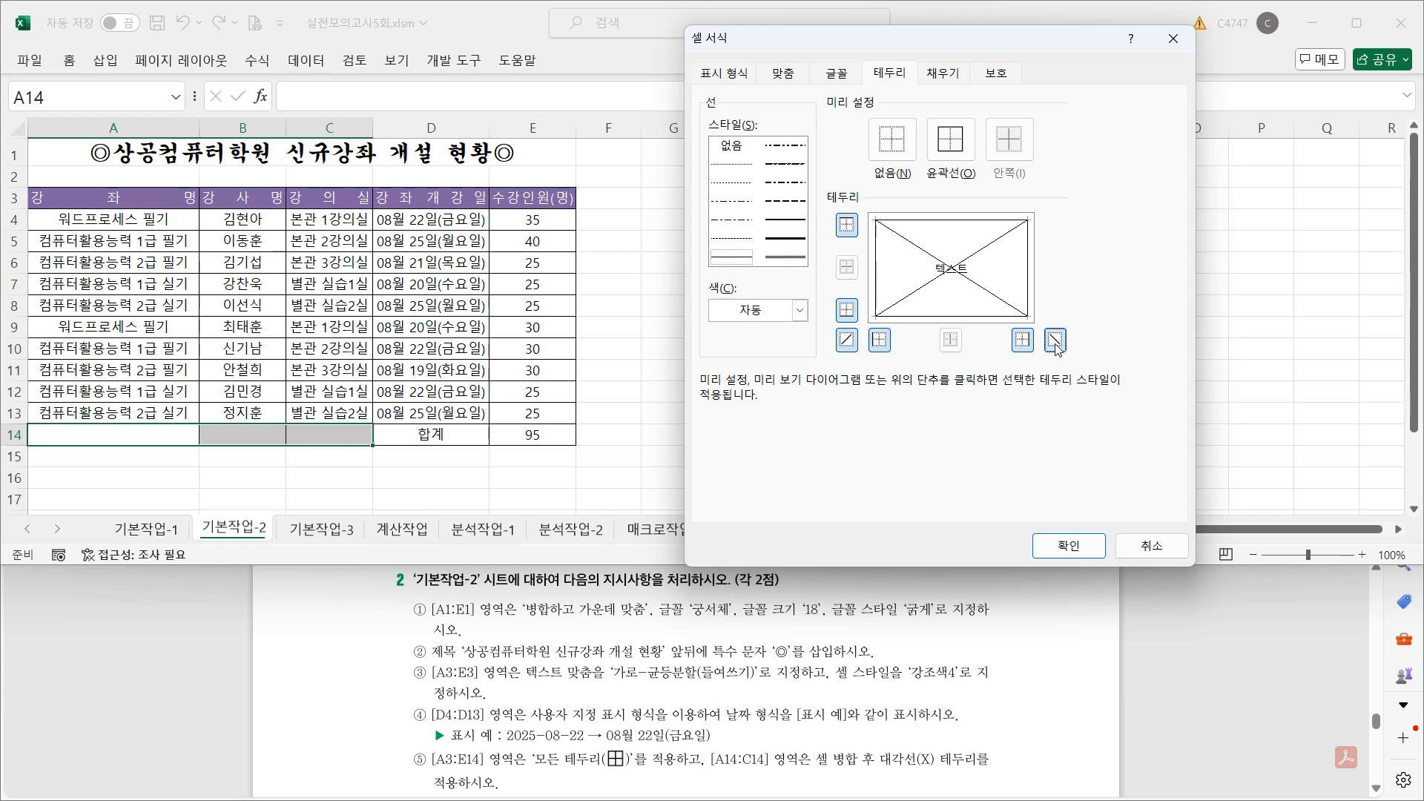
click(1078, 546)
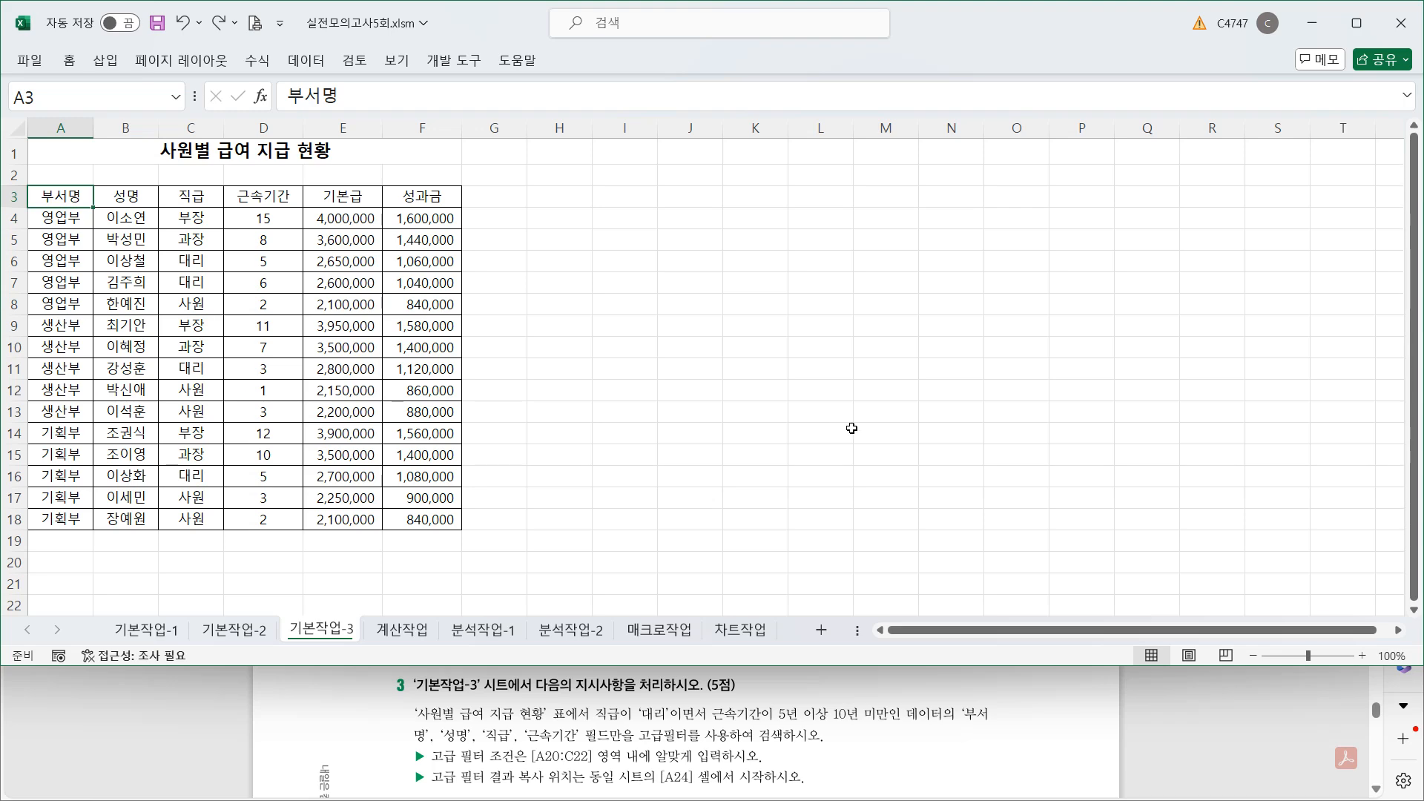
- Copy the 직급 and 근속기간 headers from C3:D3 on the 기본작업-3 sheet to A20:B20
click(1415, 612)
click(1415, 612)
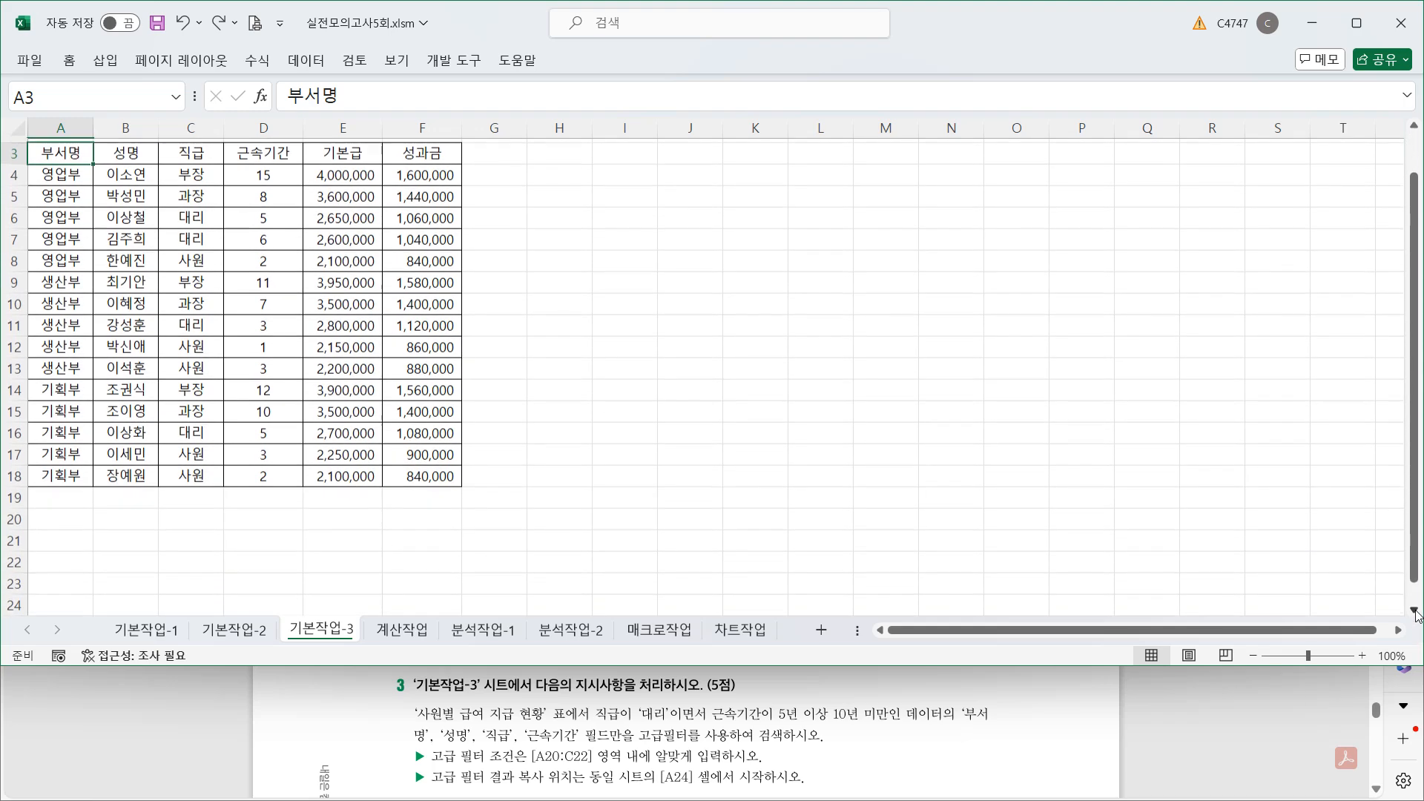
drag(198, 151, 265, 152)
key(ctrl+c)
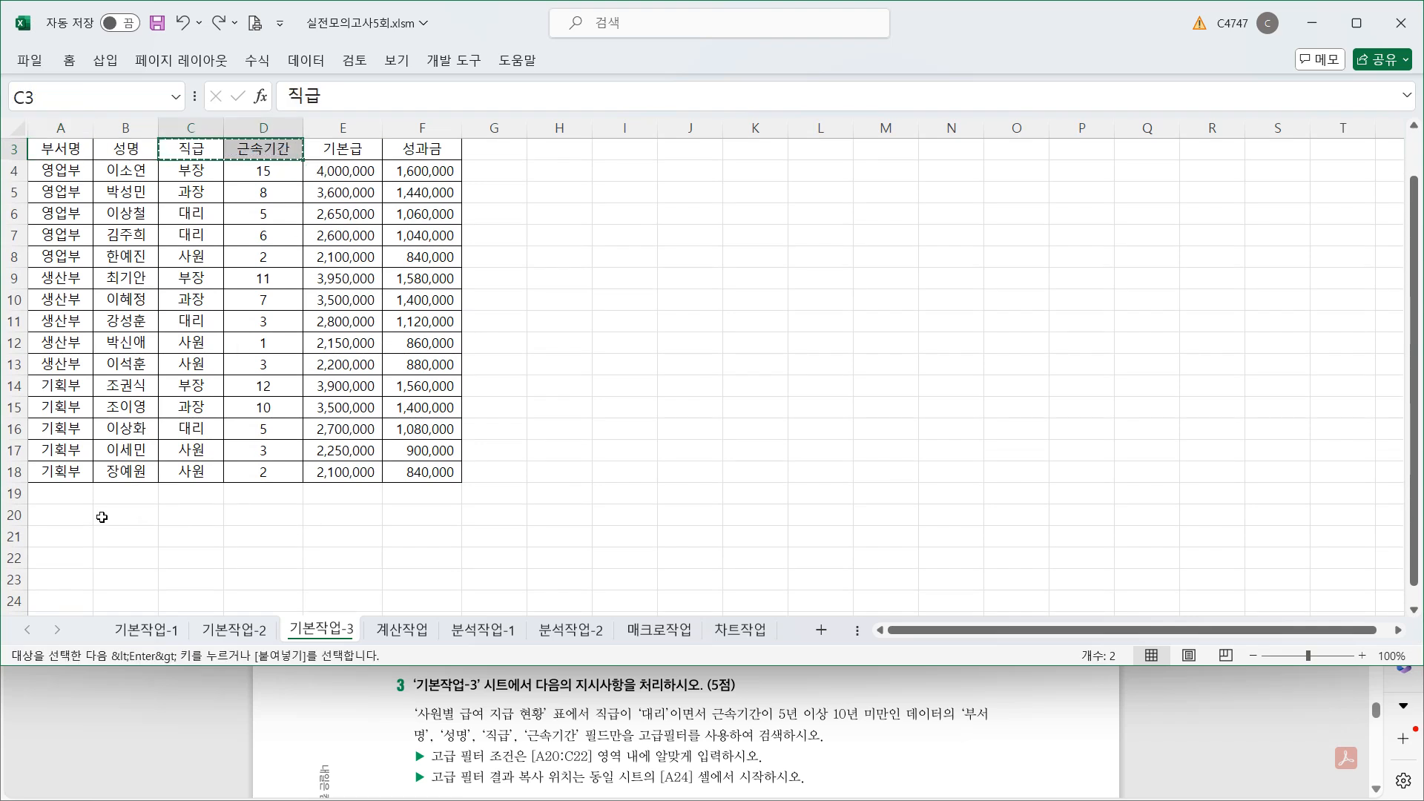
click(67, 515)
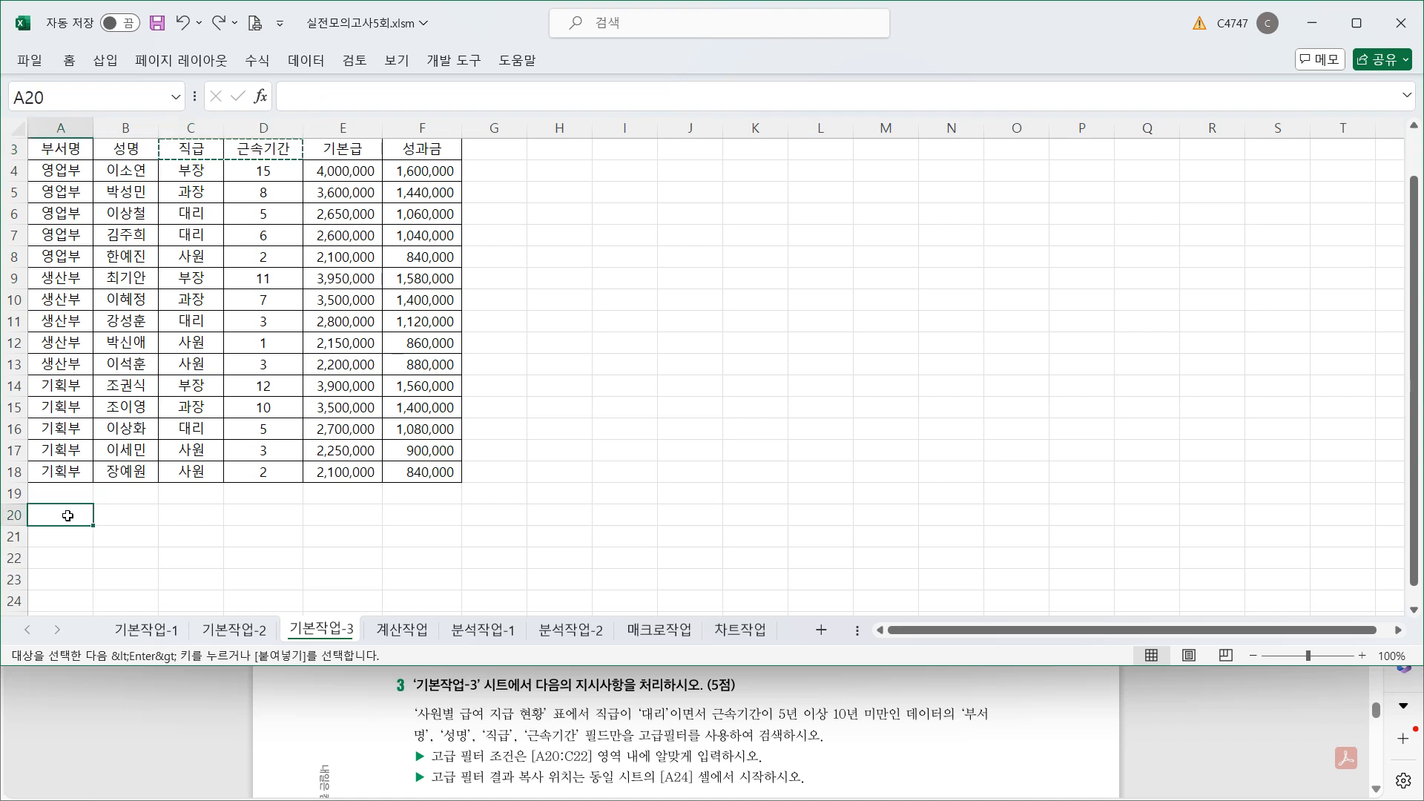
key(ctrl+v)
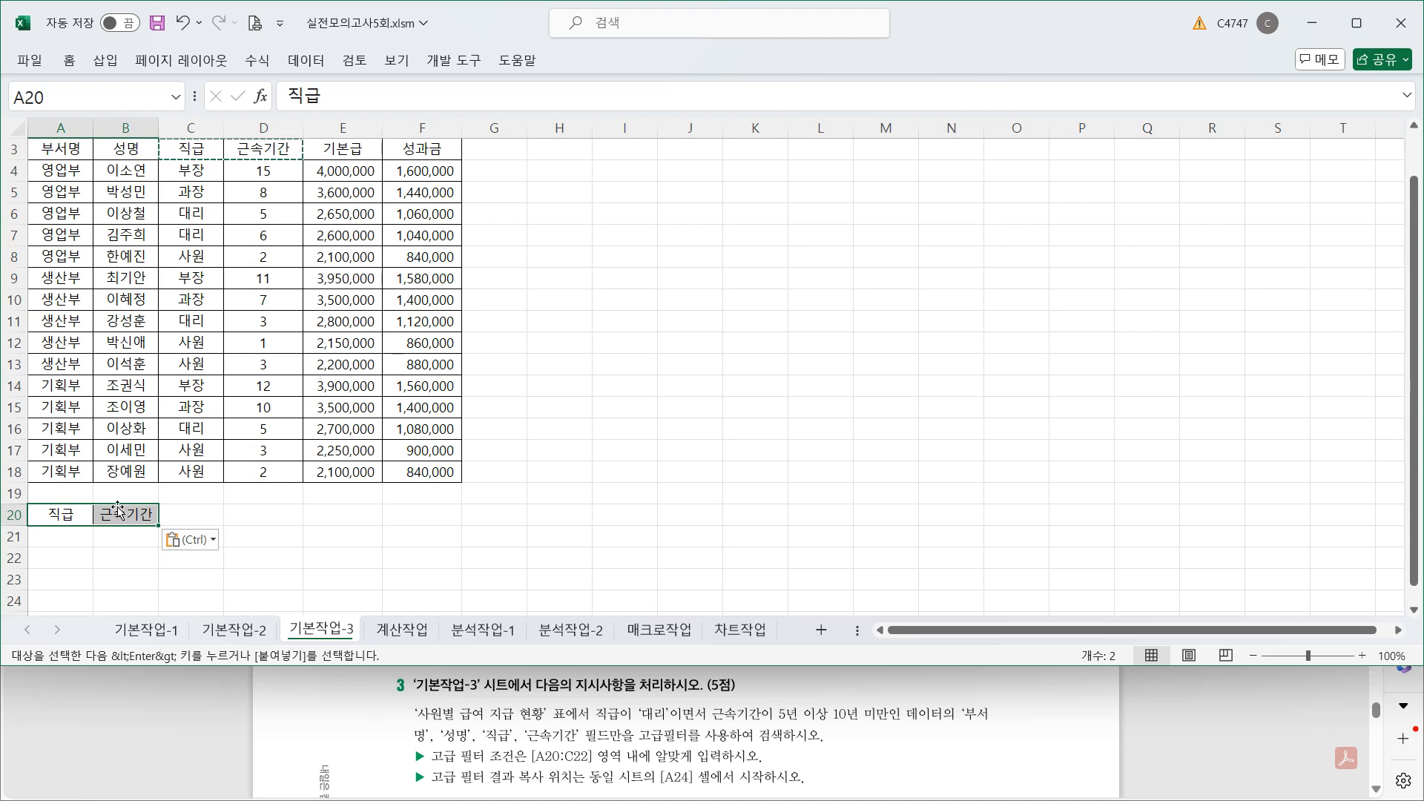
- Enter the filter criteria in one row: 대리 in A21, >=5 in B21 and <10 in C21
click(66, 543)
text(e)
key(BackSpace)
text(대리)
key(Return)
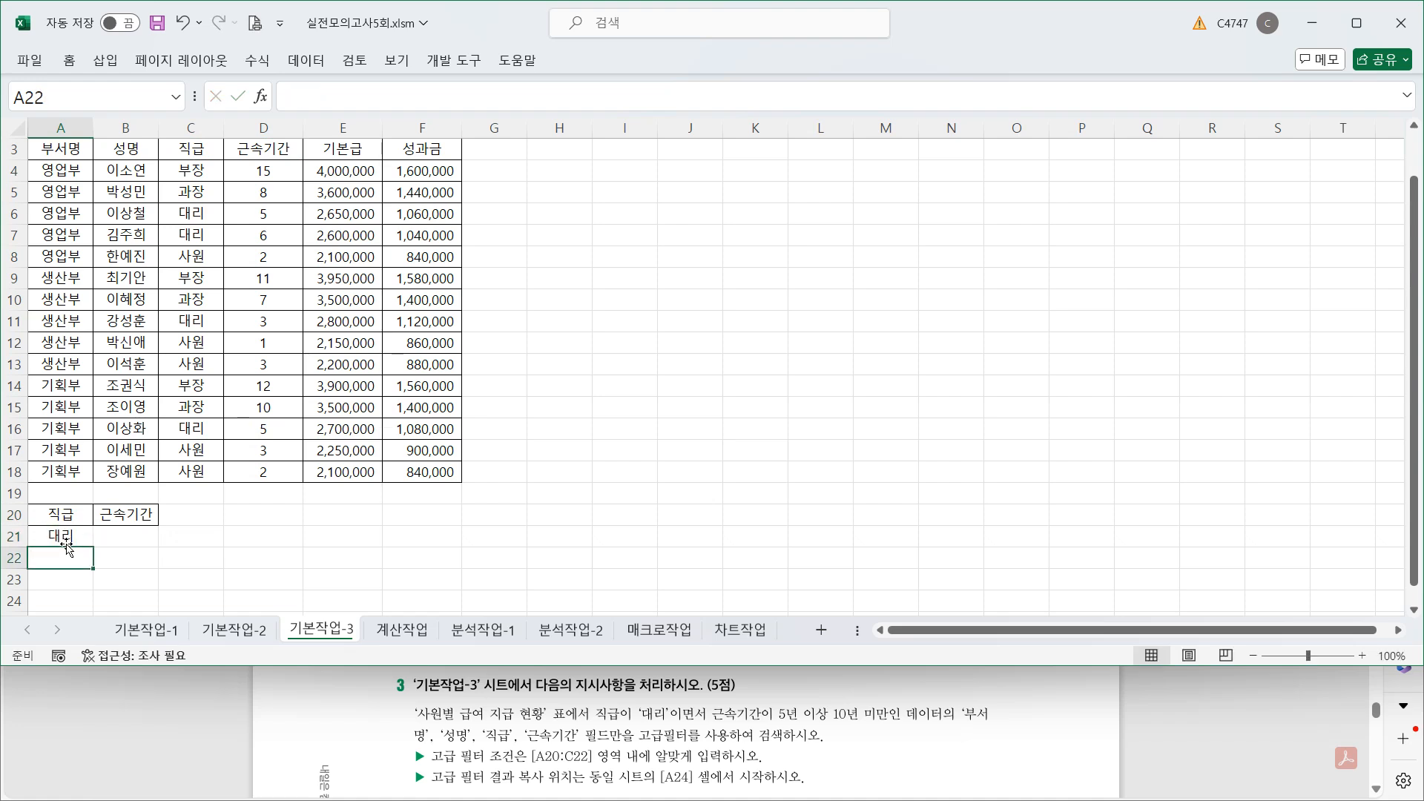
click(191, 234)
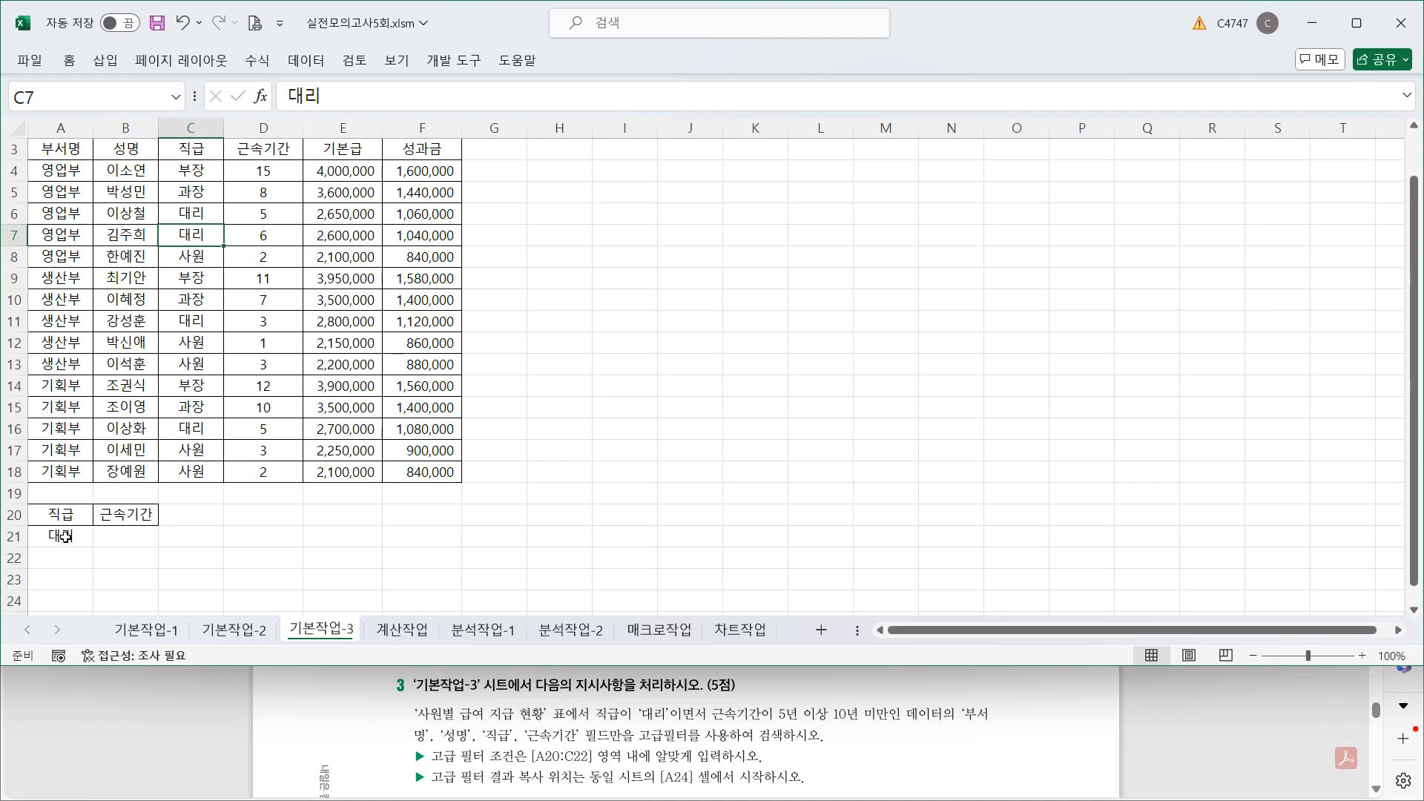
drag(64, 536, 115, 540)
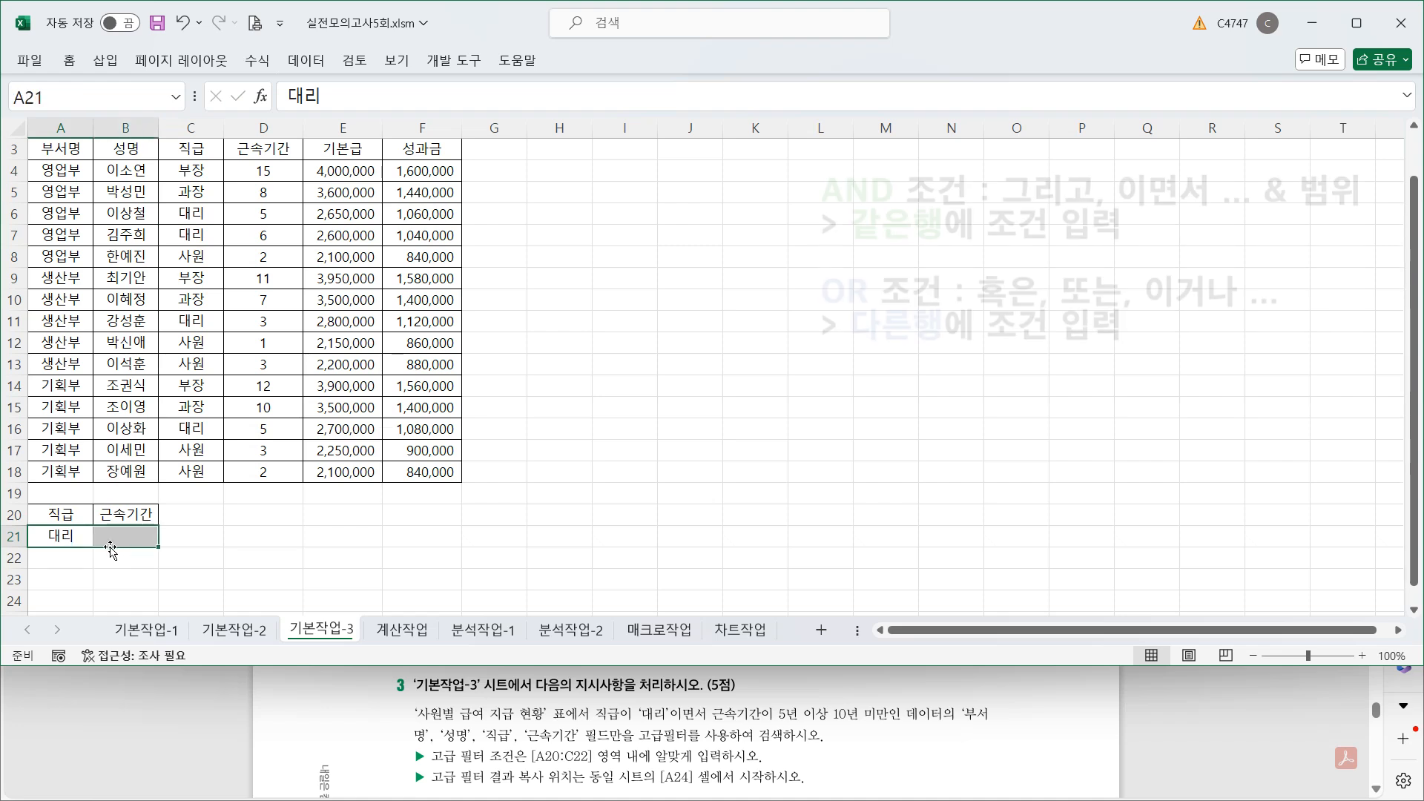
click(116, 539)
text(>=5)
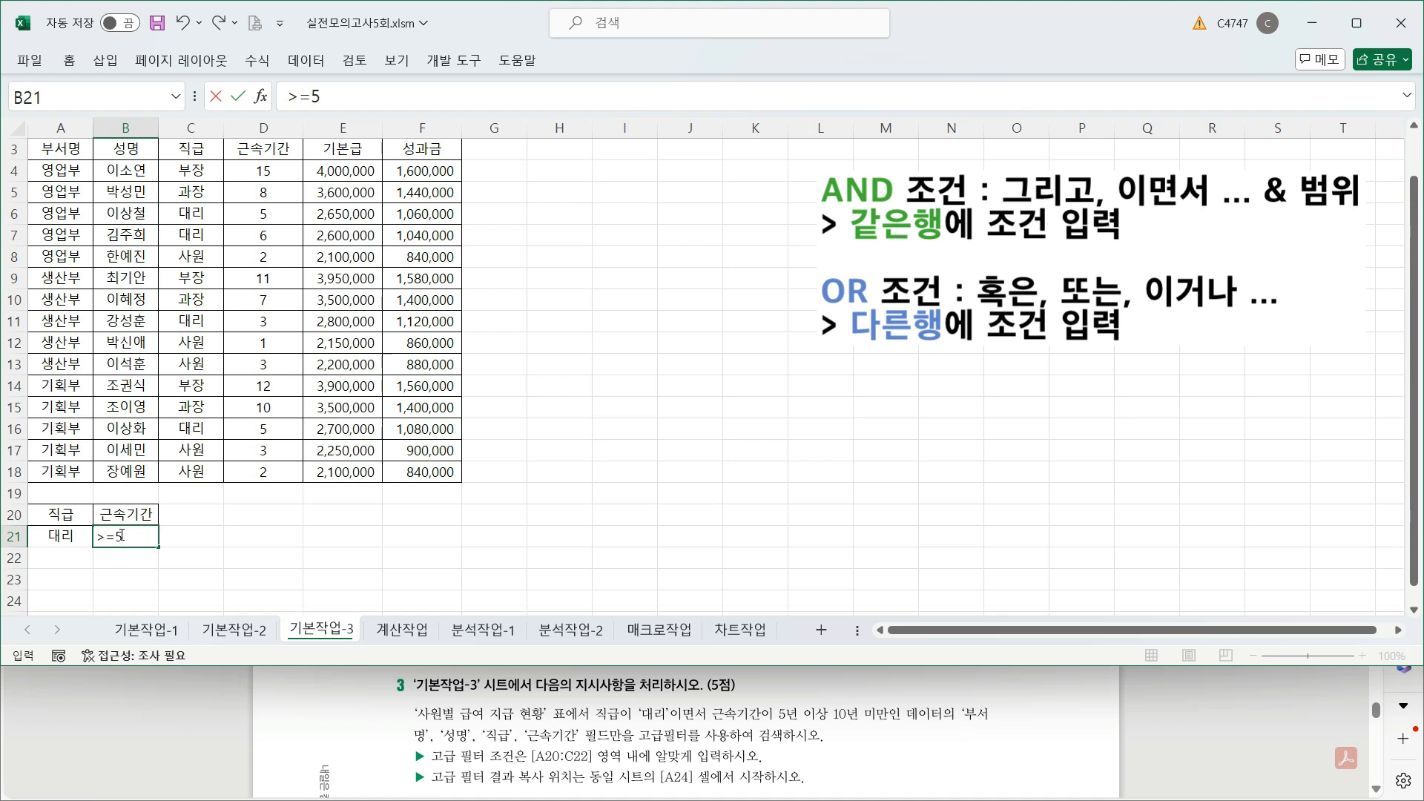
click(191, 544)
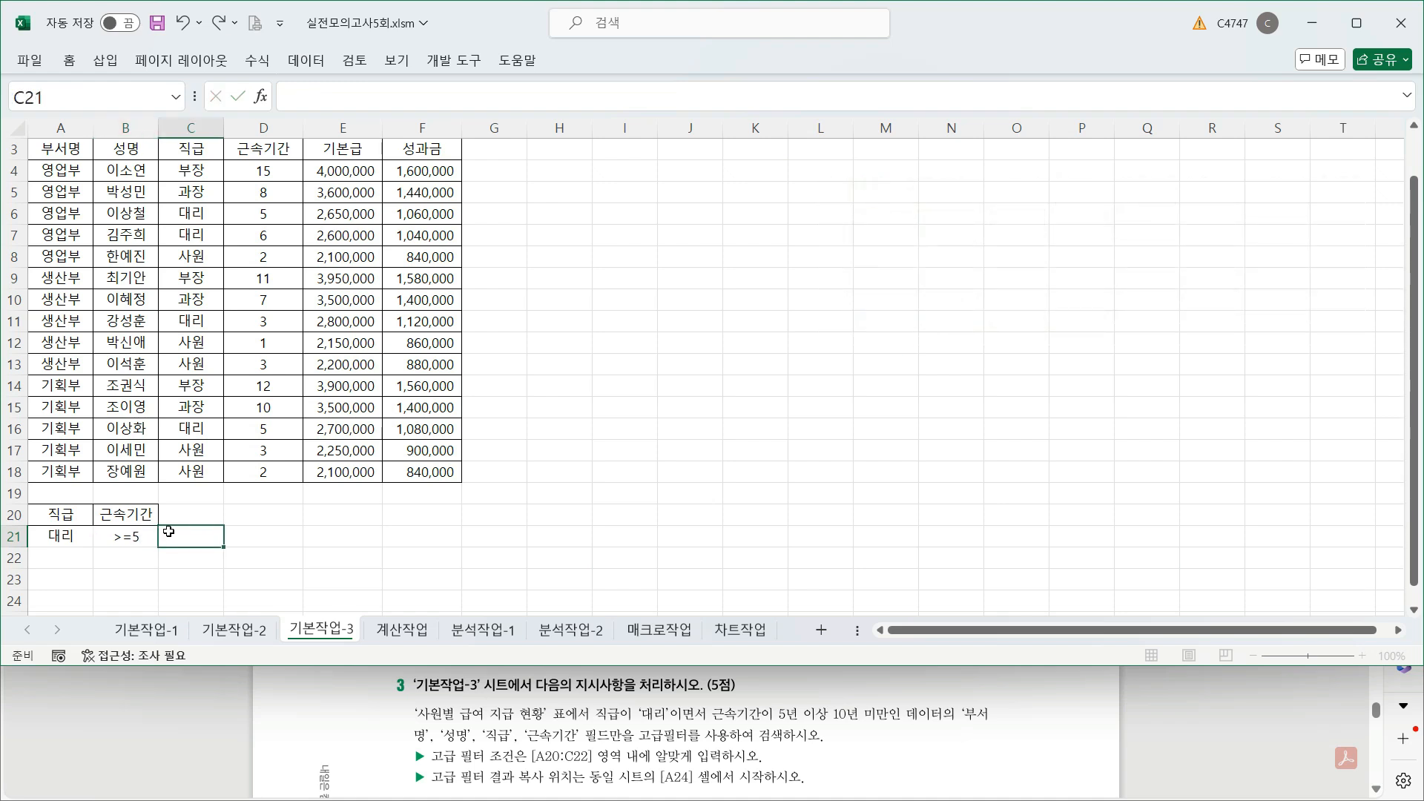
text(<10)
- Fill the 근속기간 header from B20 into C20 above the <10 criterion
click(171, 511)
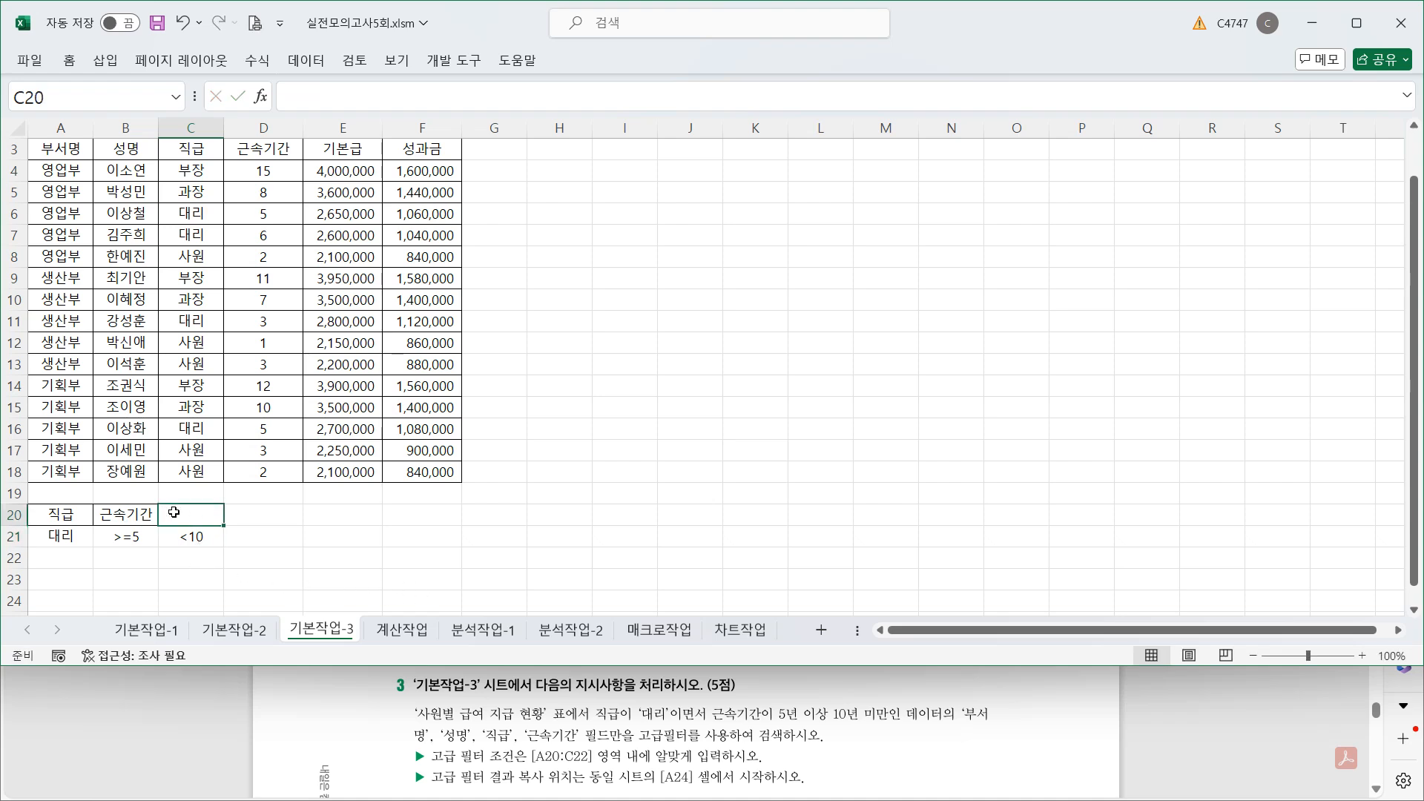
click(141, 512)
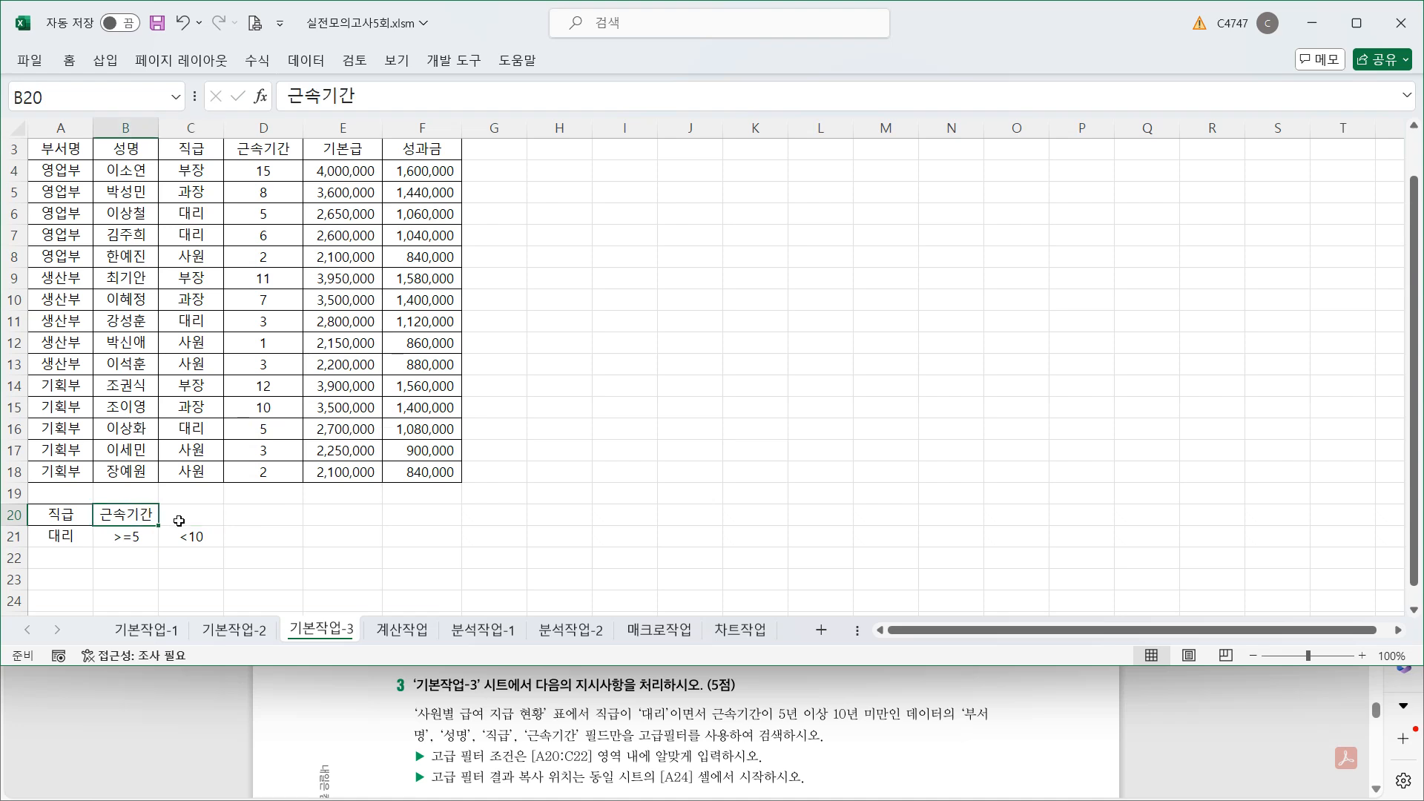
drag(158, 525, 219, 524)
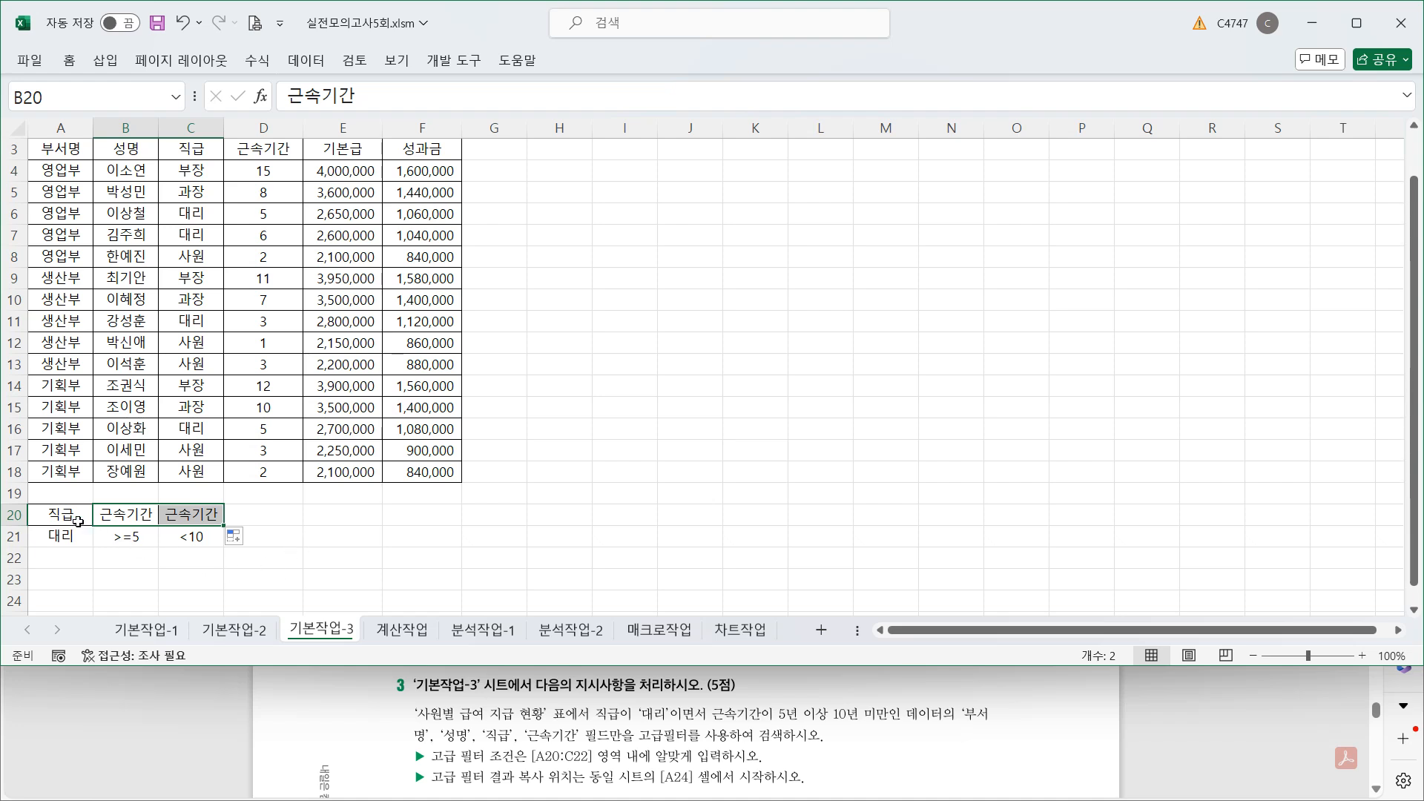
drag(78, 521, 190, 532)
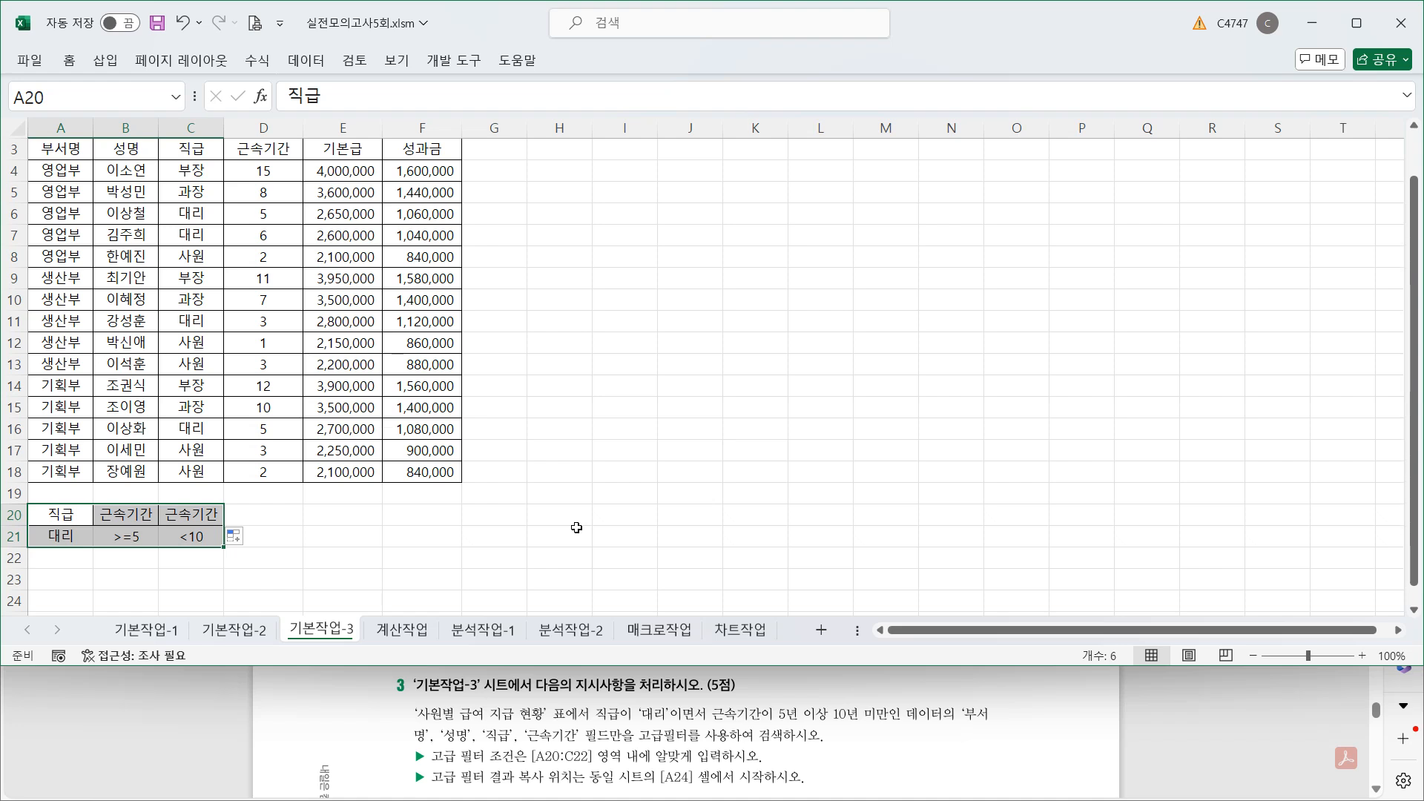
- Copy the headers 부서명, 성명, 직급 and 근속기간 from A3:D3 to A24:D24
drag(82, 150, 245, 149)
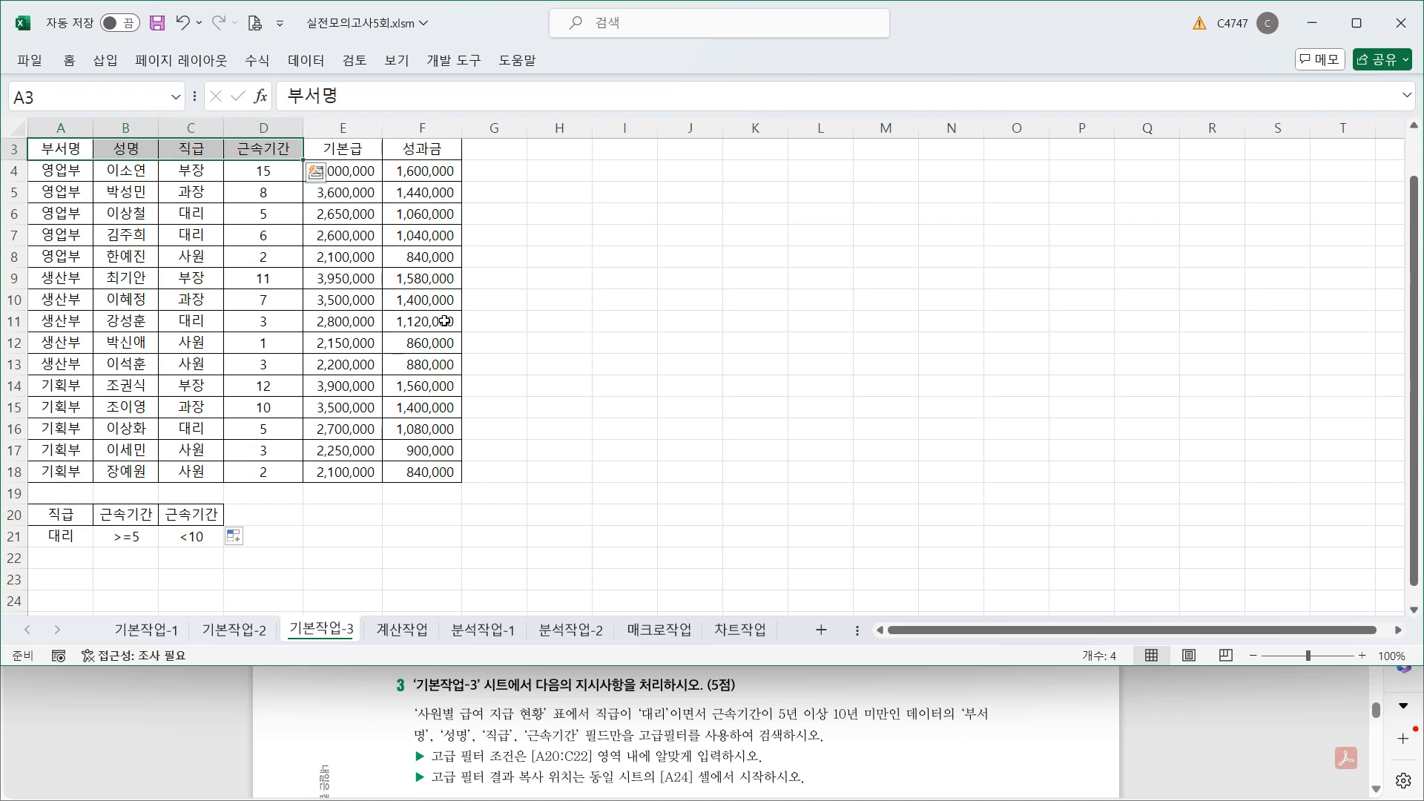
key(ctrl+c)
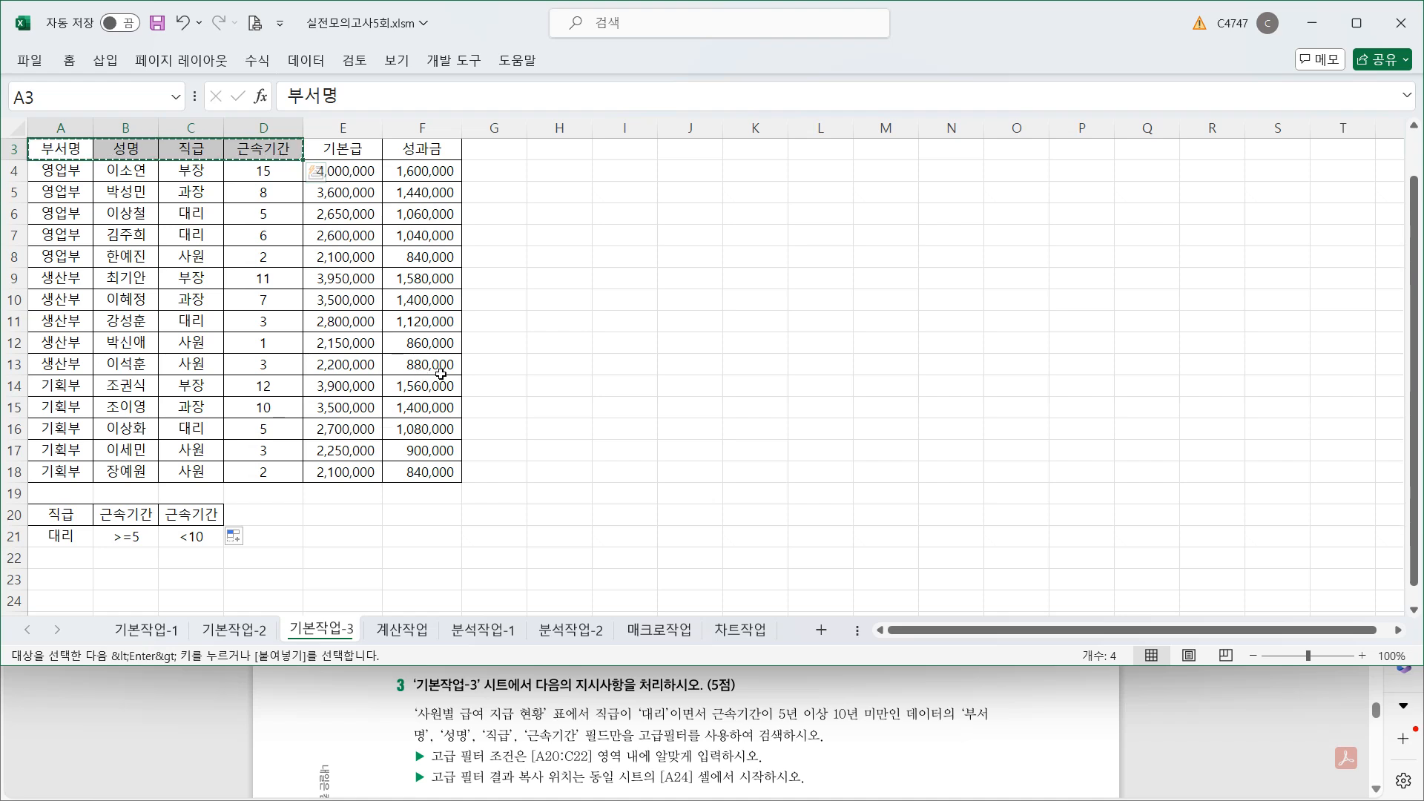
click(63, 597)
key(ctrl+v)
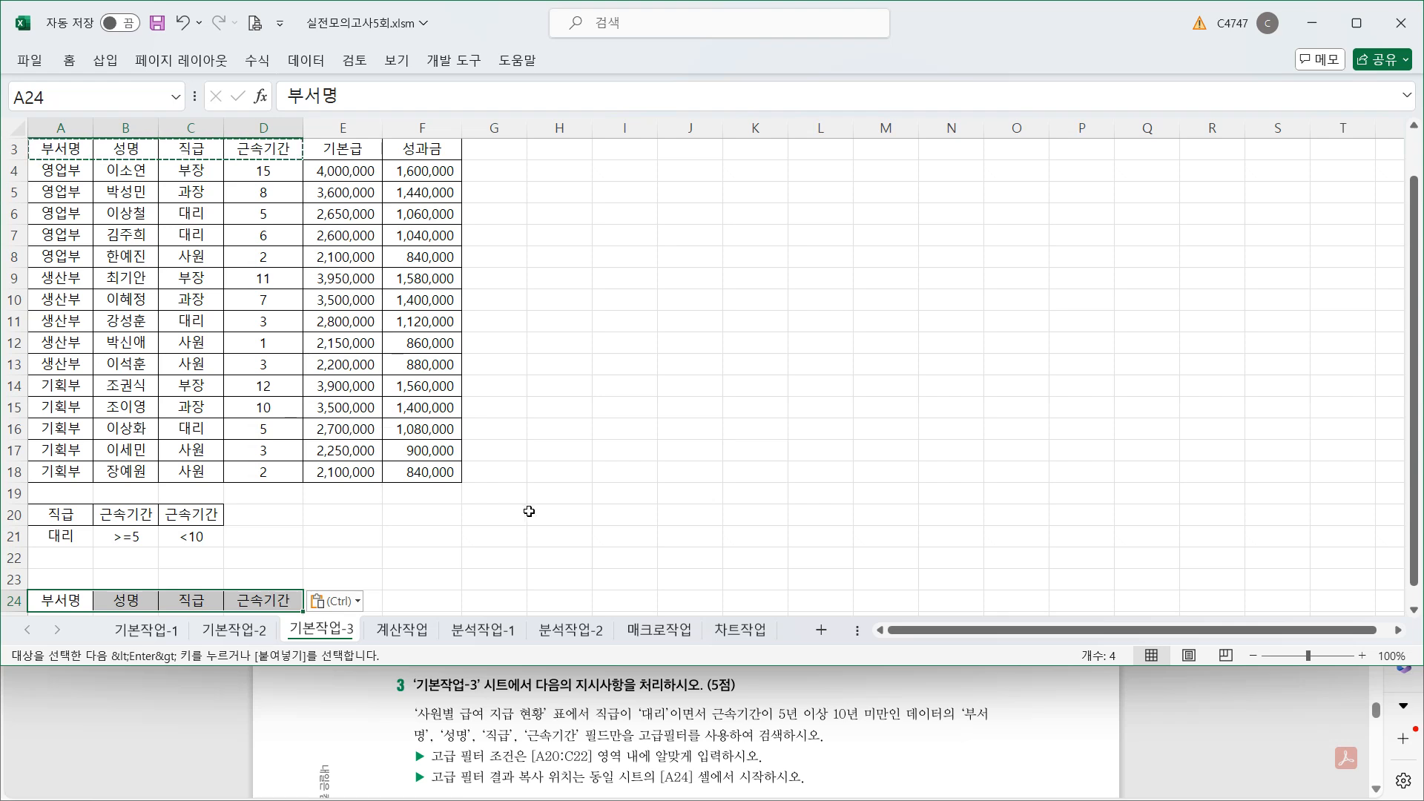
- Run an advanced filter on A3:F18 with criteria range A20:C21, copying the results to another location at A24:D24
drag(452, 477, 61, 149)
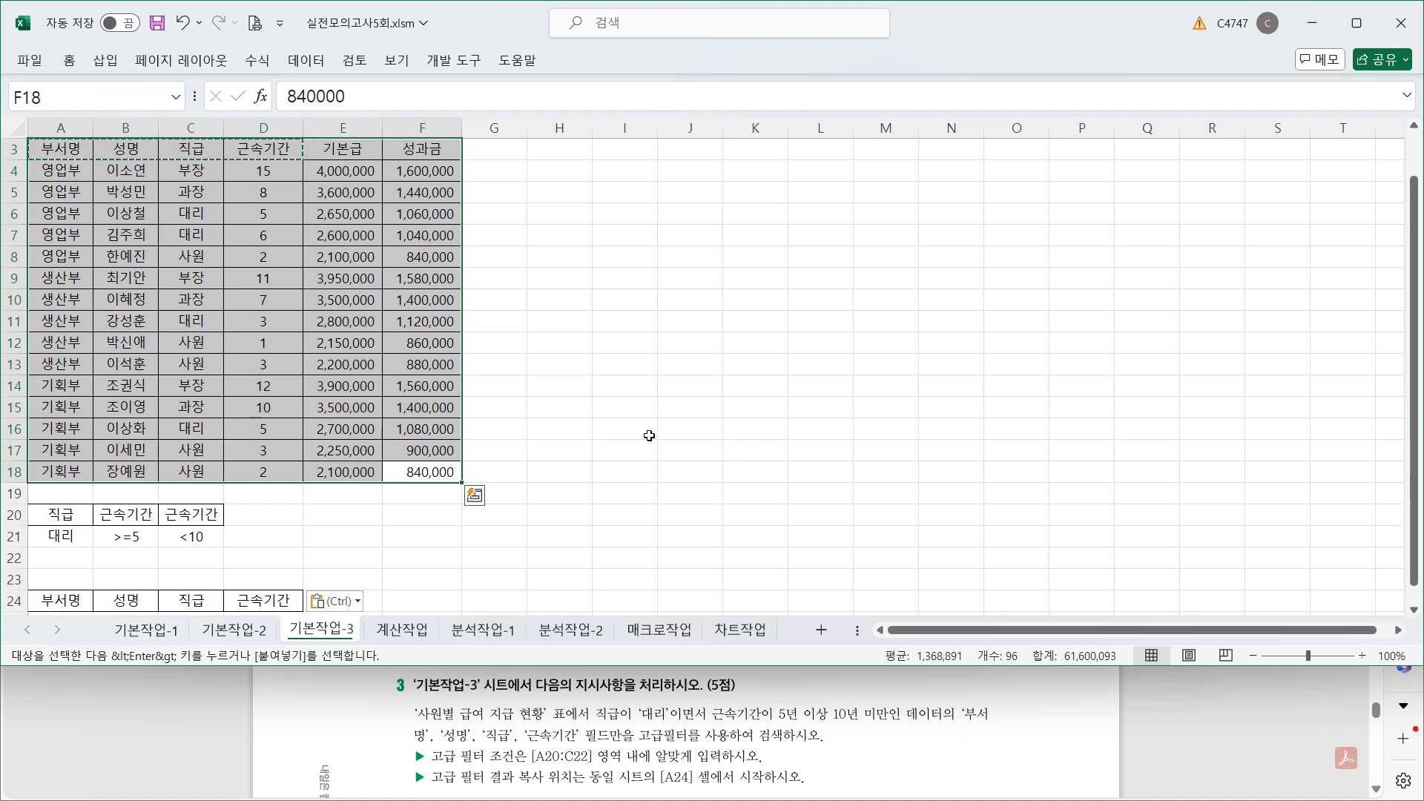
click(326, 67)
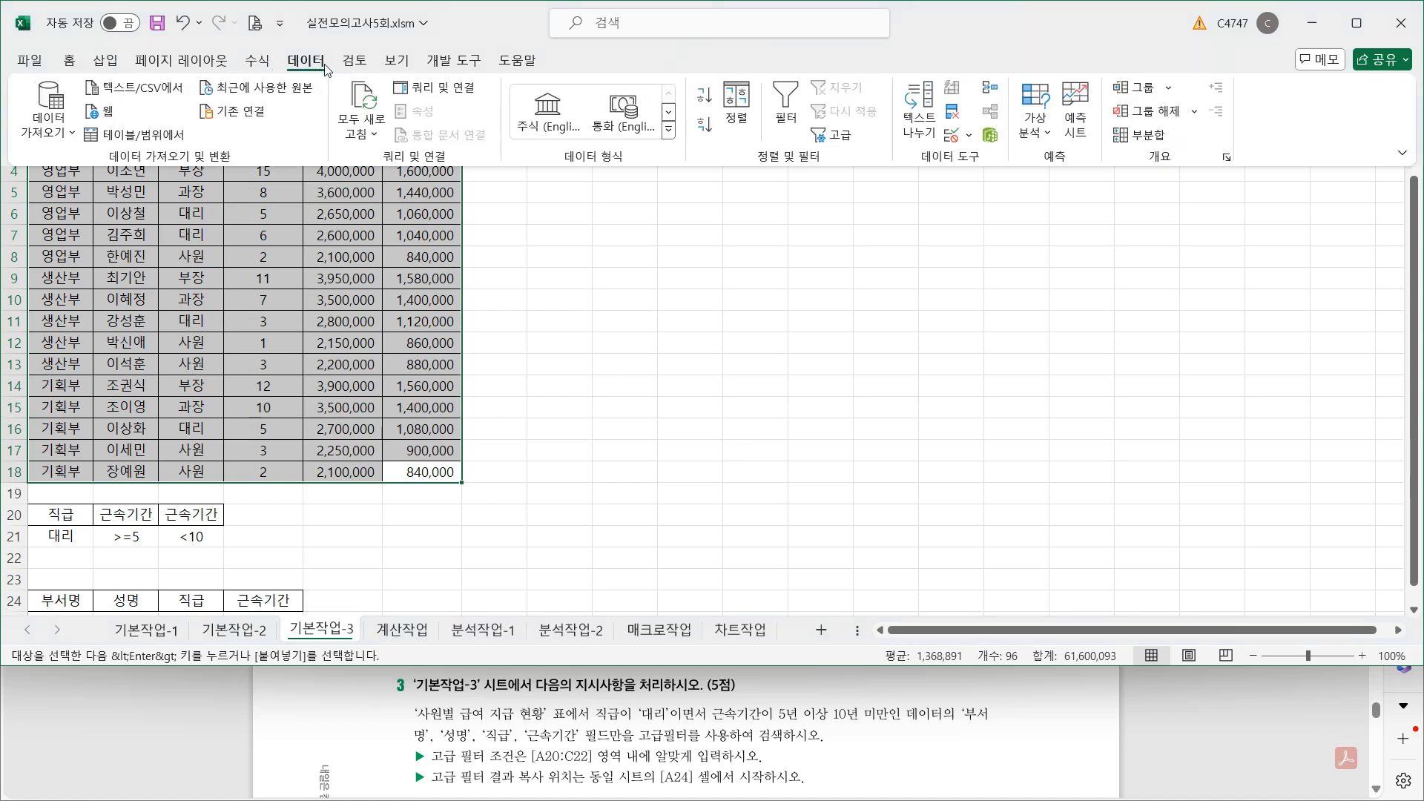
click(837, 136)
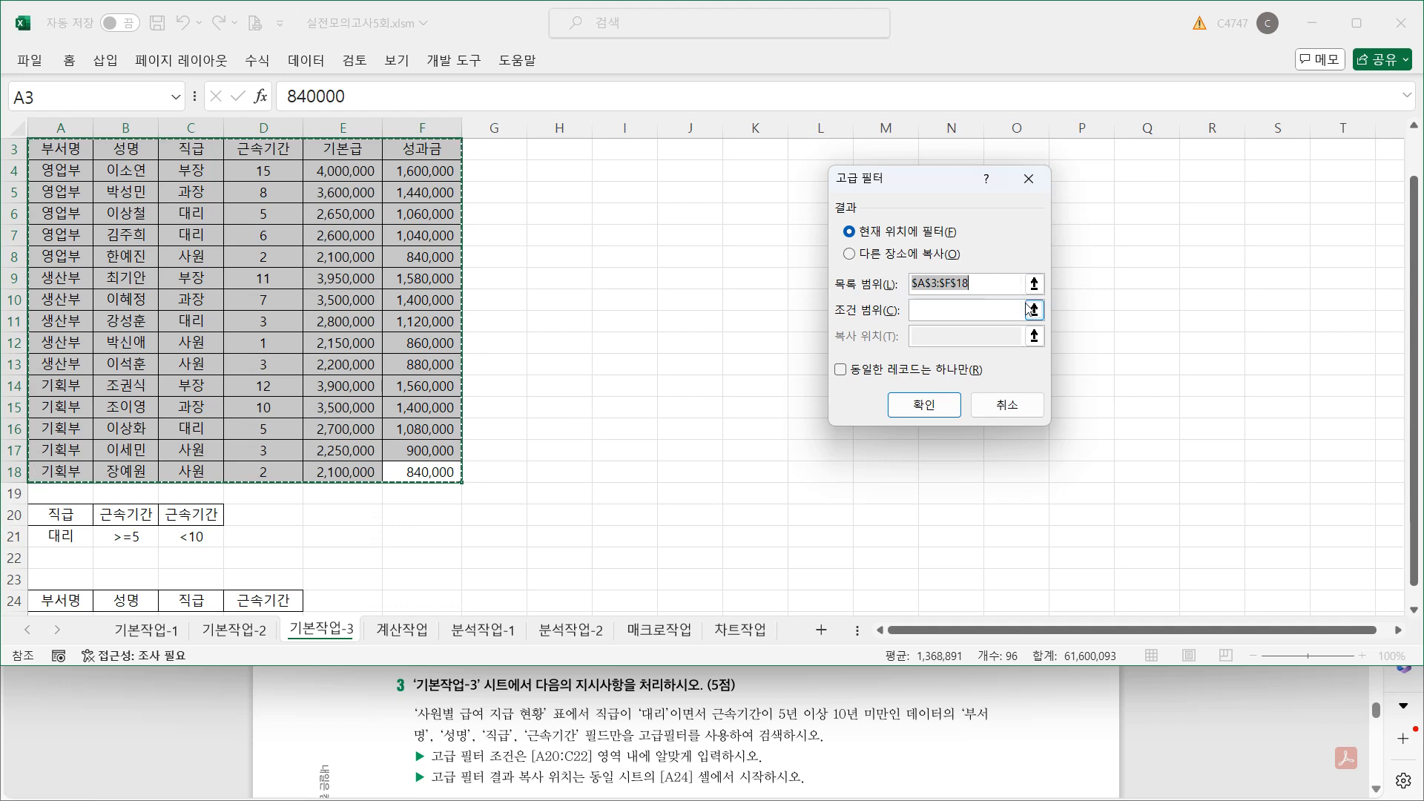
click(940, 256)
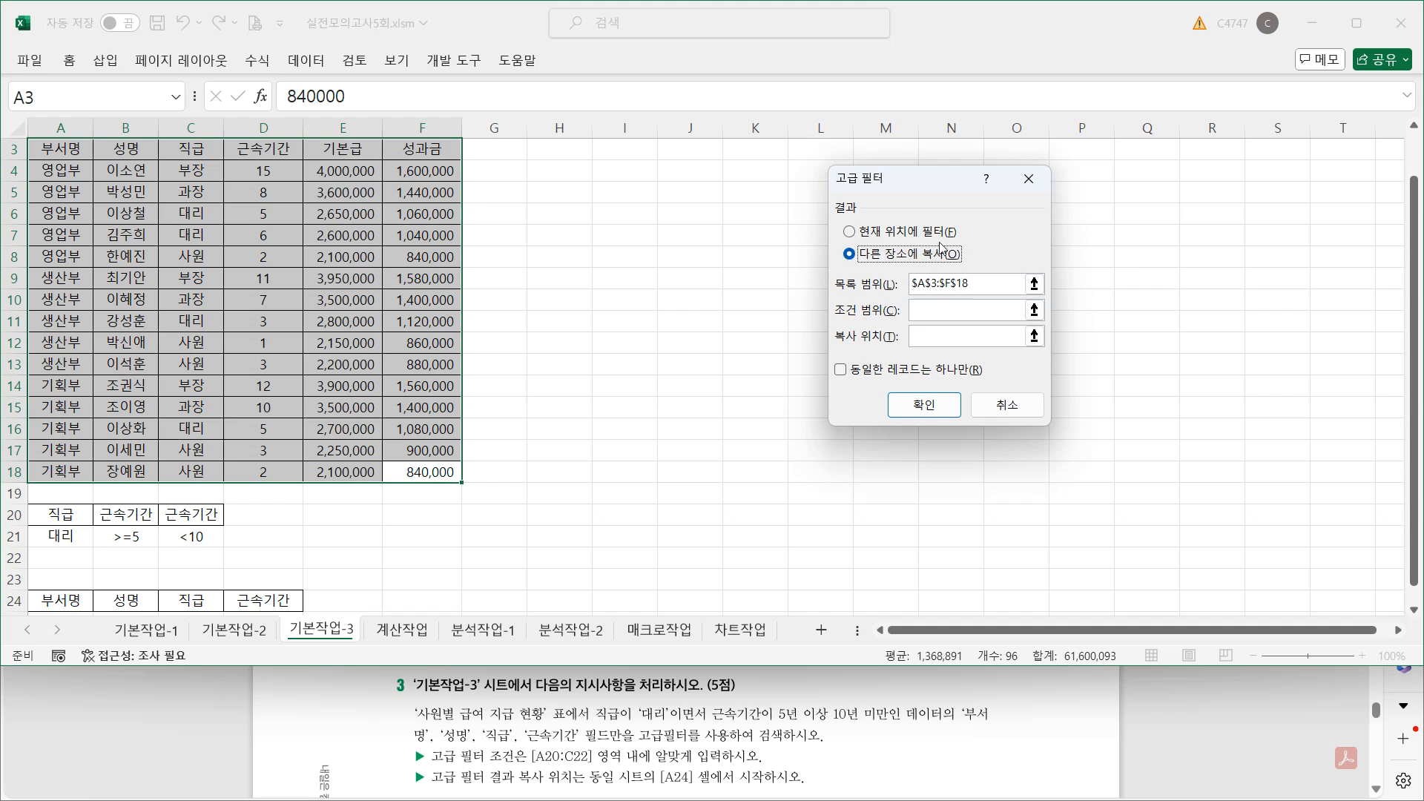
click(964, 306)
drag(60, 514, 175, 552)
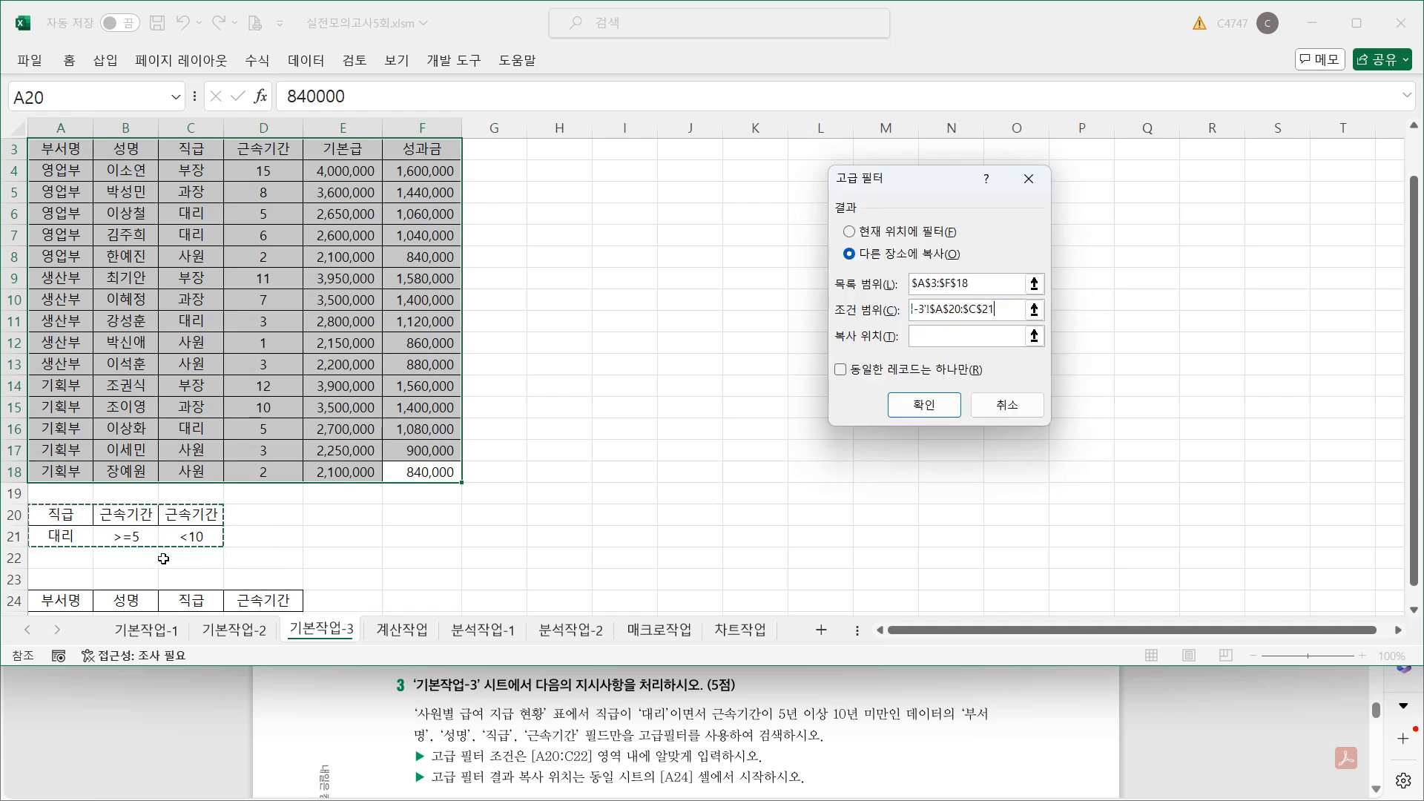
key(Tab)
drag(74, 603, 252, 592)
scroll(275, 586, down, 2)
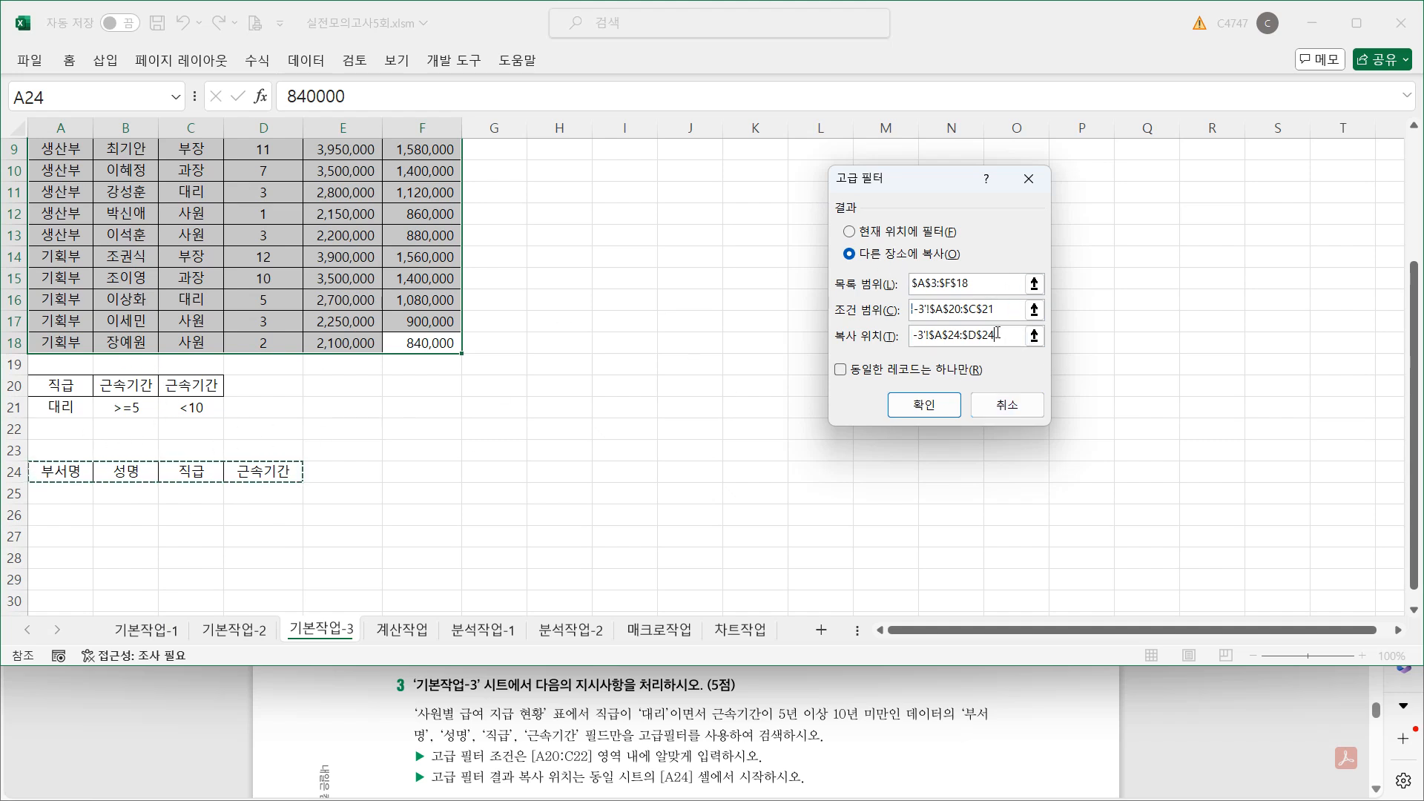
click(945, 408)
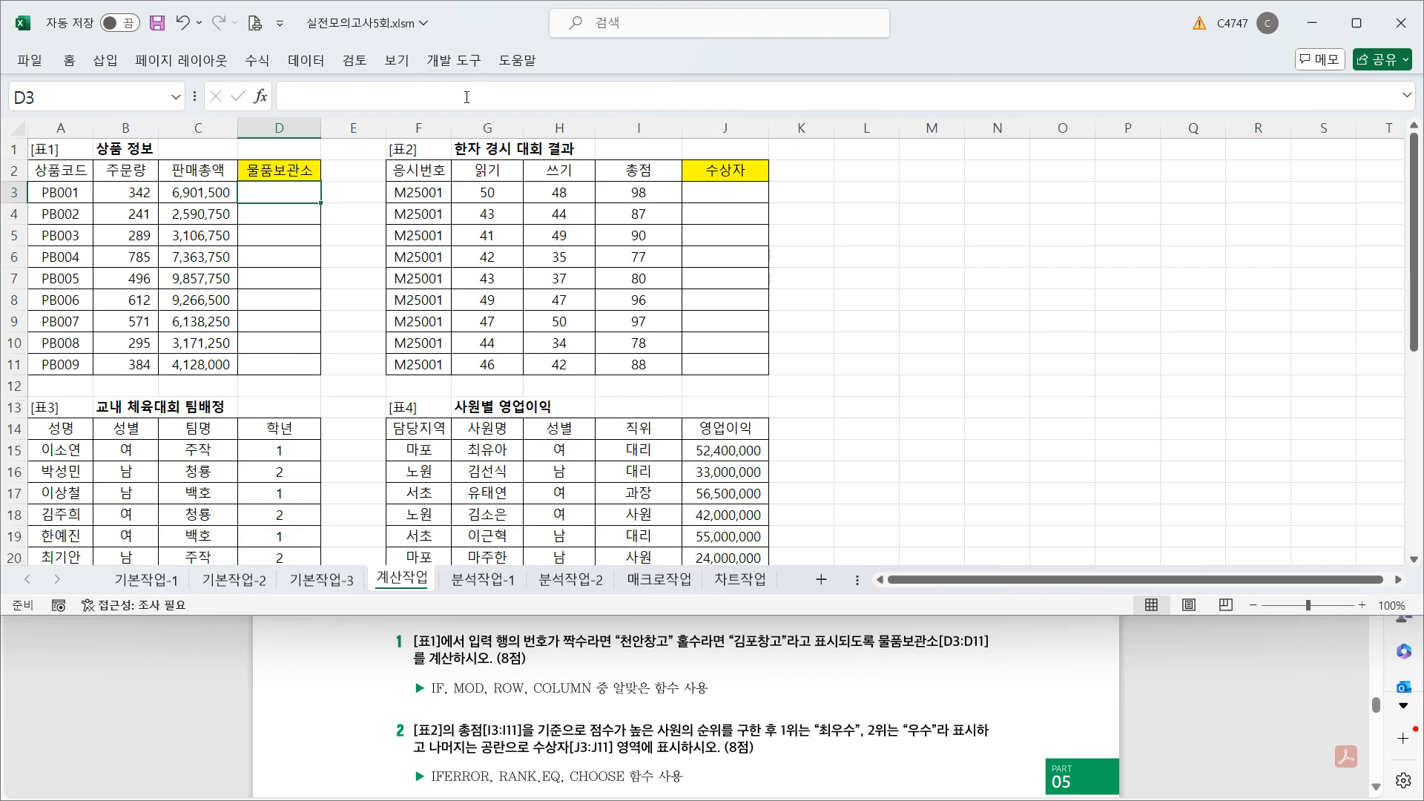
- Enter =ROW() in D3 of the 물품보관소 column and fill it down to D11
text(=ro)
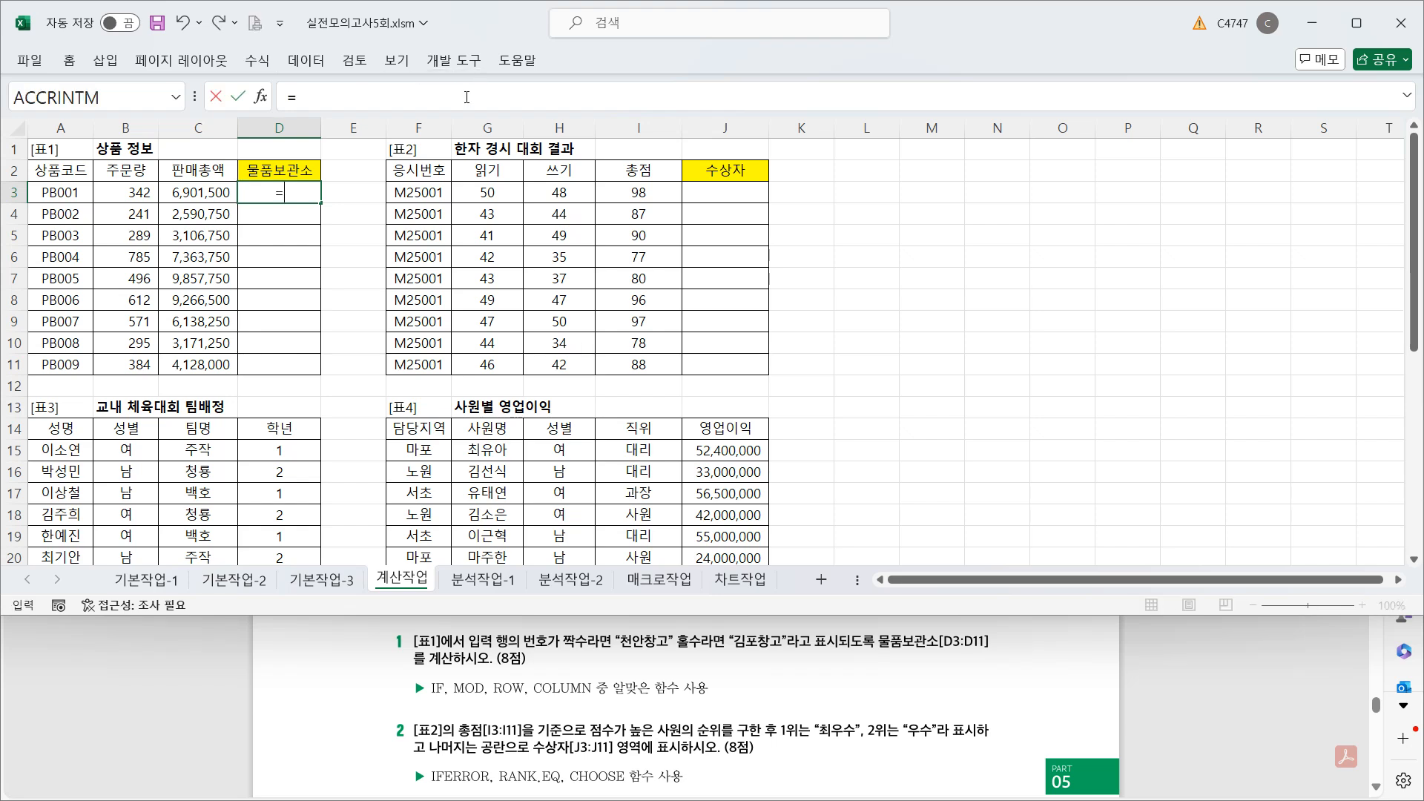
key(Down)
key(Down)
key(Down)
key(Down)
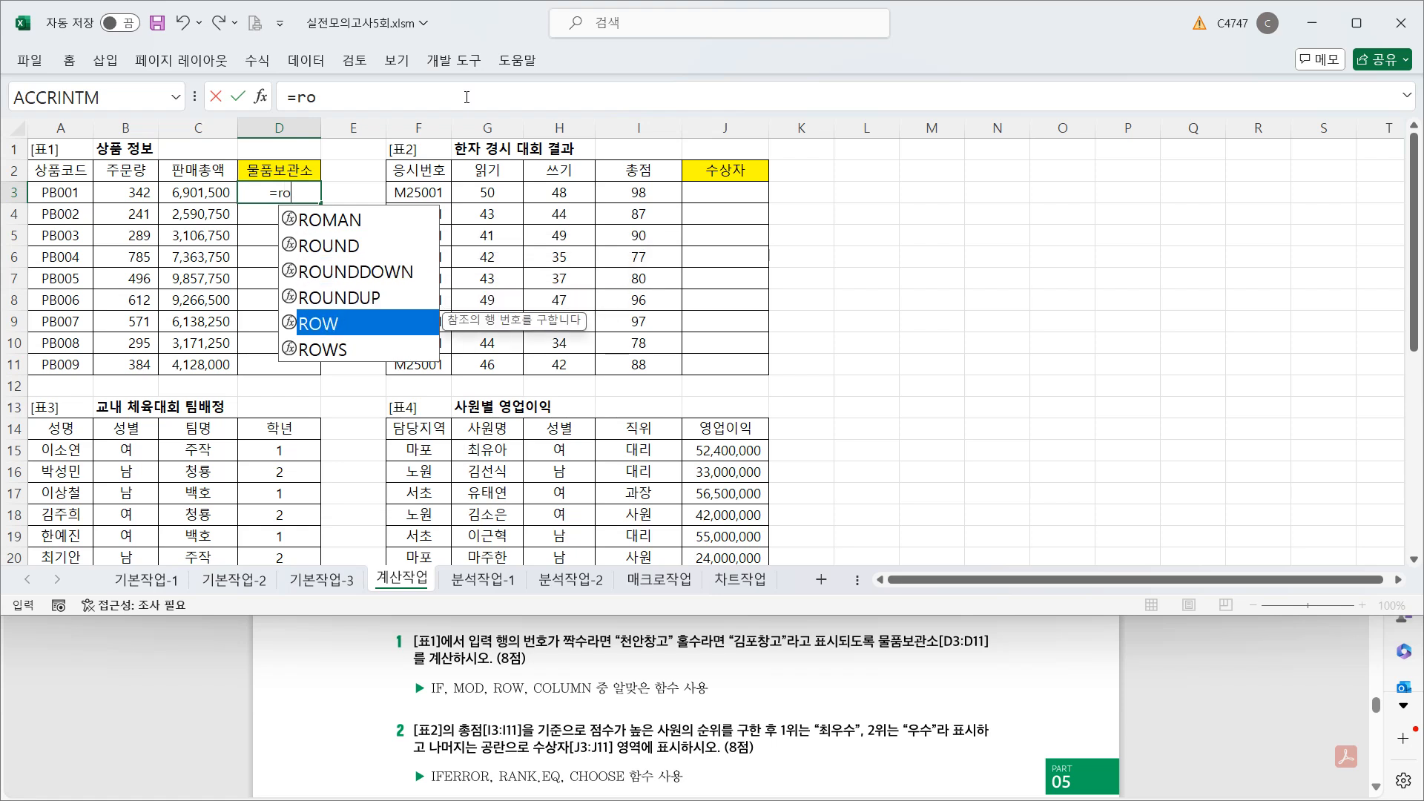
key(Tab)
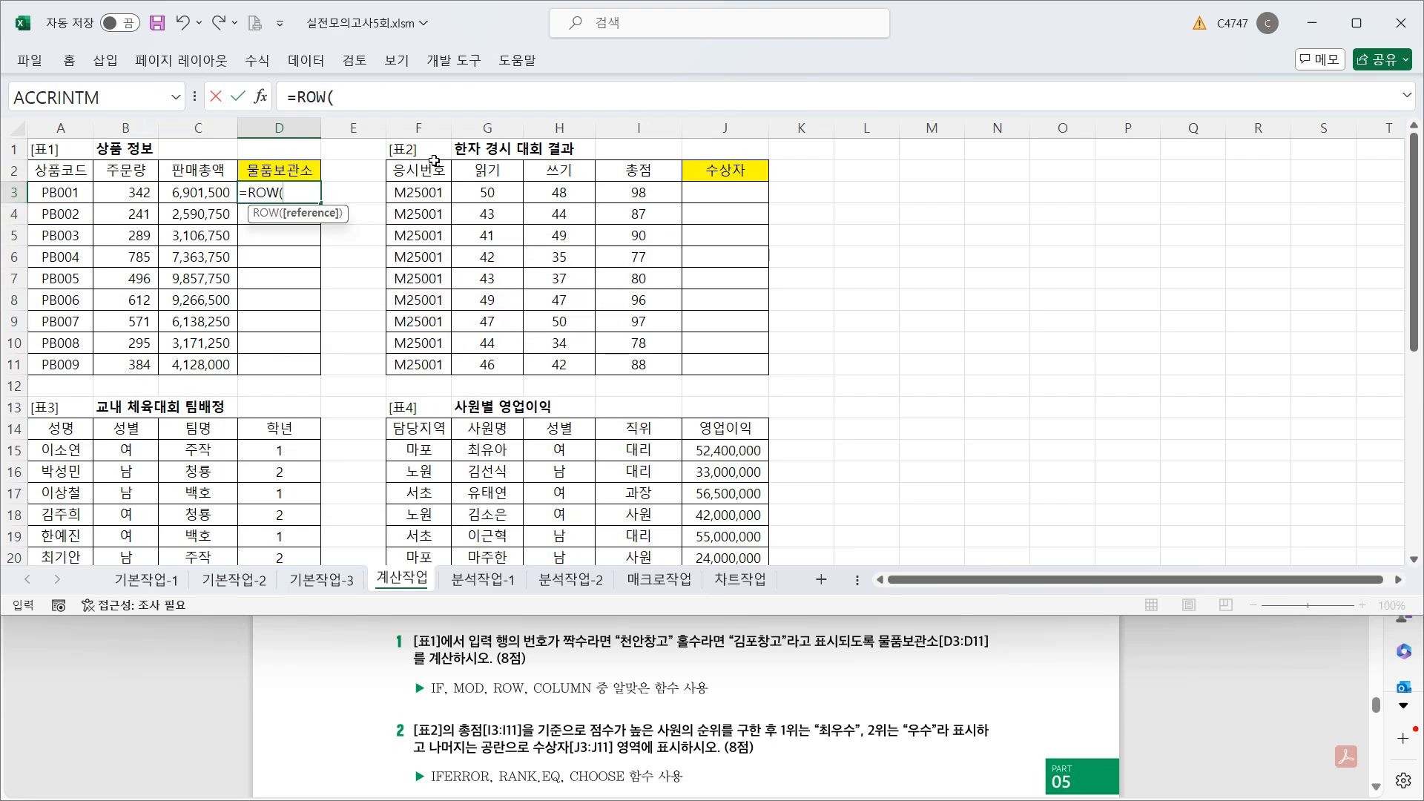
text())
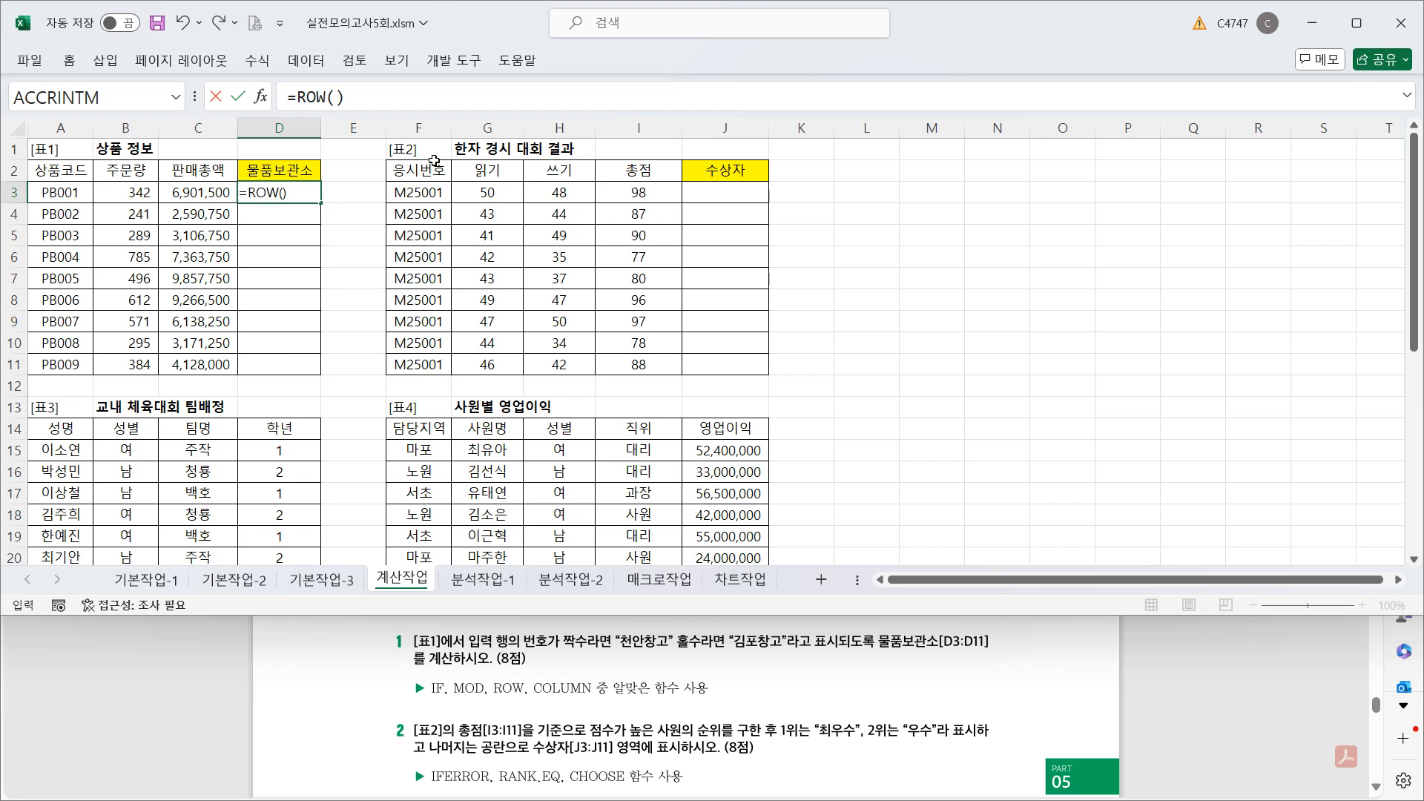
key(ctrl+Return)
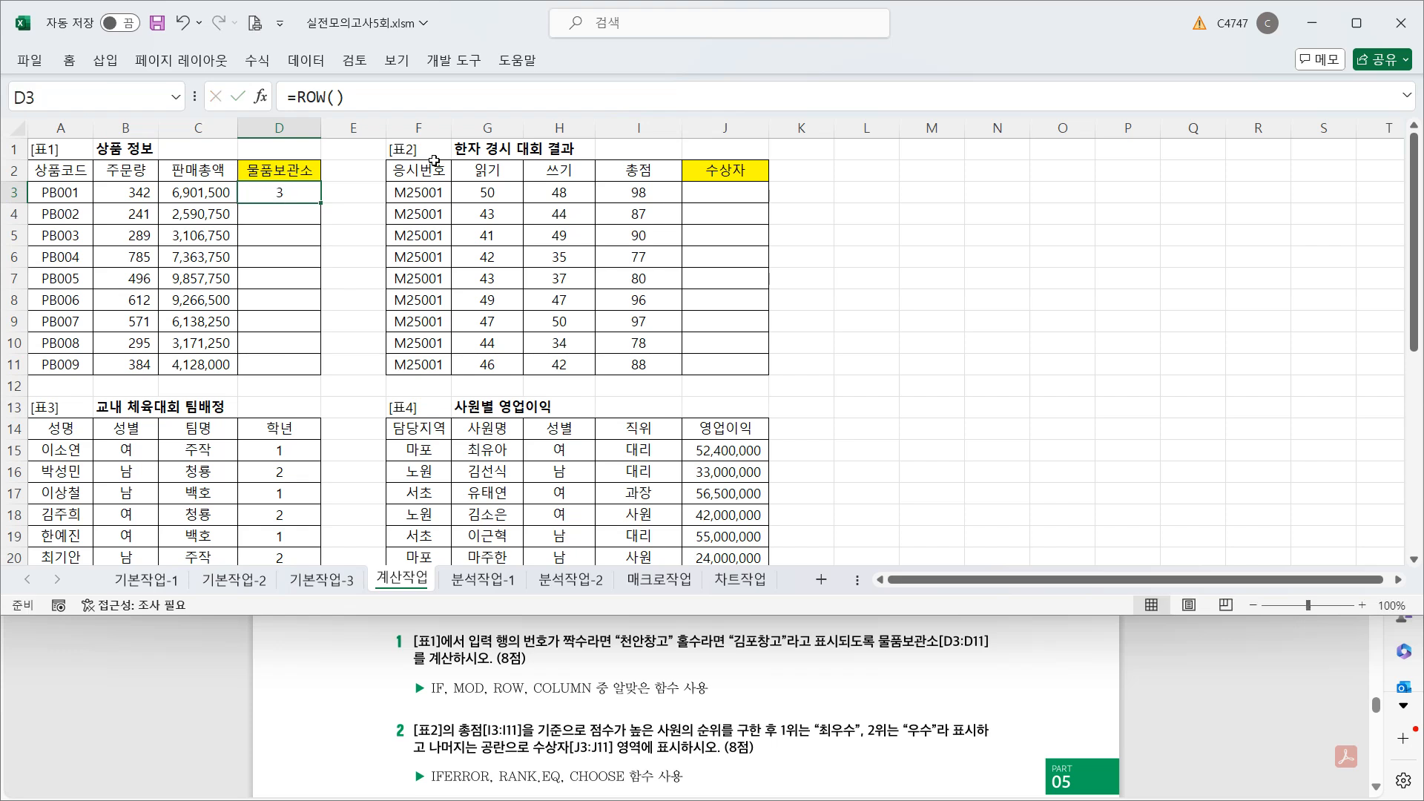
drag(322, 202, 326, 365)
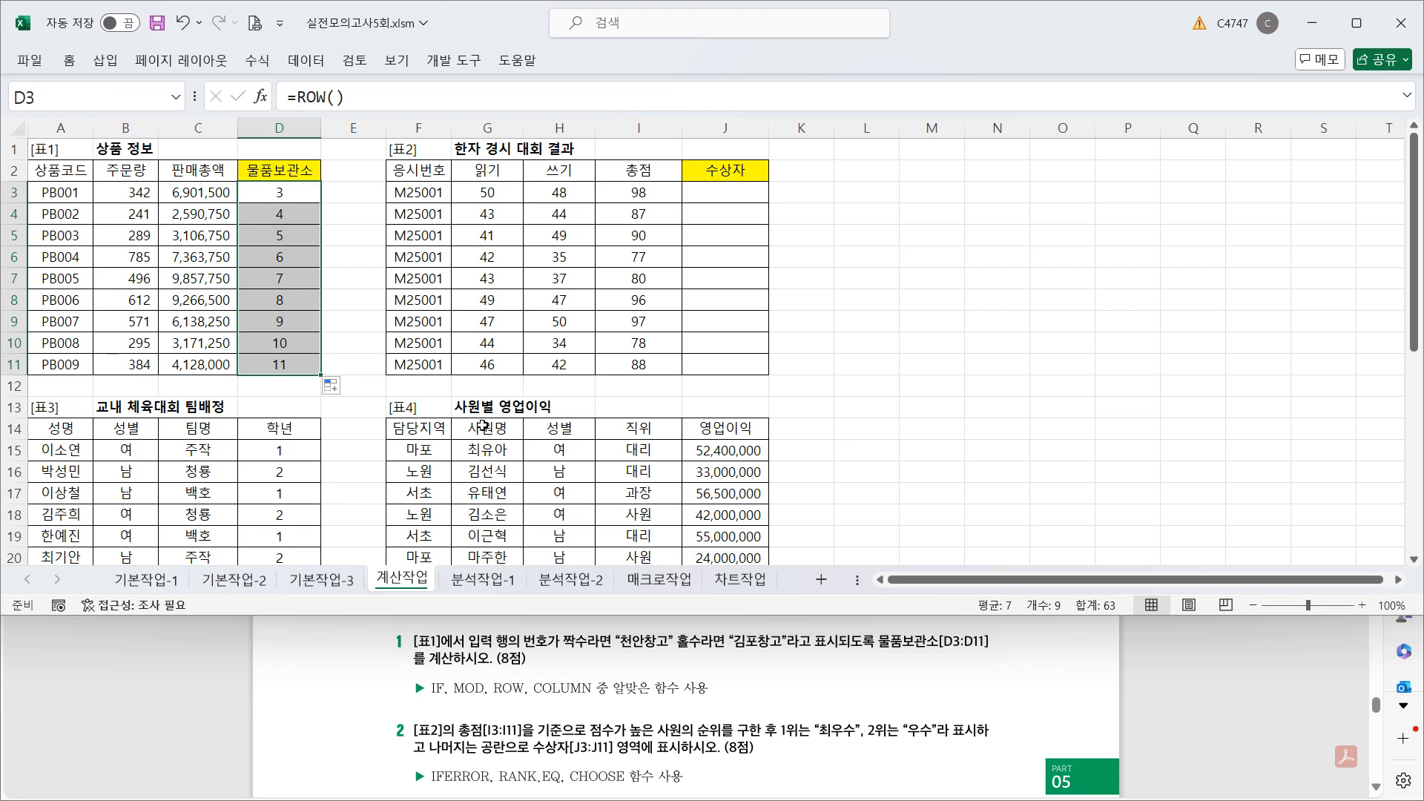
- Wrap the D3 formula in MOD with divisor 2, giving =MOD(ROW(),2), and fill it down to D11
click(306, 196)
click(297, 96)
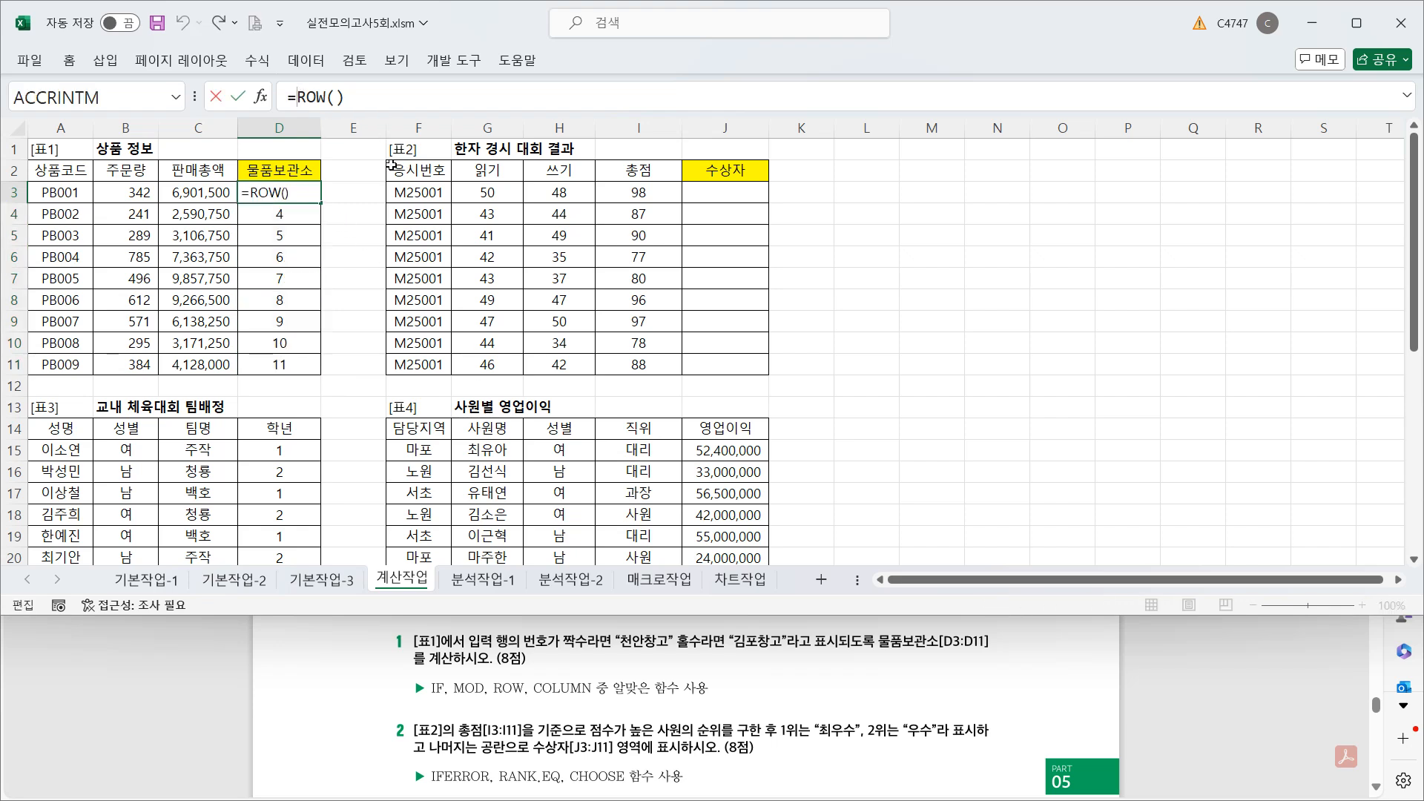
text(MOD()
drag(344, 97, 411, 101)
click(411, 100)
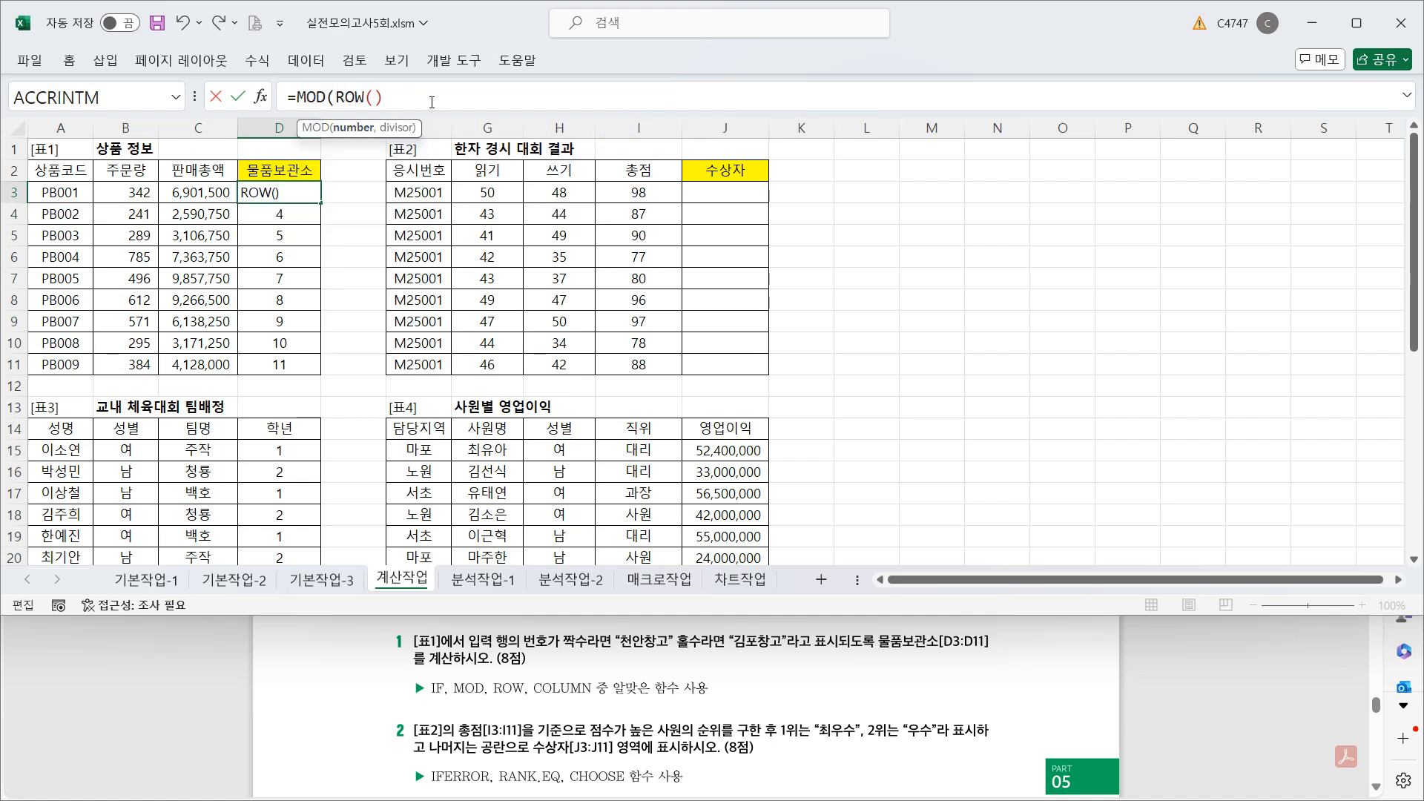
text(,2))
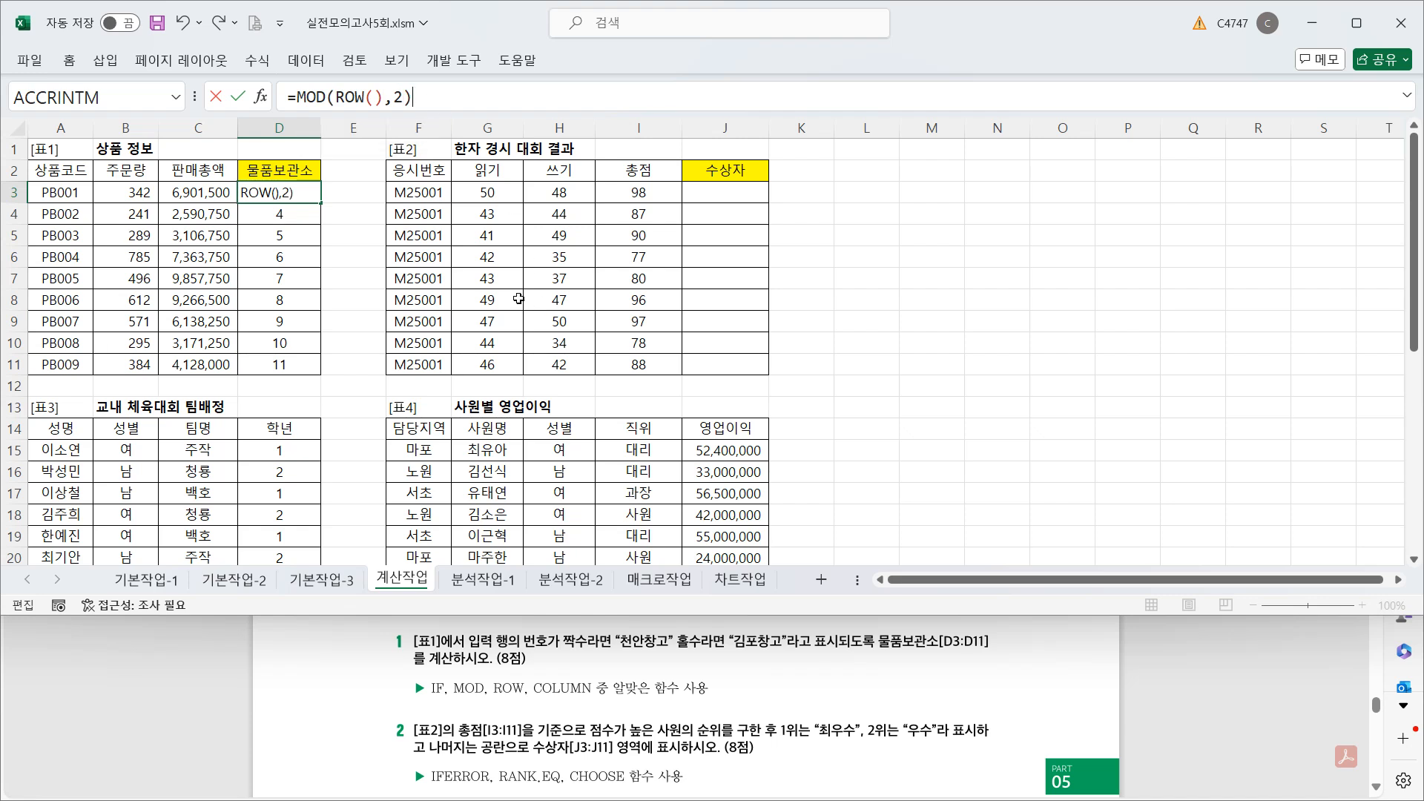
key(ctrl+Return)
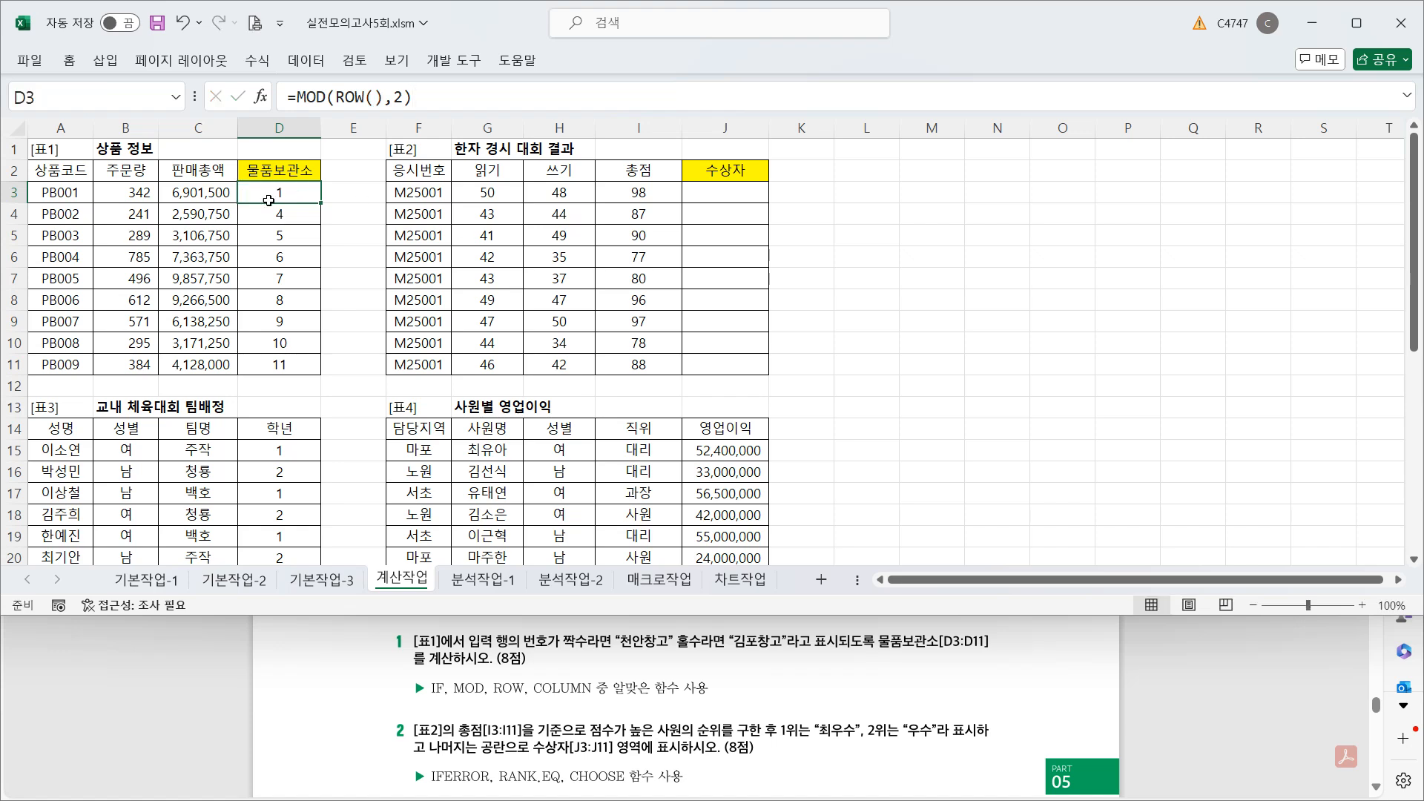
drag(319, 202, 319, 374)
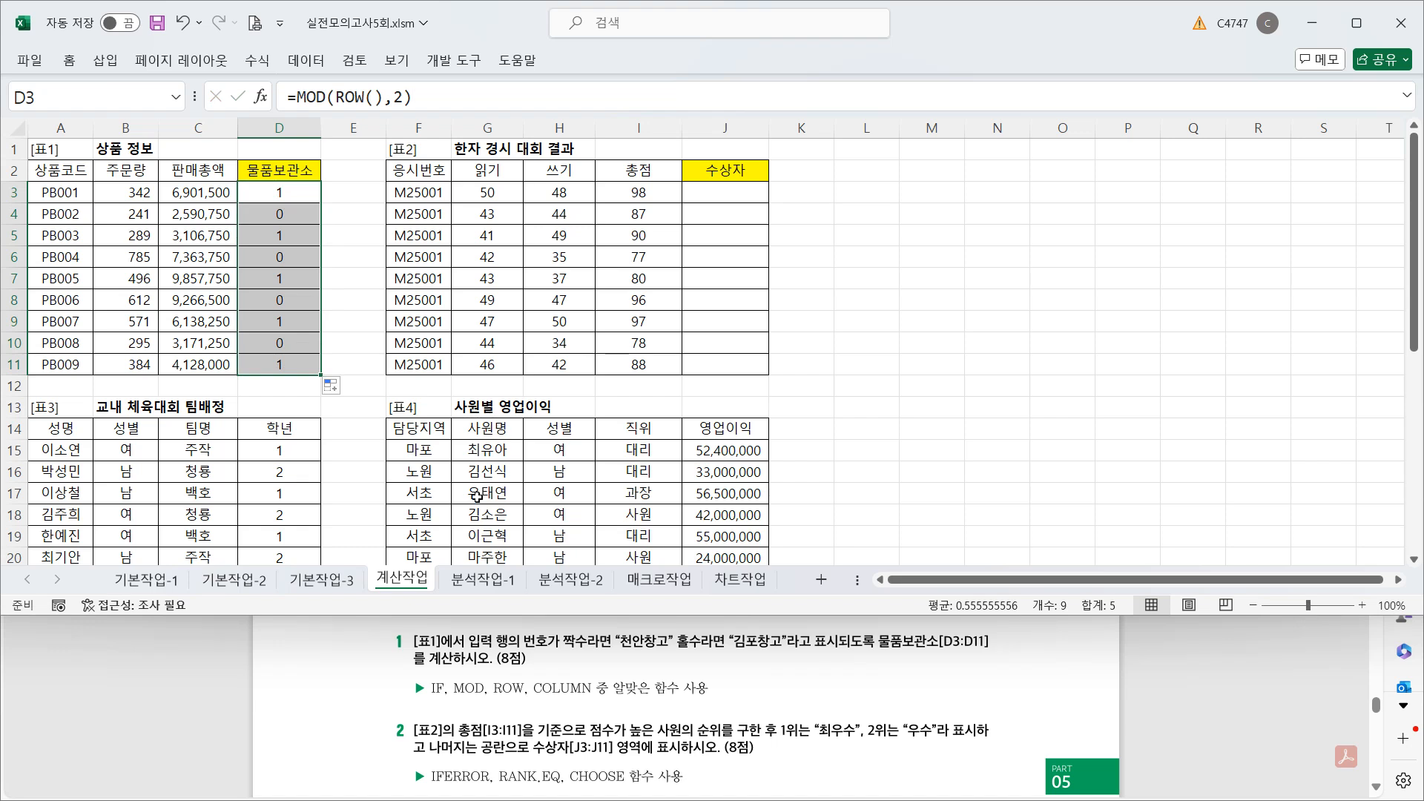
- Wrap the MOD formula in D3 in an IF function with the logical test MOD(ROW(),2)=0
click(298, 195)
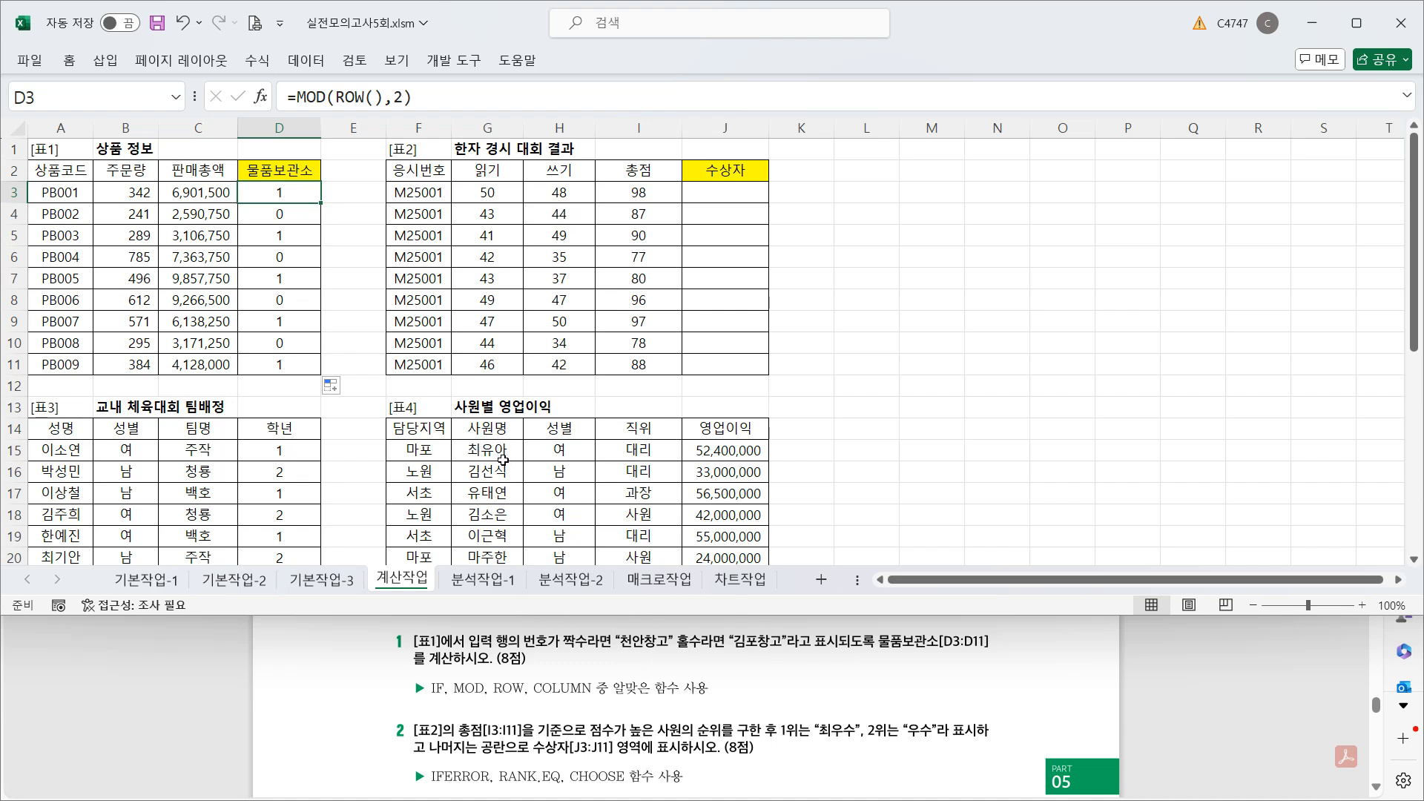
click(309, 99)
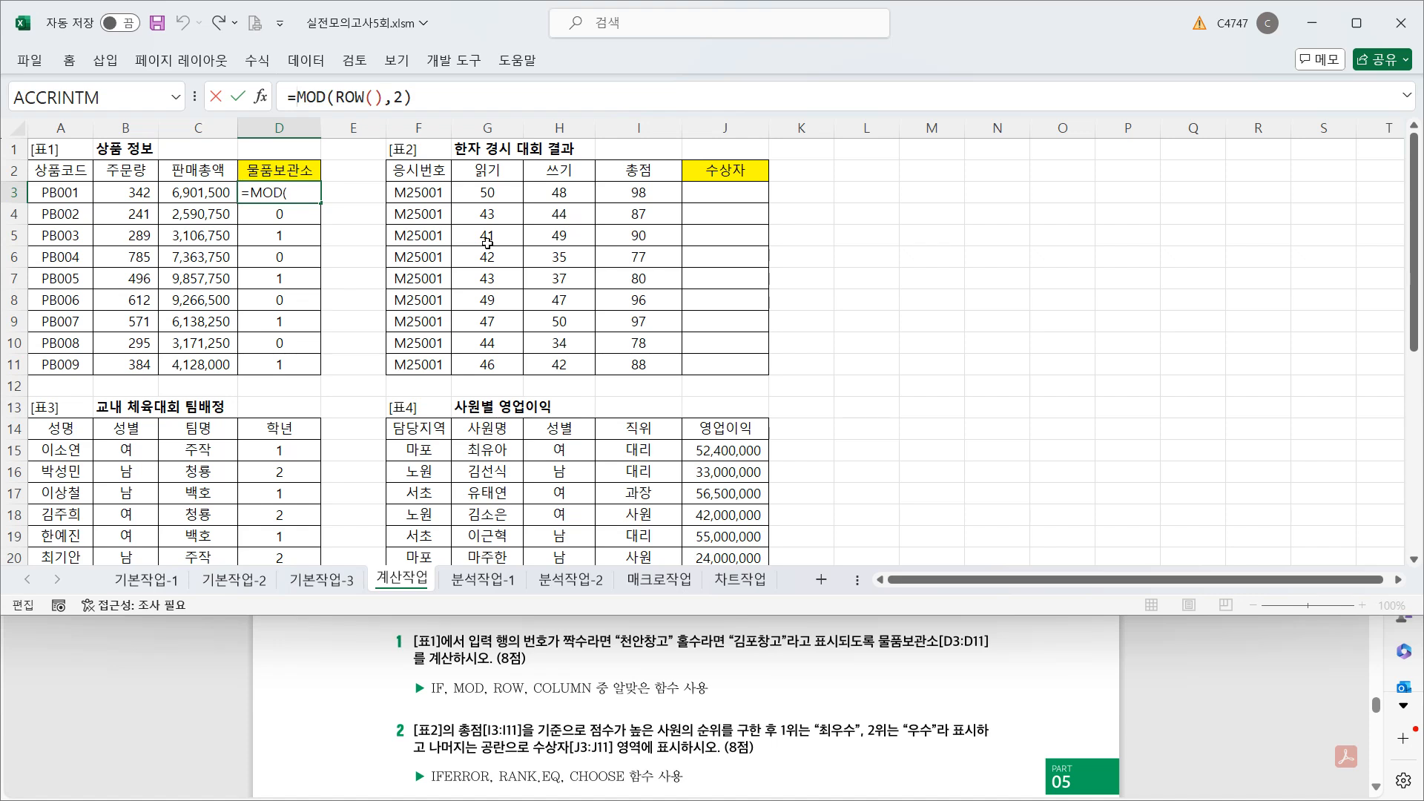
text(if)
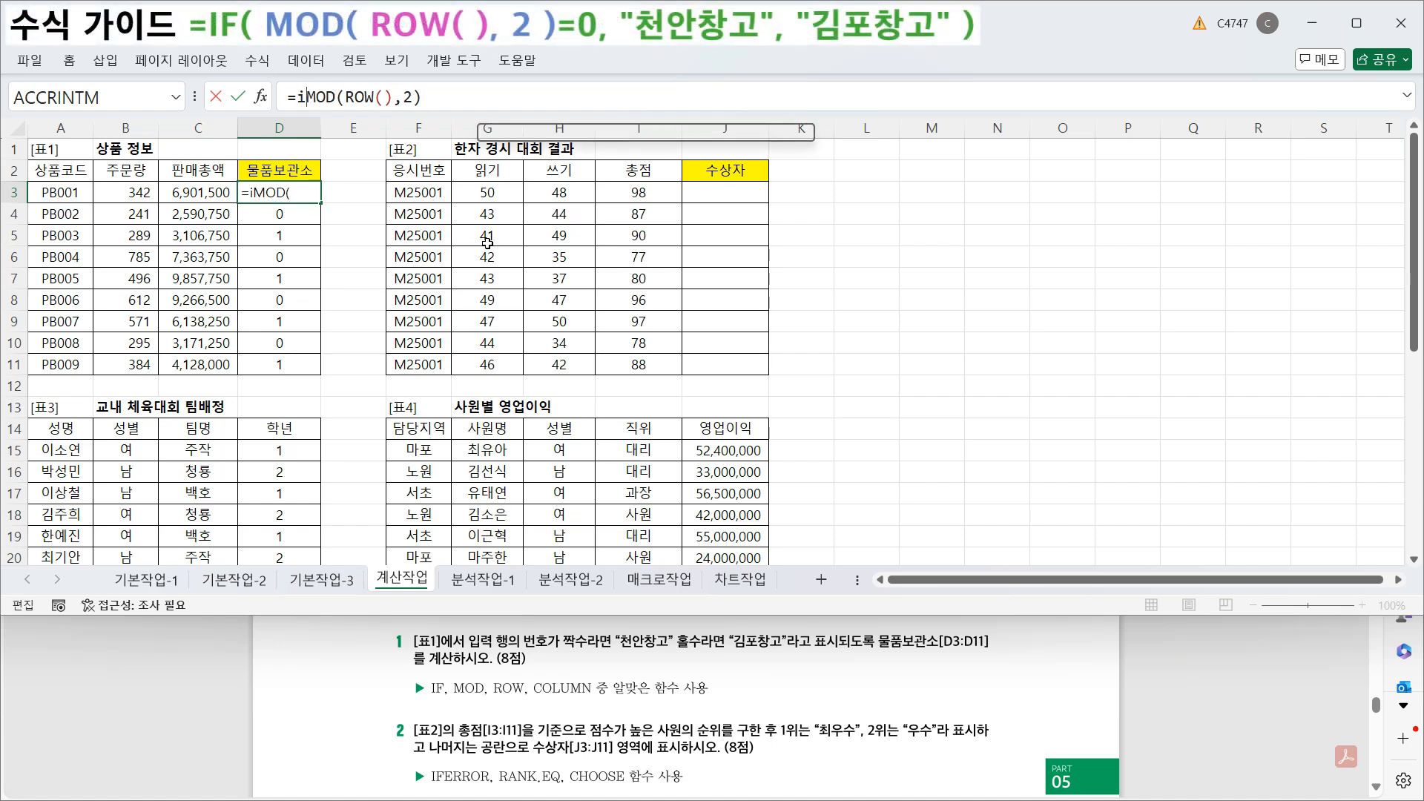
key(Tab)
drag(333, 98, 490, 109)
click(503, 97)
text(=0)
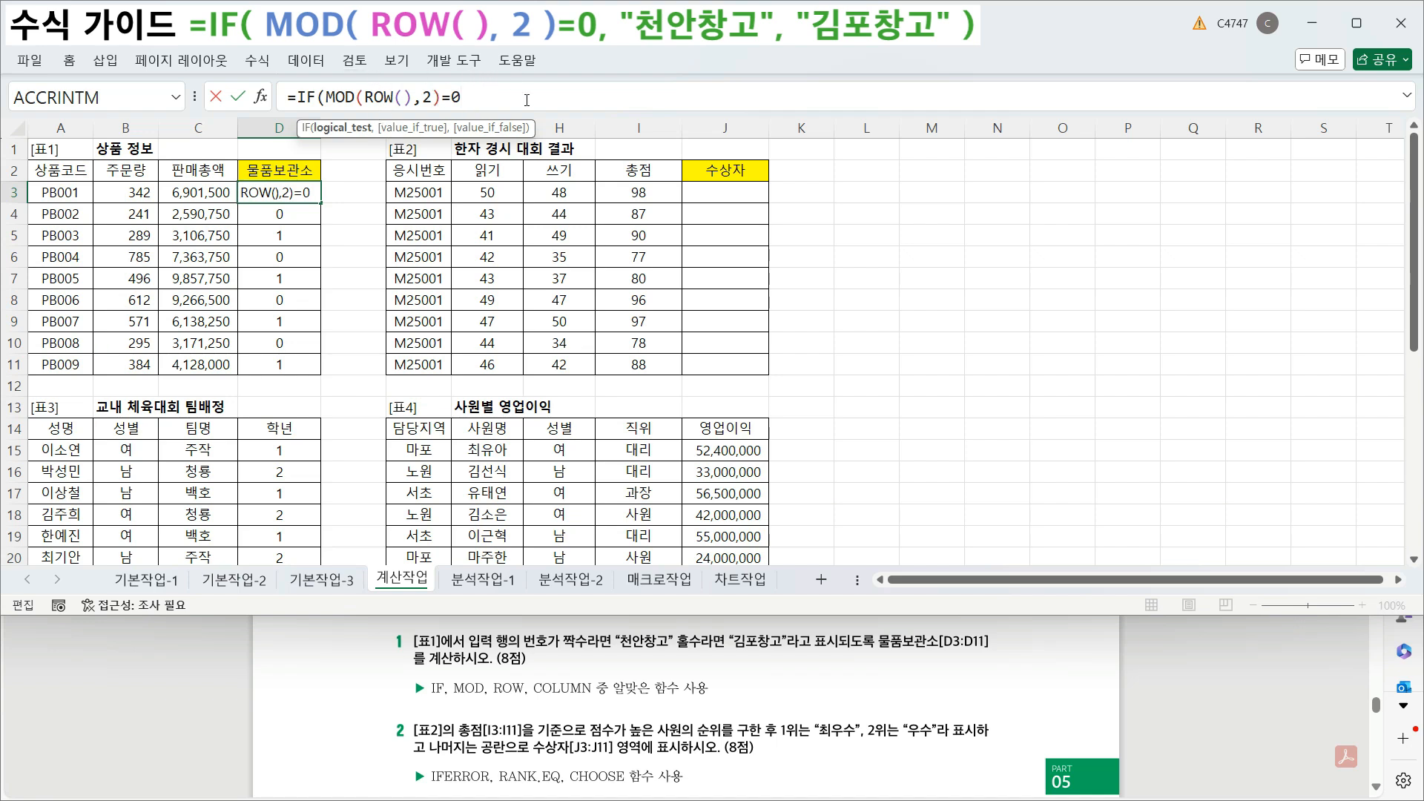
- Complete the IF in D3 with "천안창고" when true and "김포창고" when false, and fill it down to D11
text(,)
text("천)
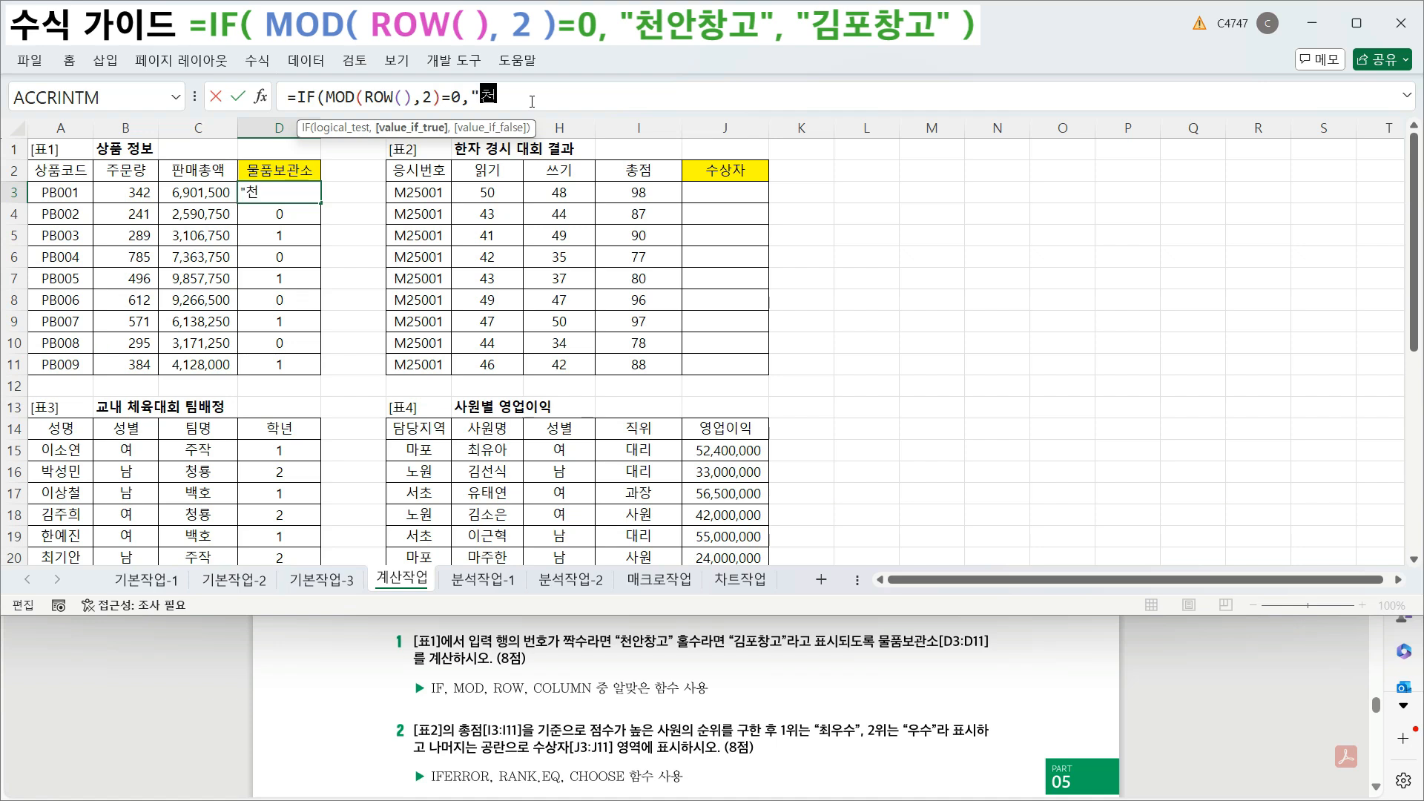
text(안창고",)
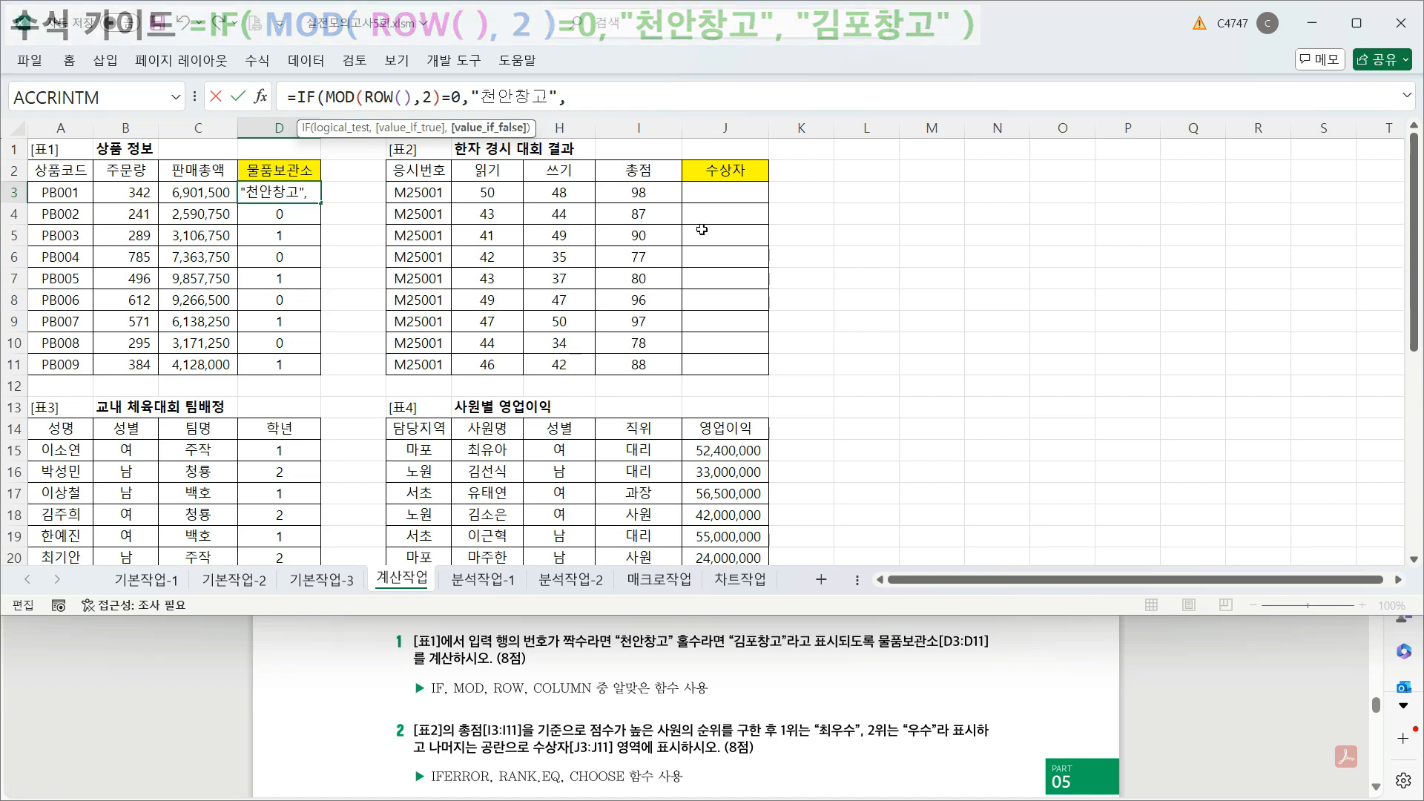
text("김포창ㄱ)
text(ㅗ")
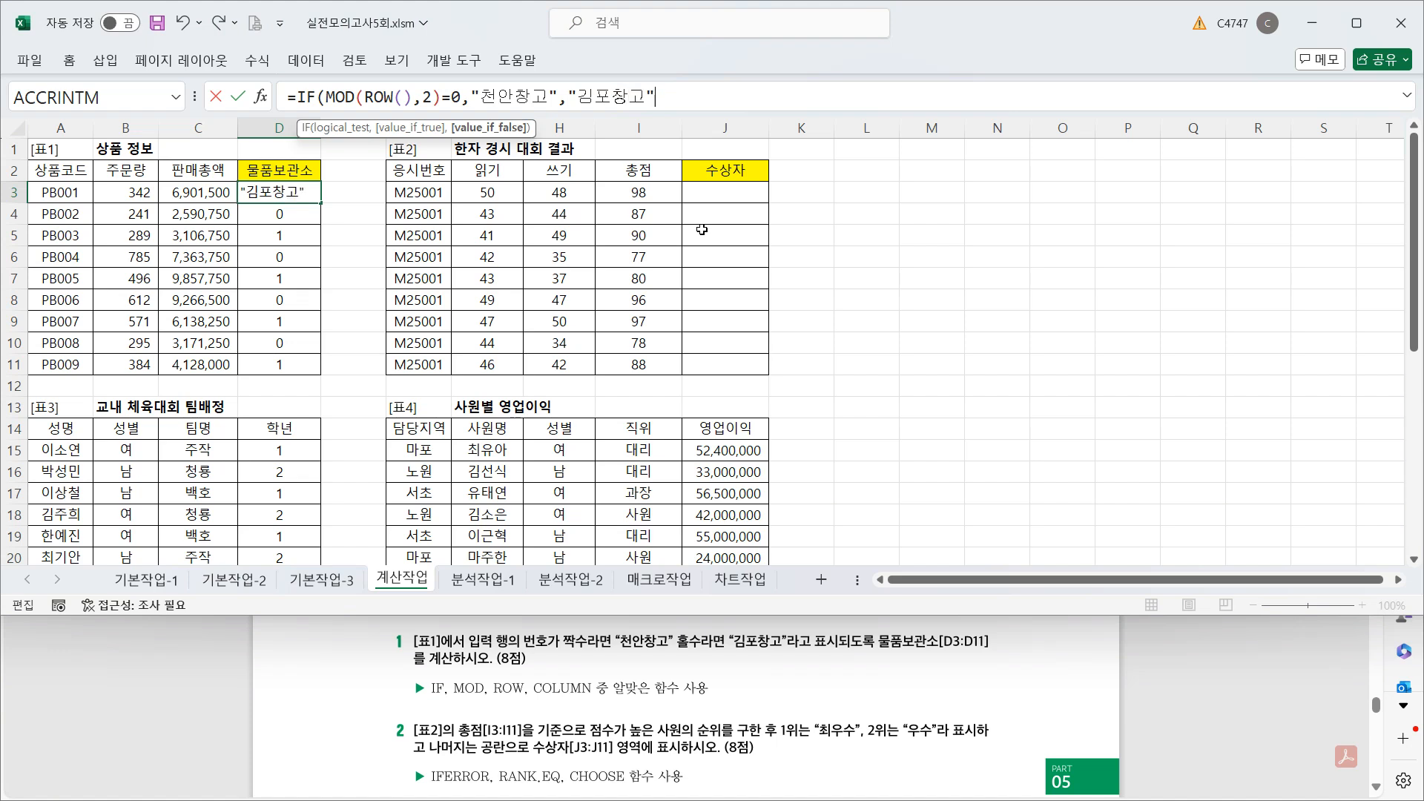
text())
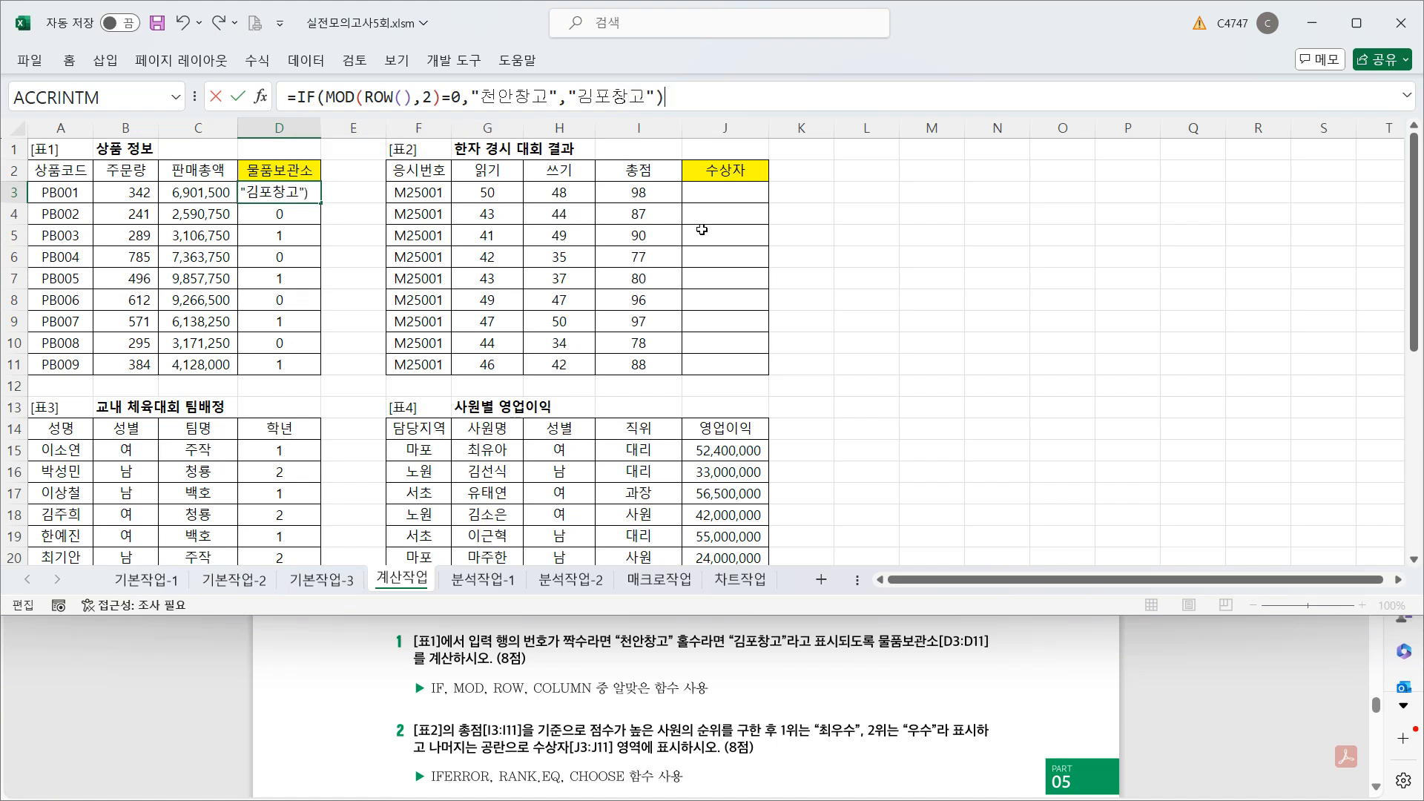
key(ctrl+Return)
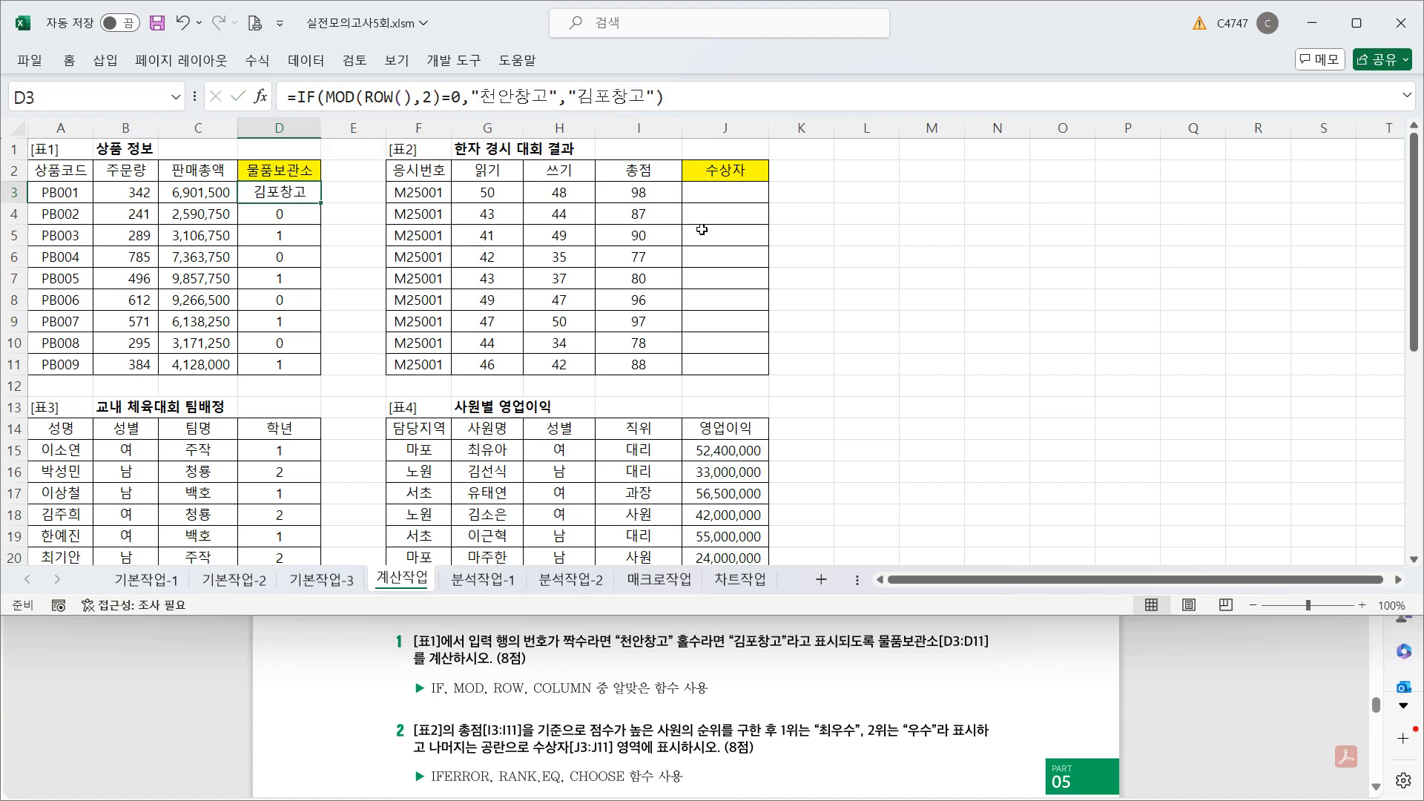
double_click(320, 205)
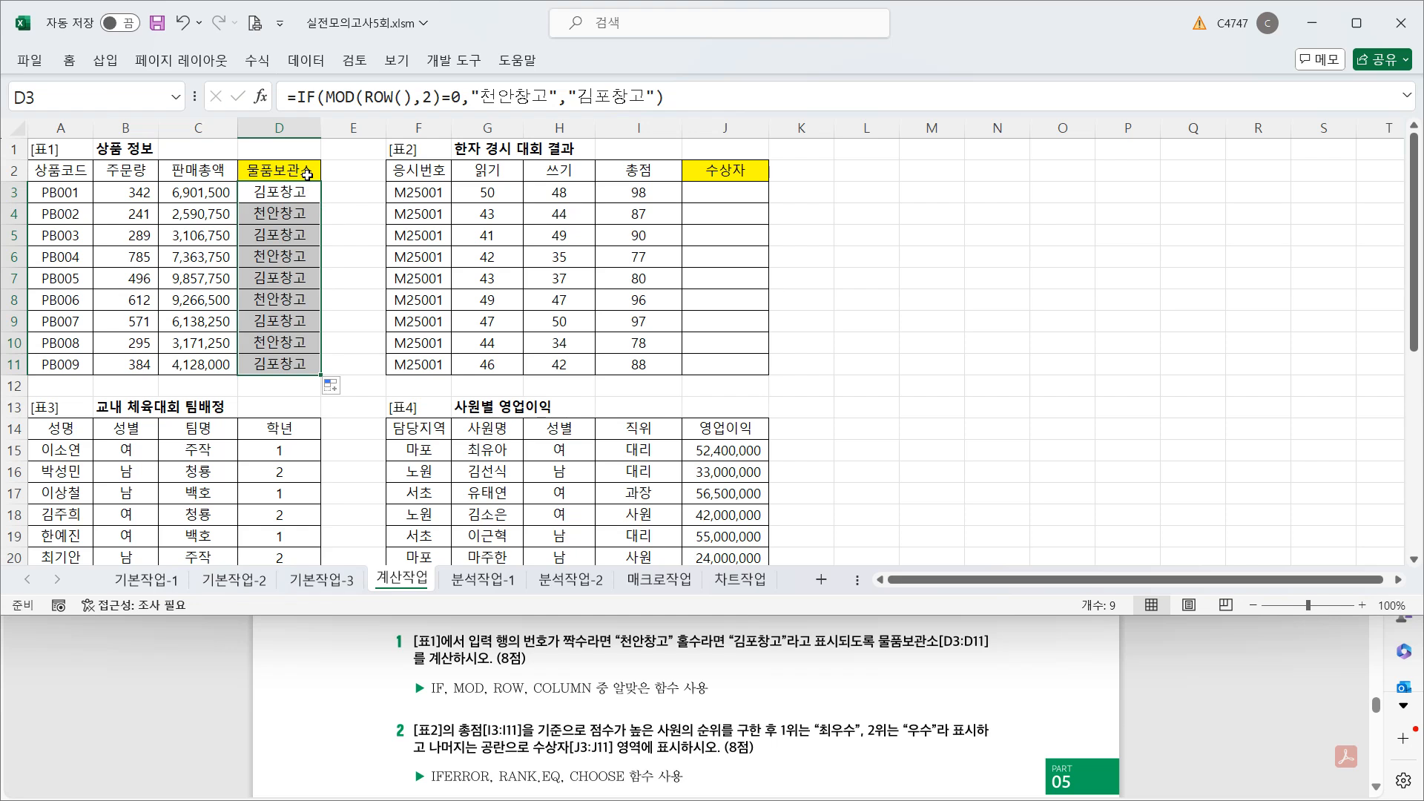
- Start a RANK.EQ formula in J3 with I3 as the number and the absolute range $I$3:$I$11 as the reference
click(718, 188)
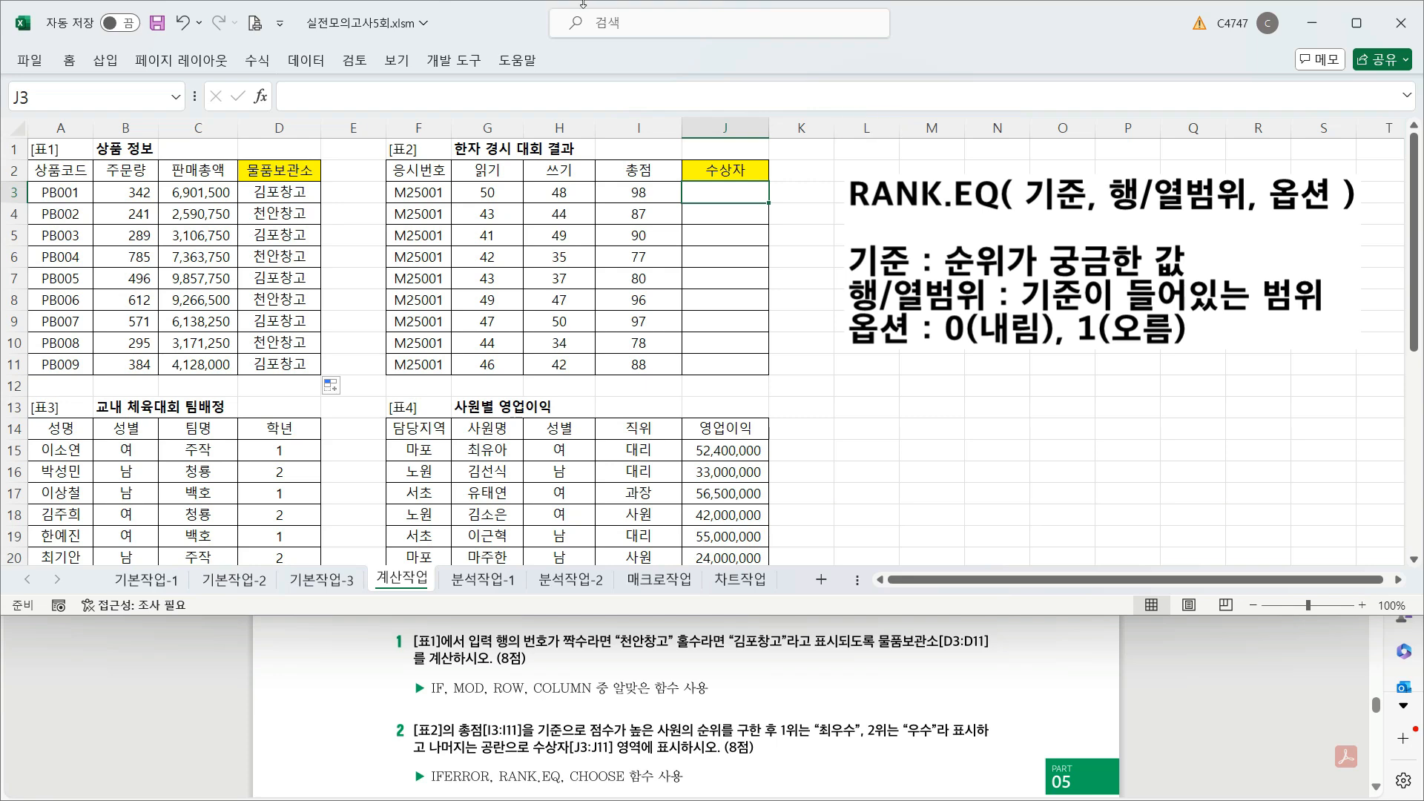
click(678, 98)
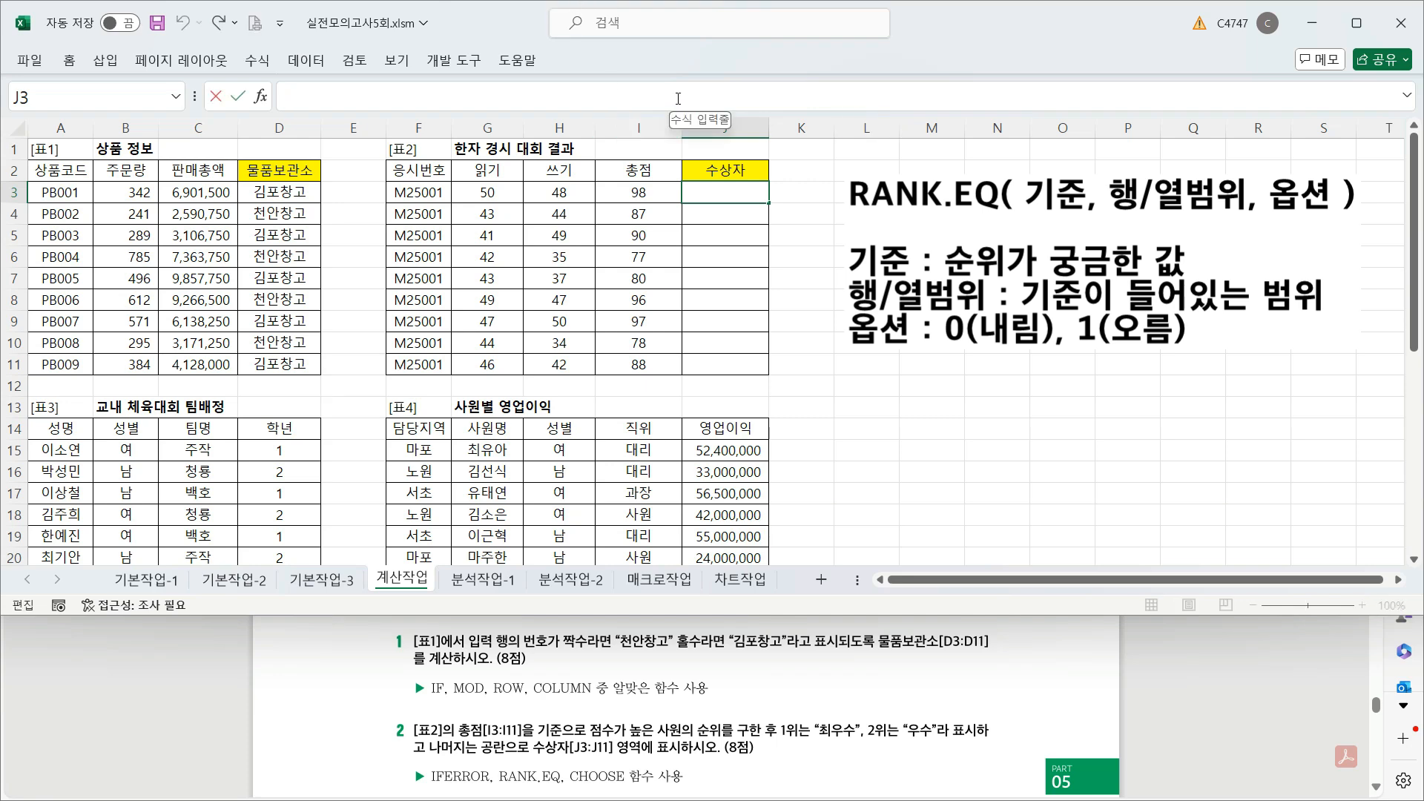
text(=)
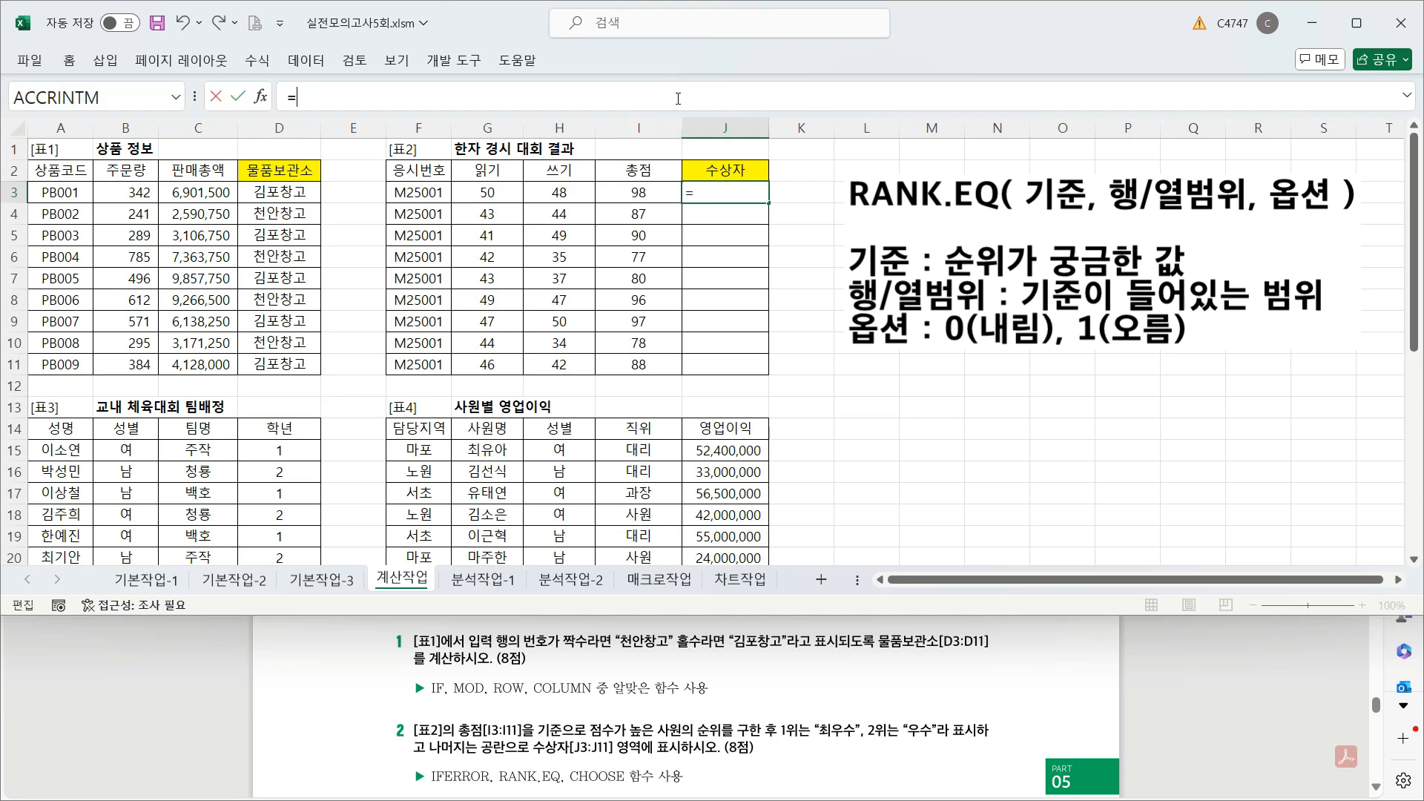
text(rank)
key(Down)
key(Tab)
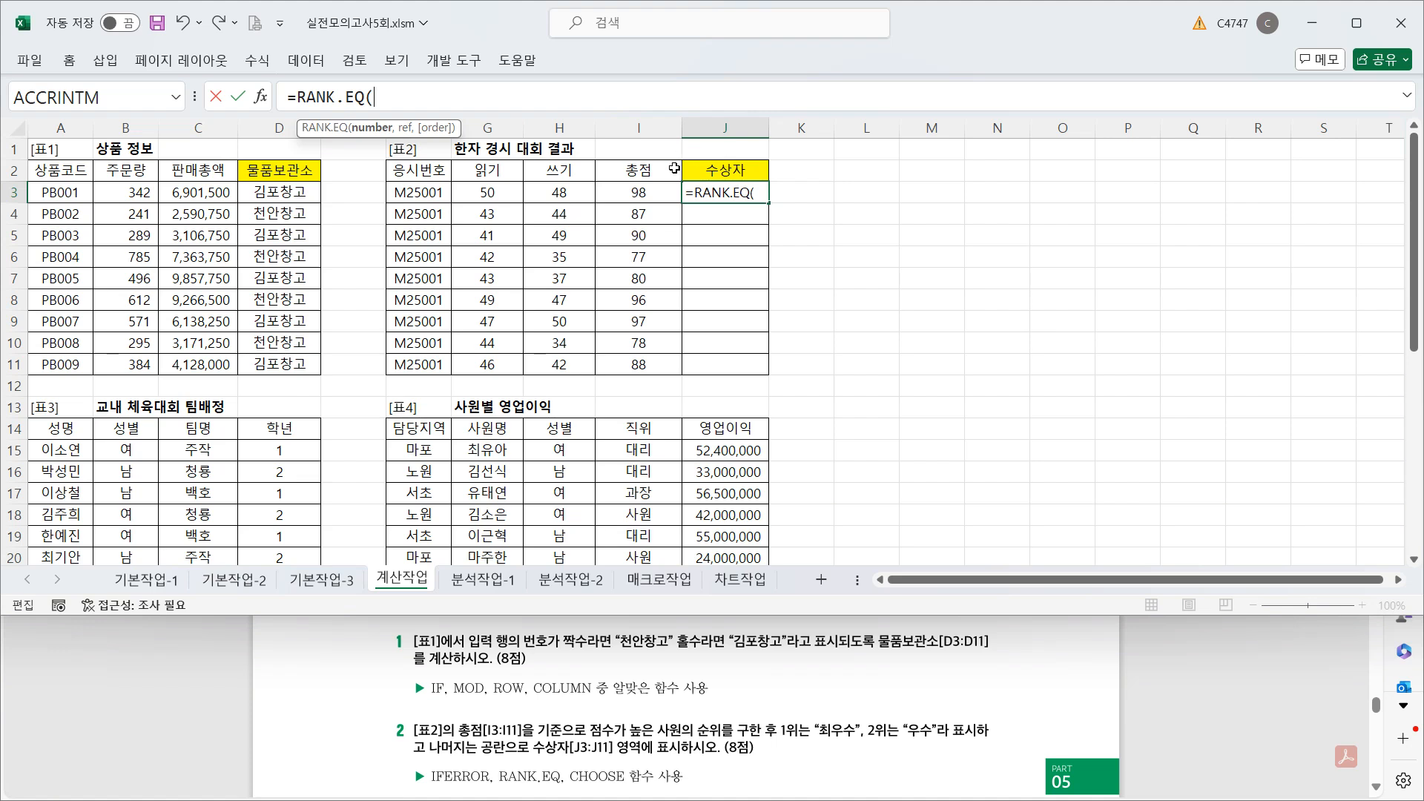
click(658, 198)
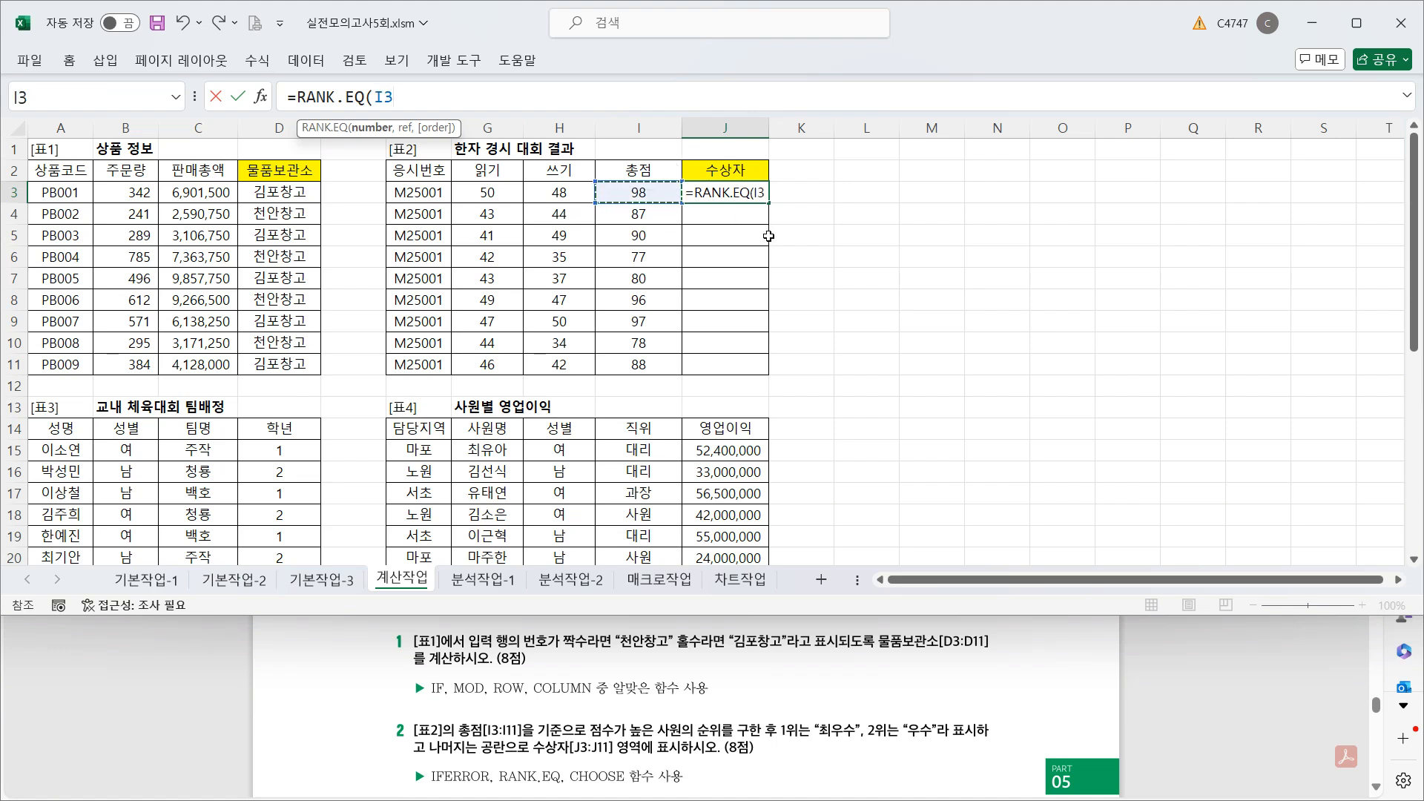
text(,)
drag(669, 186, 638, 365)
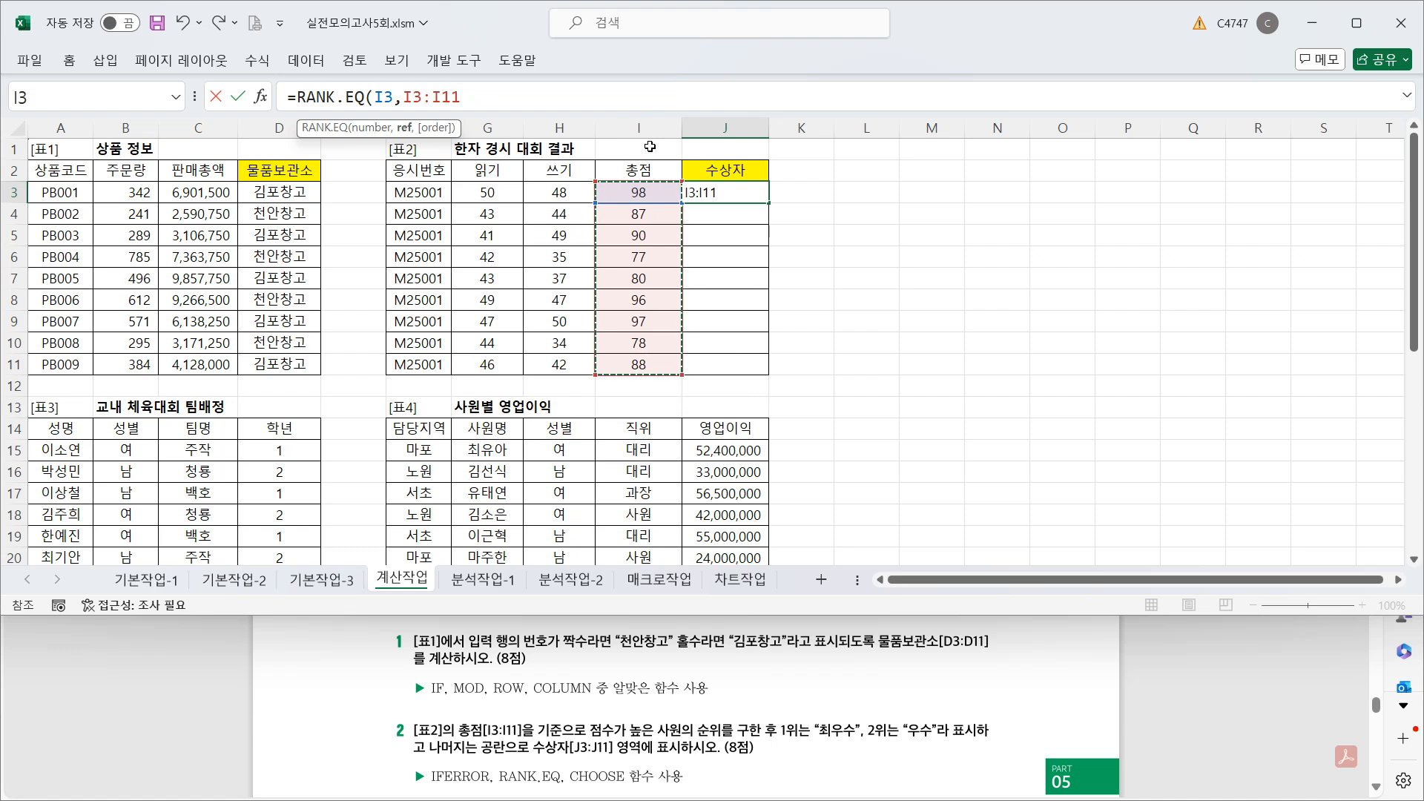
key(F4)
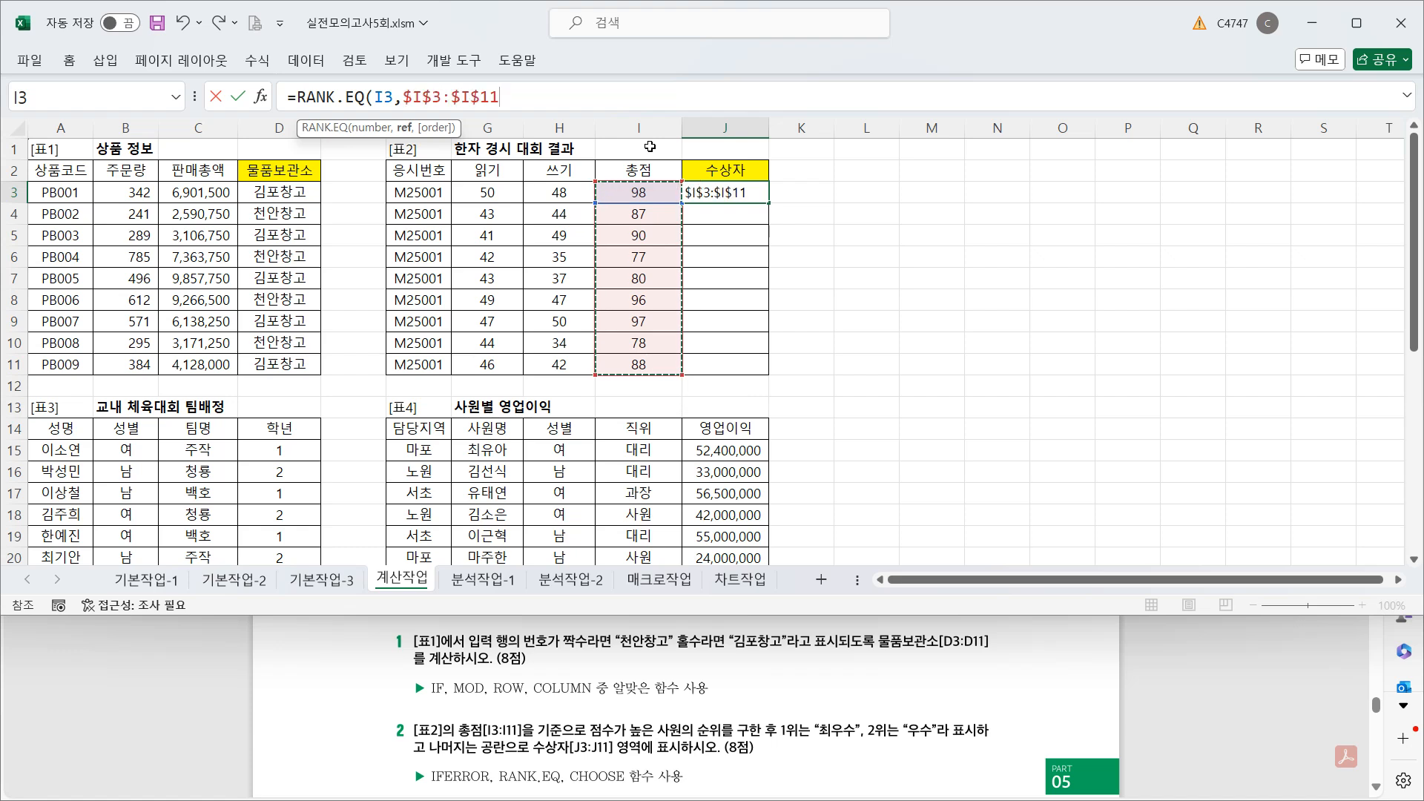
- Finish the RANK.EQ formula in J3 with descending order 0 and fill it down to J11
text(,)
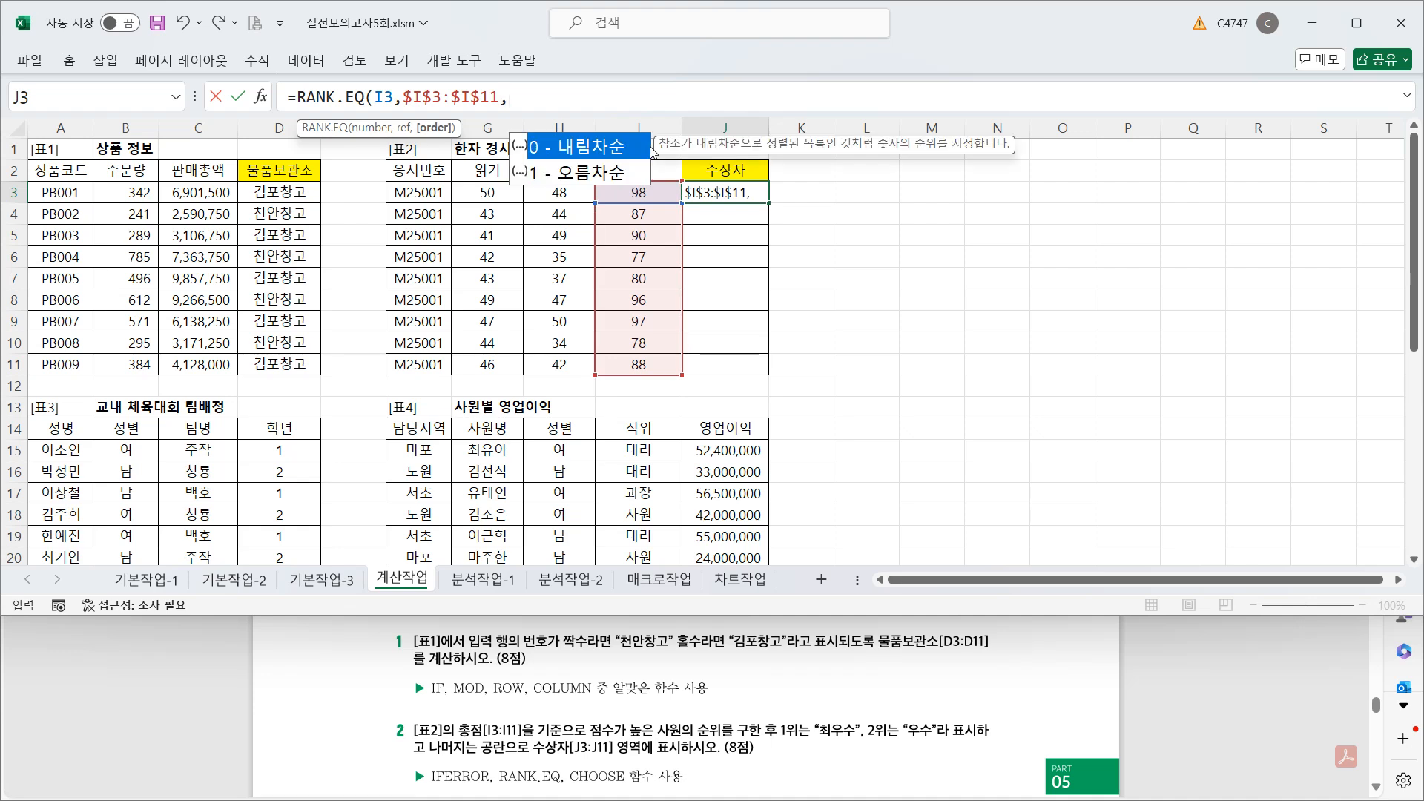
double_click(615, 145)
text())
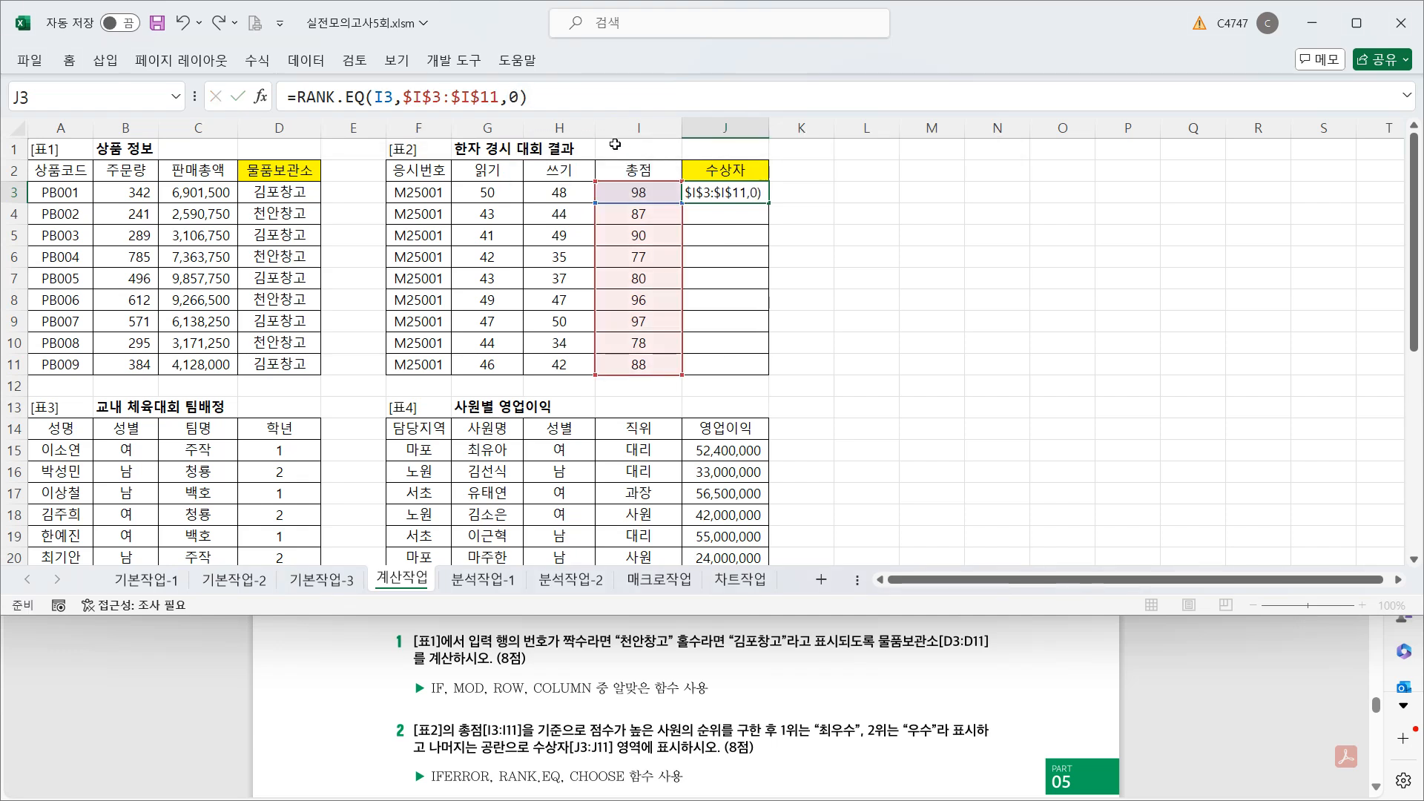
key(ctrl+Return)
drag(768, 202, 770, 371)
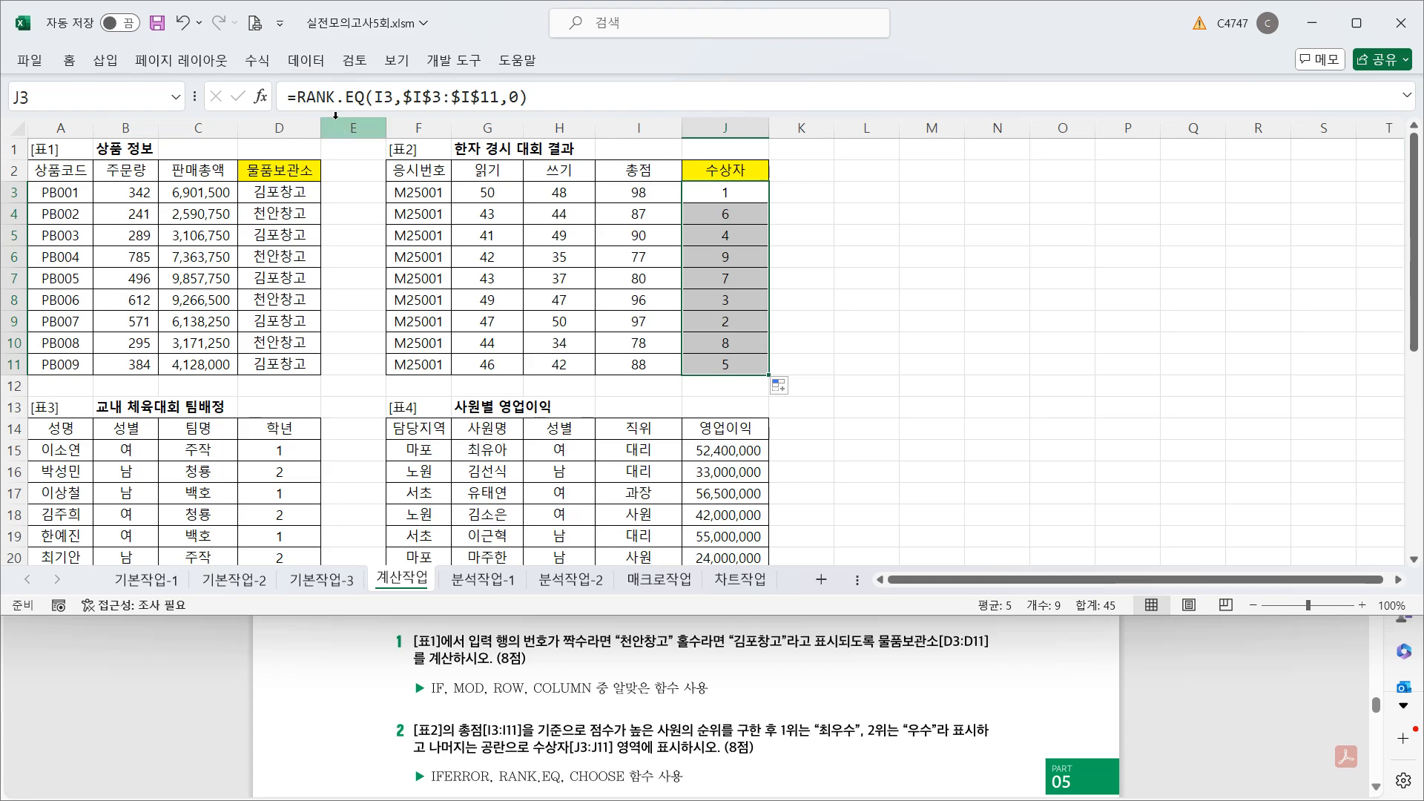
- Wrap the RANK.EQ formula in J3 in a CHOOSE function, using the rank as its index number
click(303, 98)
text(ch)
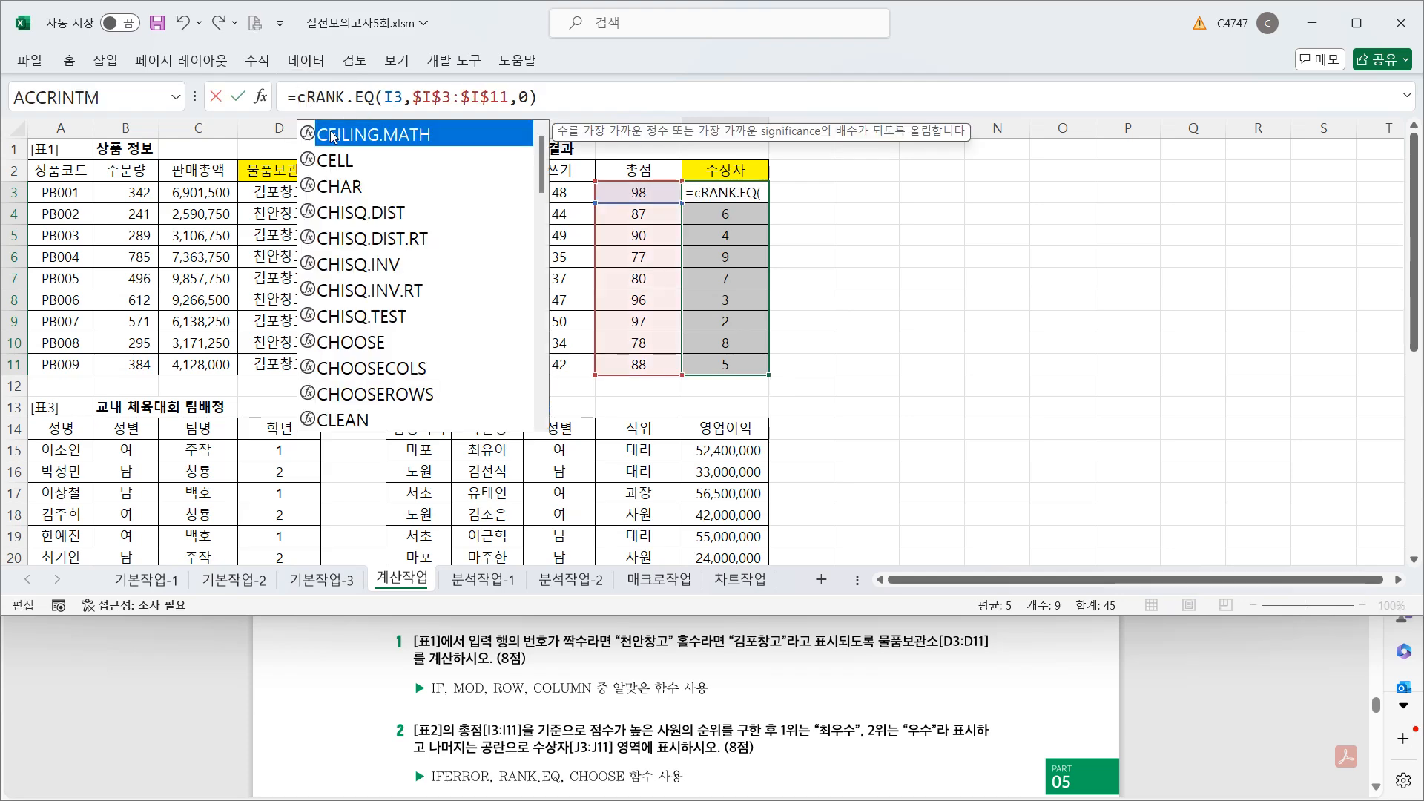
text(oo)
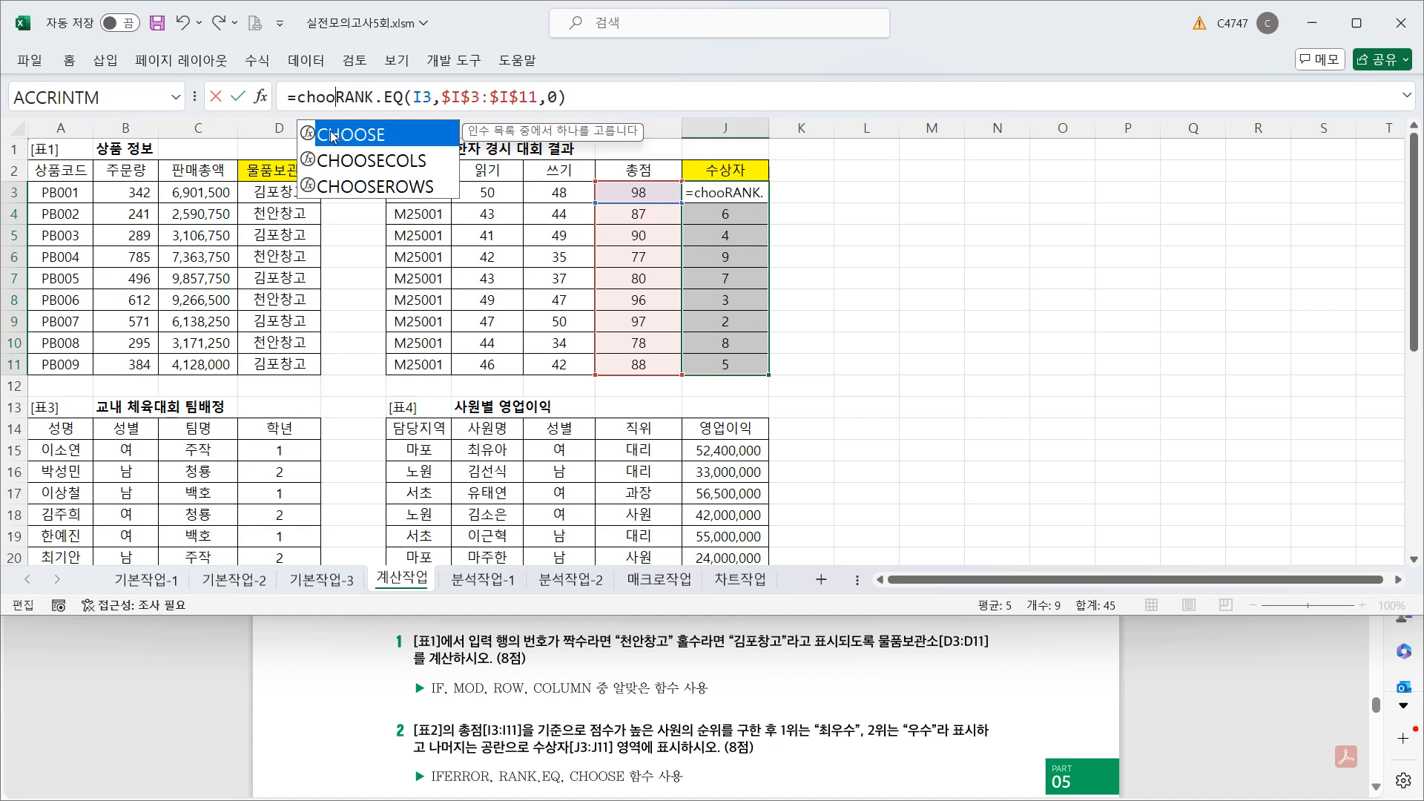
double_click(331, 137)
click(630, 95)
text(,)
drag(596, 97, 375, 102)
click(641, 99)
- Complete the CHOOSE formula in J3 with the values "최우수" and "우수", and enter it across J3:J11
text(")
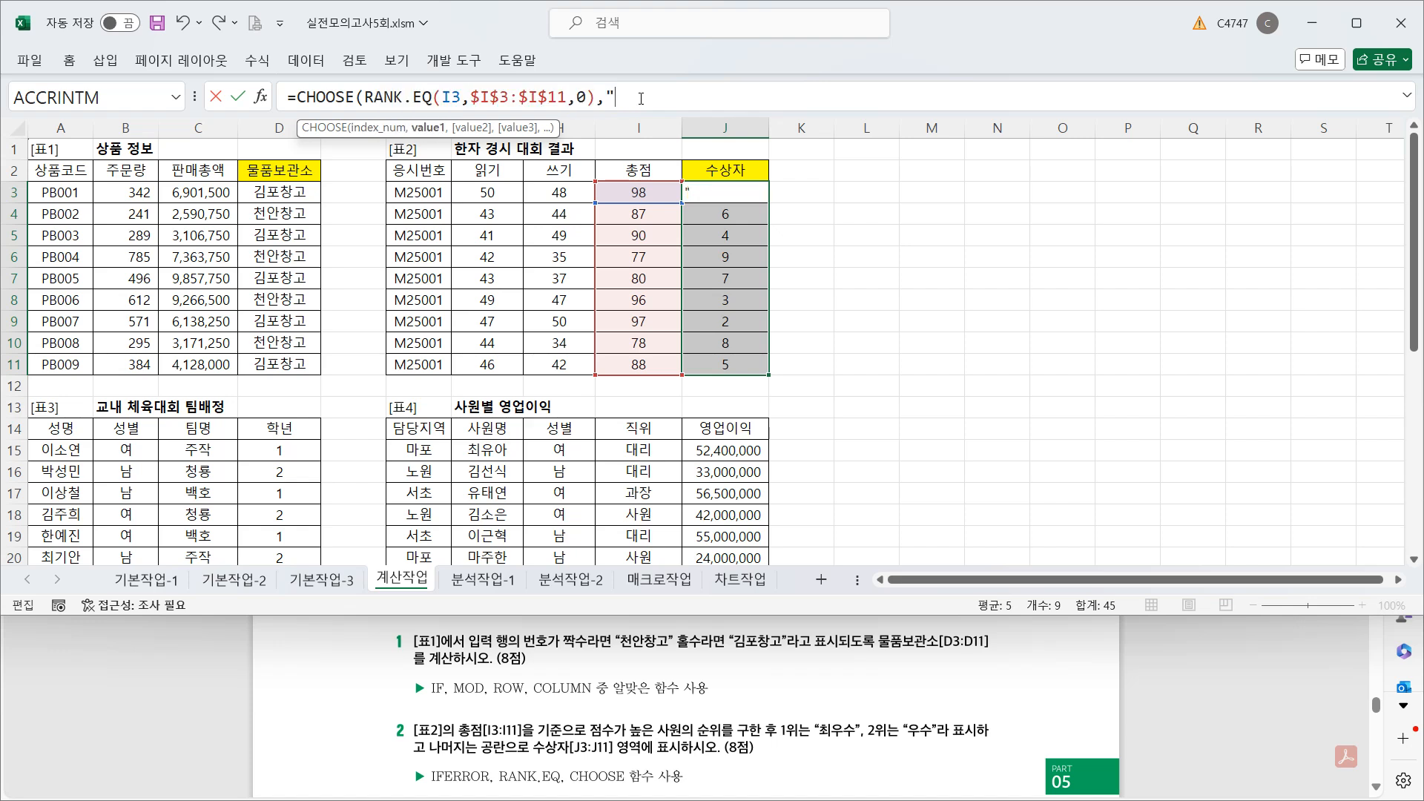
text(최우수",)
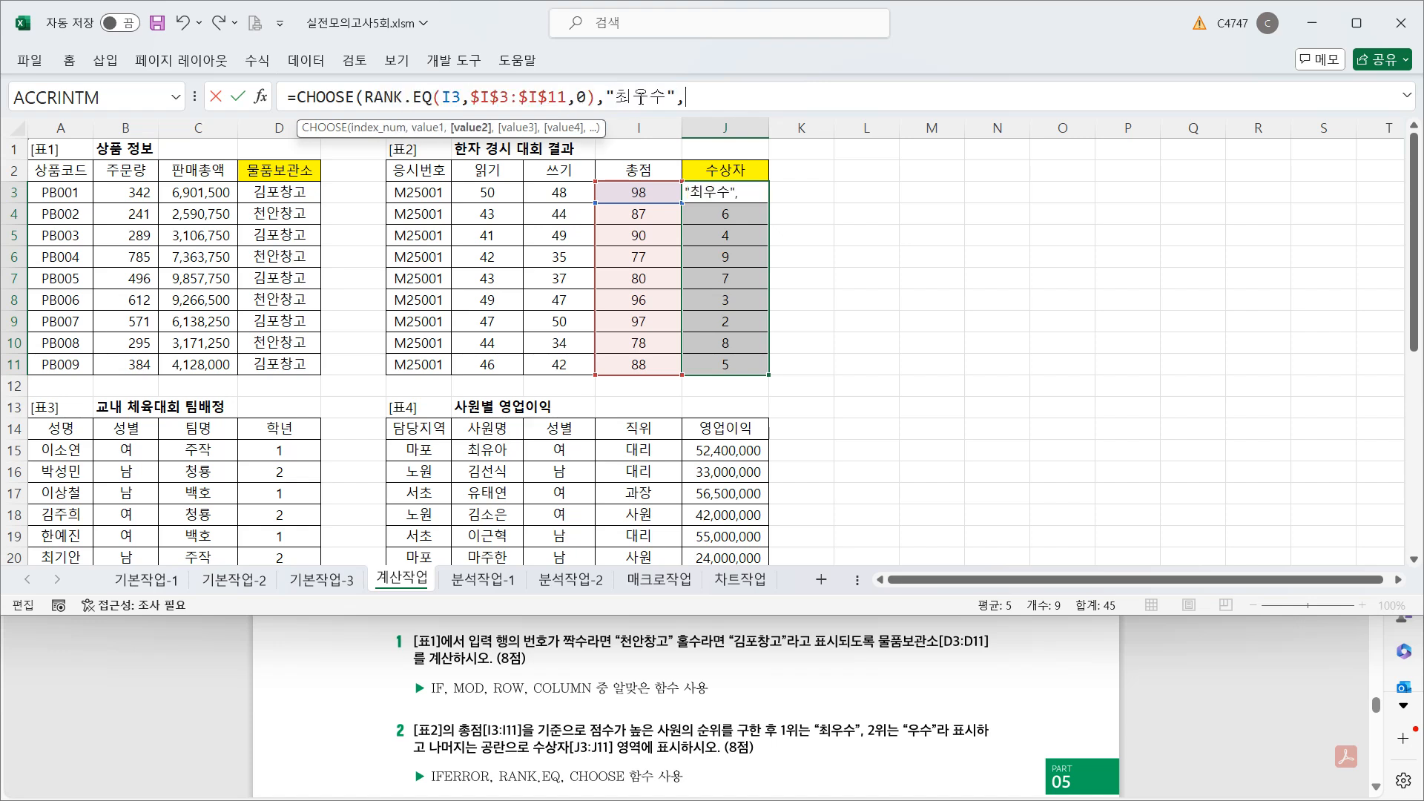
drag(583, 97, 374, 97)
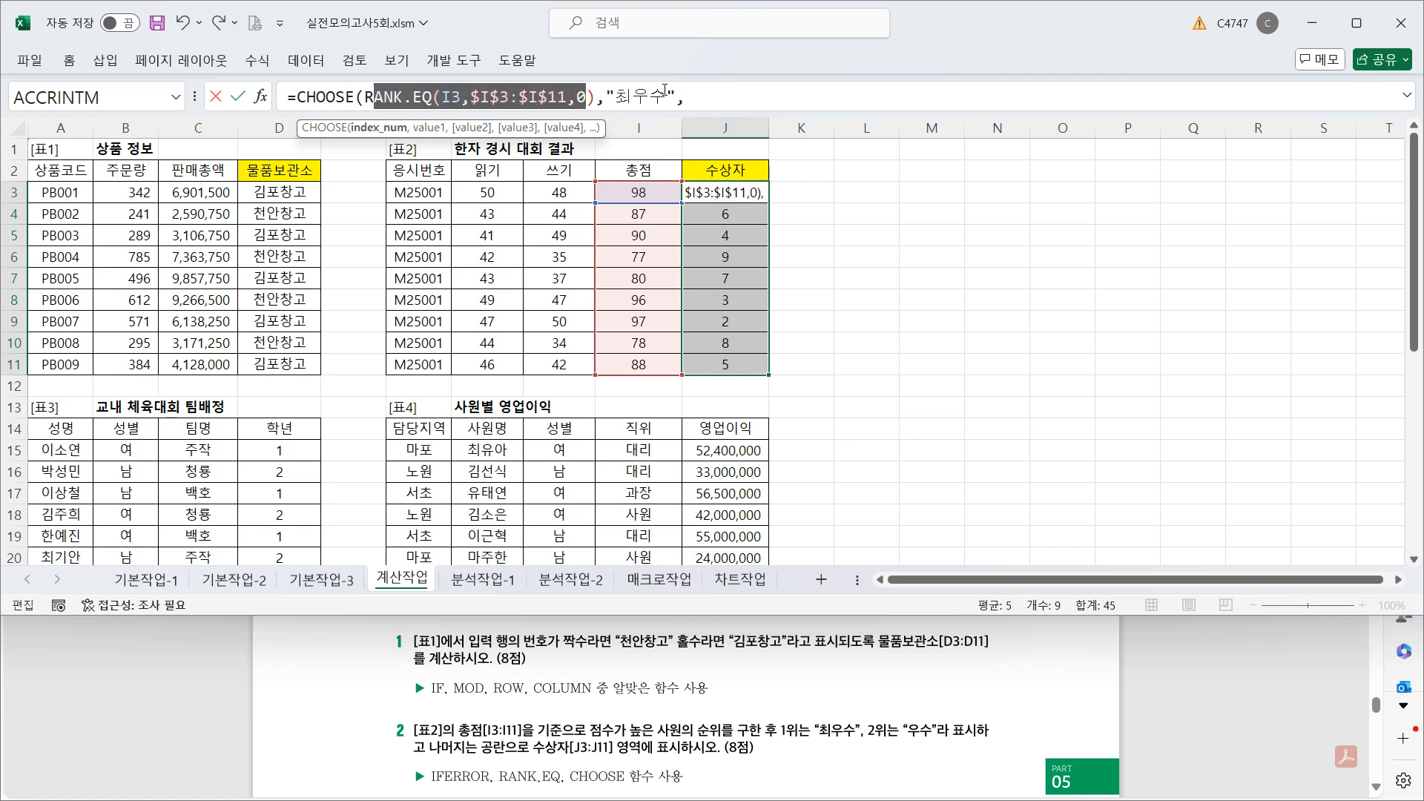
click(713, 93)
text("우수")
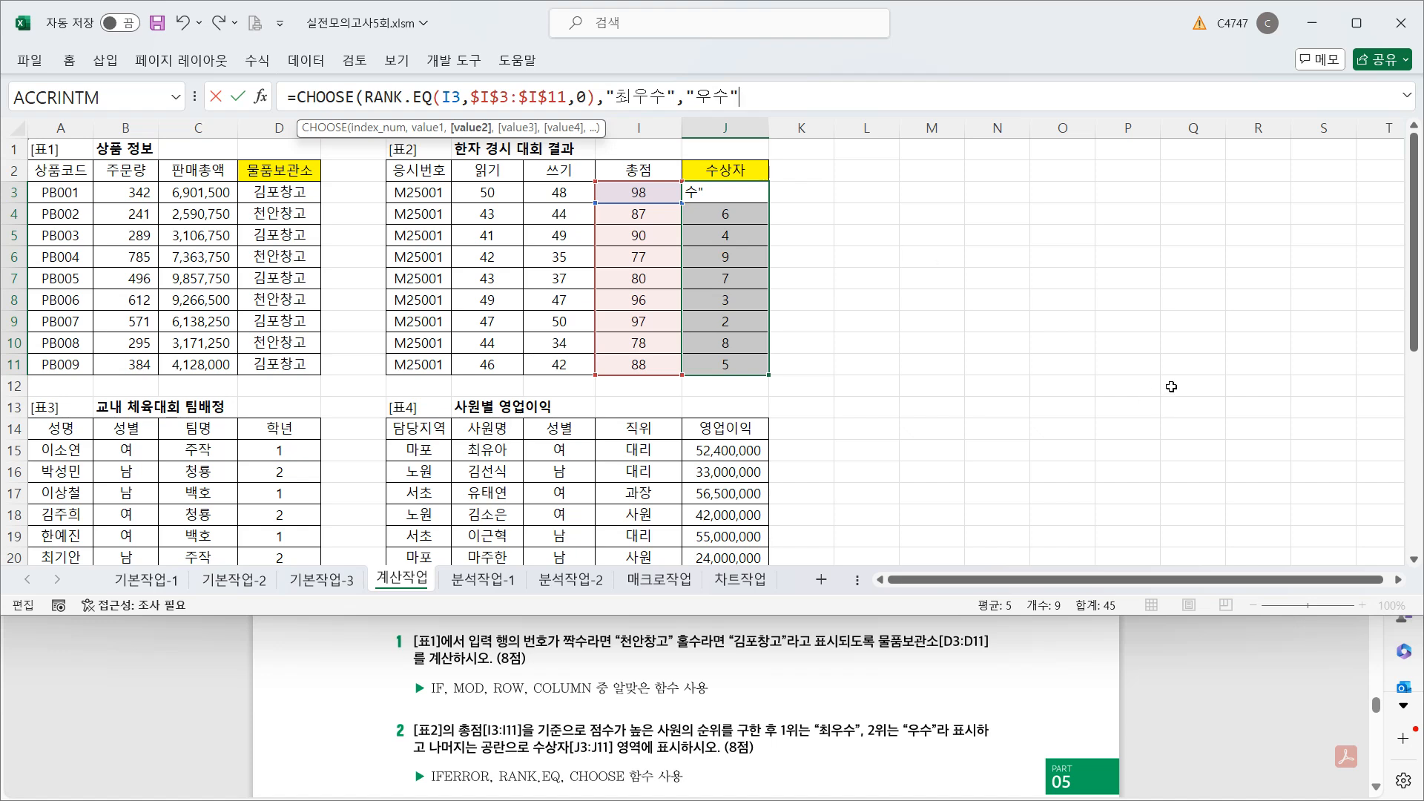
text())
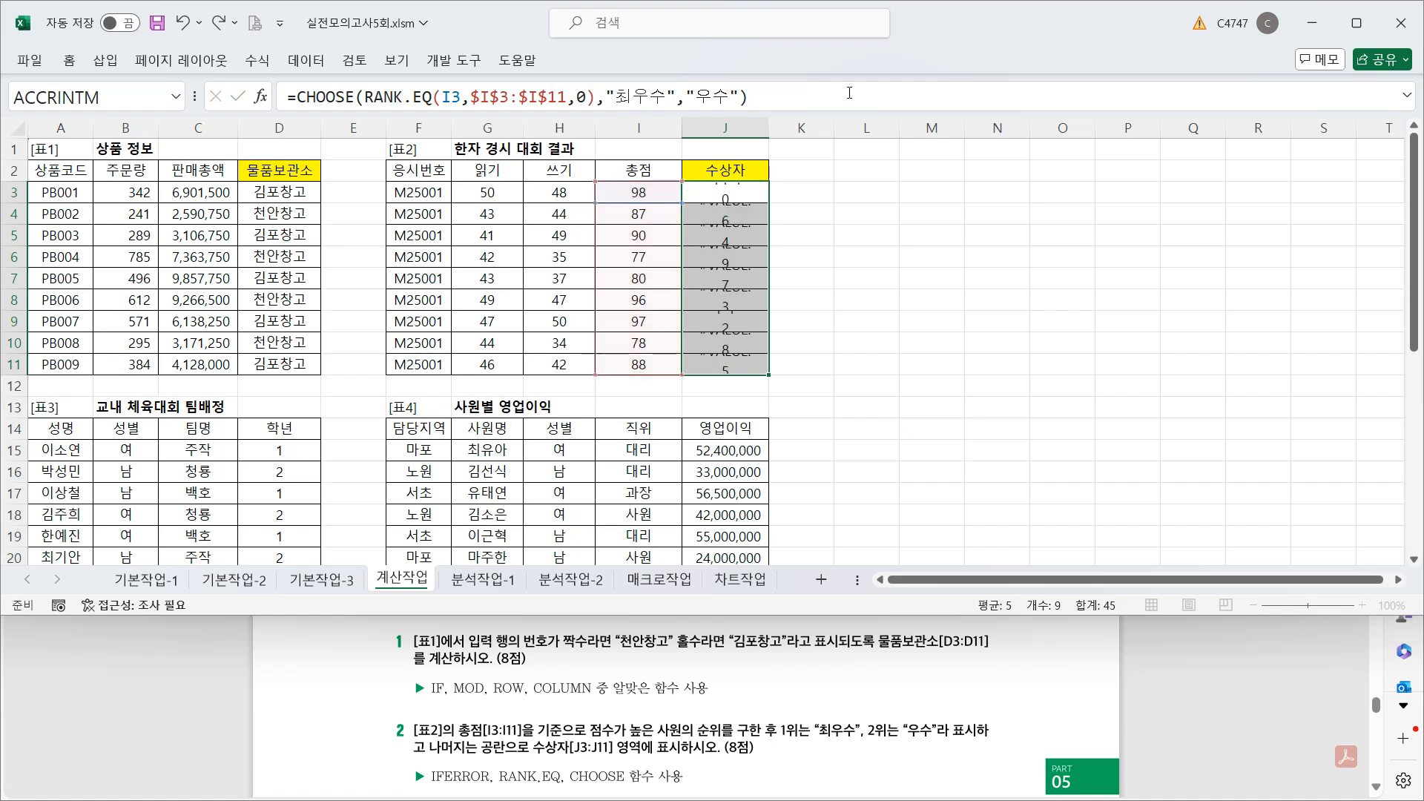
key(ctrl+Return)
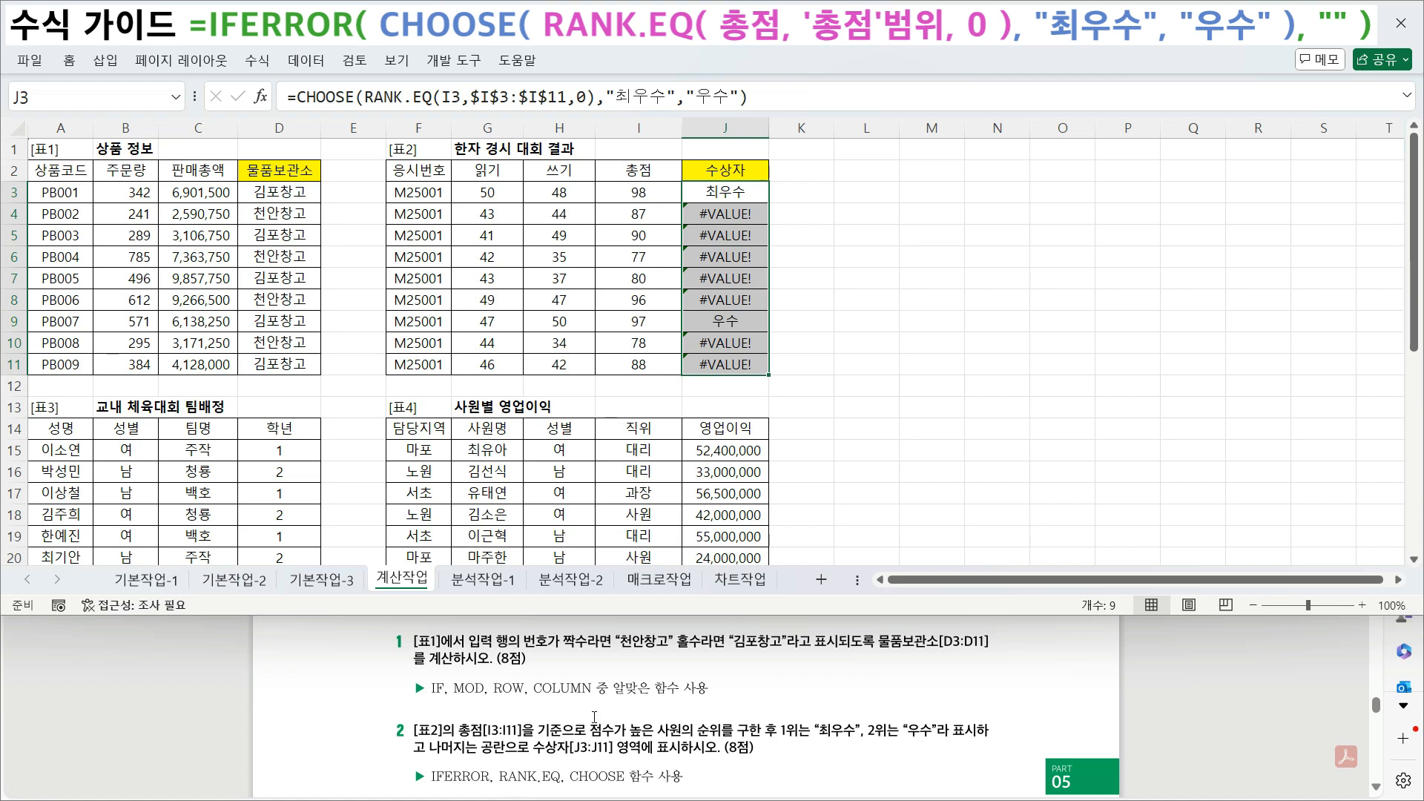
- Wrap the CHOOSE formula in J3 in IFERROR with "" as the error value, and fill it down to J11
click(748, 199)
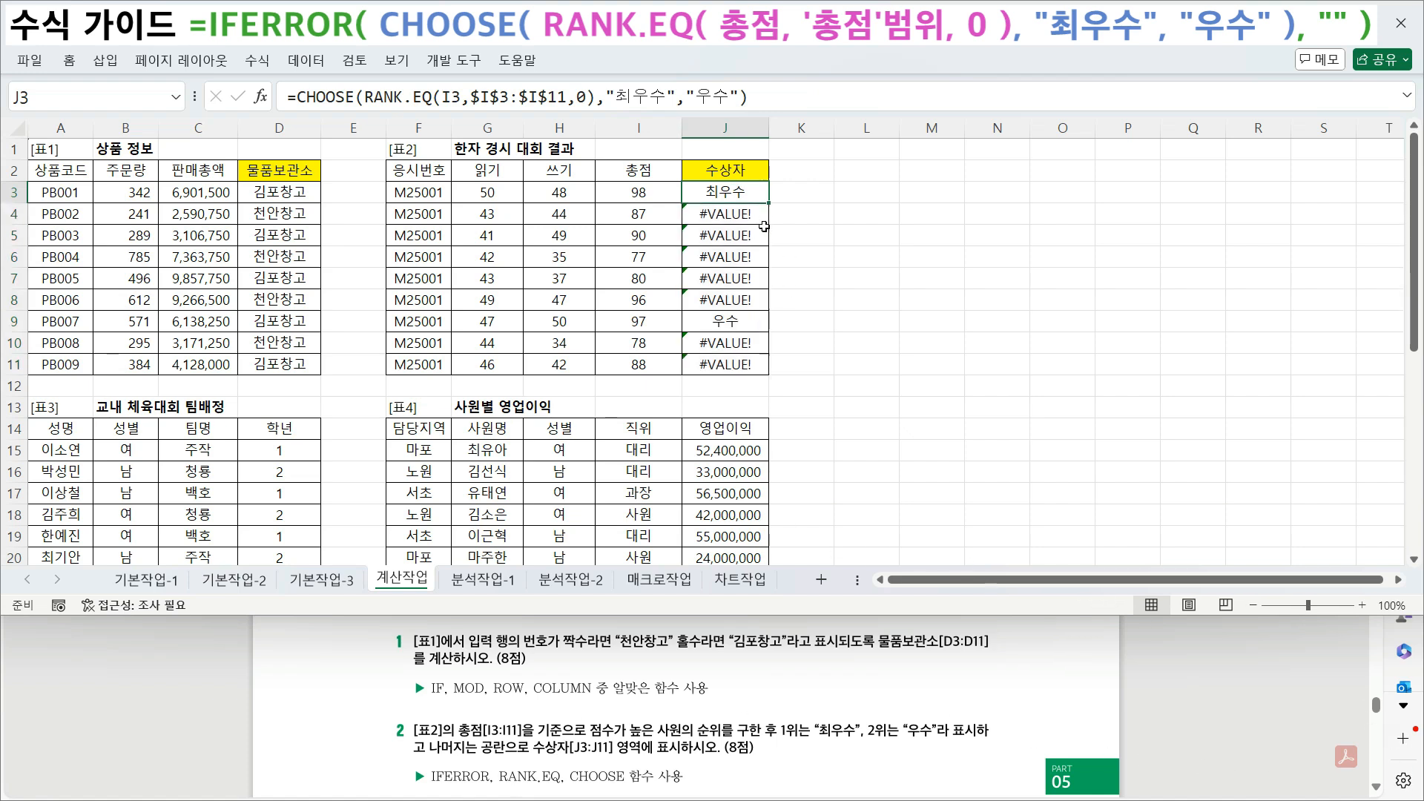
key(F2)
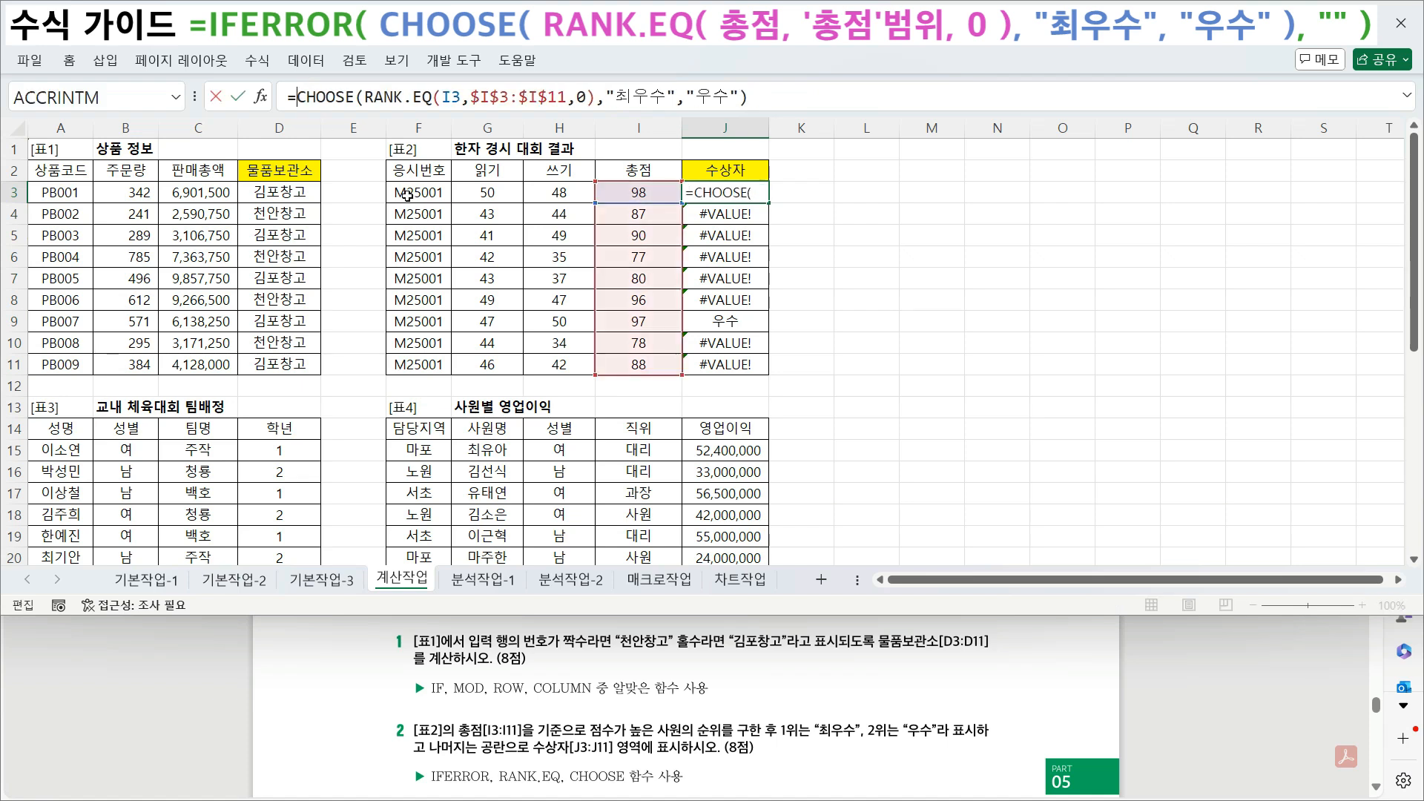
text(IFERROR()
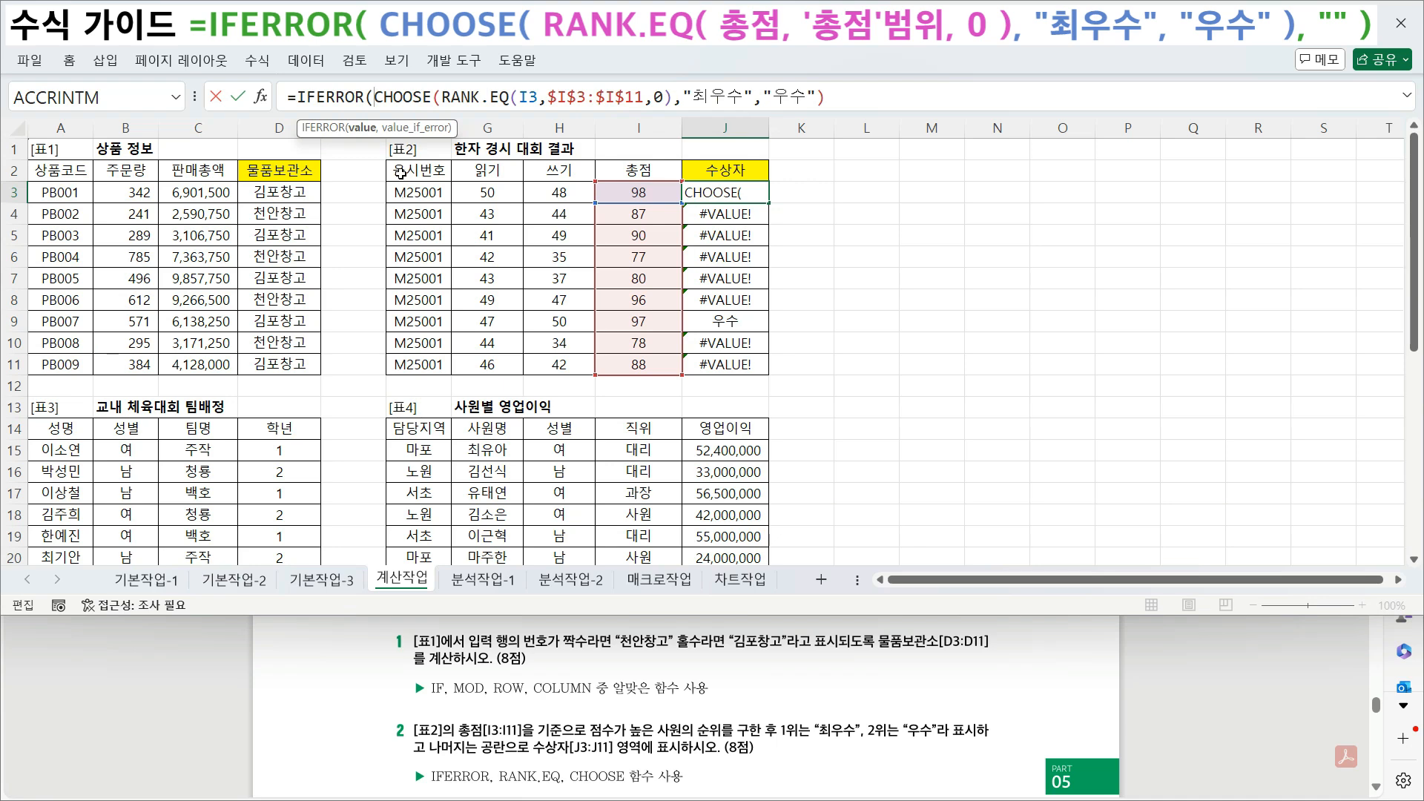
click(877, 97)
text(,)
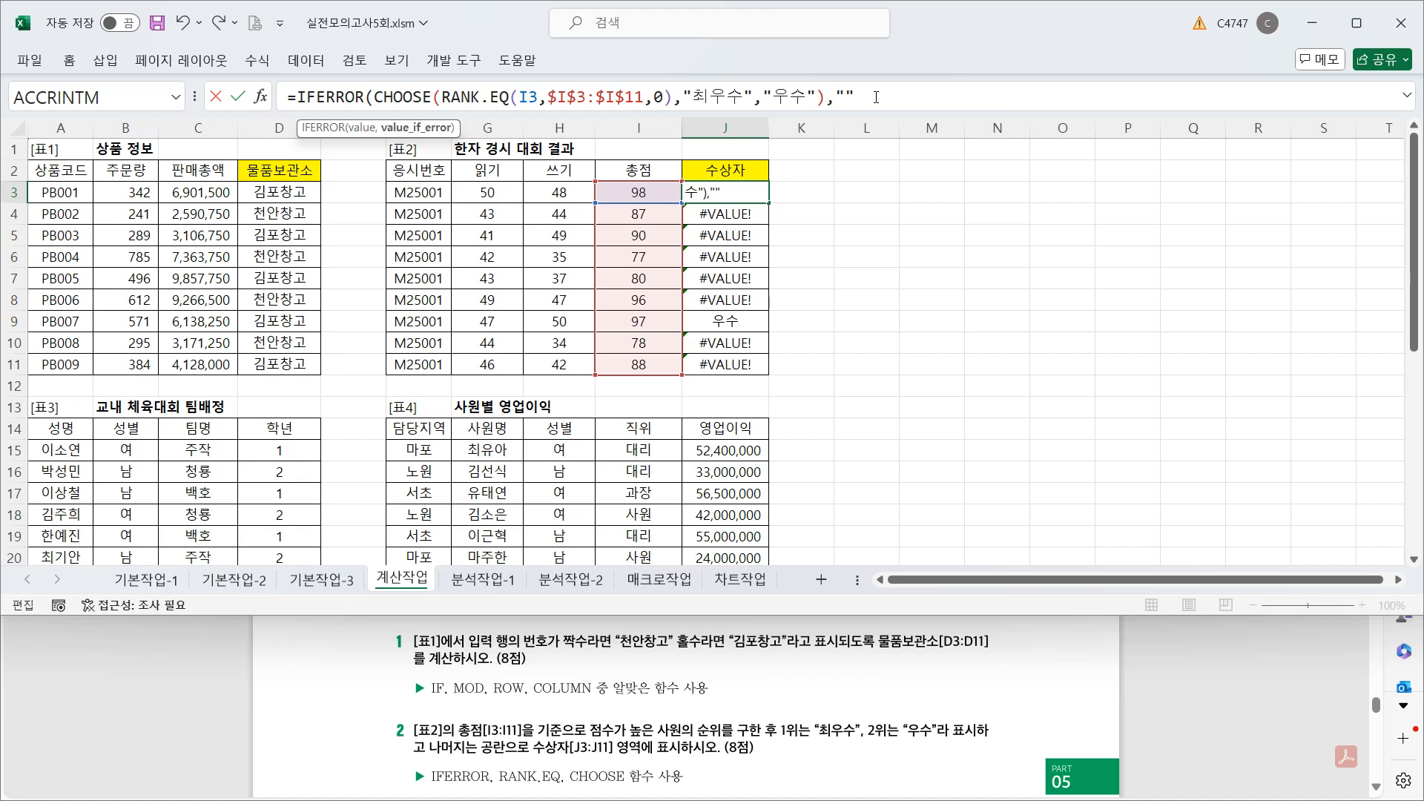
text(""))
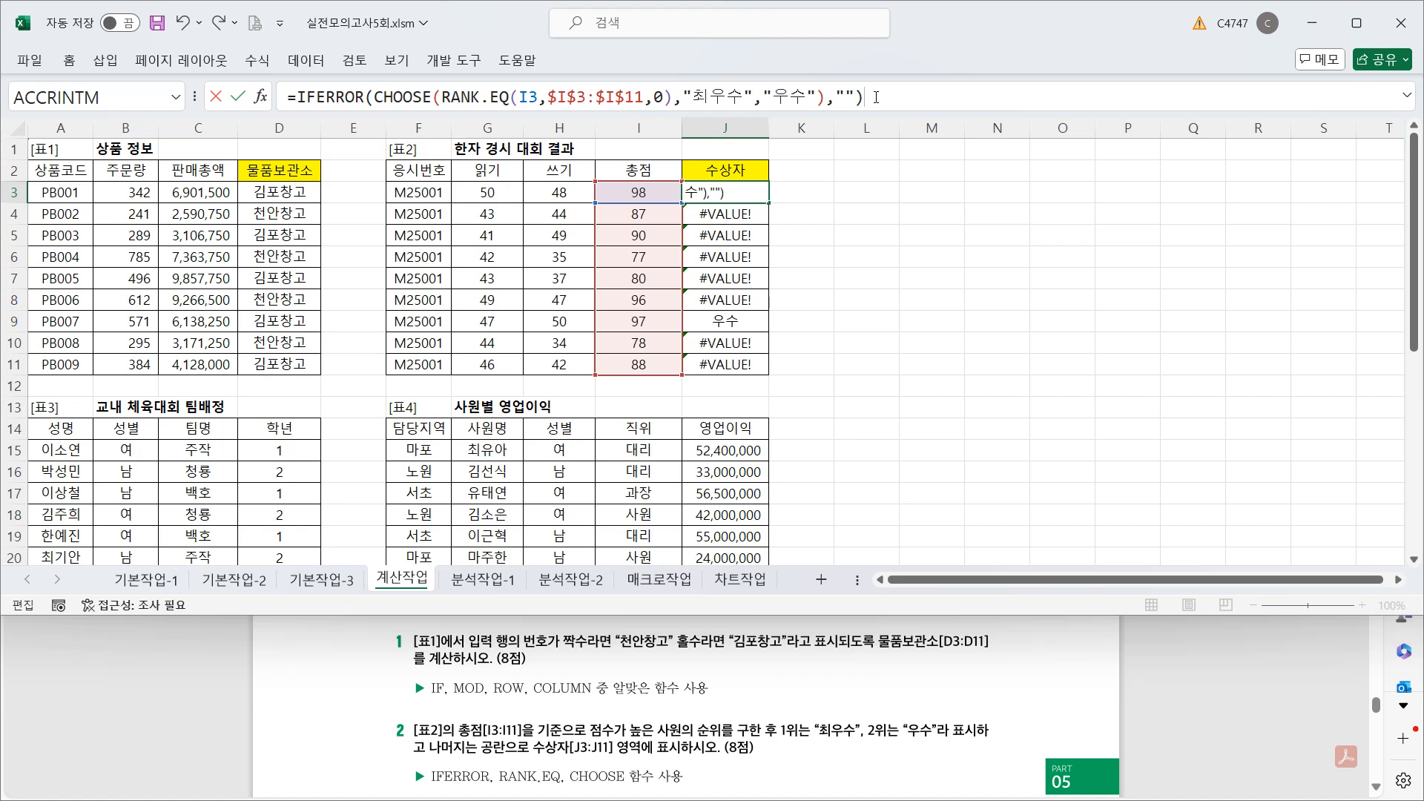
key(ctrl+Return)
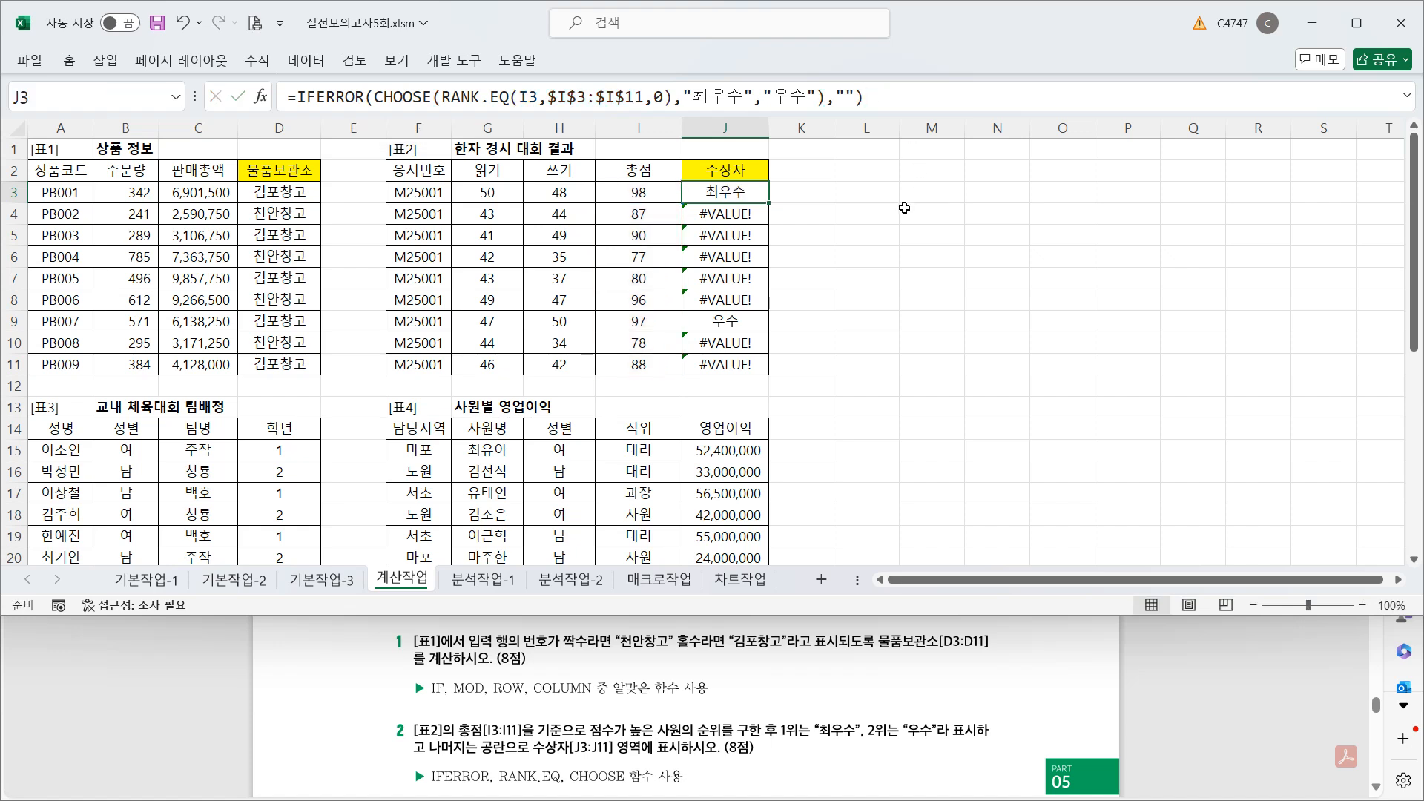
drag(770, 203, 772, 374)
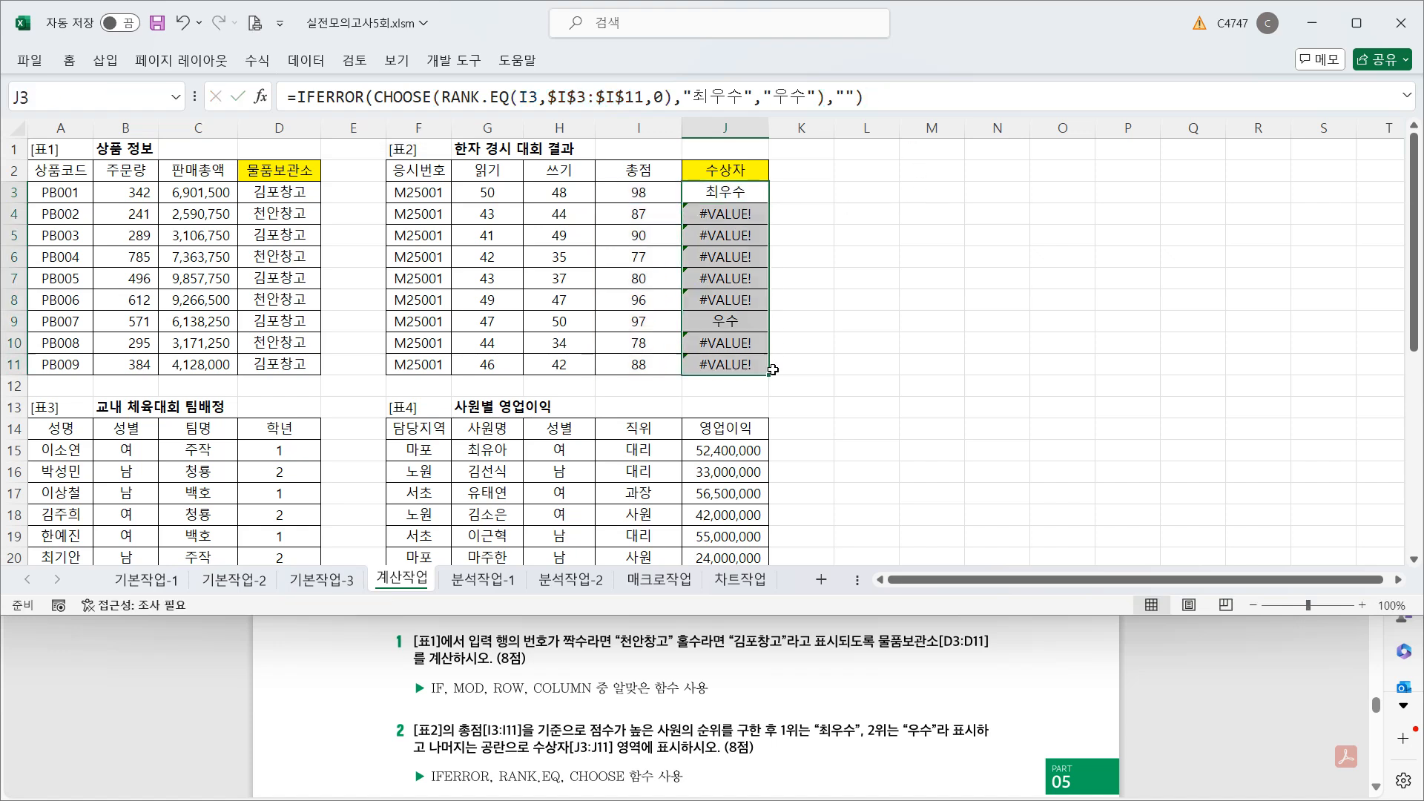
- Copy the team name 백호 from C17 into C15 of the [표3] team table
scroll(519, 394, down, 4)
click(301, 401)
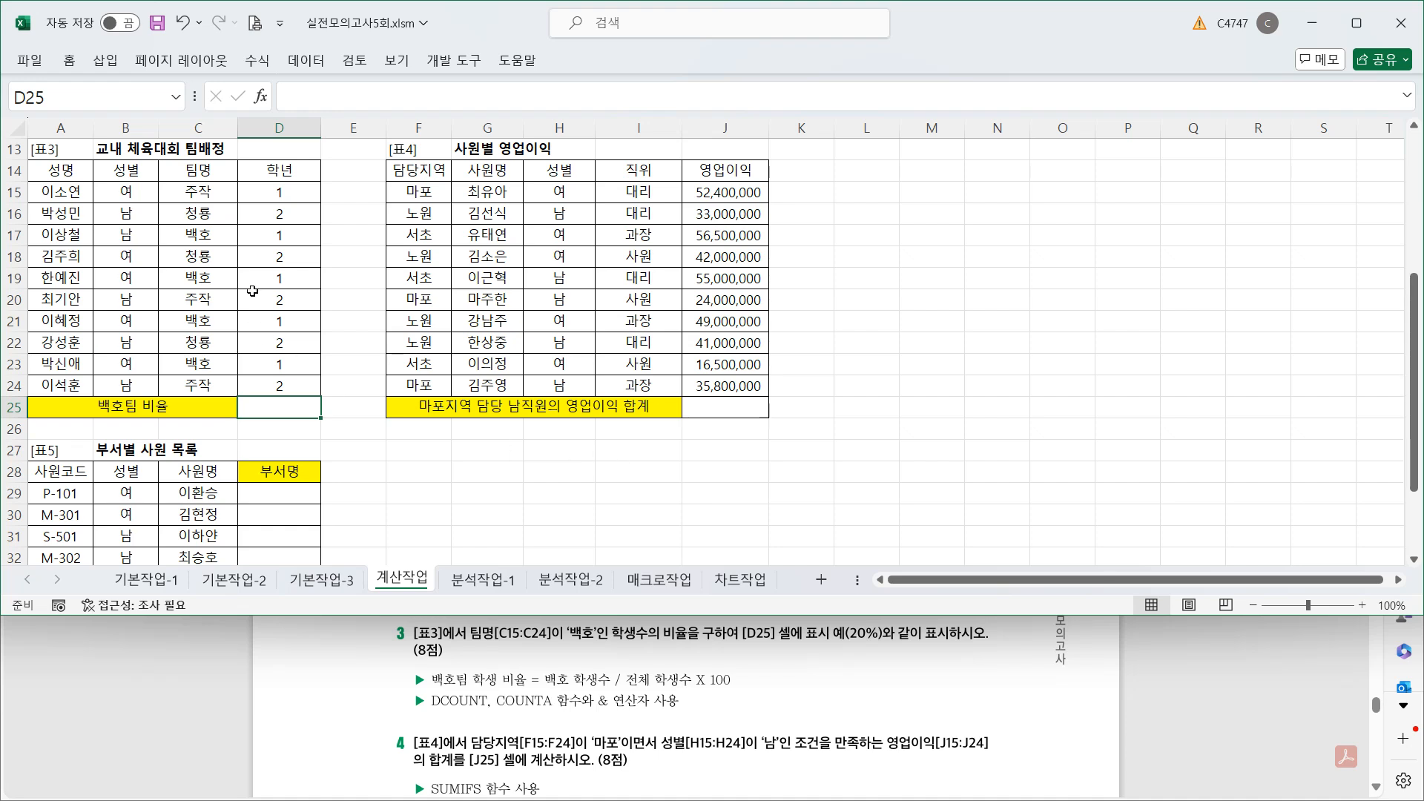
click(215, 172)
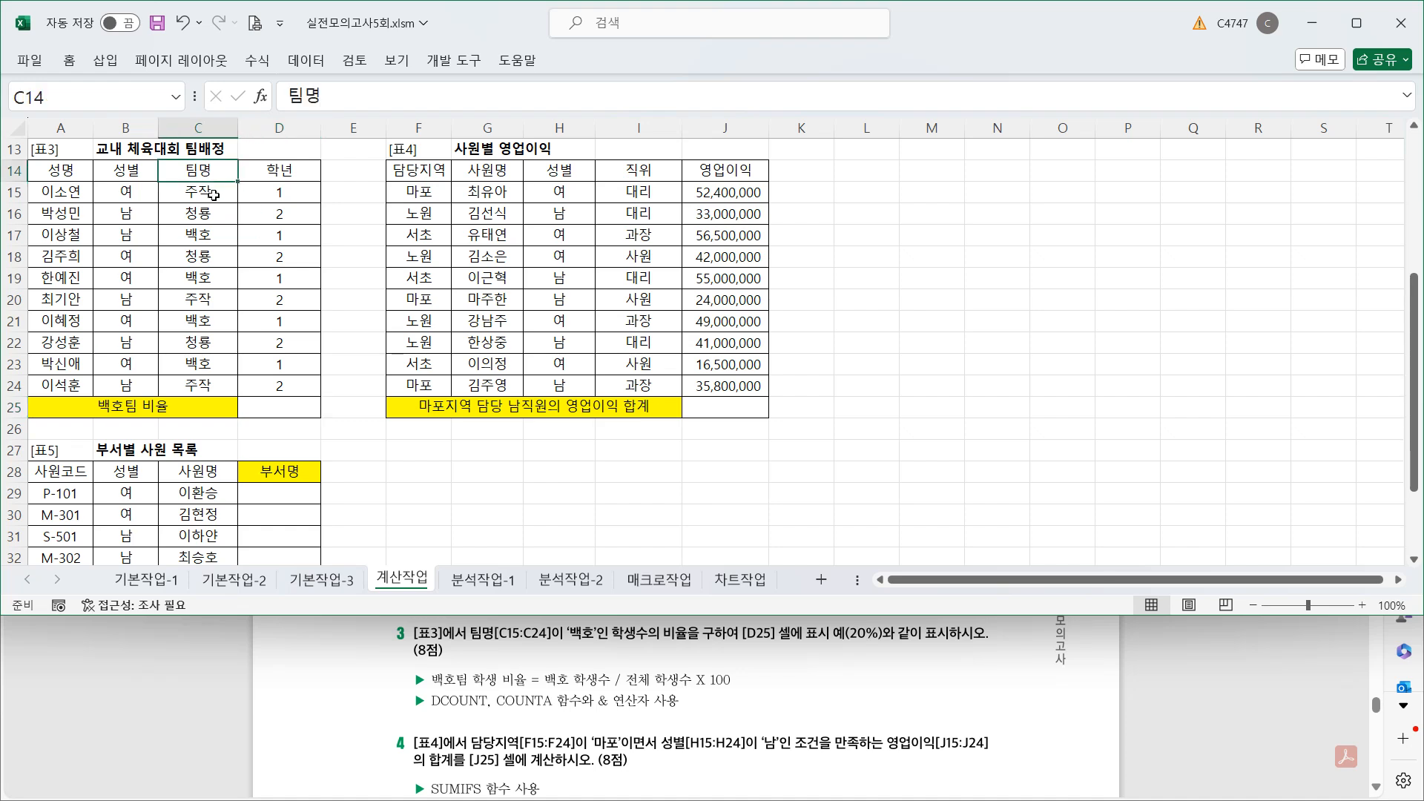
click(213, 194)
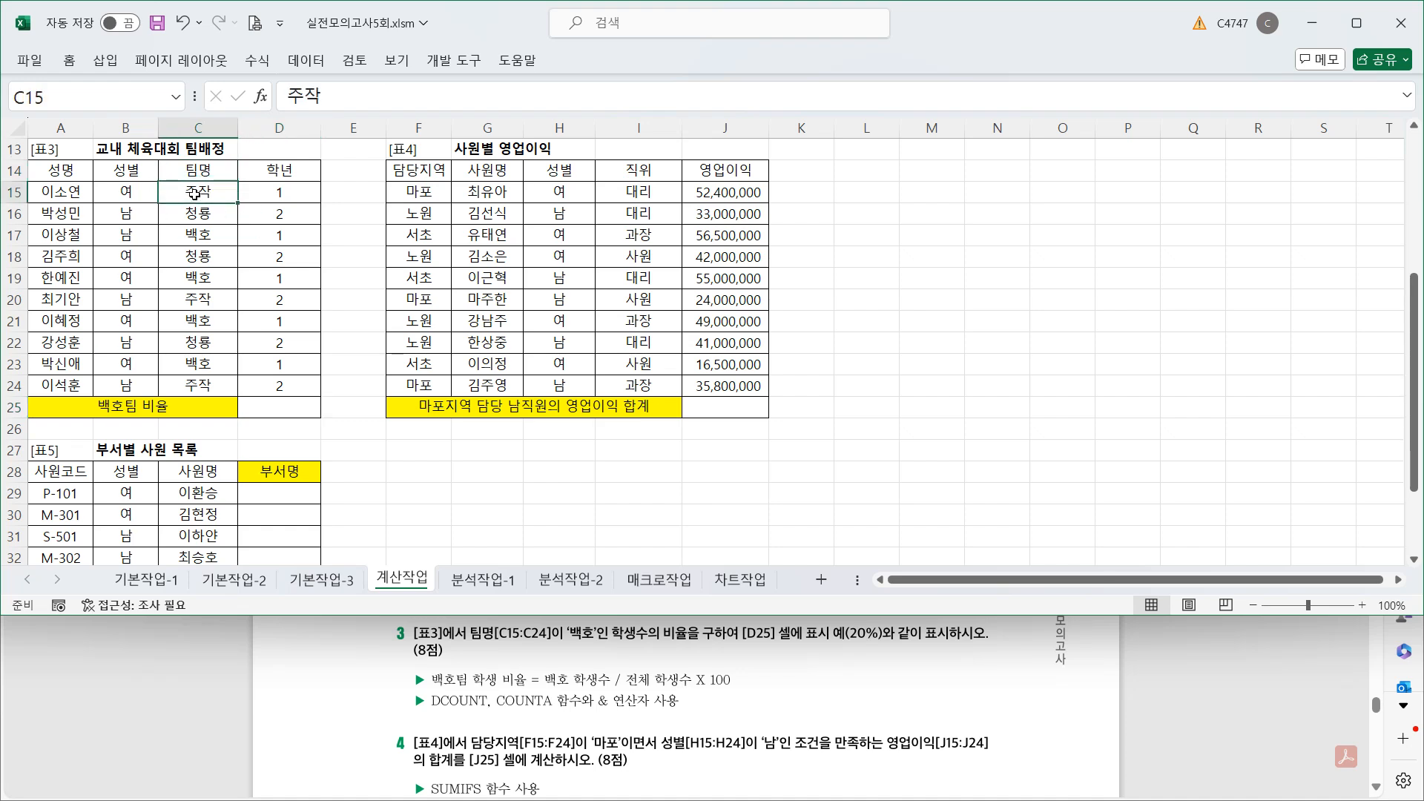
click(216, 235)
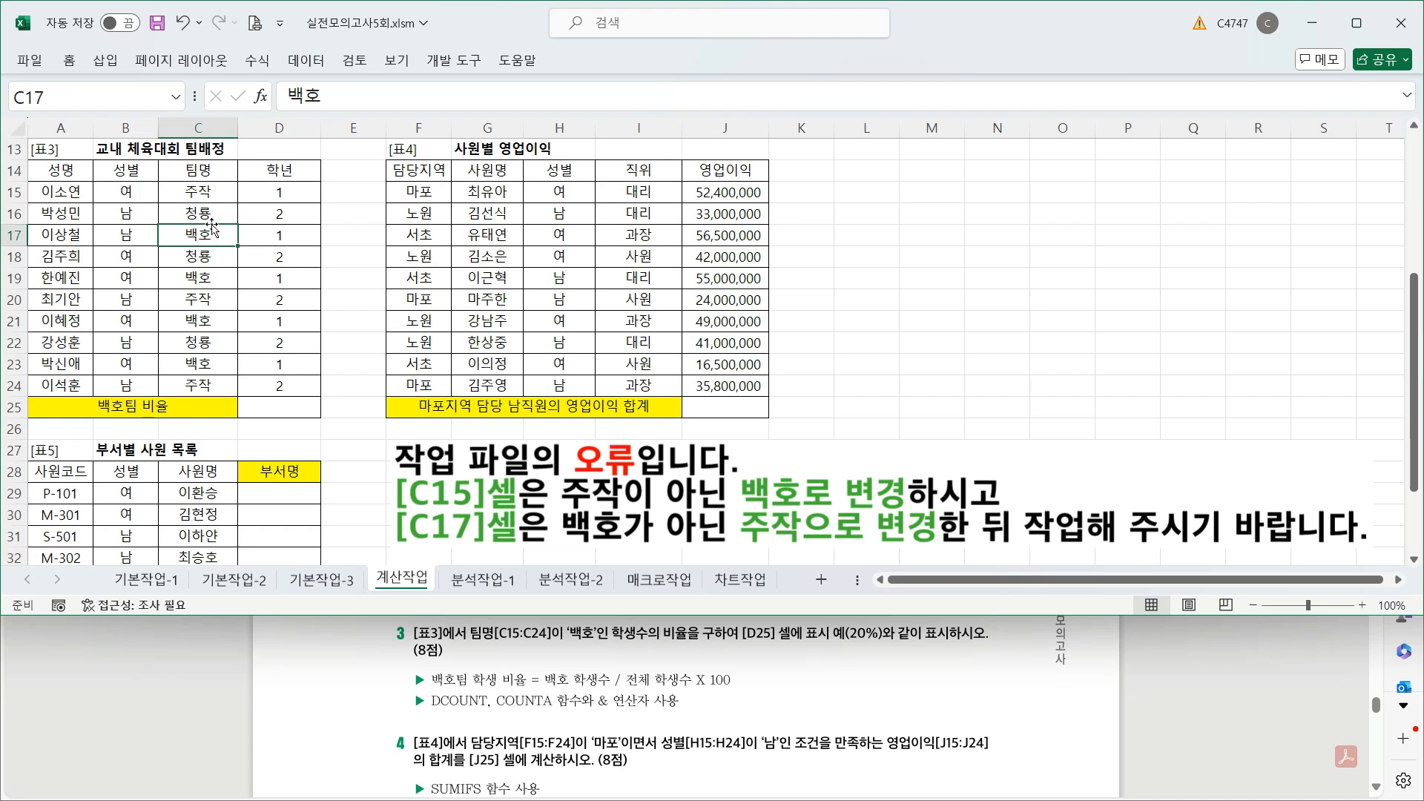
key(ctrl+c)
click(198, 192)
key(ctrl+v)
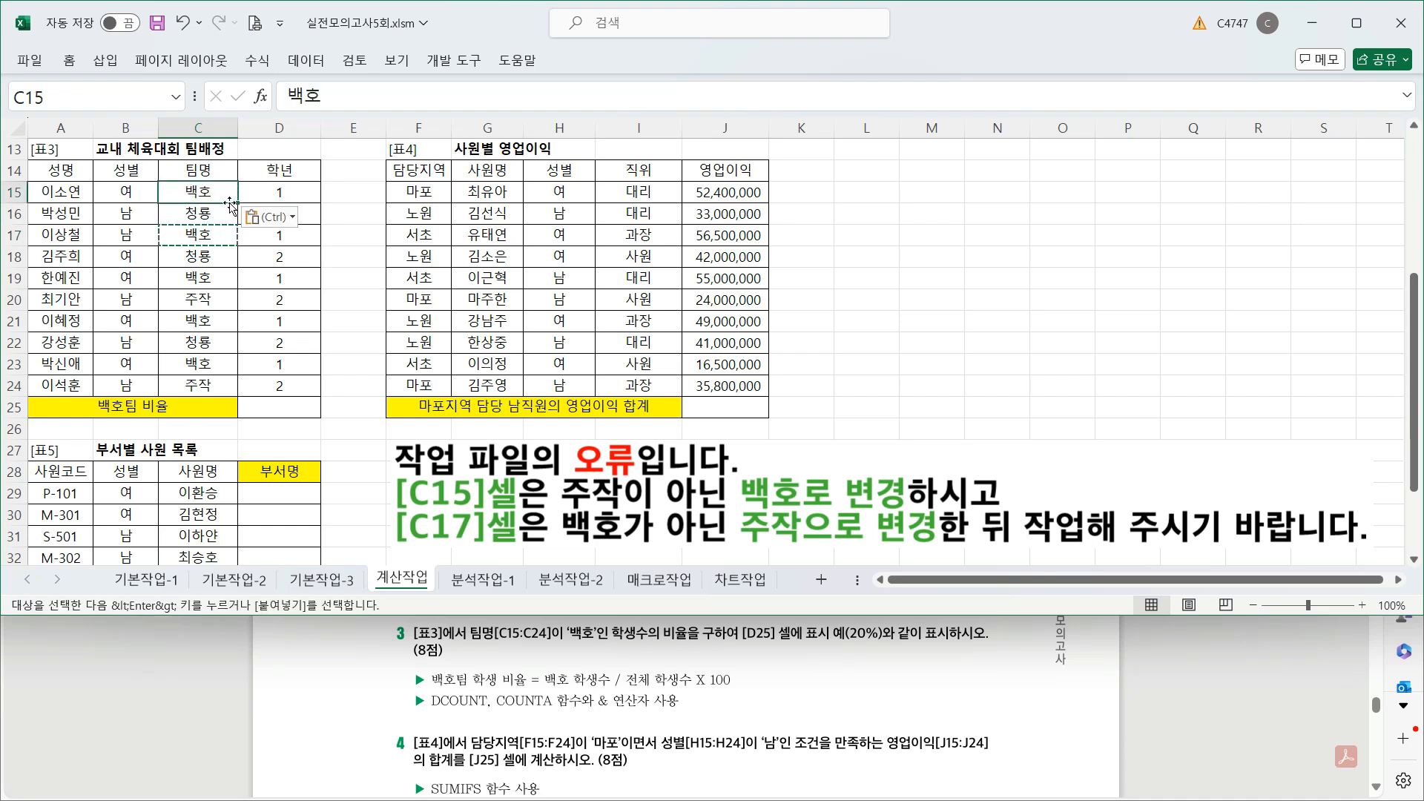
- Change the team name in C17 to 주작
click(217, 241)
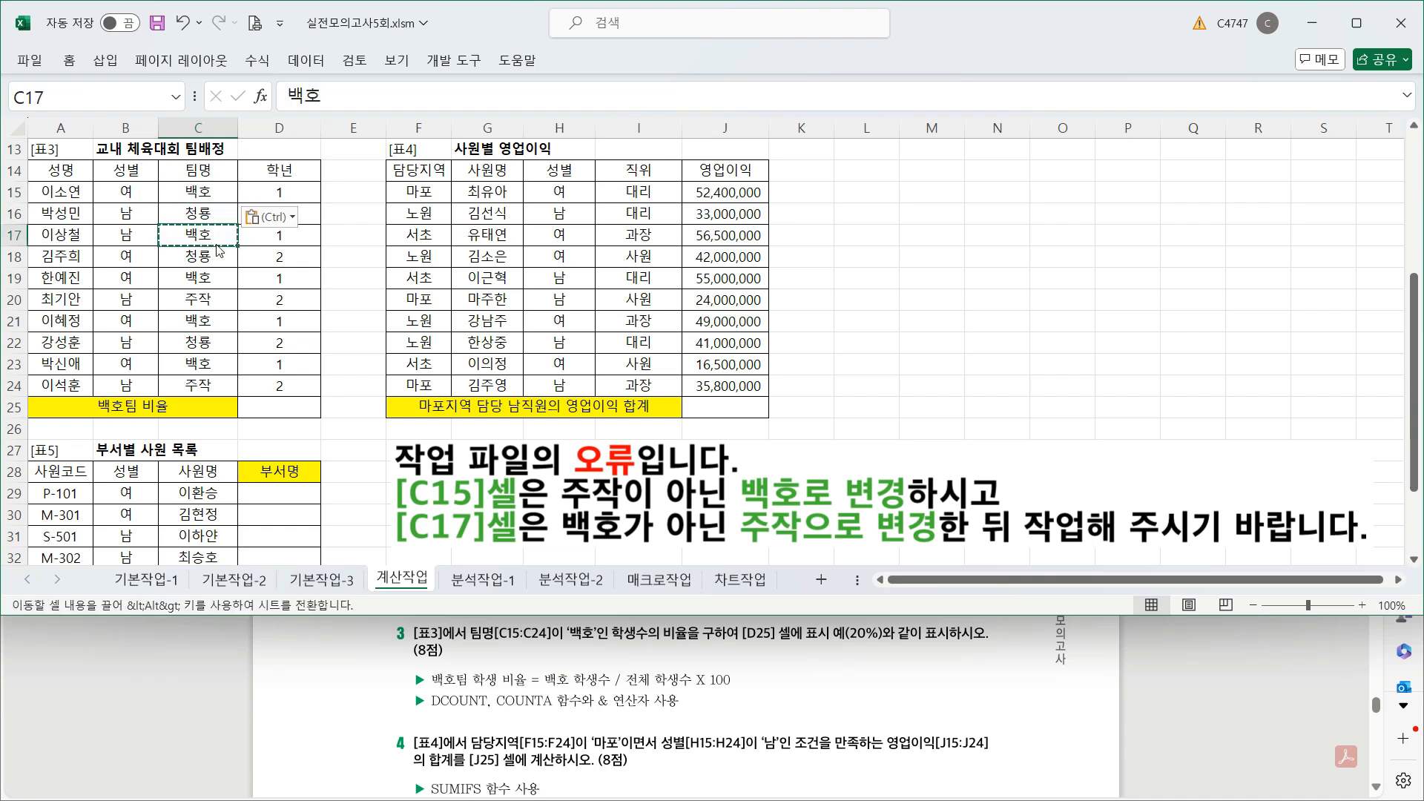
text(nwk)
key(BackSpace)
key(BackSpace)
key(BackSpace)
text(주작)
key(Return)
key(Up)
key(Up)
key(Up)
key(Down)
key(Down)
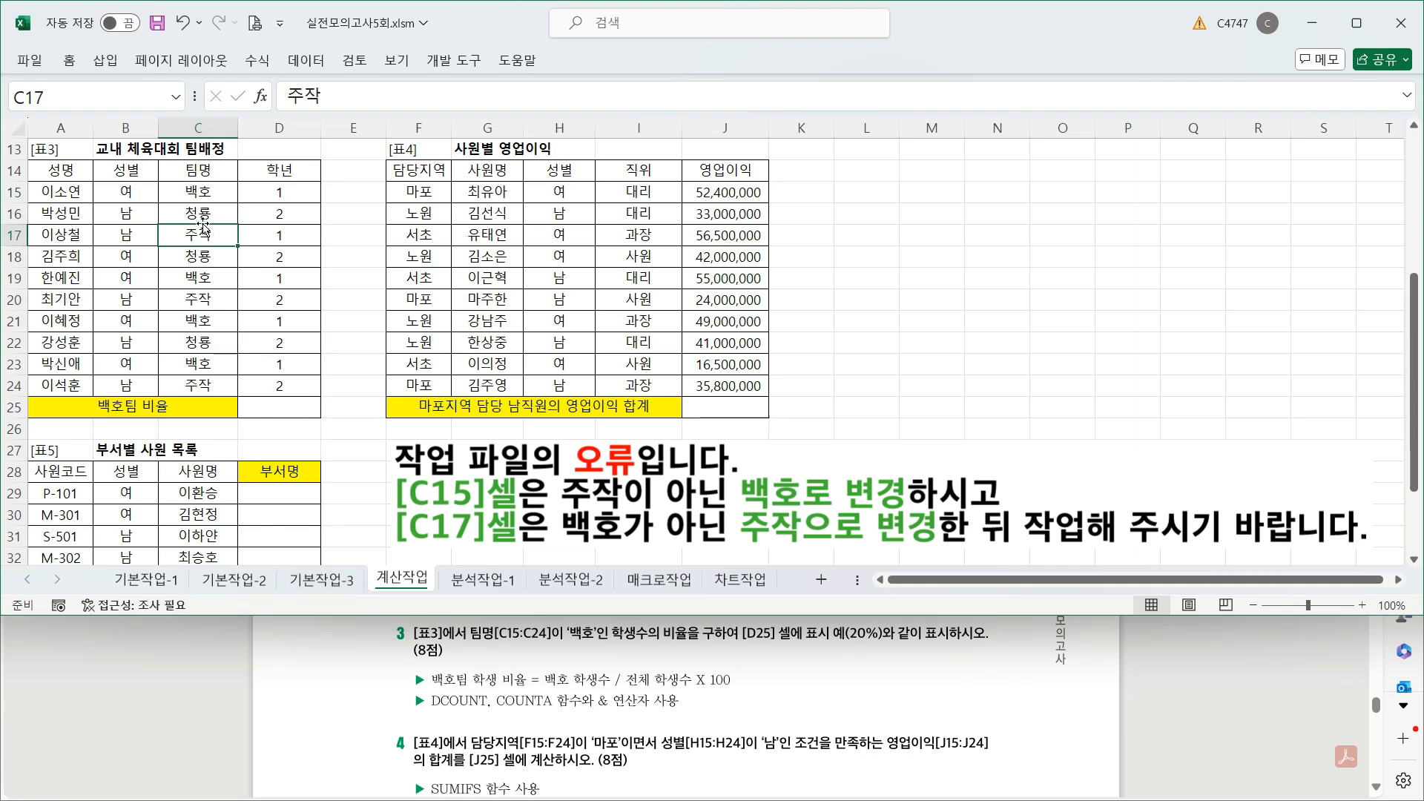
- Color the text of the corrected team names in C15 and C17 red
ctrl+click(210, 191)
right_click(210, 191)
click(327, 153)
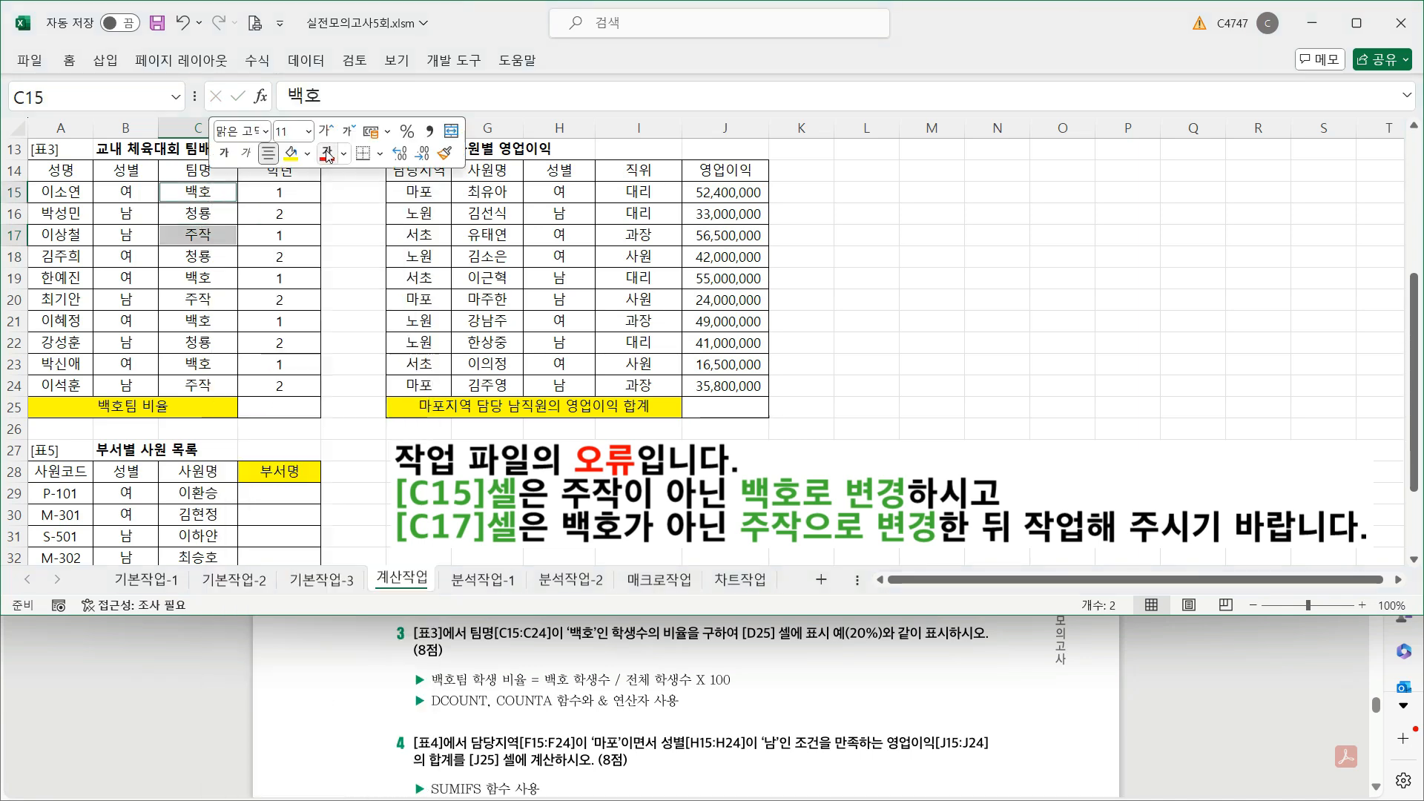
- Start a DCOUNT formula in D25 with A14:D24 as the database range
click(279, 407)
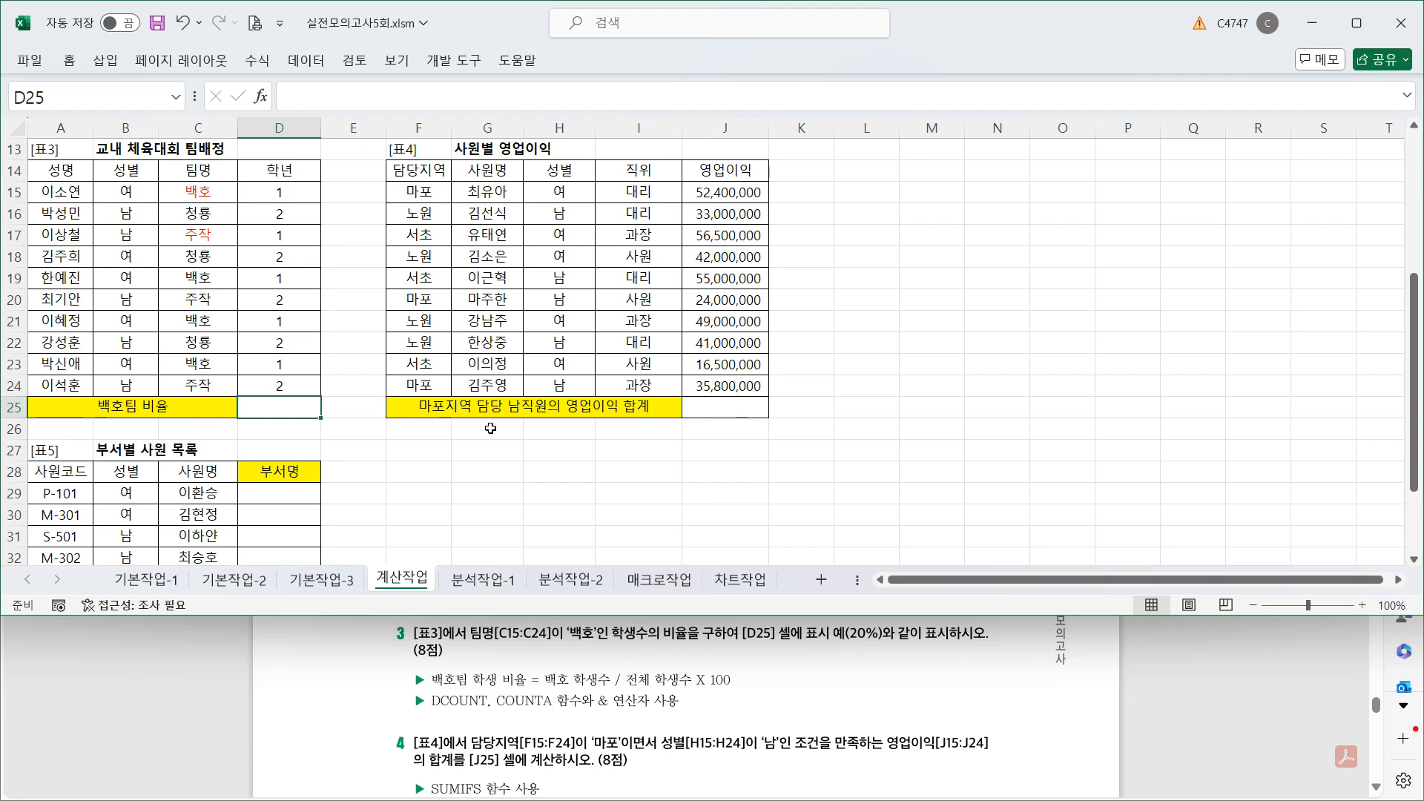
click(402, 83)
text(=dco)
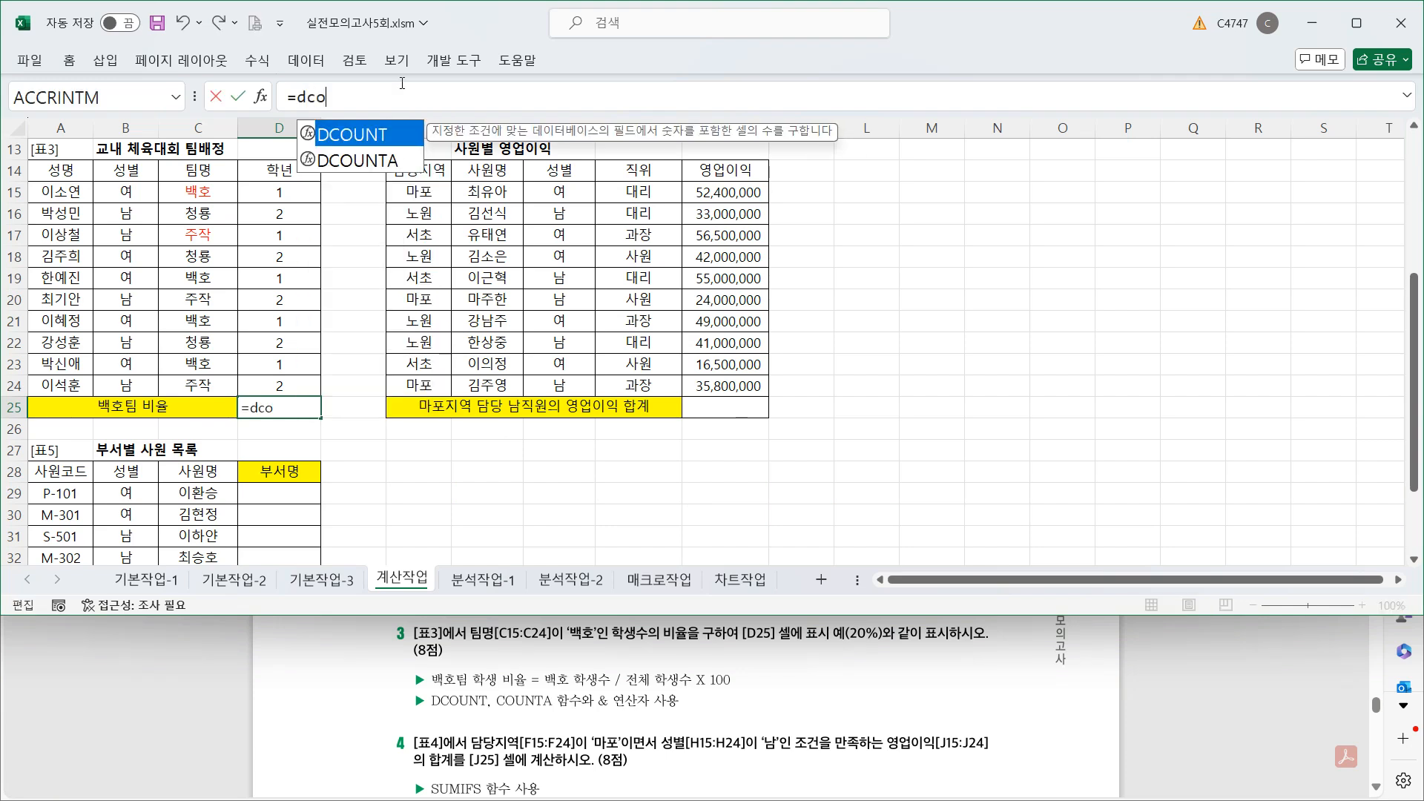
key(Tab)
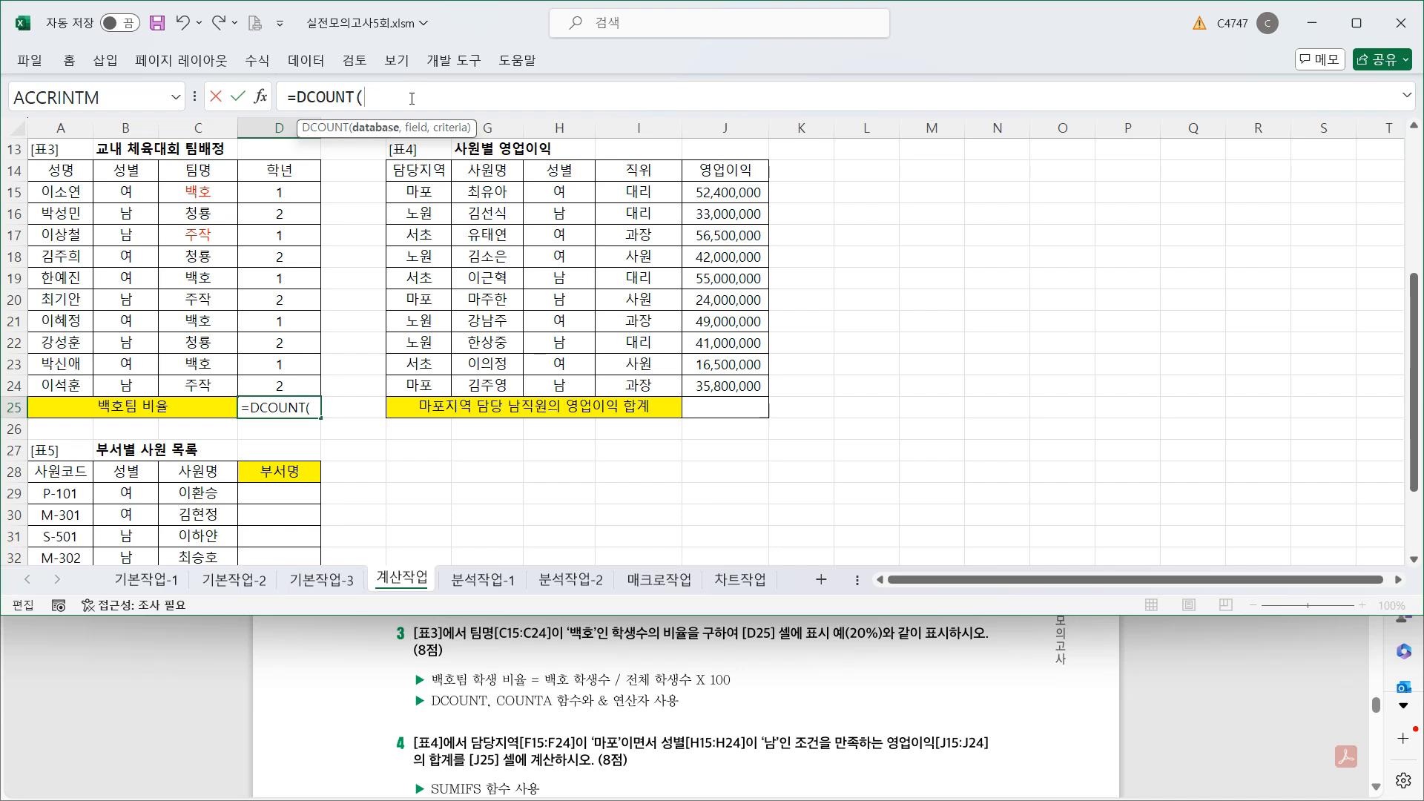
drag(85, 173, 297, 386)
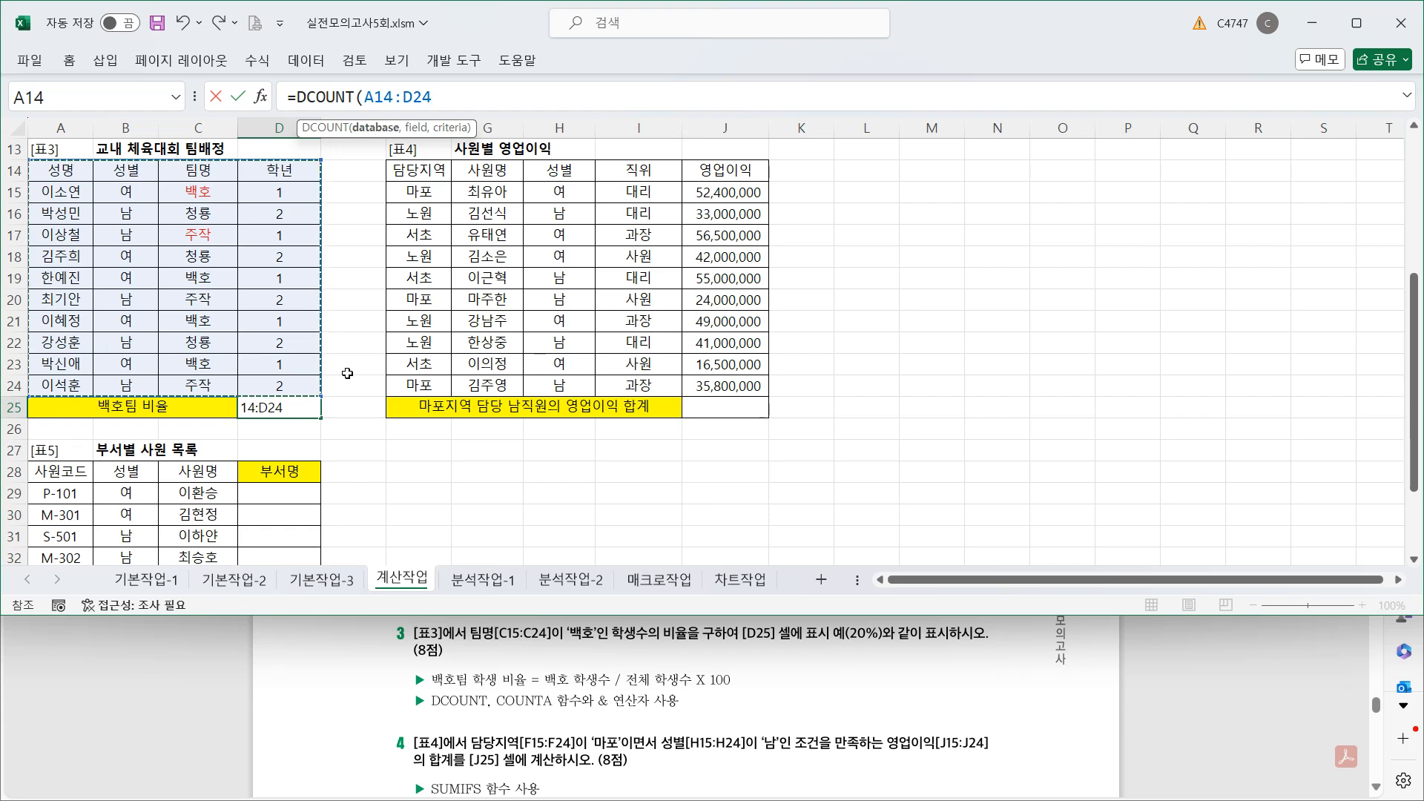
text(,)
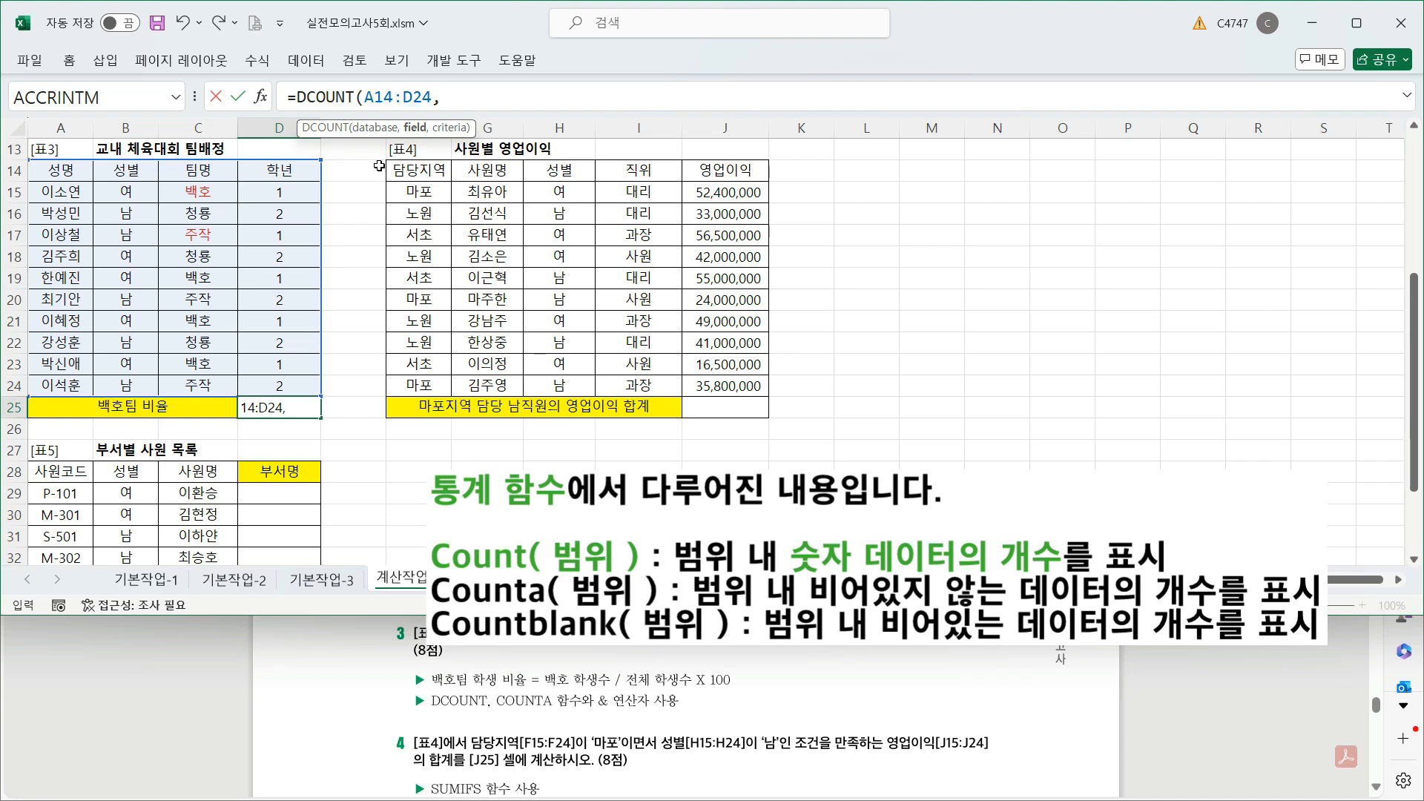
- Complete the DCOUNT formula in D25 with D14 as the field and C14:C15 as the criteria
click(304, 172)
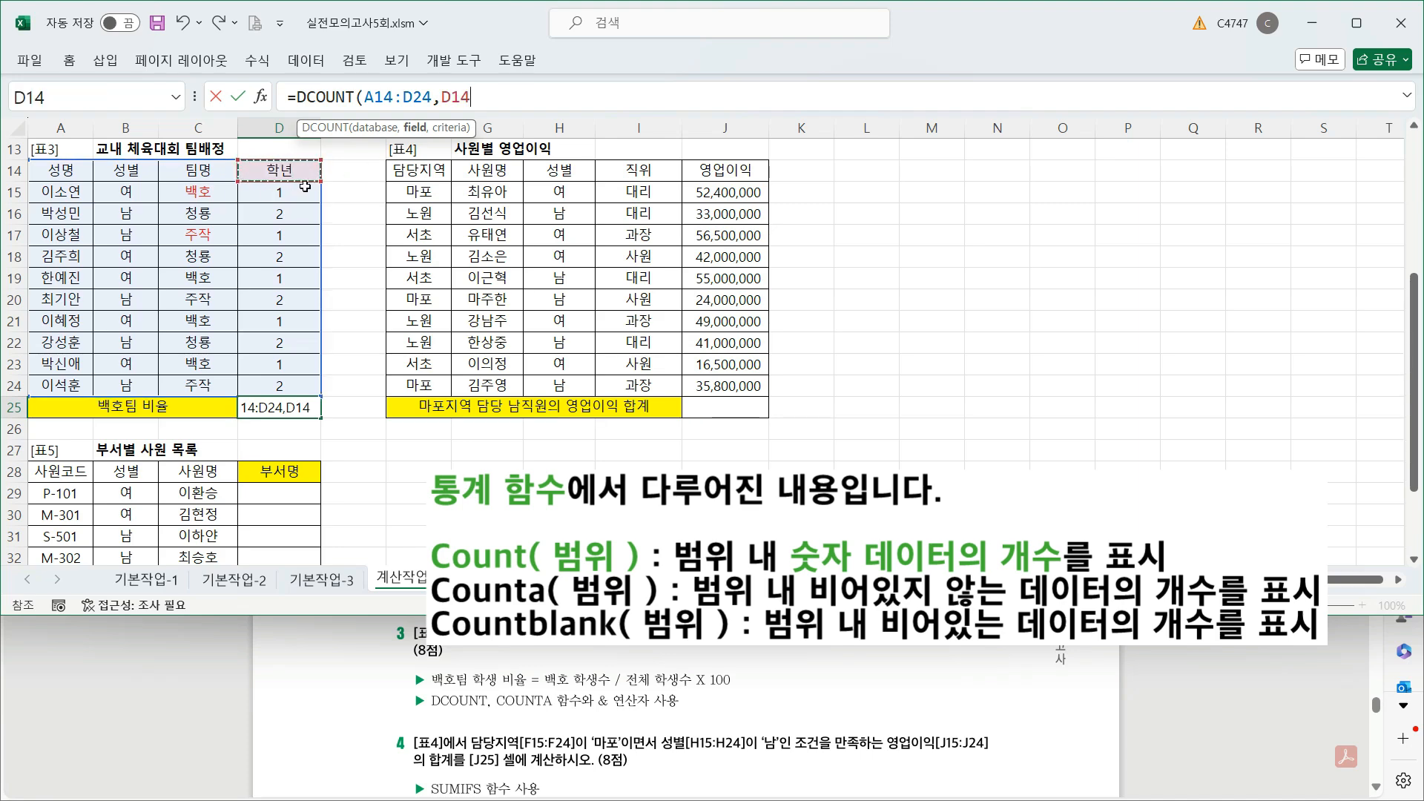
text(,)
click(215, 170)
key(shift+Down)
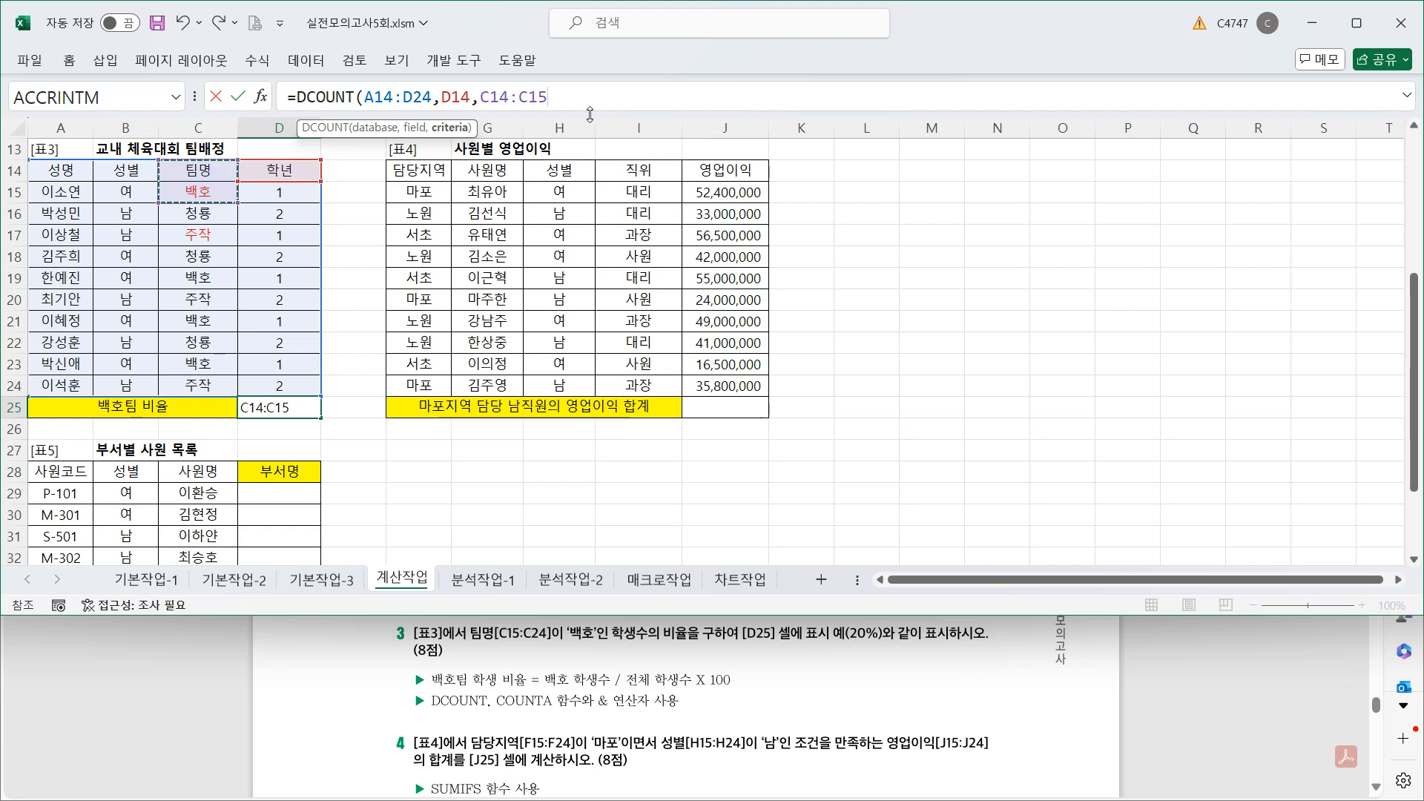
text())
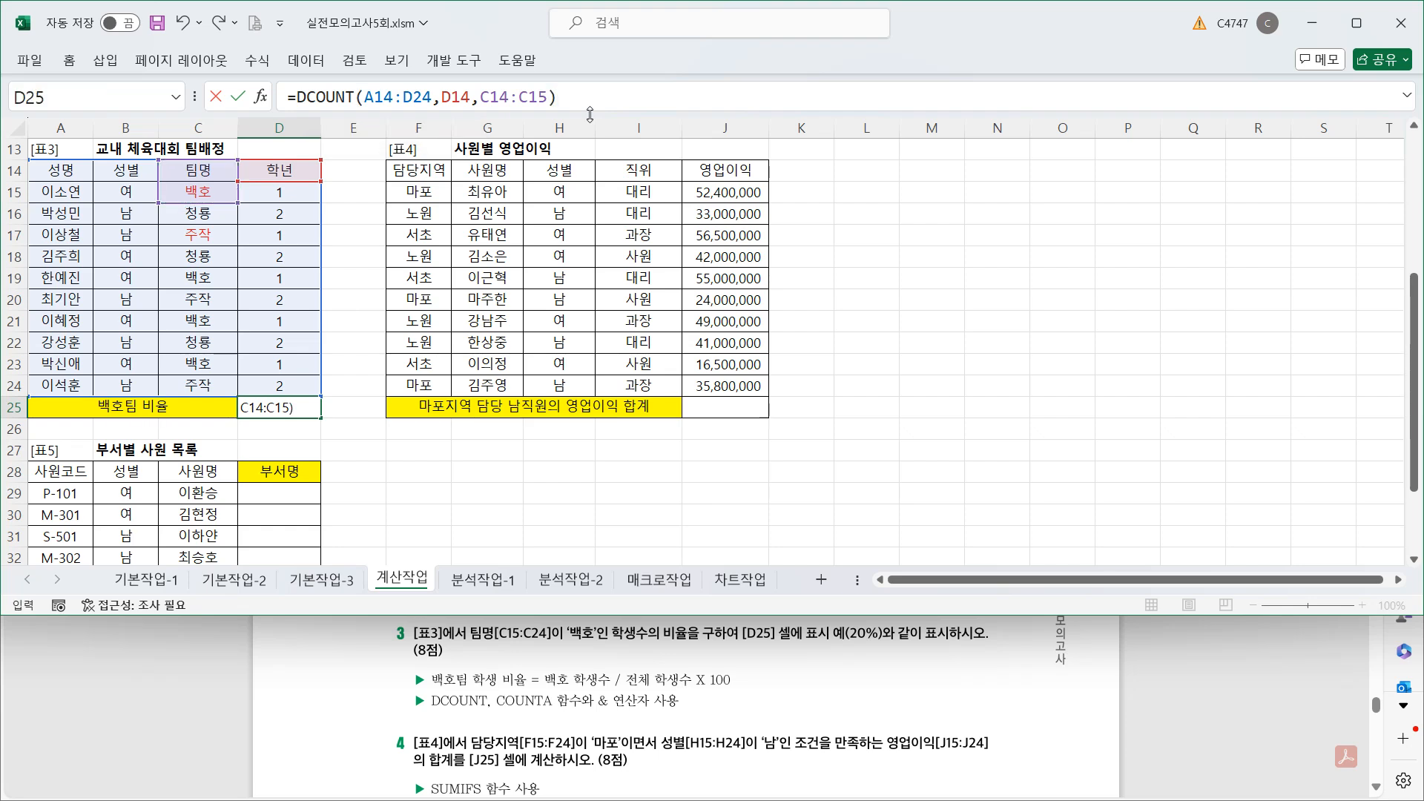
key(Return)
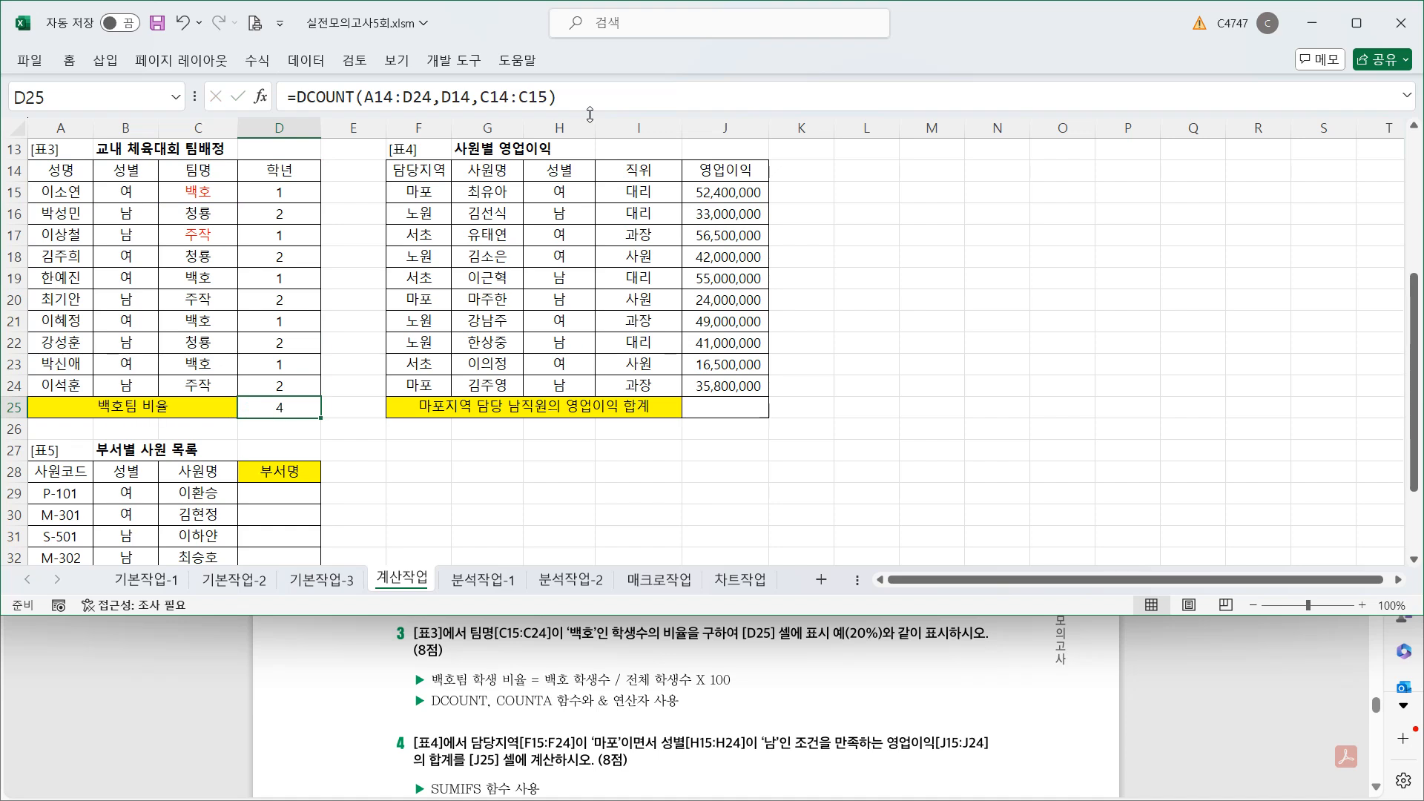
- Extend the D25 formula by dividing the DCOUNT result by COUNTA of the team names in C15:C24
click(635, 99)
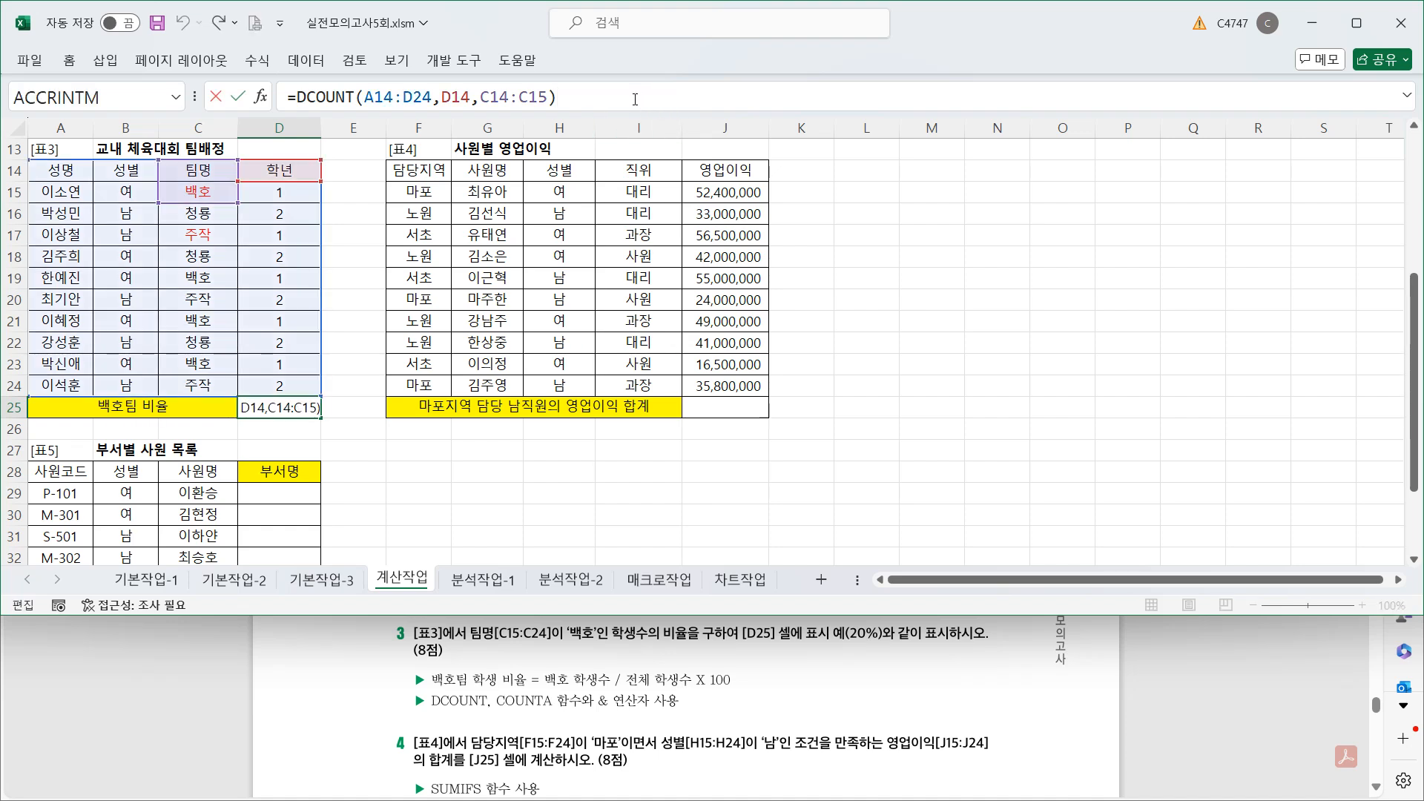
text(/)
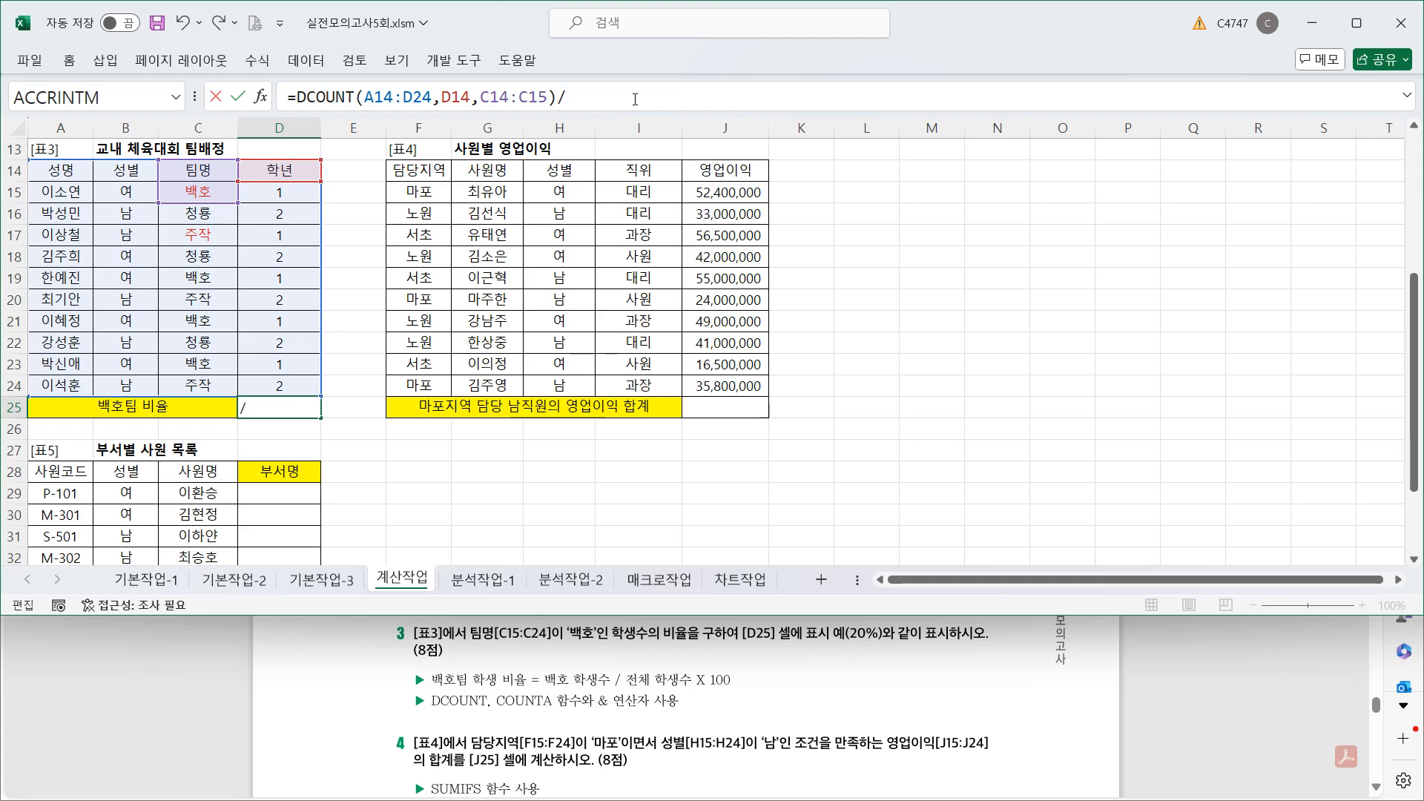
text(cpu)
key(BackSpace)
key(BackSpace)
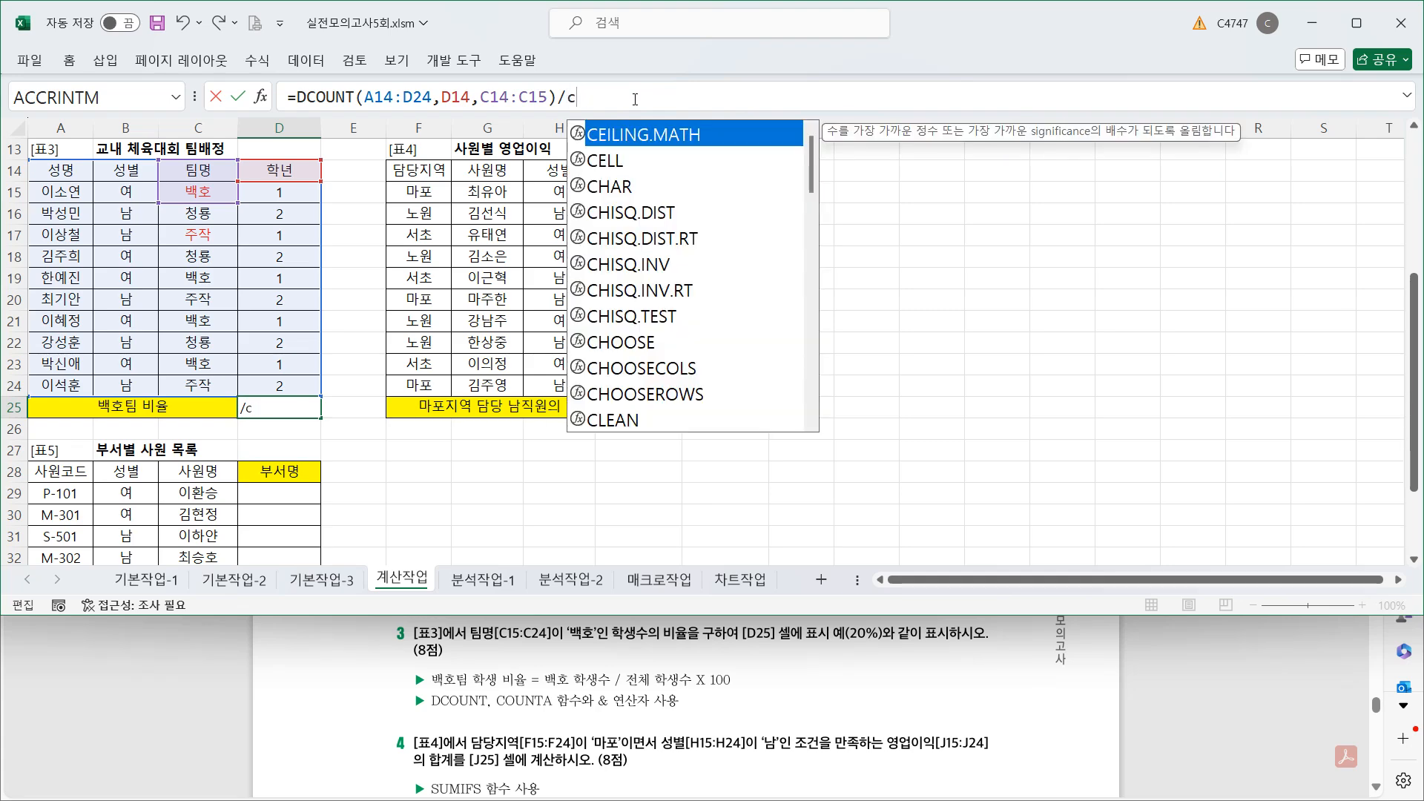
text(ou)
key(Down)
key(Tab)
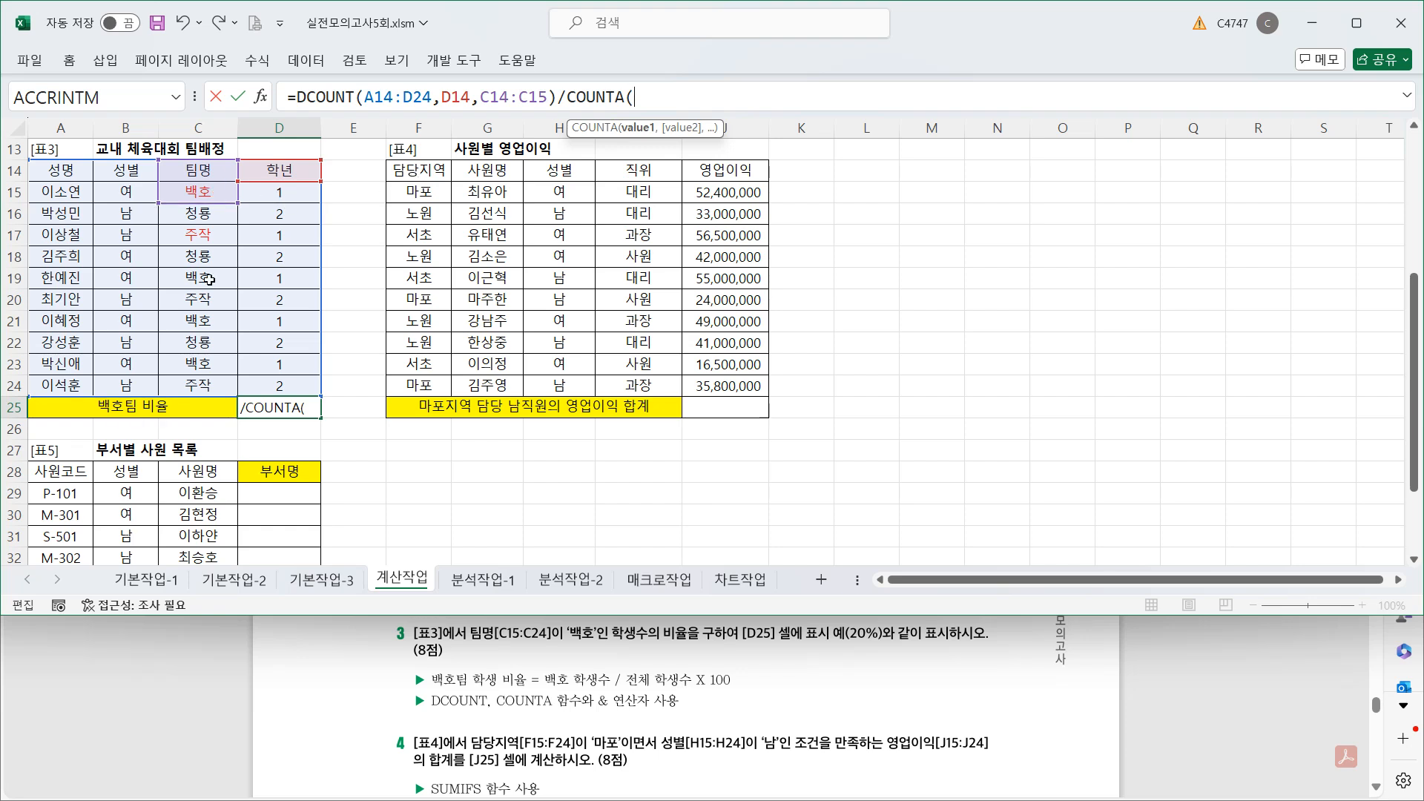
drag(197, 382, 196, 191)
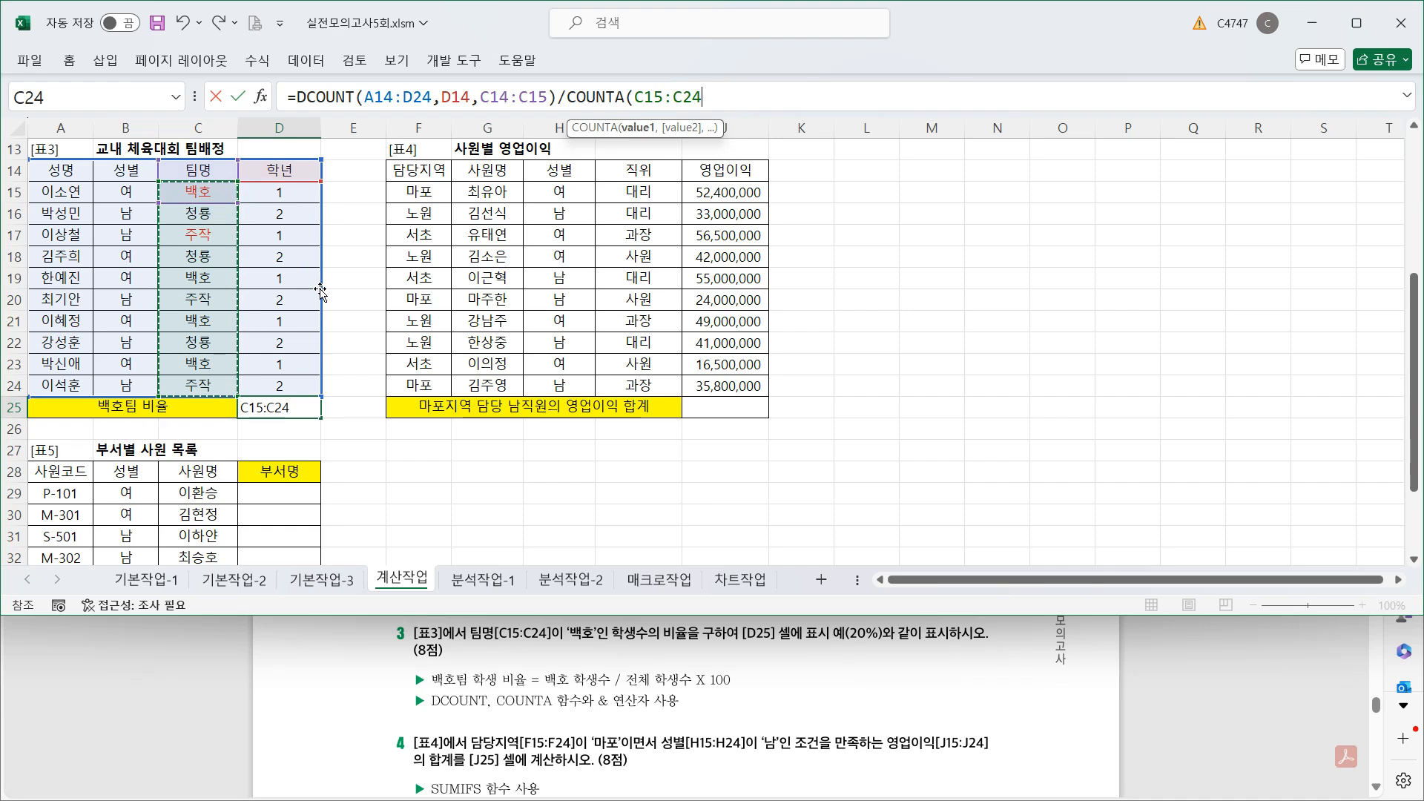
text())
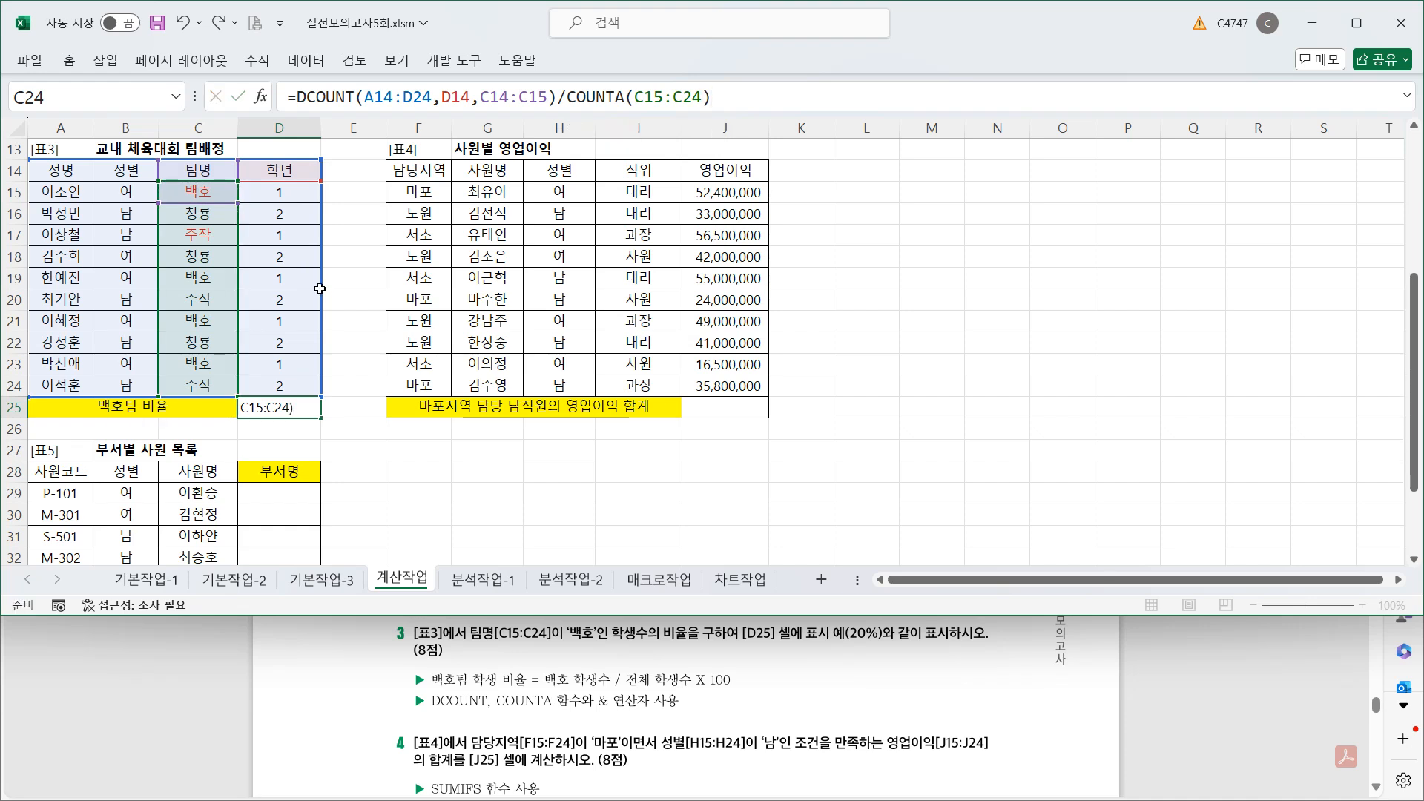
key(ctrl+Return)
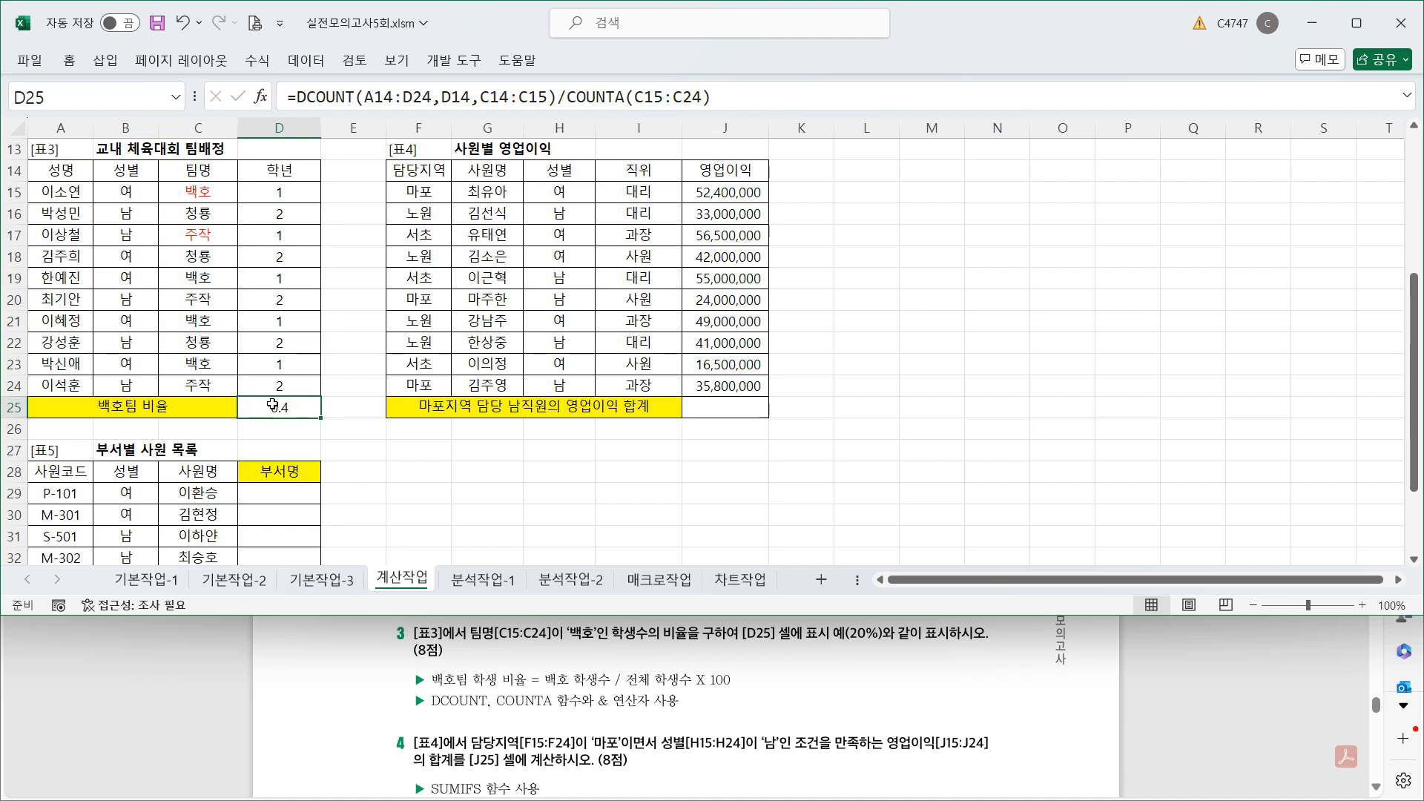
- Multiply the ratio in the D25 formula by 100 and append "%" with the & operator
click(731, 98)
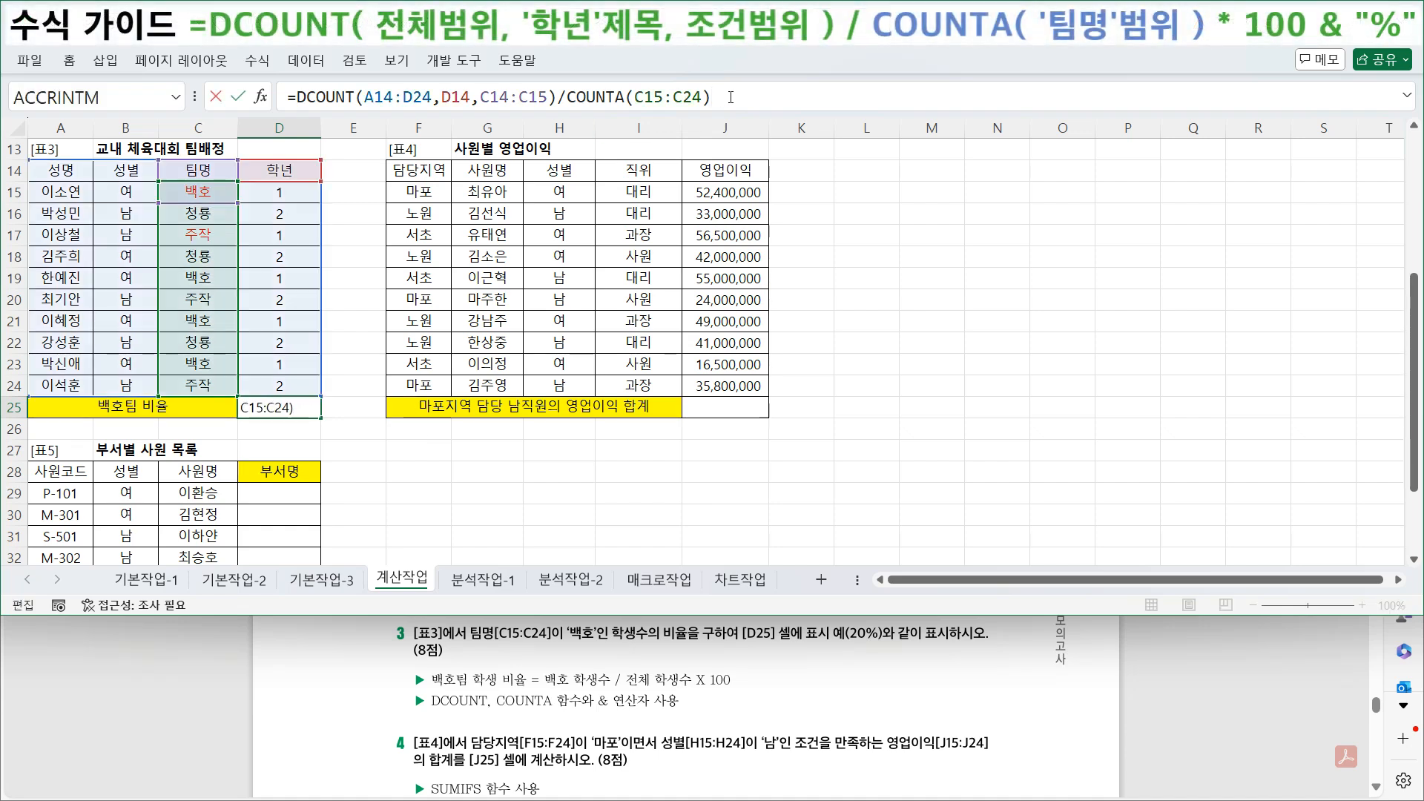
text(*100)
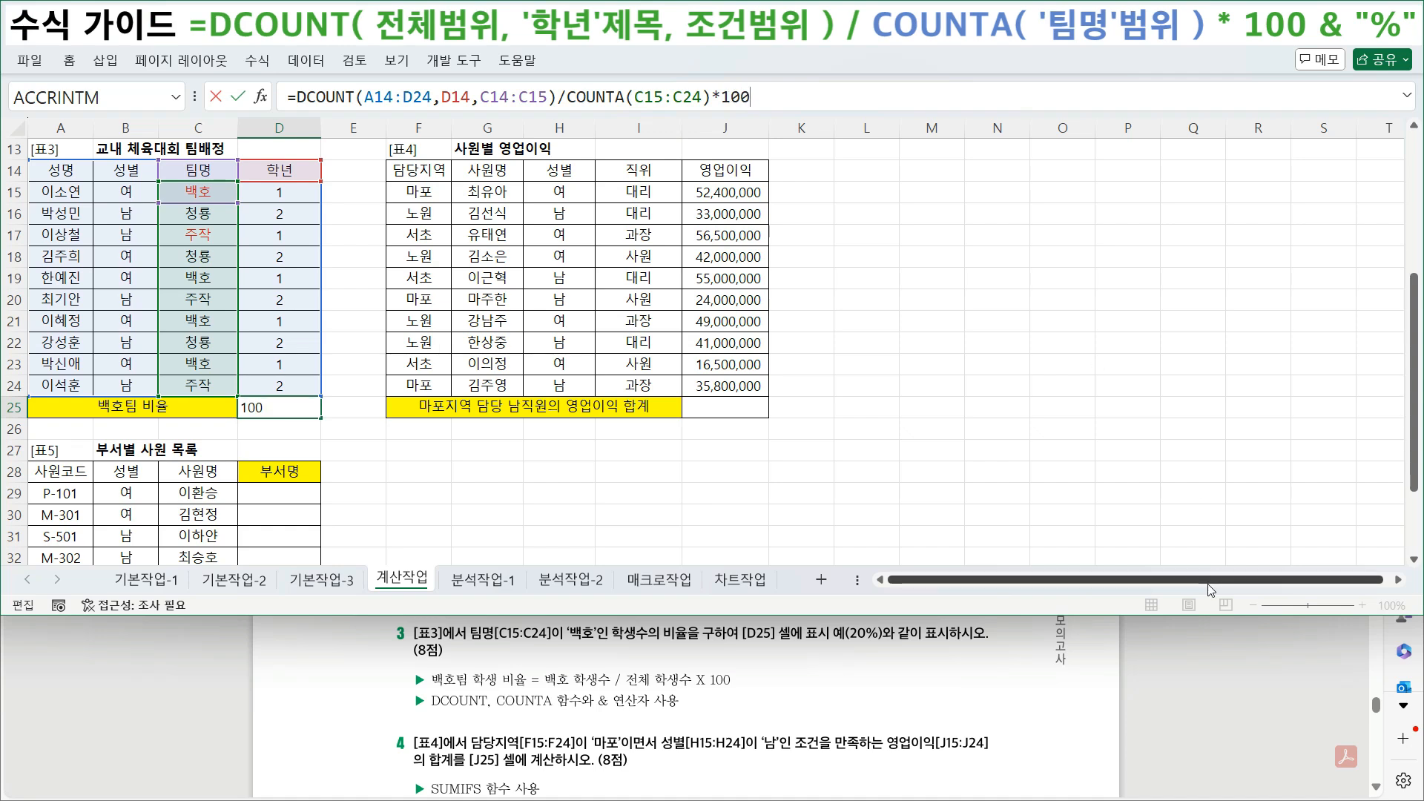
key(ctrl+Return)
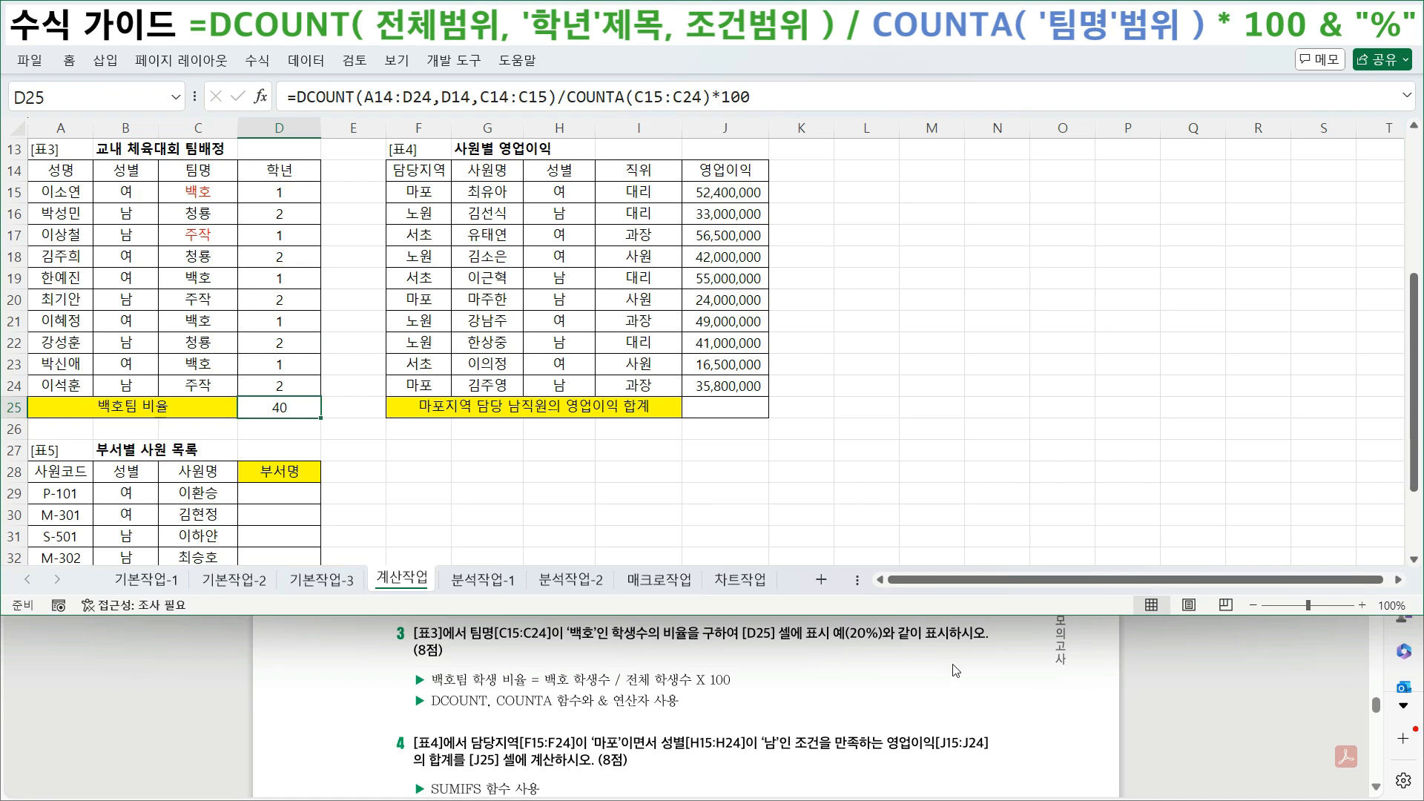
click(843, 94)
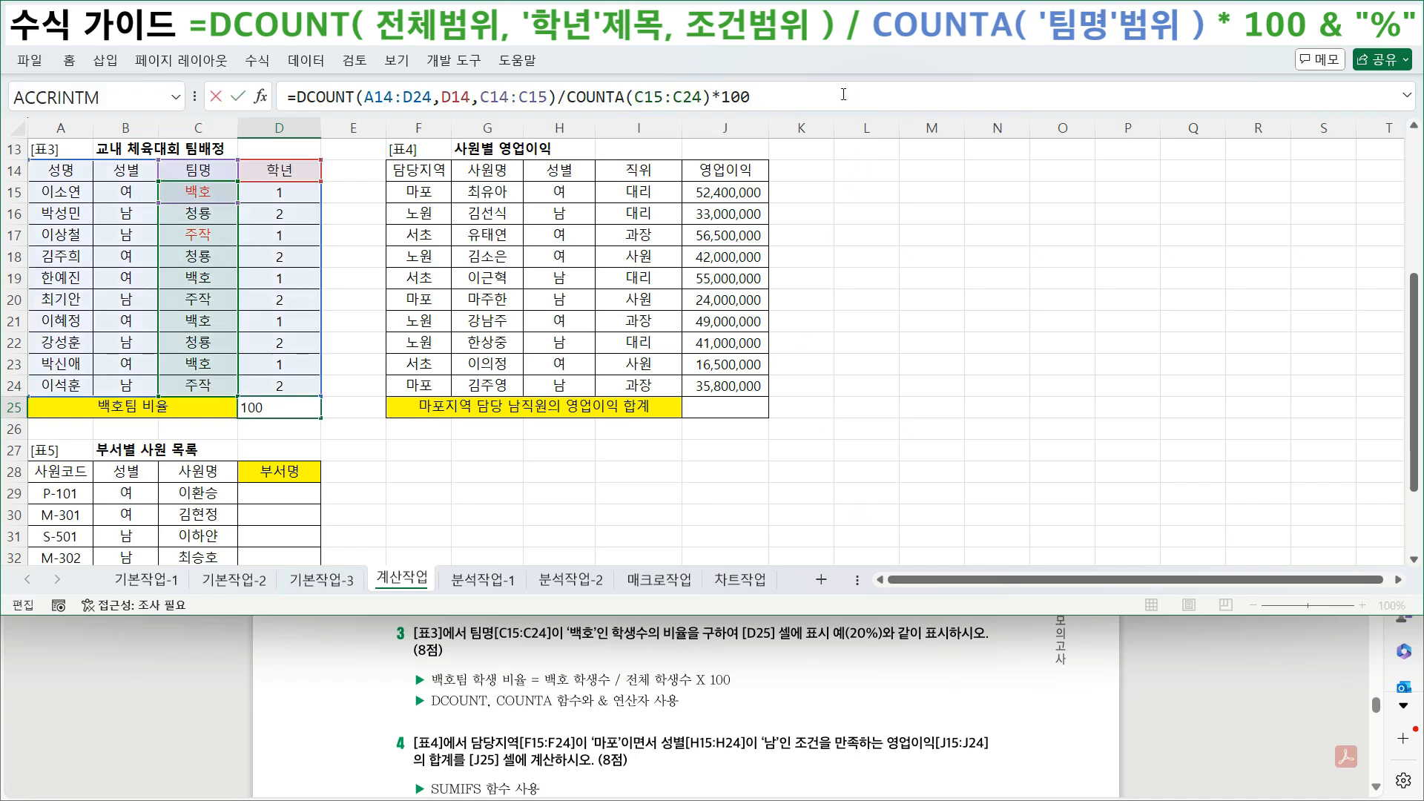
text(&"%")
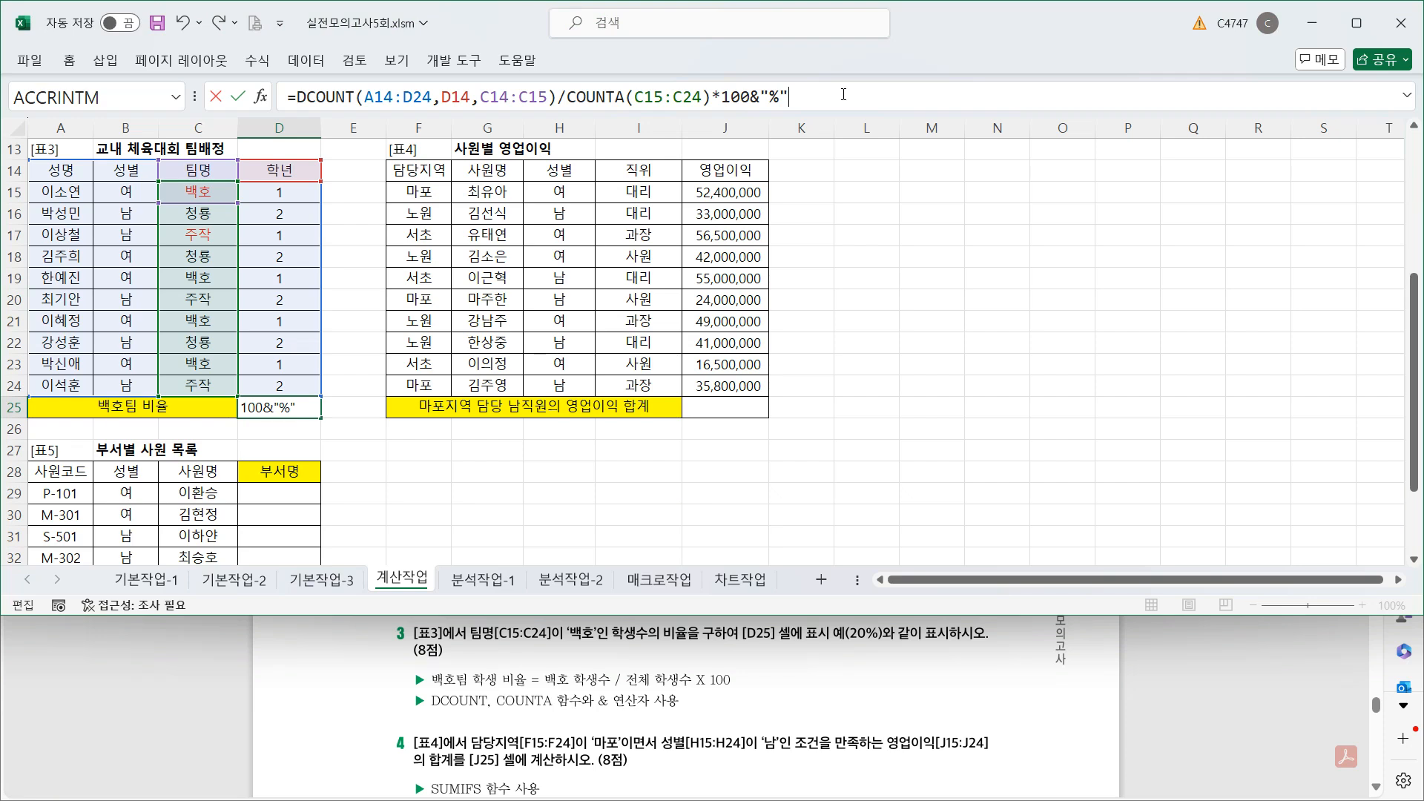
key(ctrl+Return)
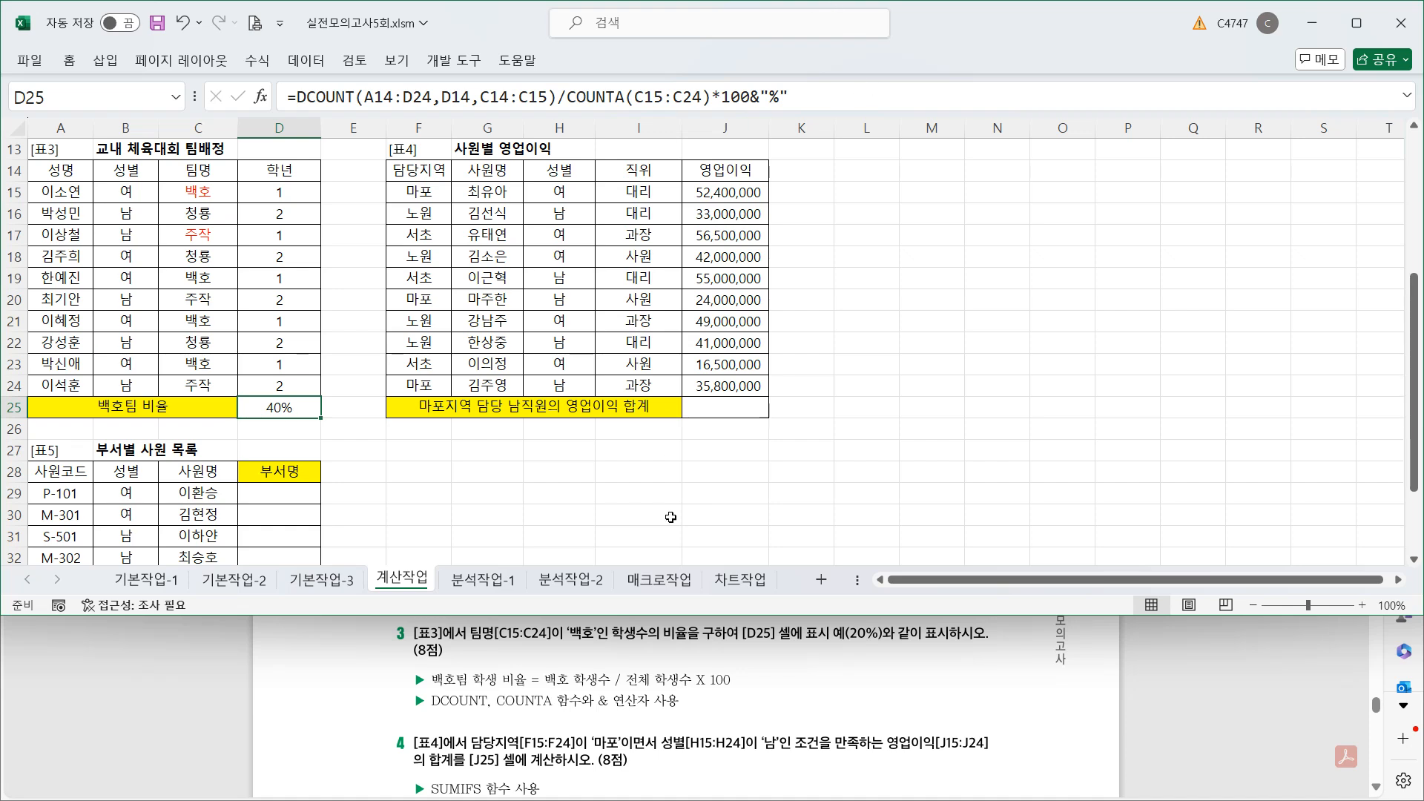
- Start a SUMIFS formula in J25 with the 영업이익 values J15:J24 as the sum range
click(714, 412)
click(674, 93)
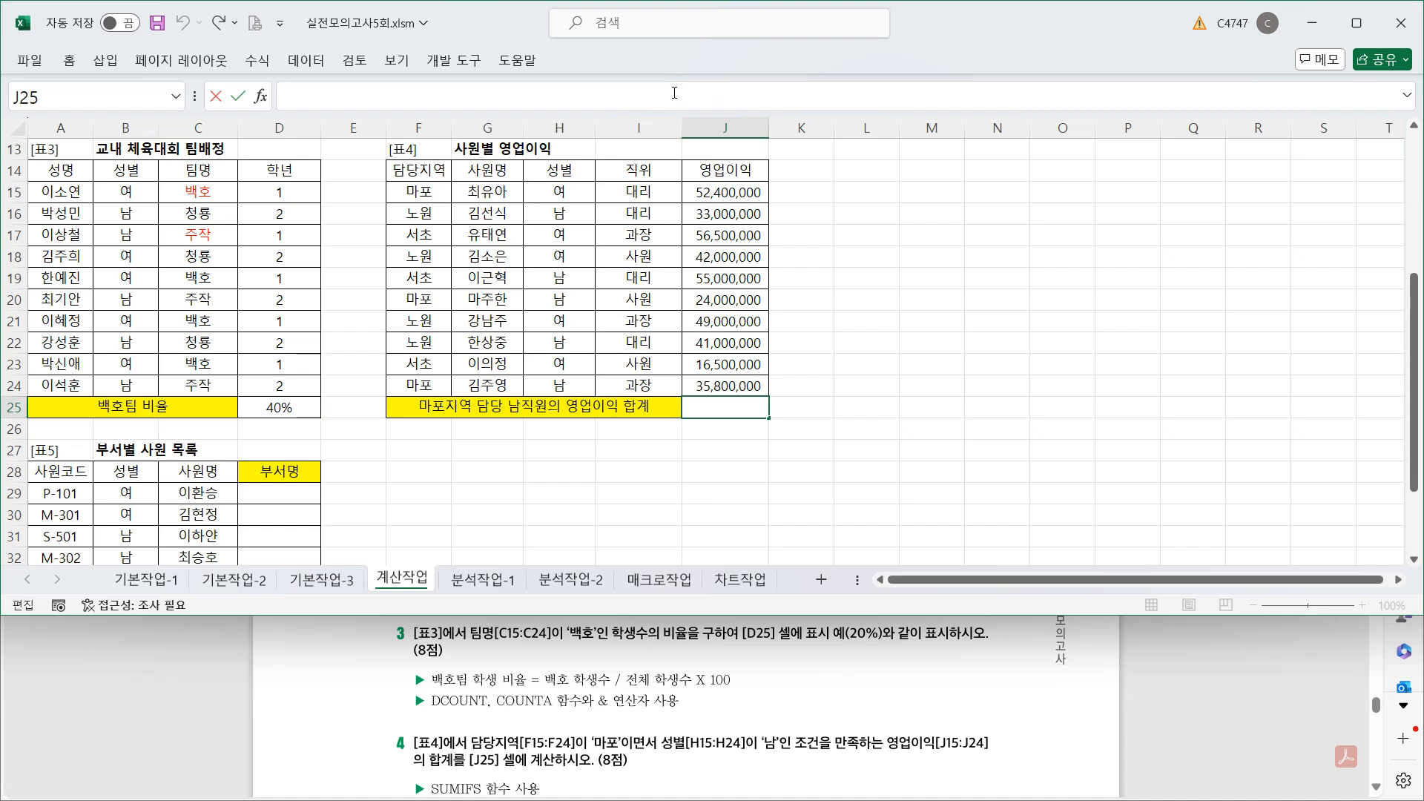
text(=sum)
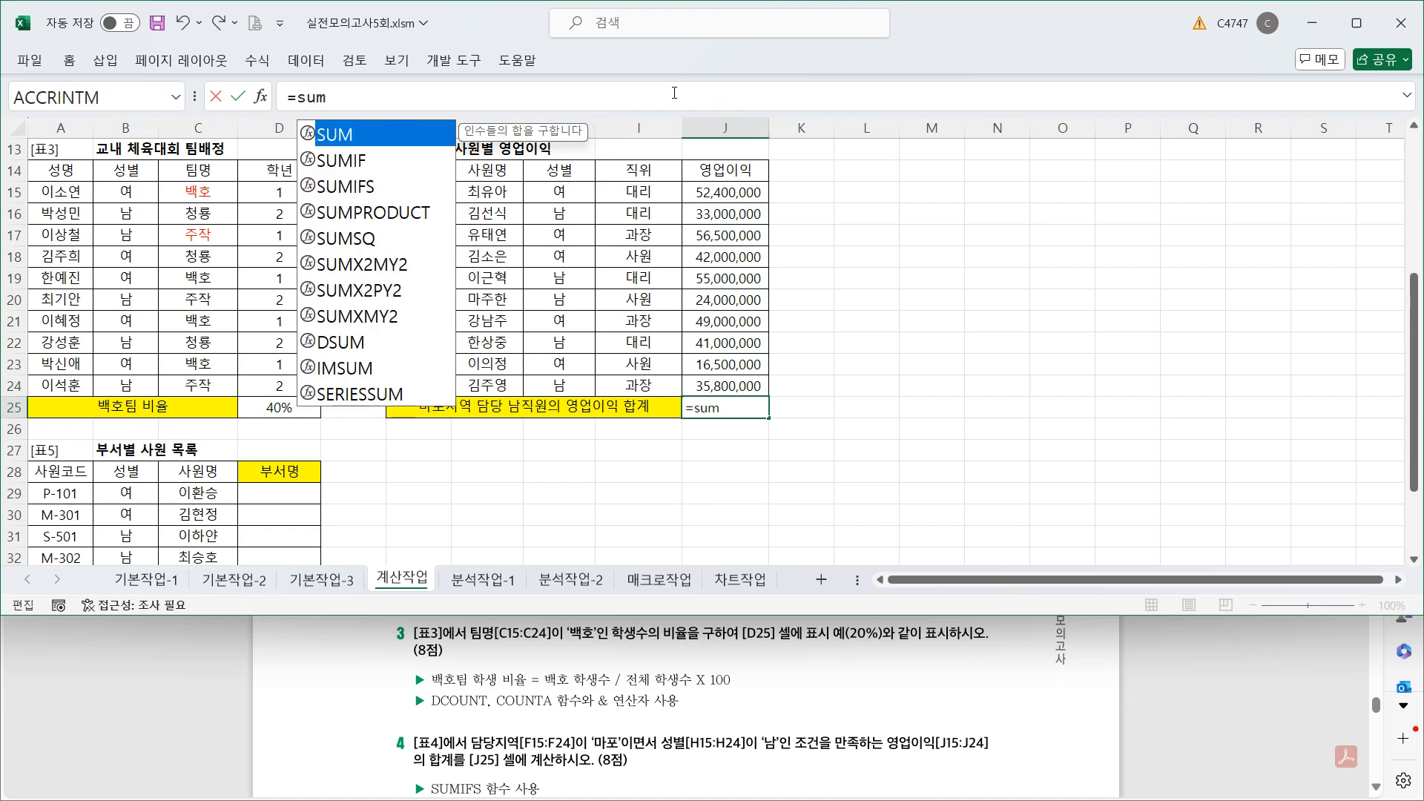
key(Down)
key(Down)
key(Tab)
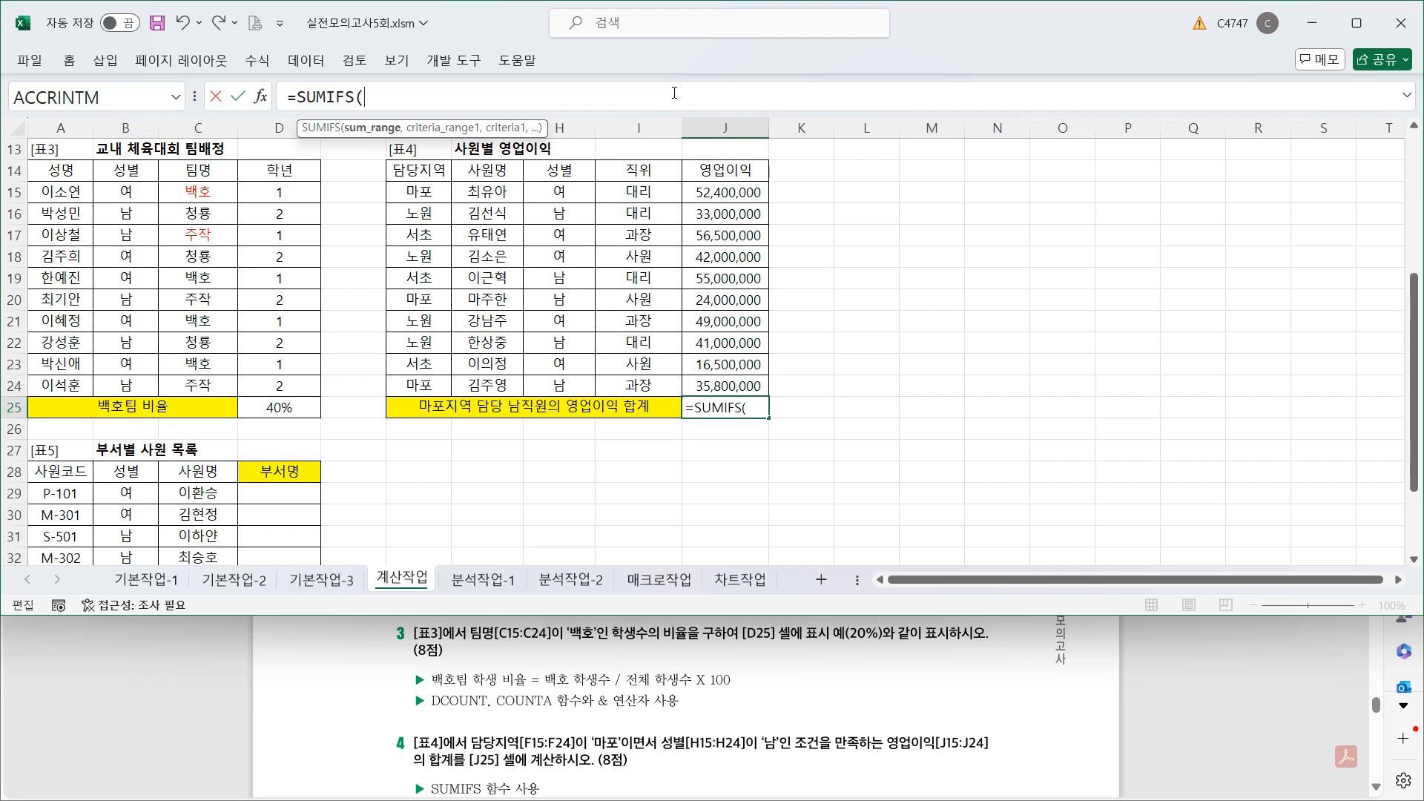
drag(728, 199, 729, 387)
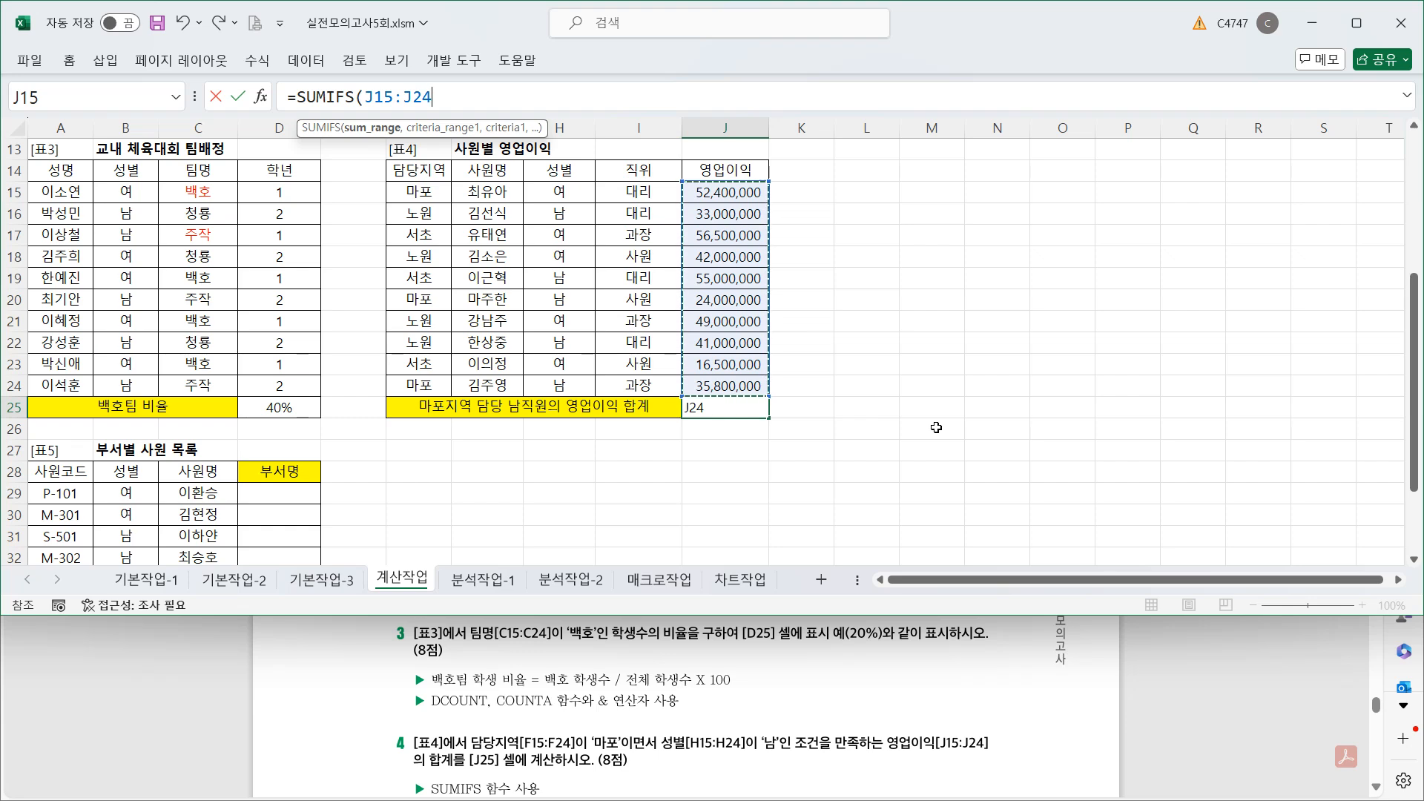
text(,)
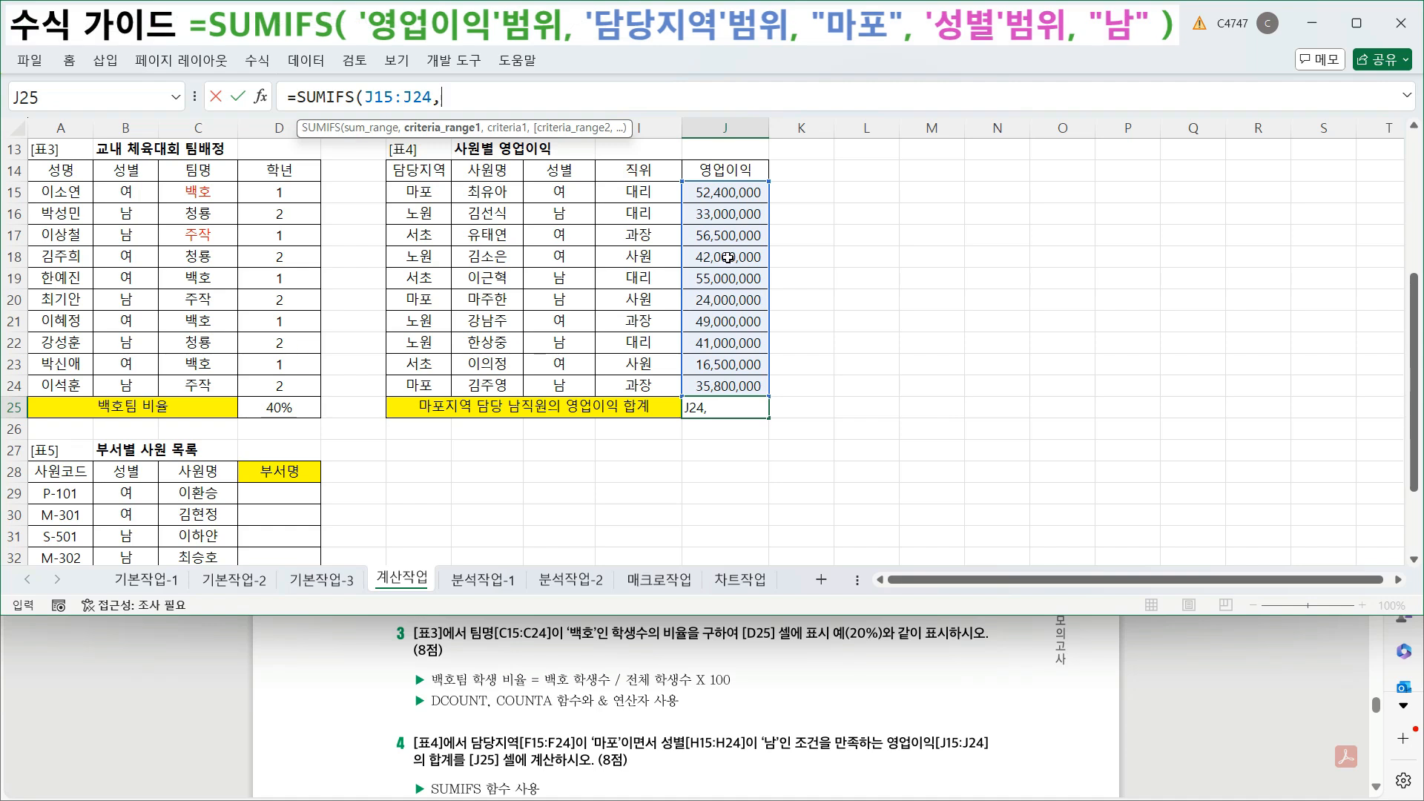
- Add the first SUMIFS condition in J25, with F15:F24 as the criteria range and "마포" as the criterion
drag(433, 189, 430, 382)
text(,)
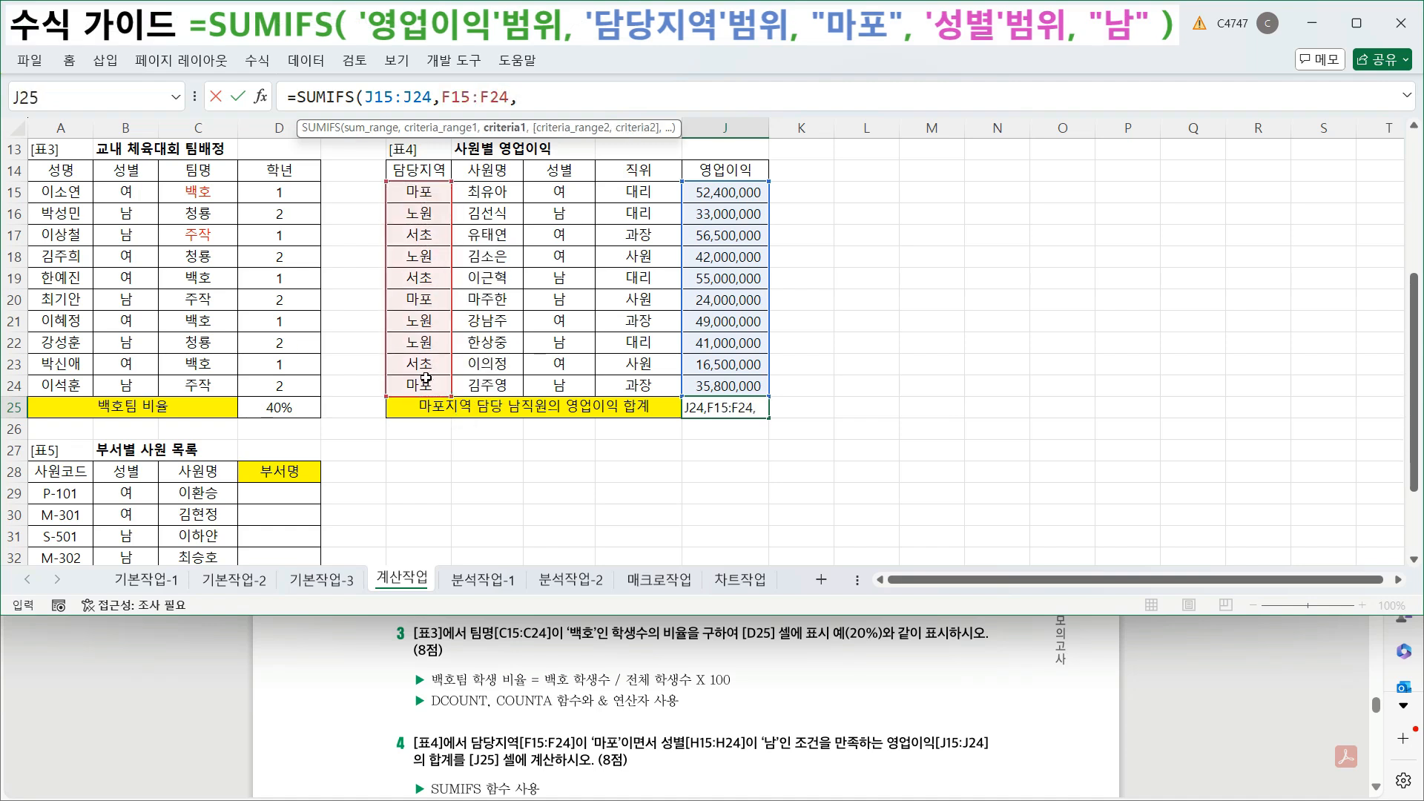
click(430, 194)
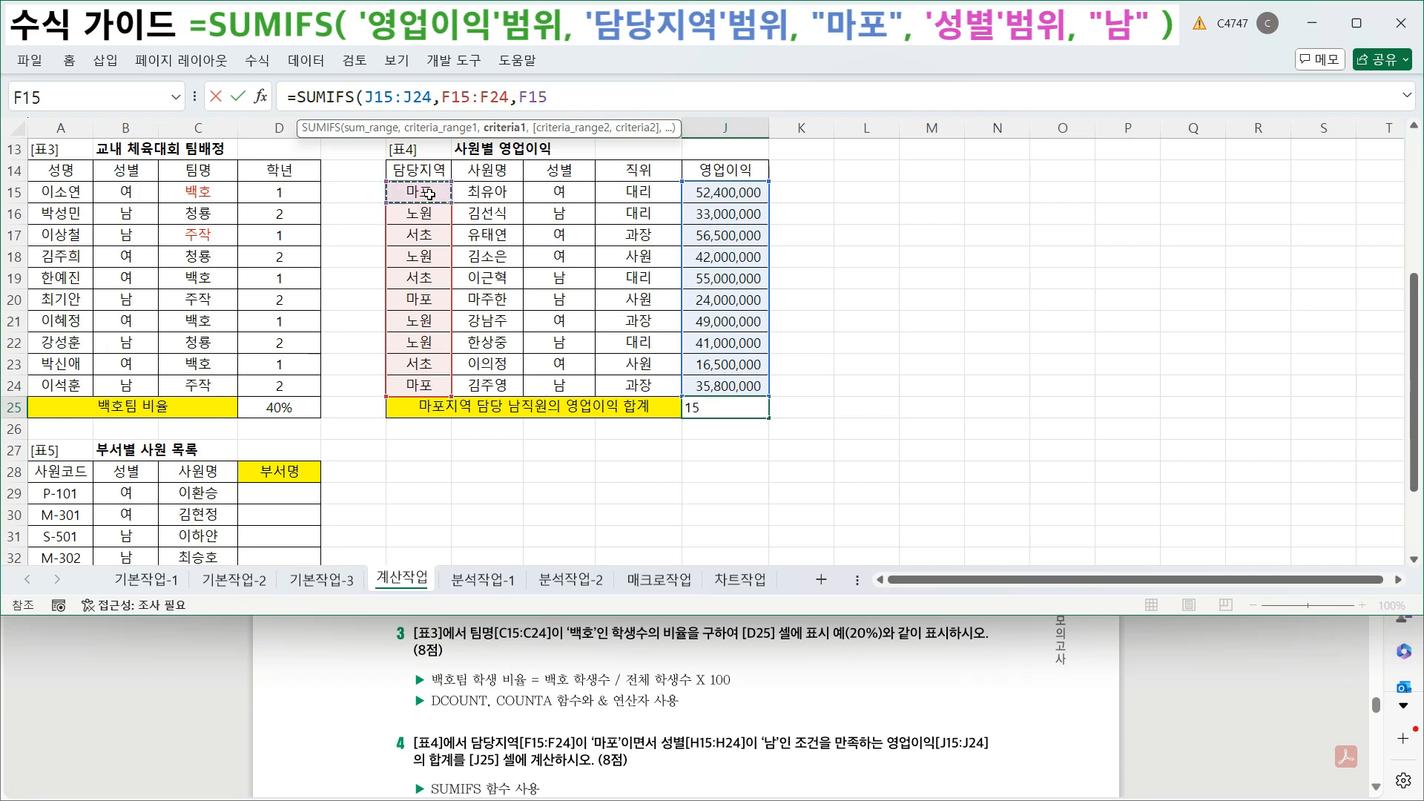
key(BackSpace)
key(BackSpace)
key(BackSpace)
text(")
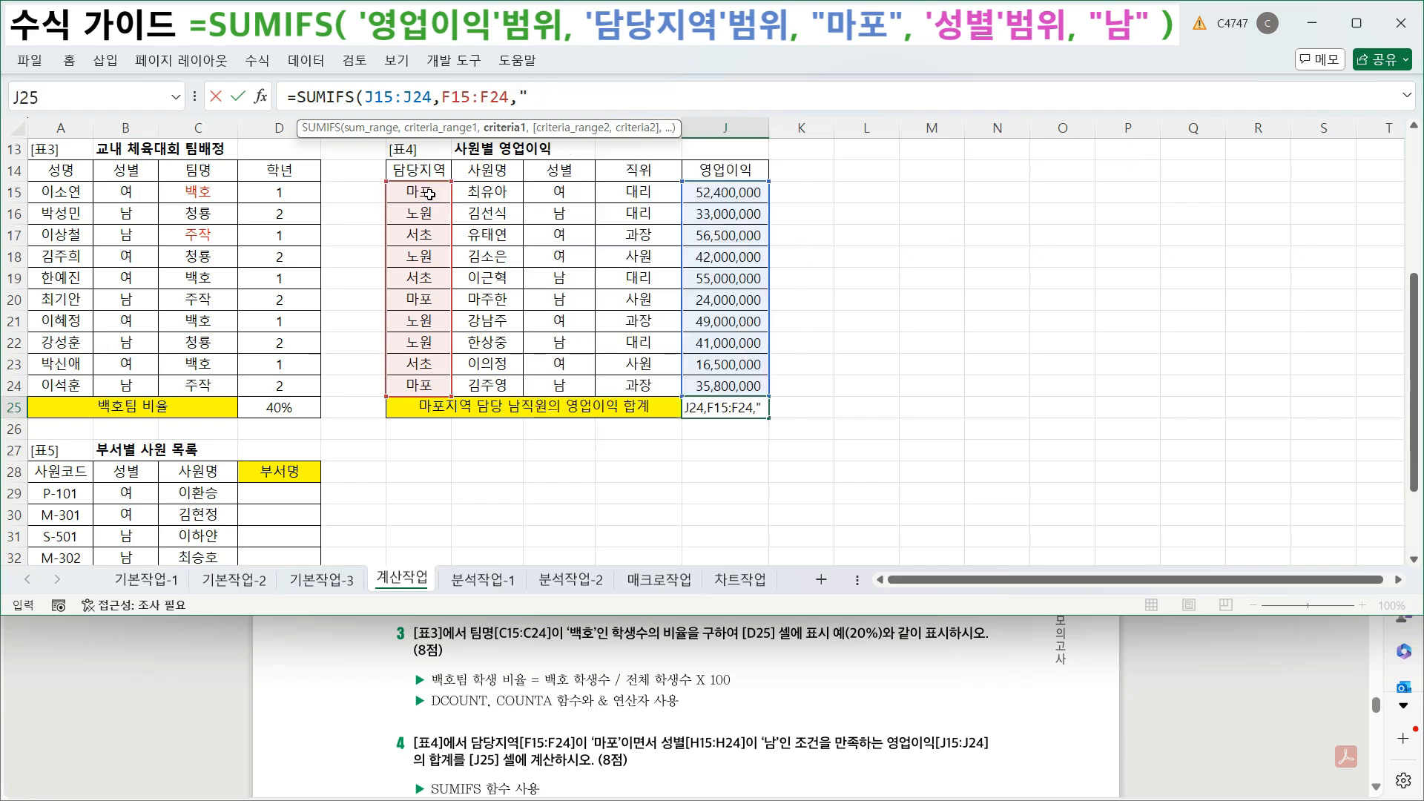
text(마포")
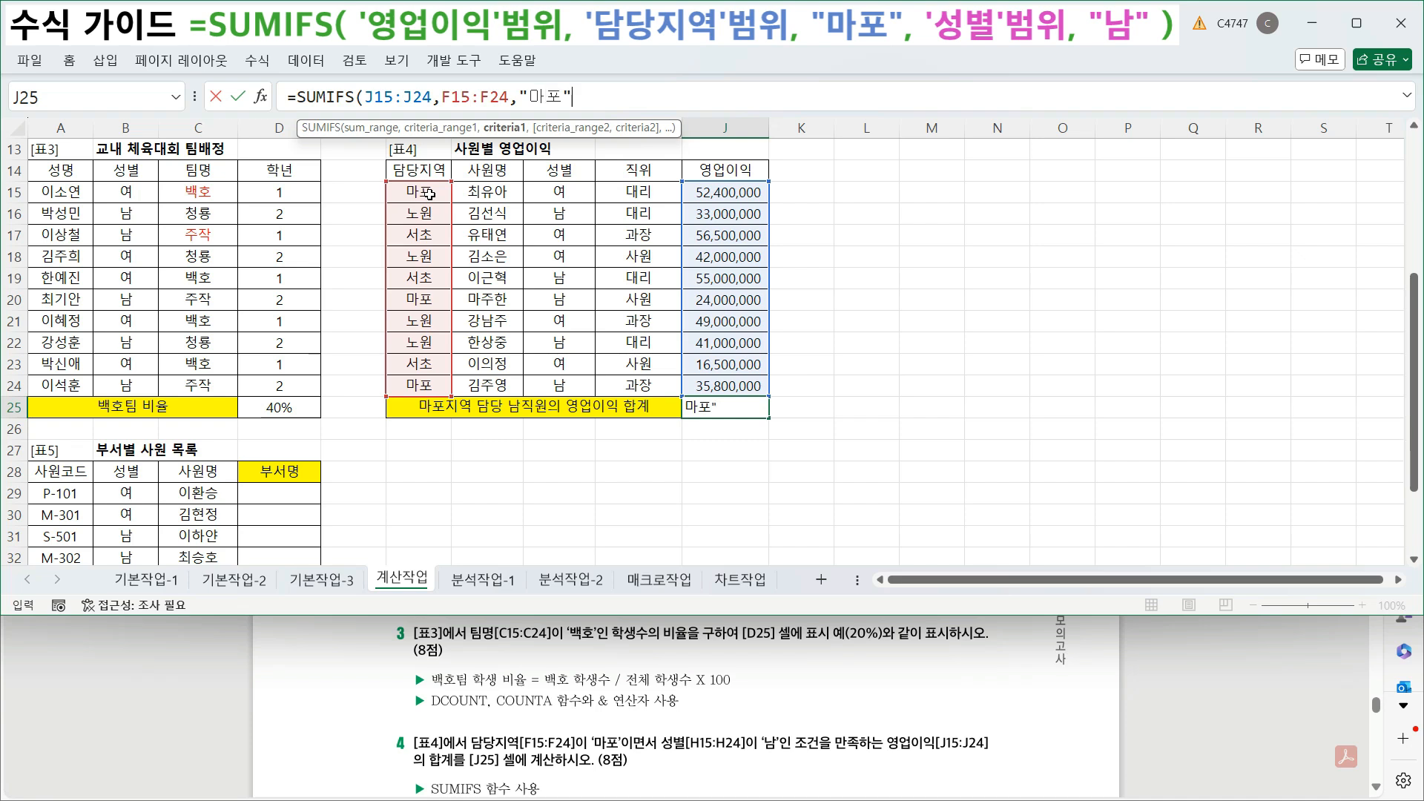
text(,)
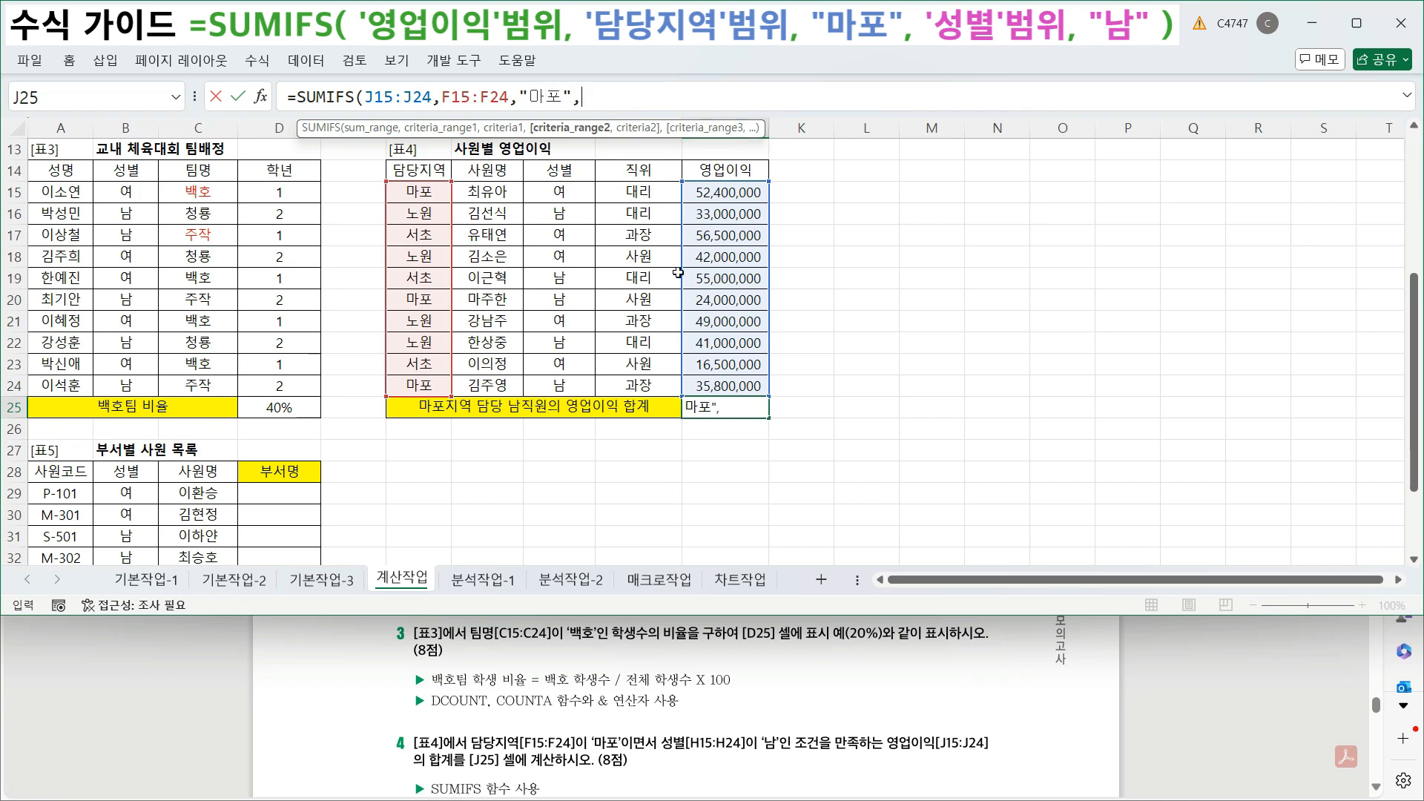
- Complete the SUMIFS formula in J25 with H15:H24 as the second criteria range and "남" as its criterion
drag(570, 195, 570, 382)
text(,)
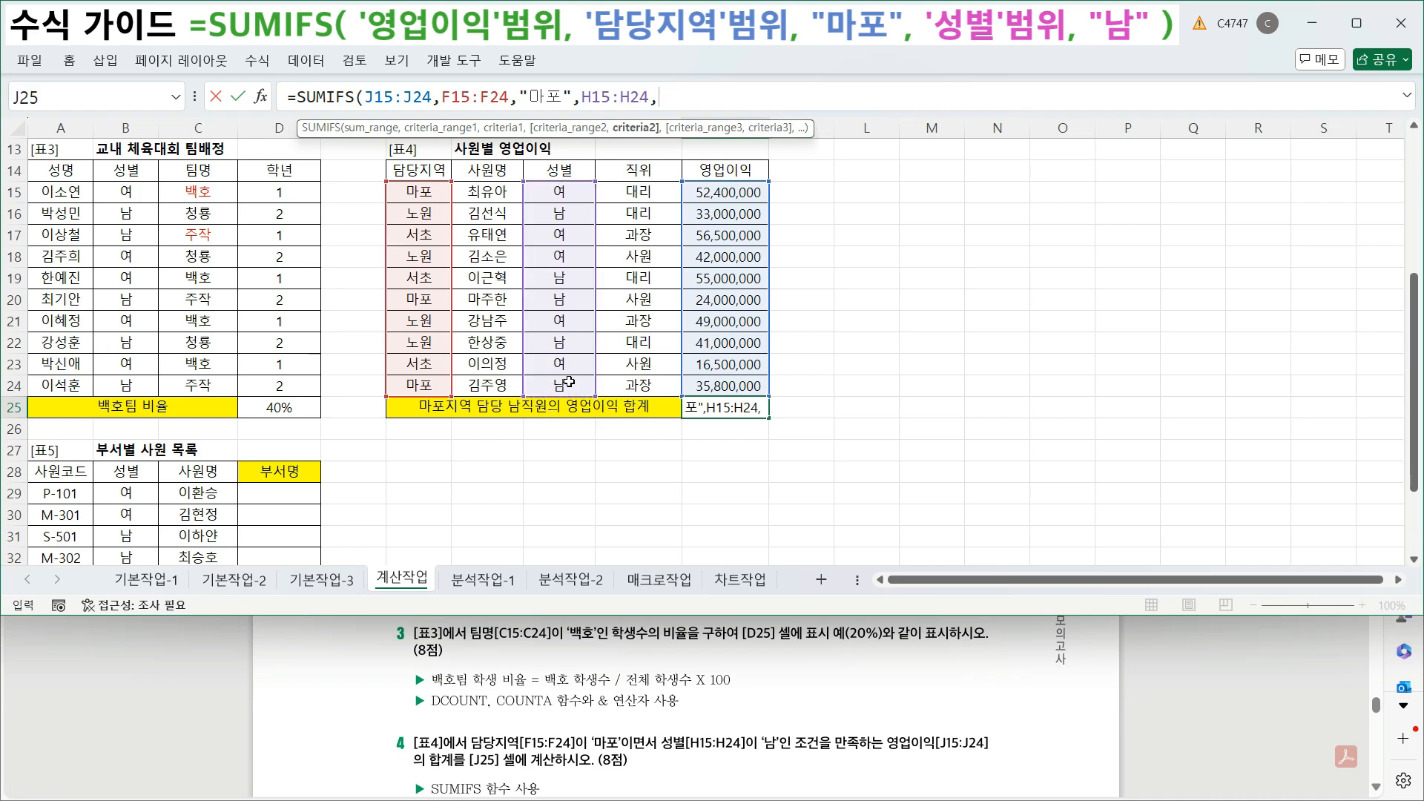
click(584, 216)
key(BackSpace)
key(BackSpace)
key(BackSpace)
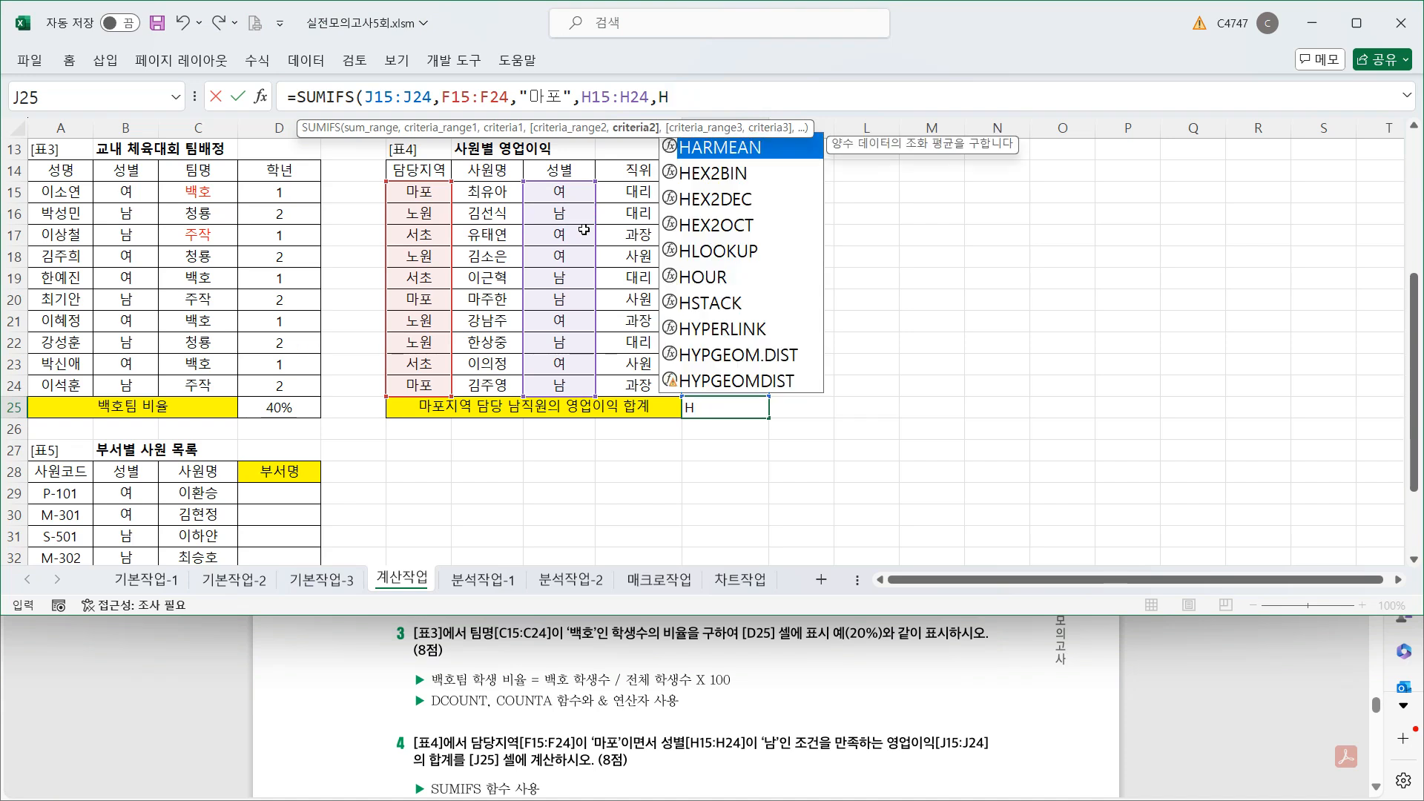
text("남")
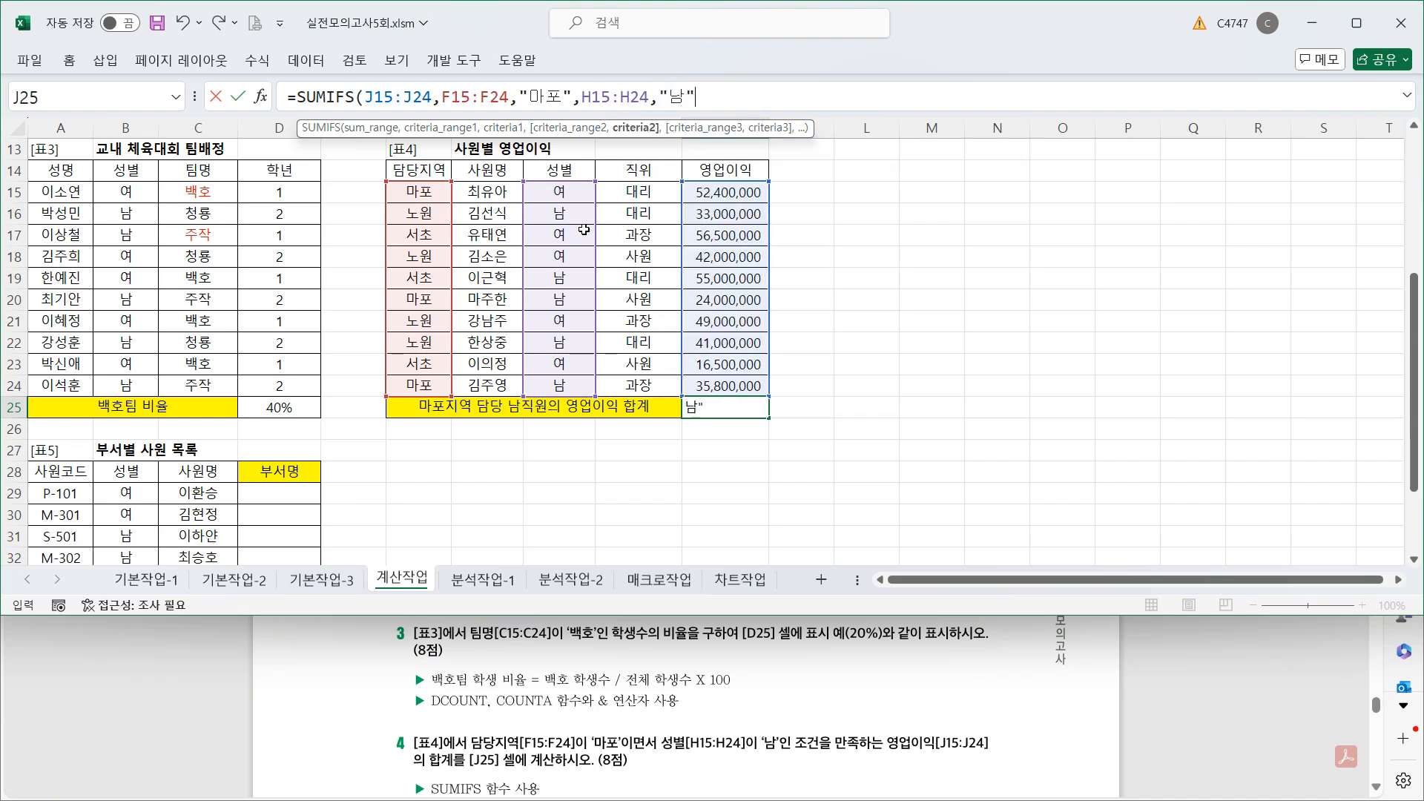
text())
key(ctrl+Return)
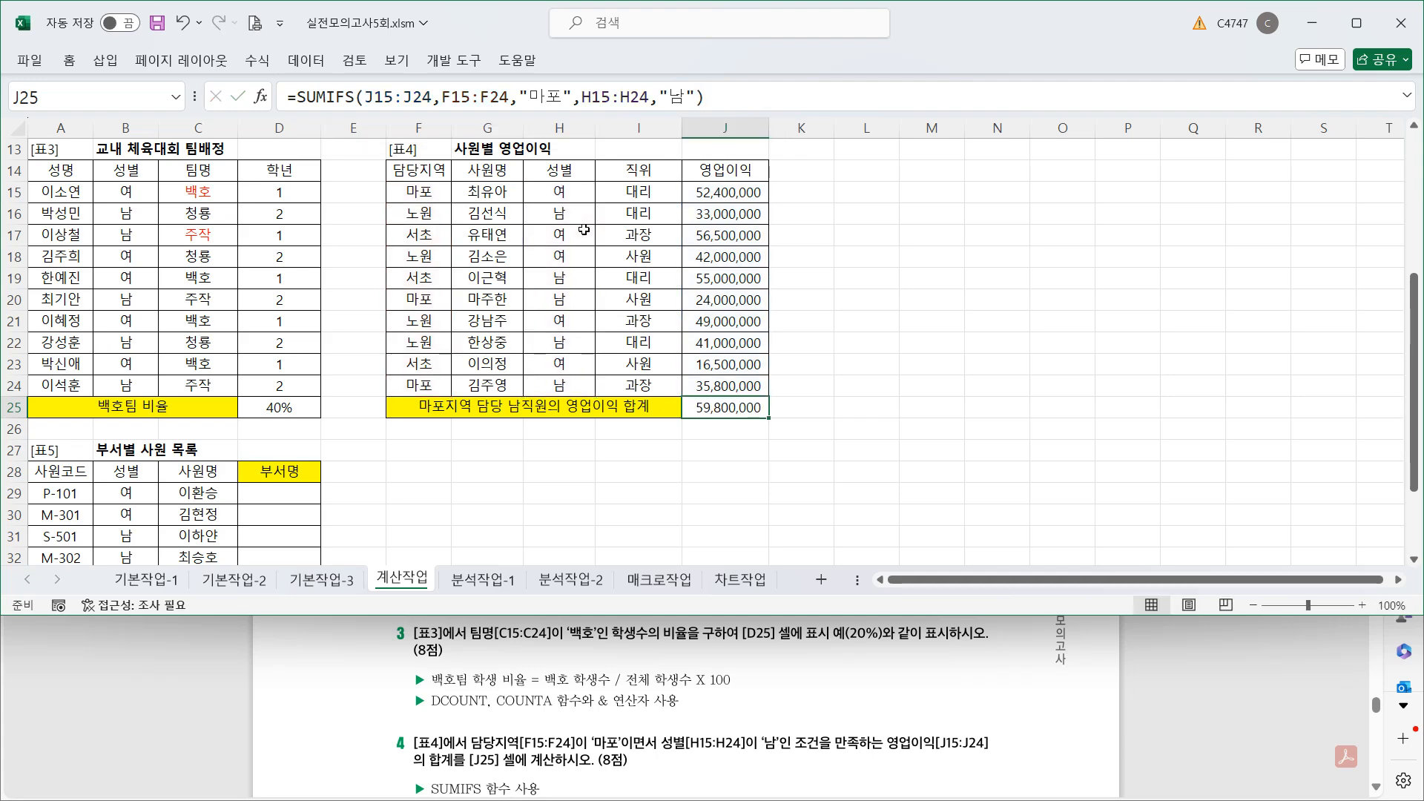
- Enter =LEFT(A29,1) in D29 of 표5 to extract the first character of the 사원코드
scroll(586, 231, down, 5)
click(290, 191)
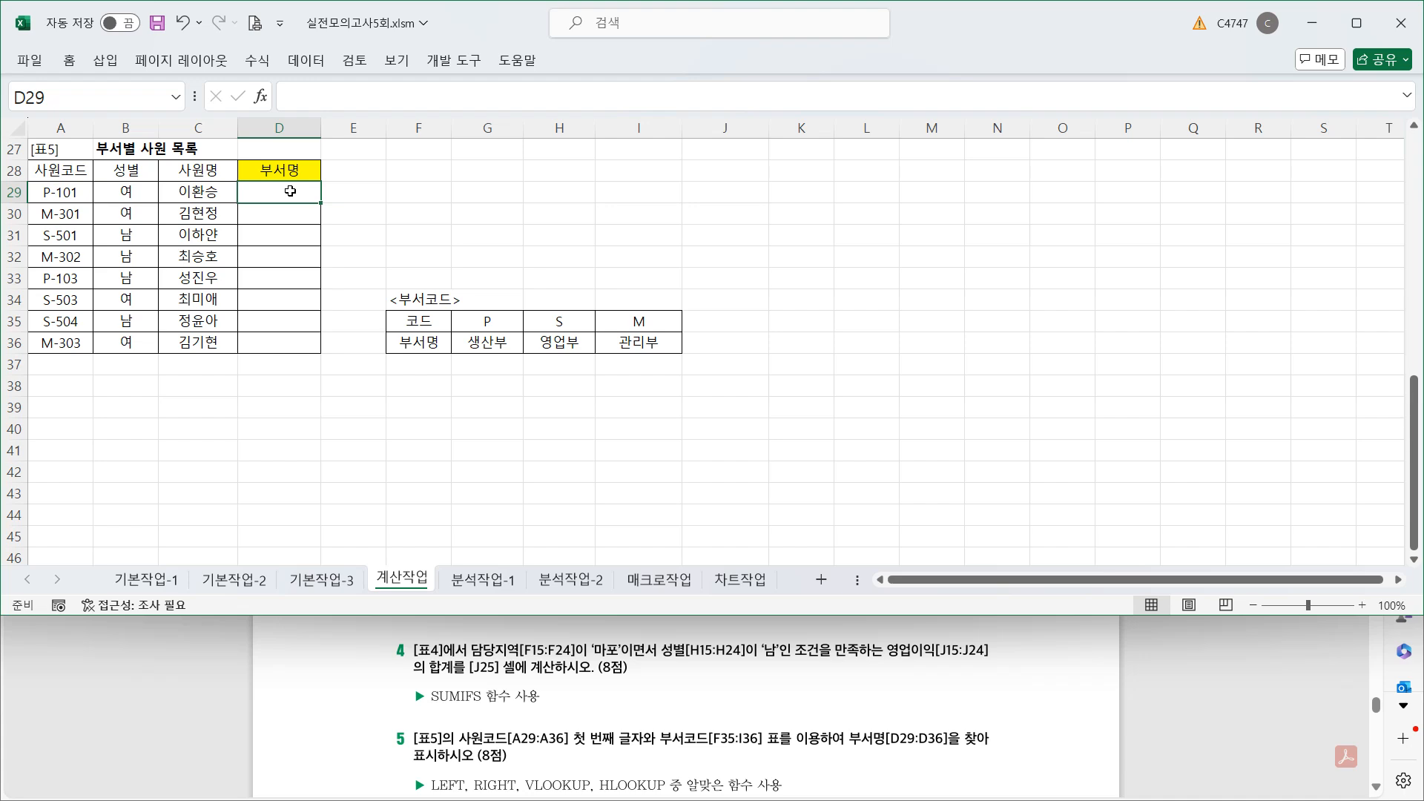
drag(421, 330, 663, 341)
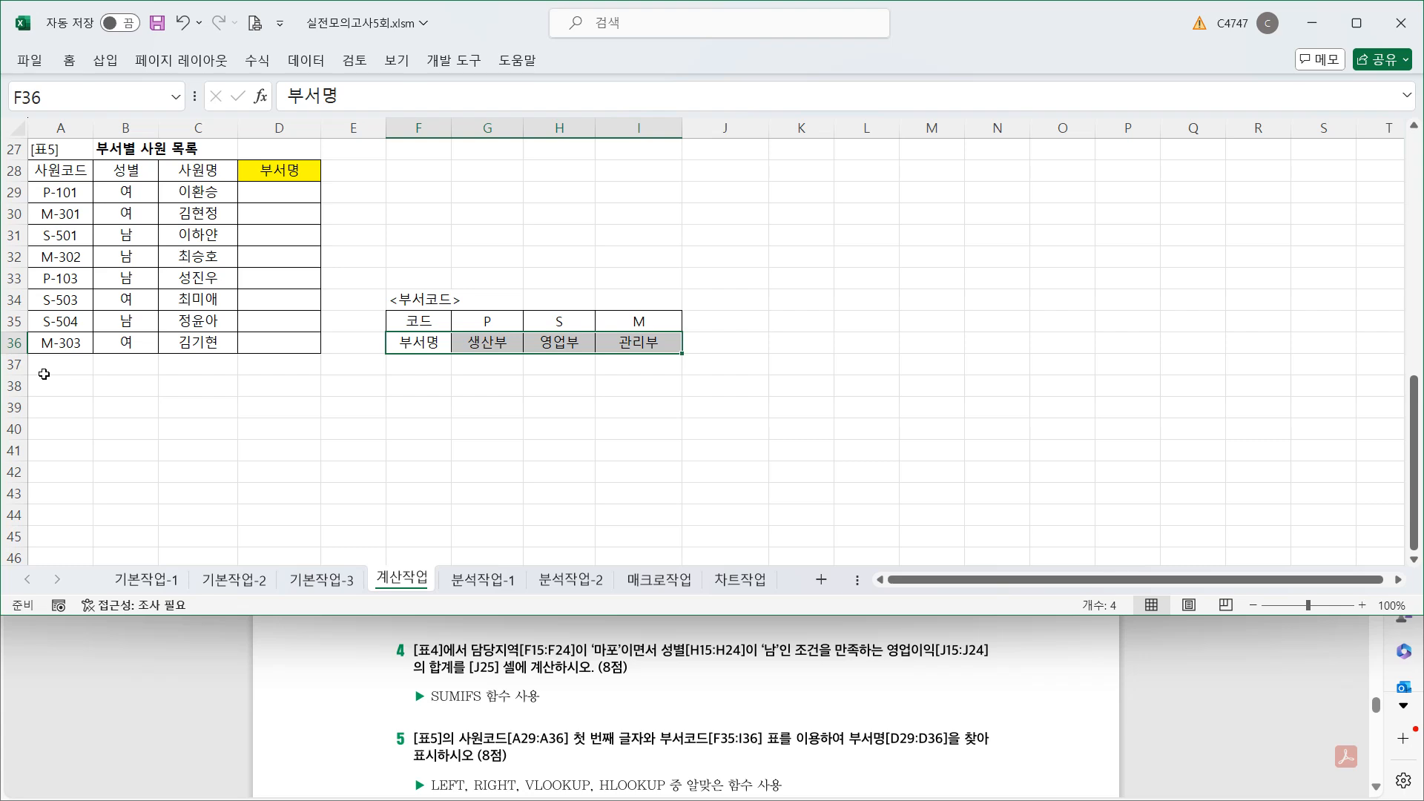
click(269, 189)
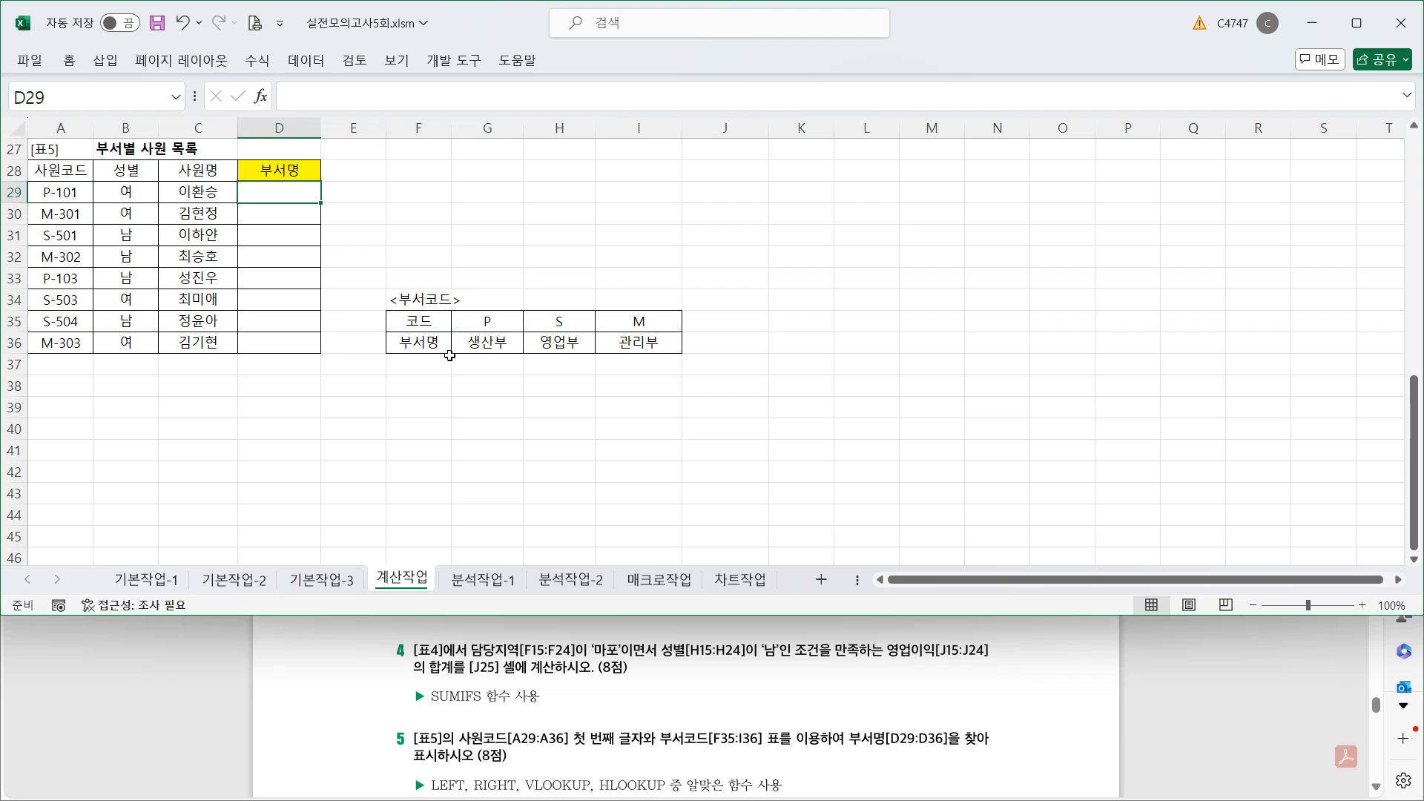
click(419, 90)
text(=)
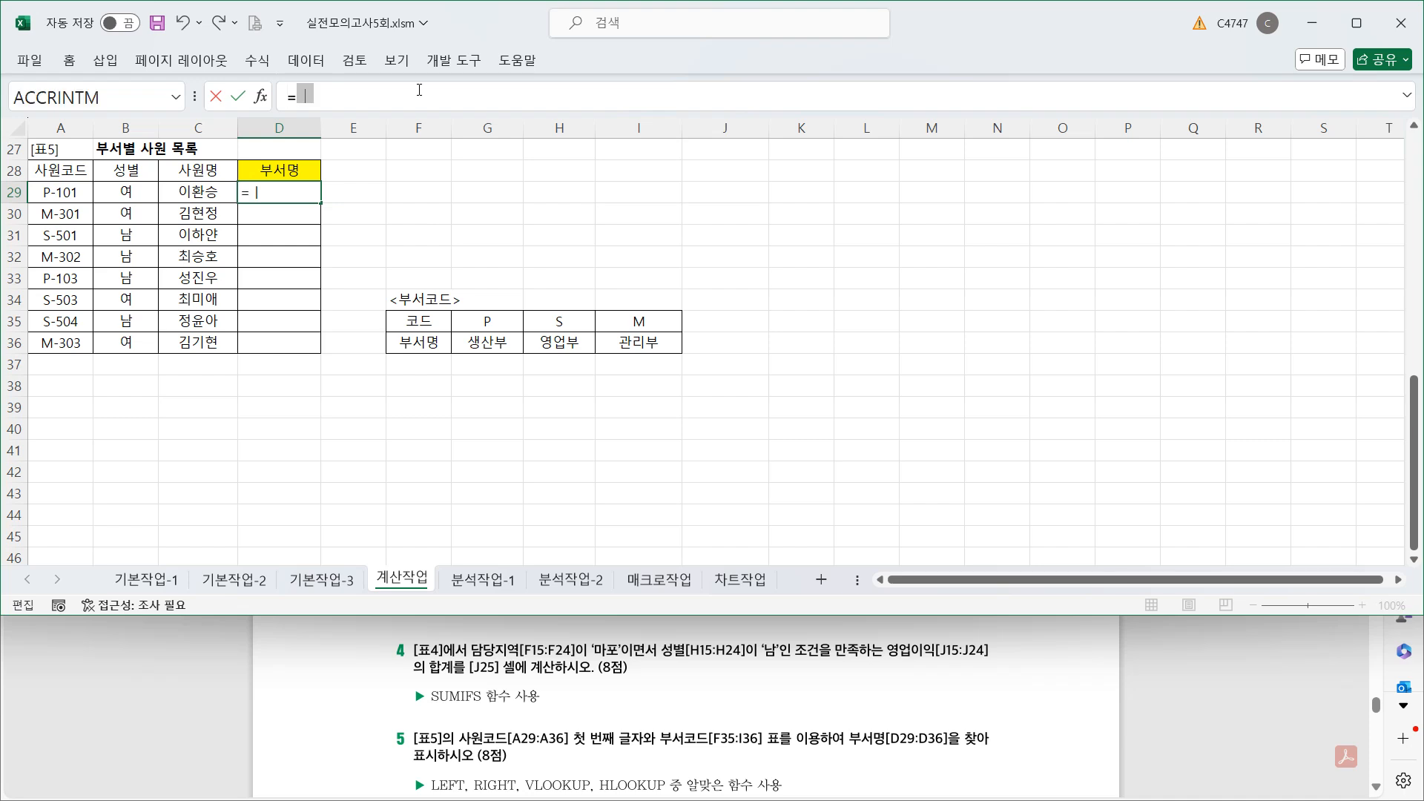
text(le)
key(Tab)
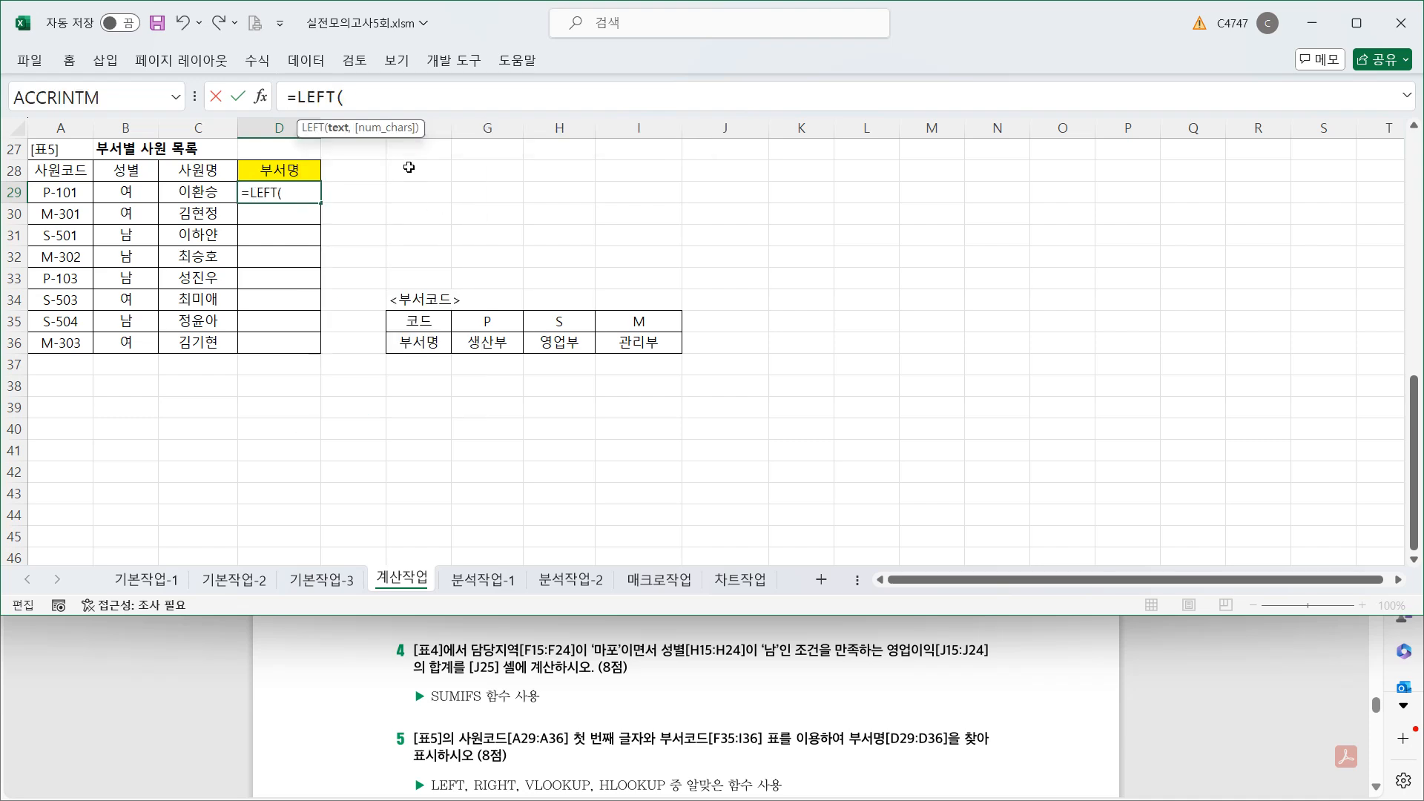
click(57, 190)
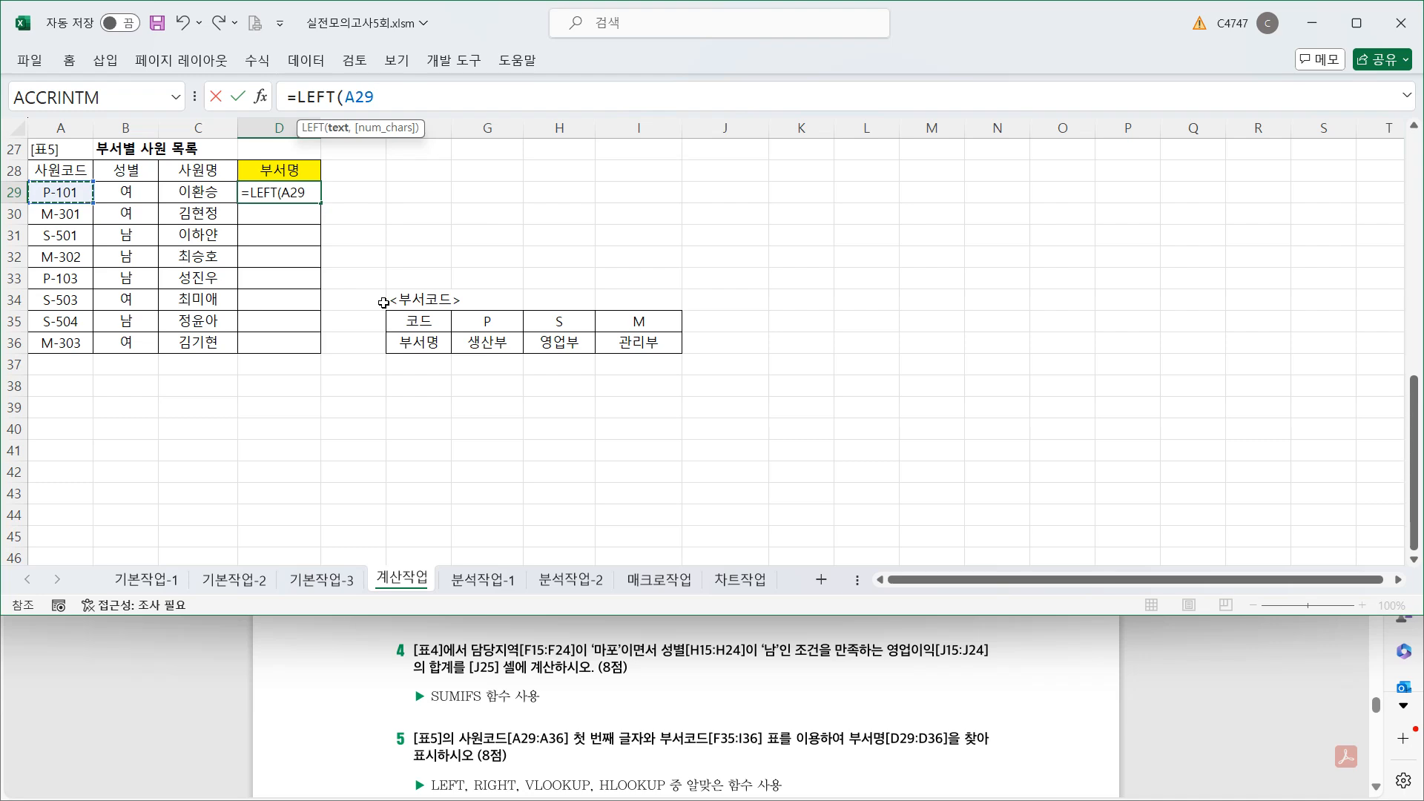
text(,1))
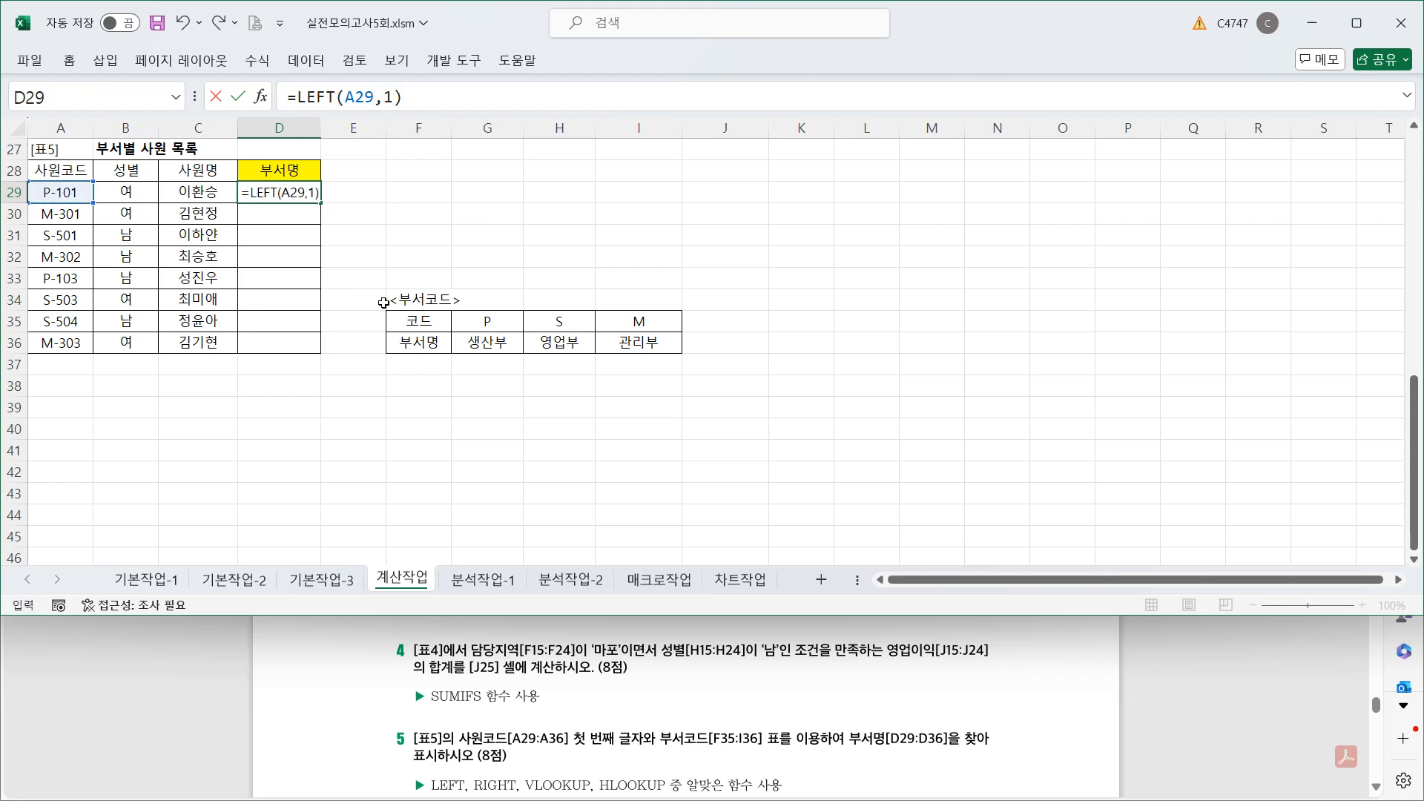
key(ctrl+Return)
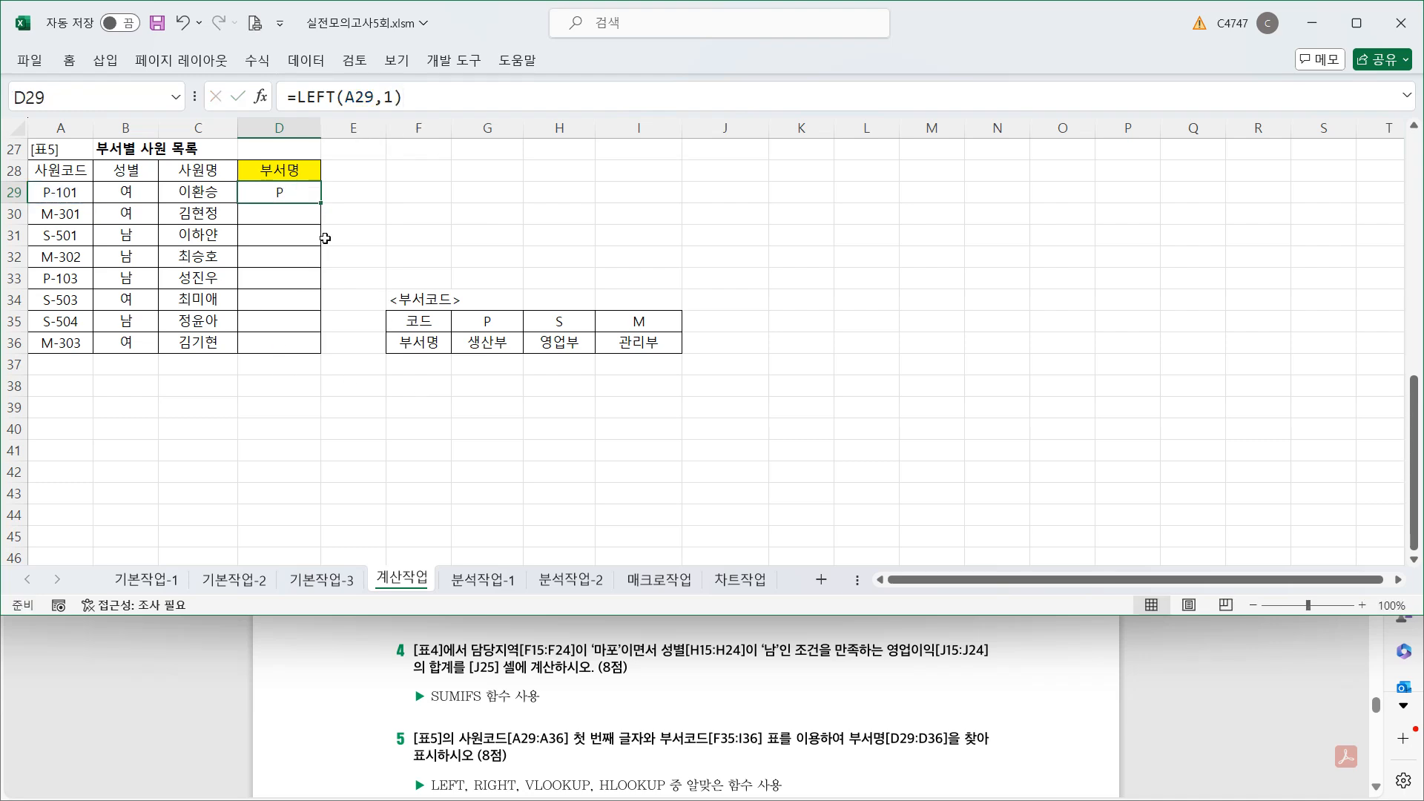
- Fill the LEFT formula down to D36, and in D29 wrap it in HLOOKUP with LEFT(A29,1) as the lookup value
double_click(321, 203)
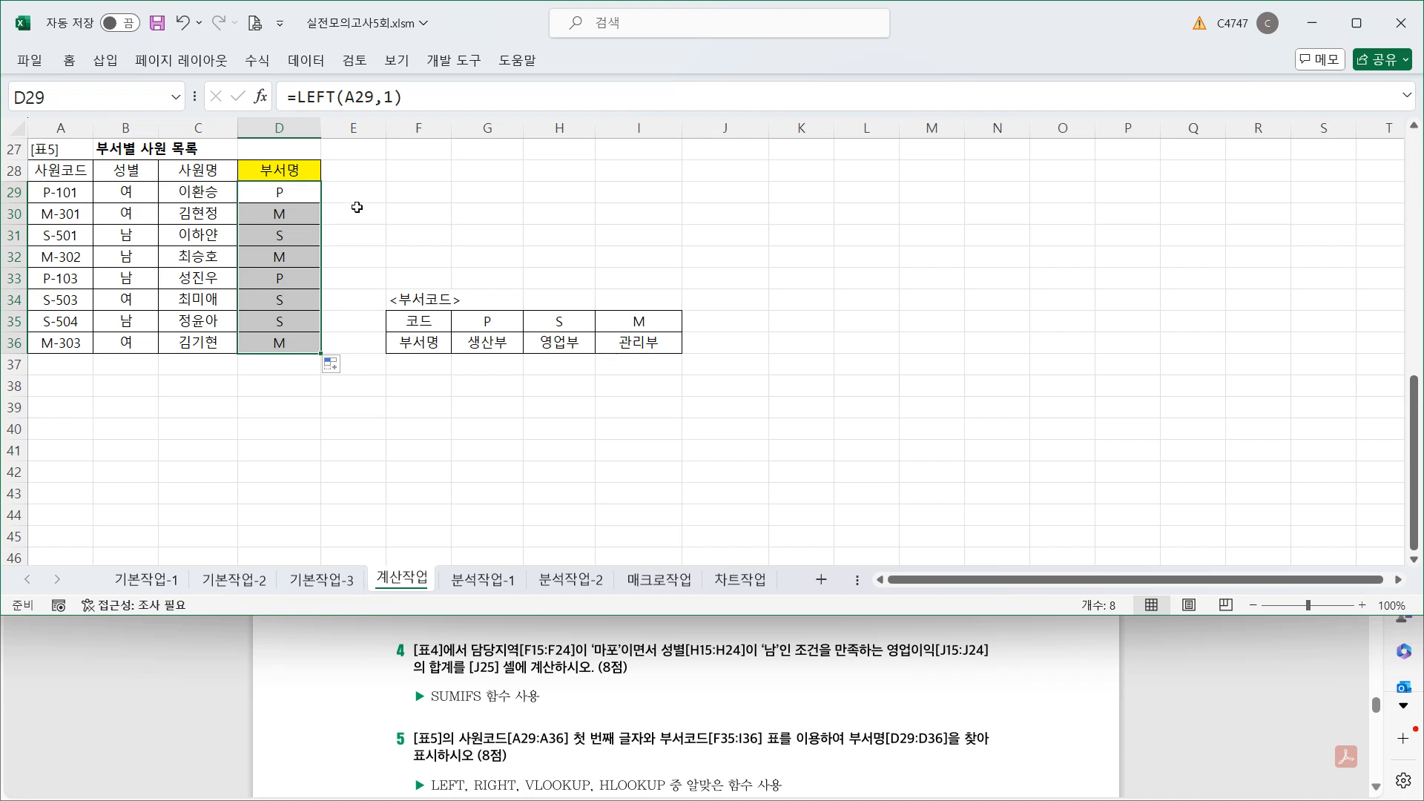
click(303, 195)
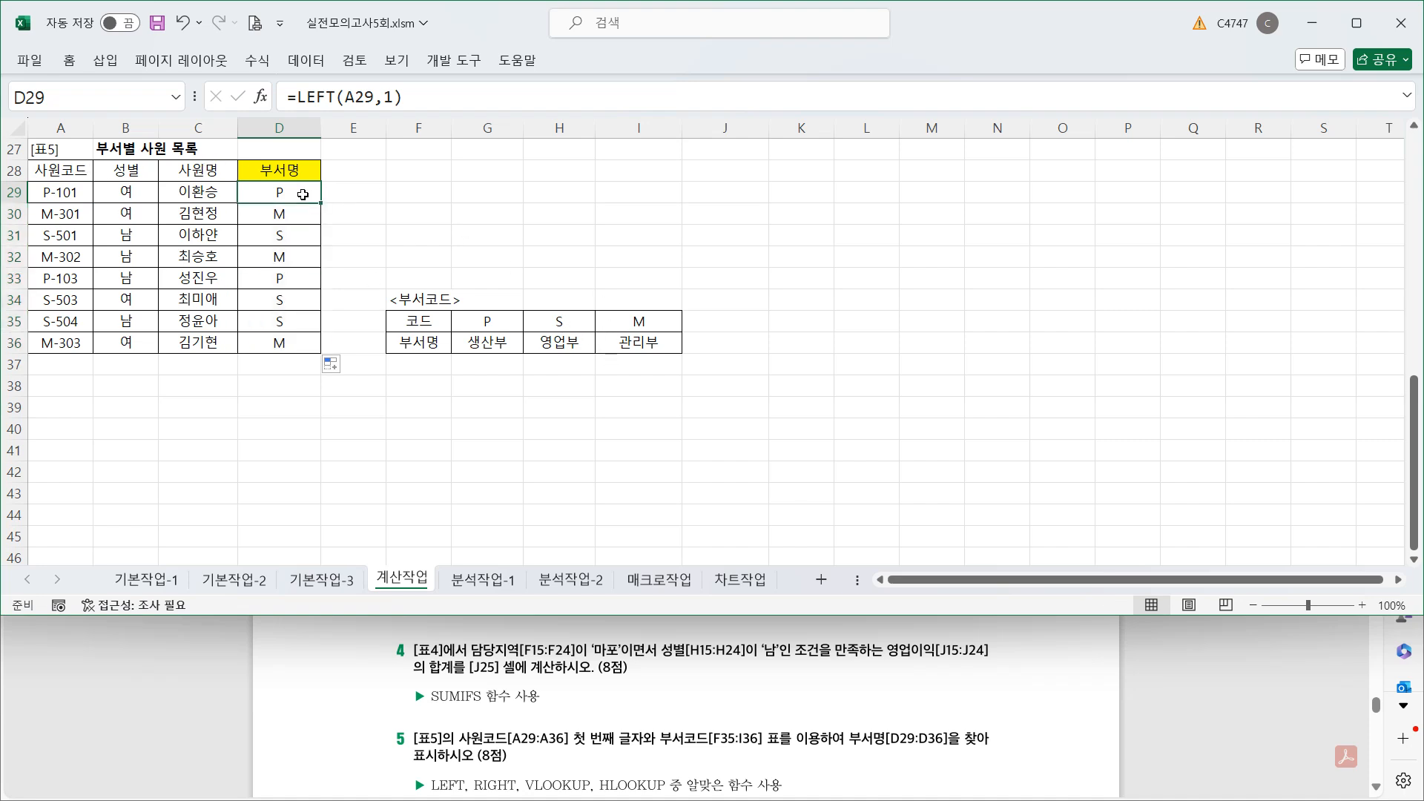
click(301, 96)
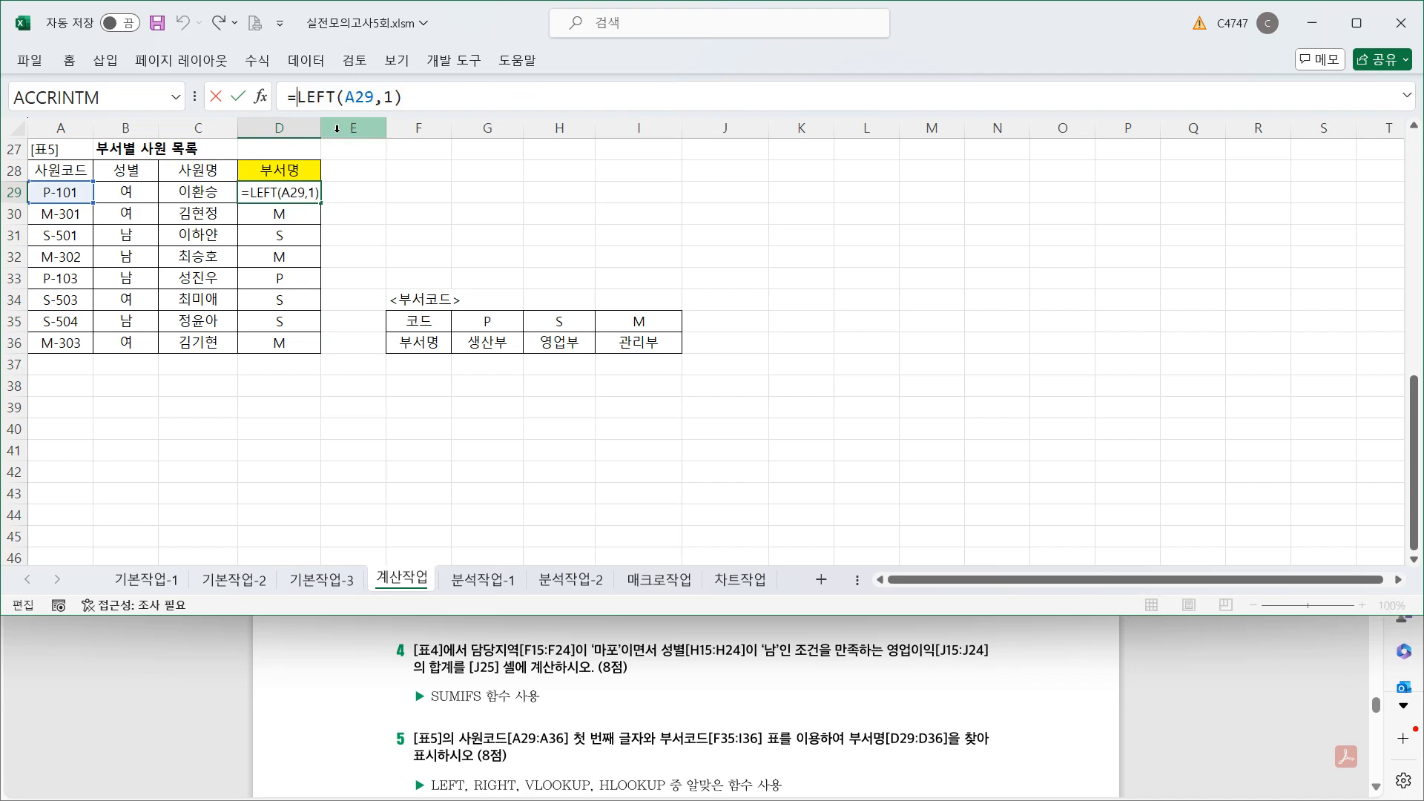
text(HLOOKUP()
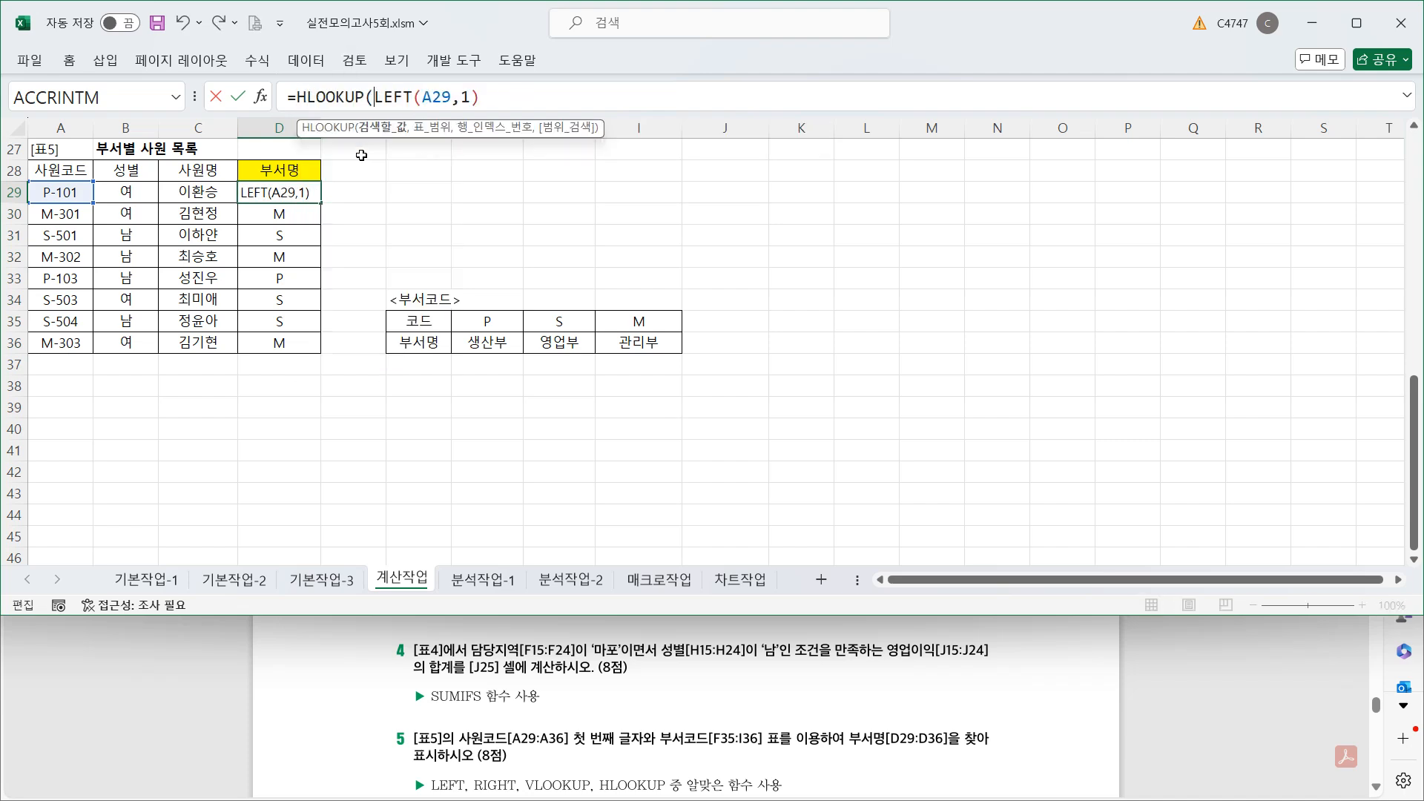
drag(386, 94, 559, 95)
click(553, 94)
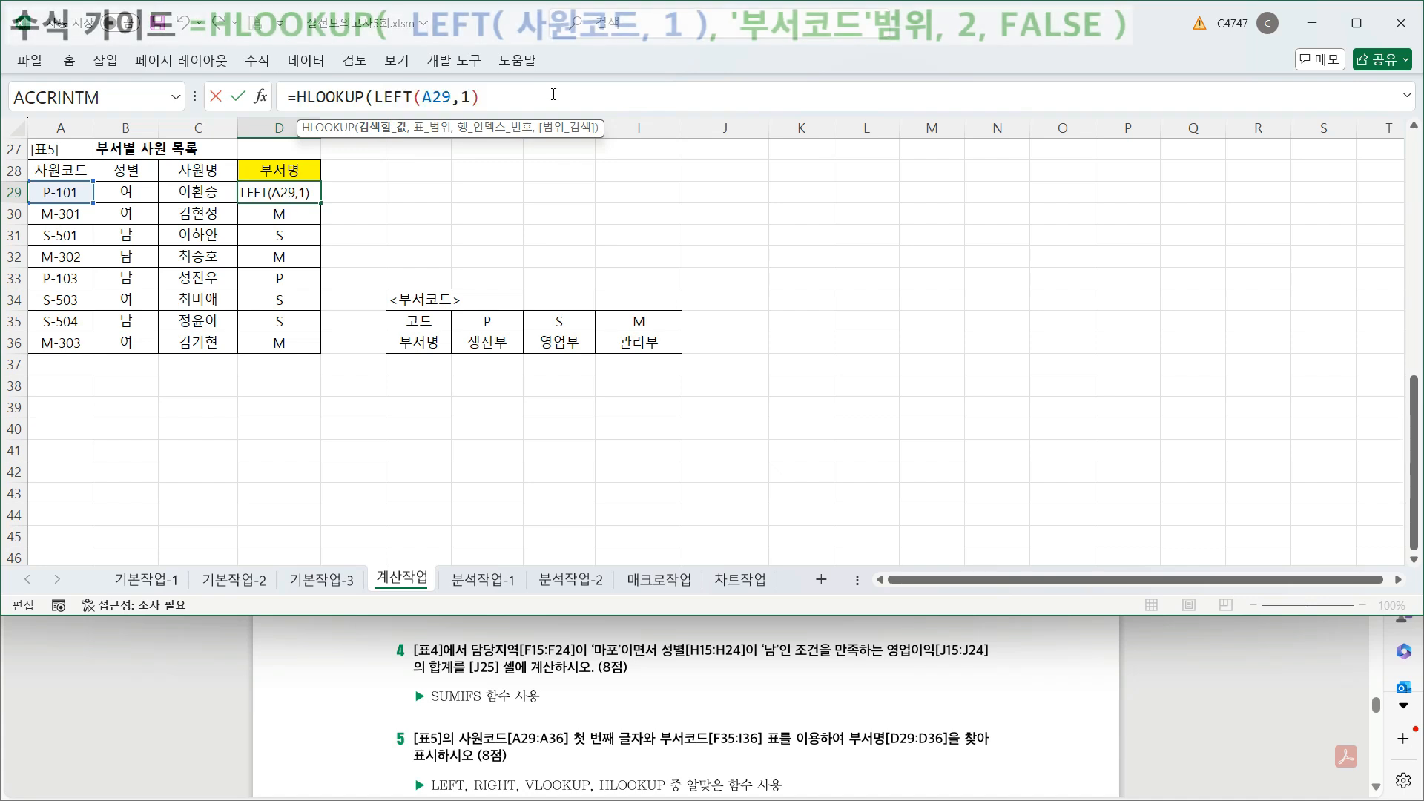
text(,)
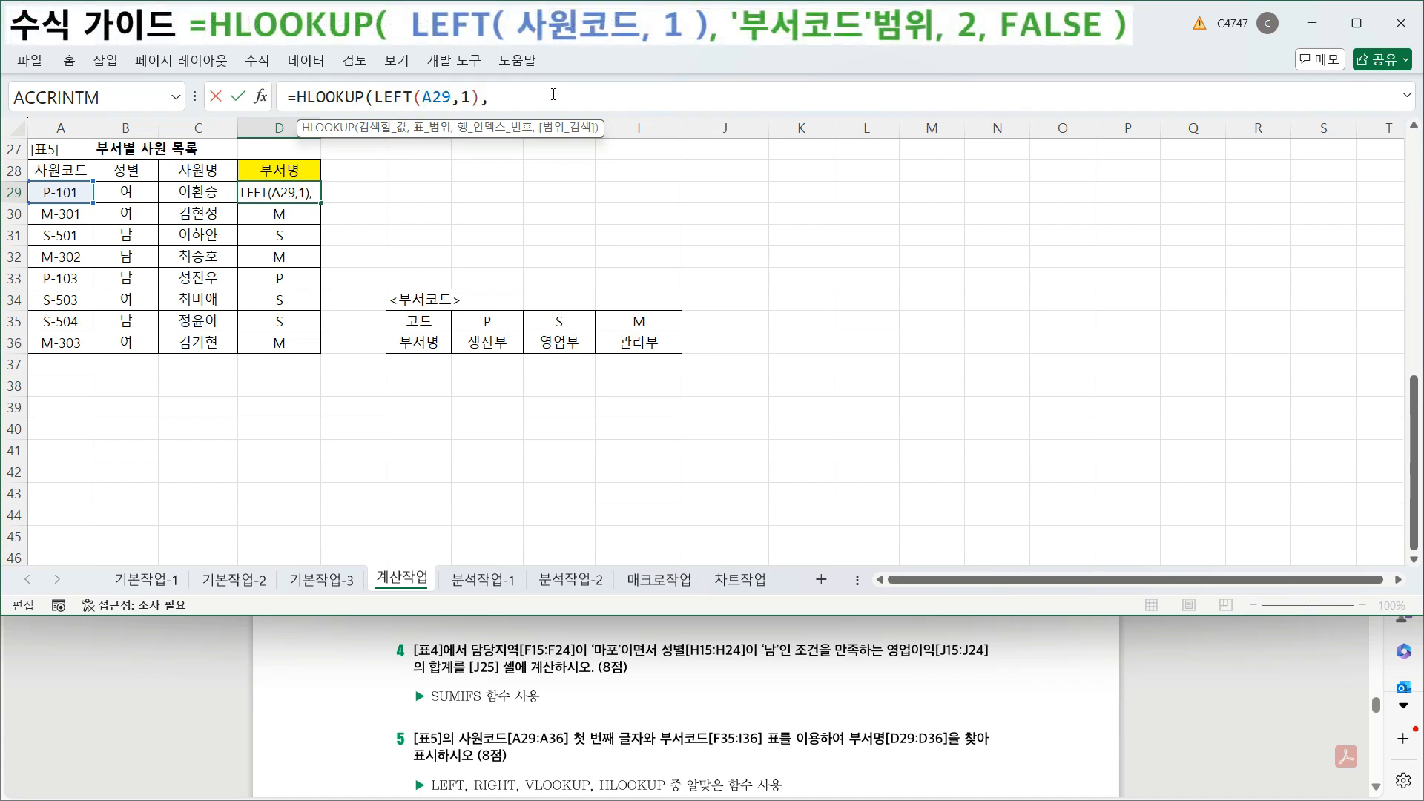
- Complete the HLOOKUP in D29 with table range $G$35:$I$36, row index 2 and FALSE, and fill the formula down to D36
drag(502, 323, 634, 342)
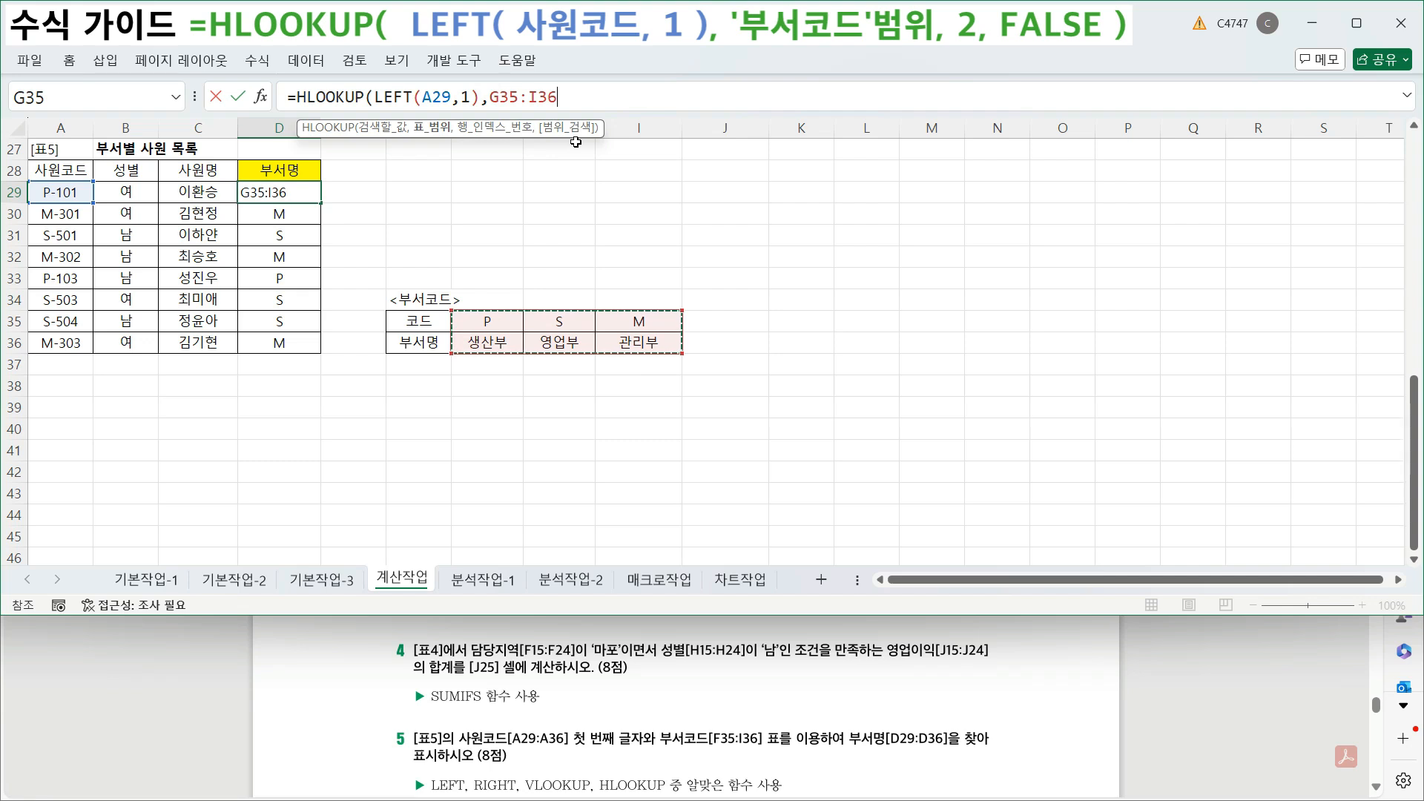
key(F4)
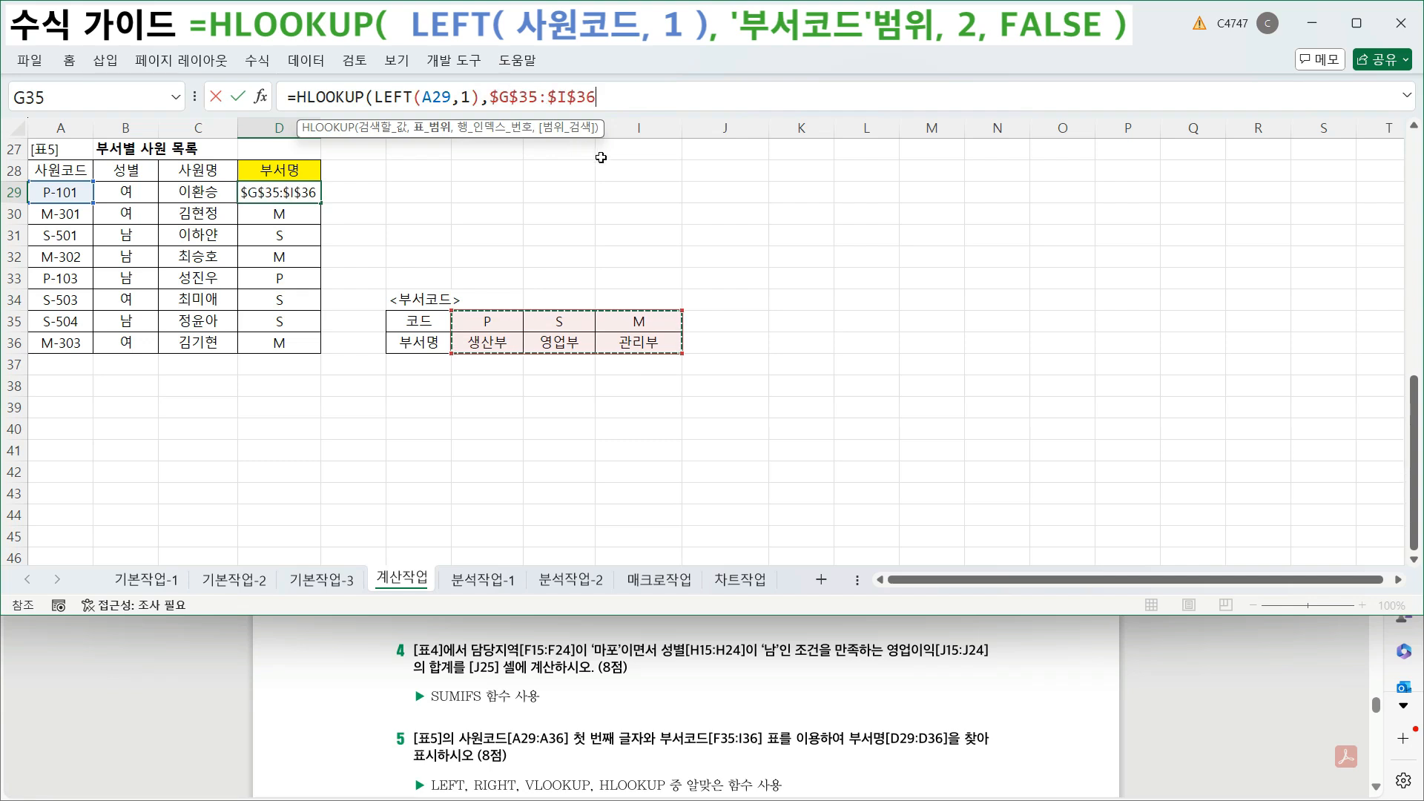
text(,)
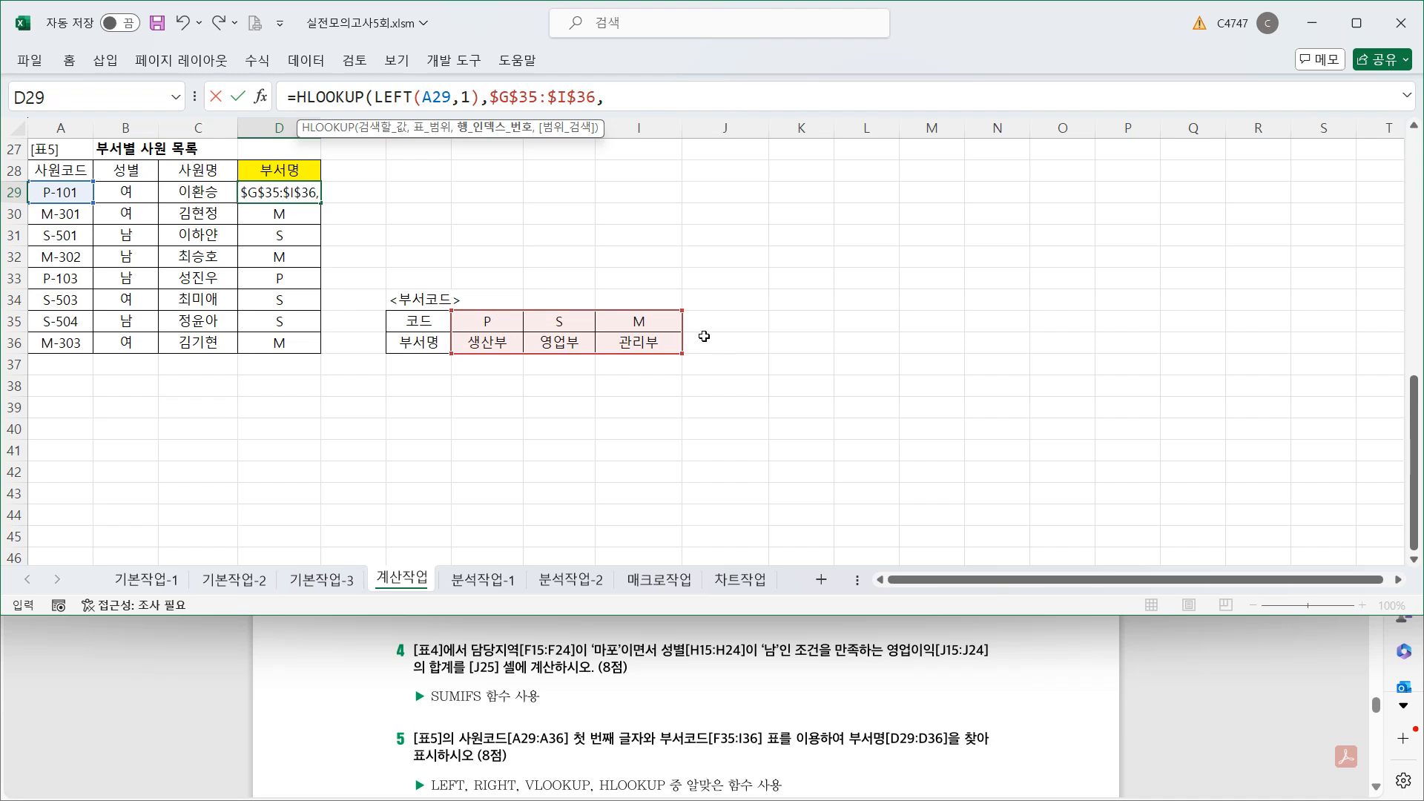
text(2,)
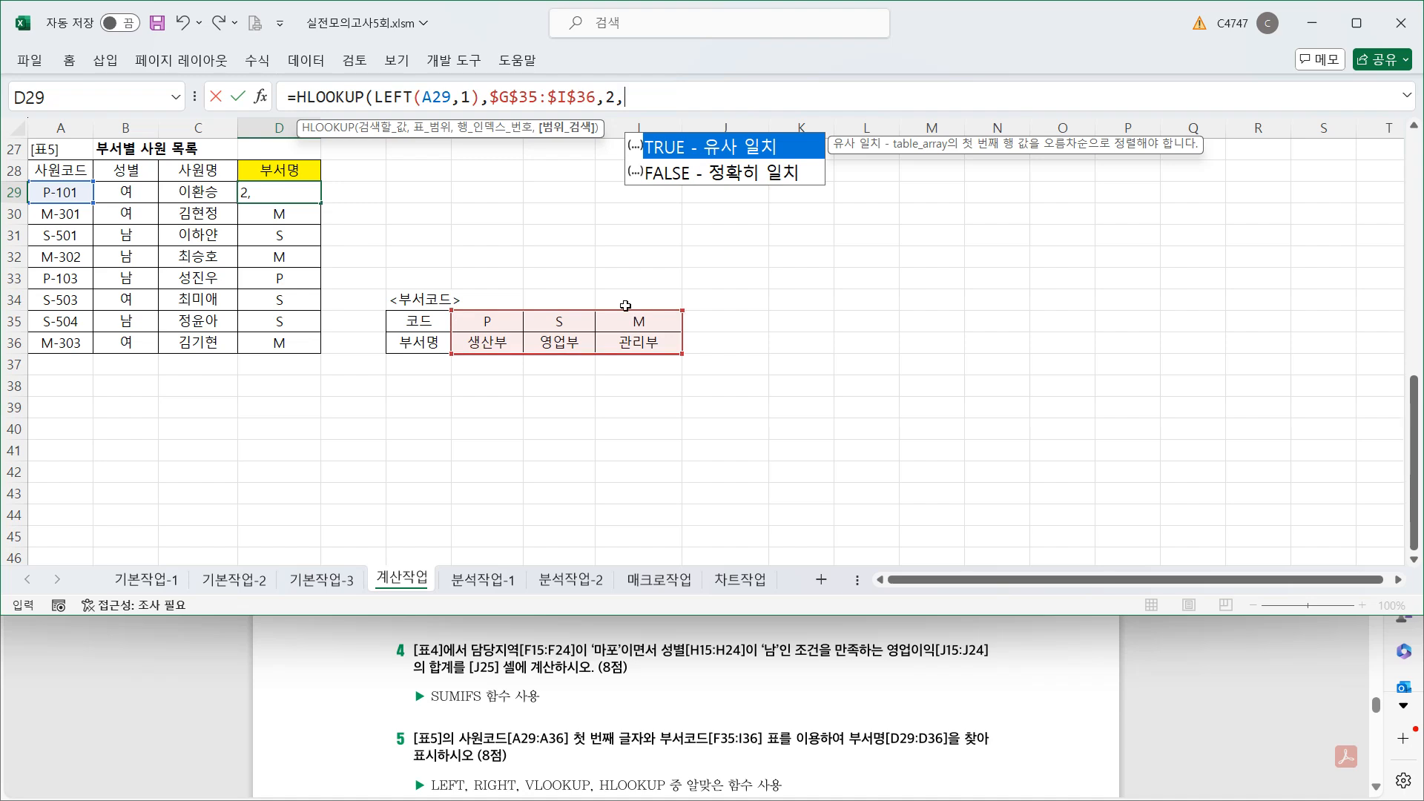
double_click(671, 171)
text())
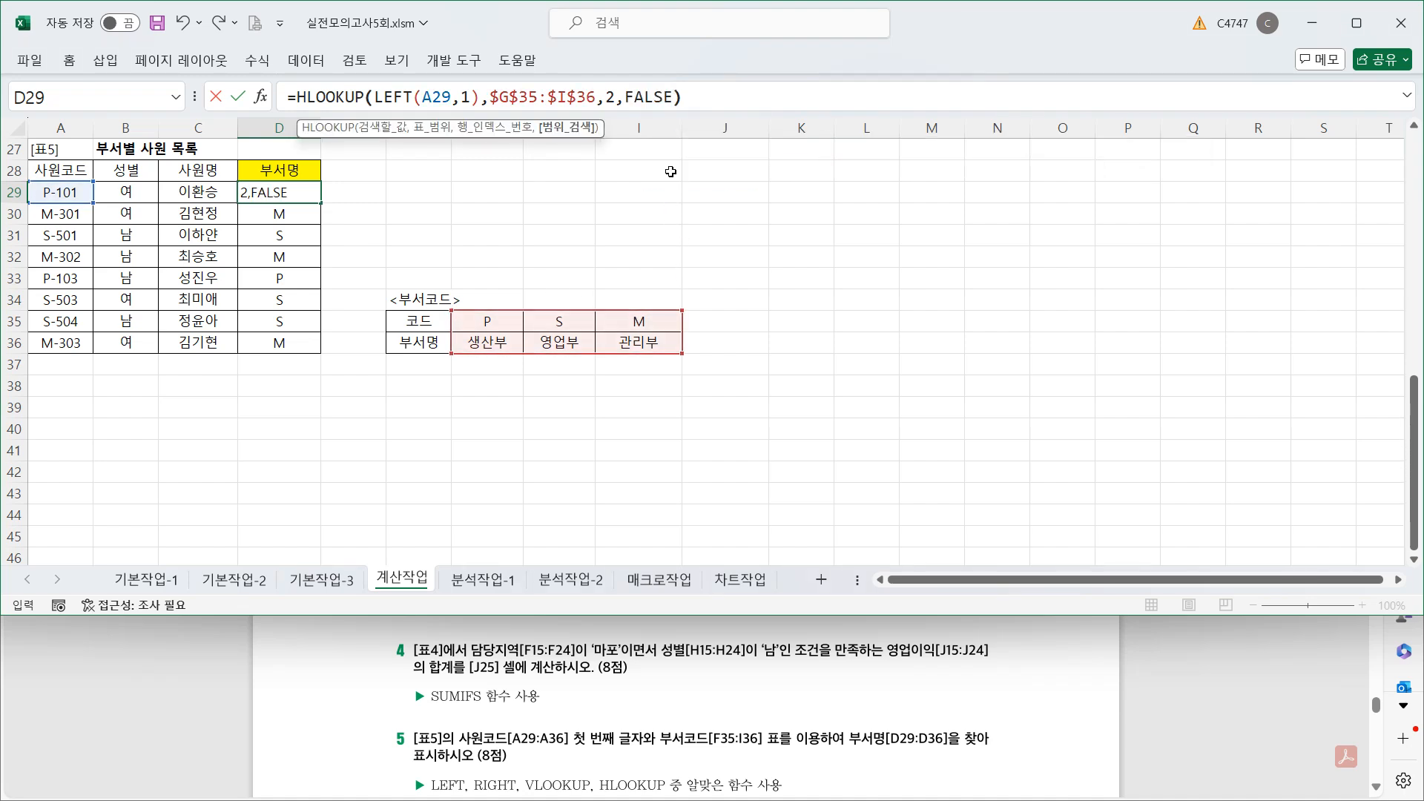
key(ctrl+Return)
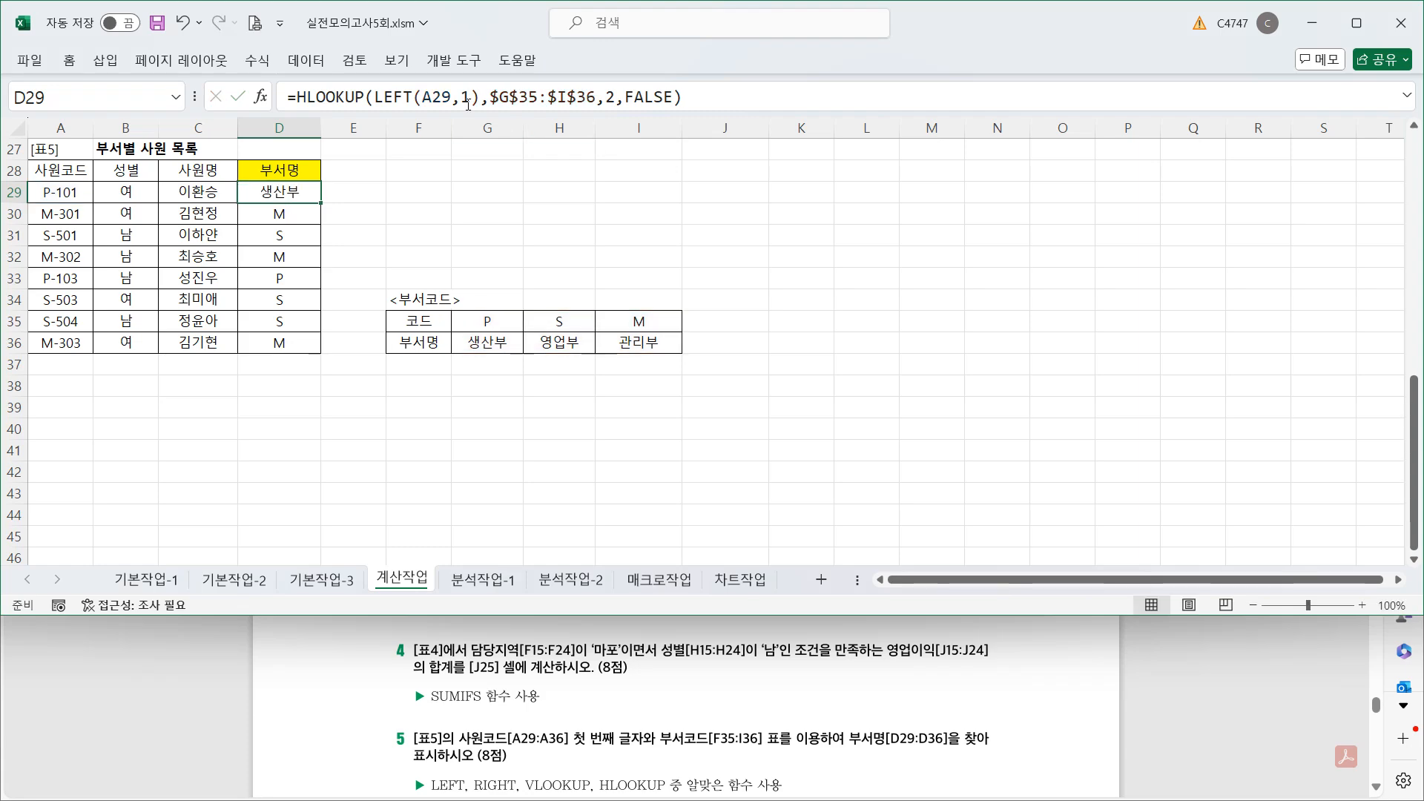
double_click(320, 202)
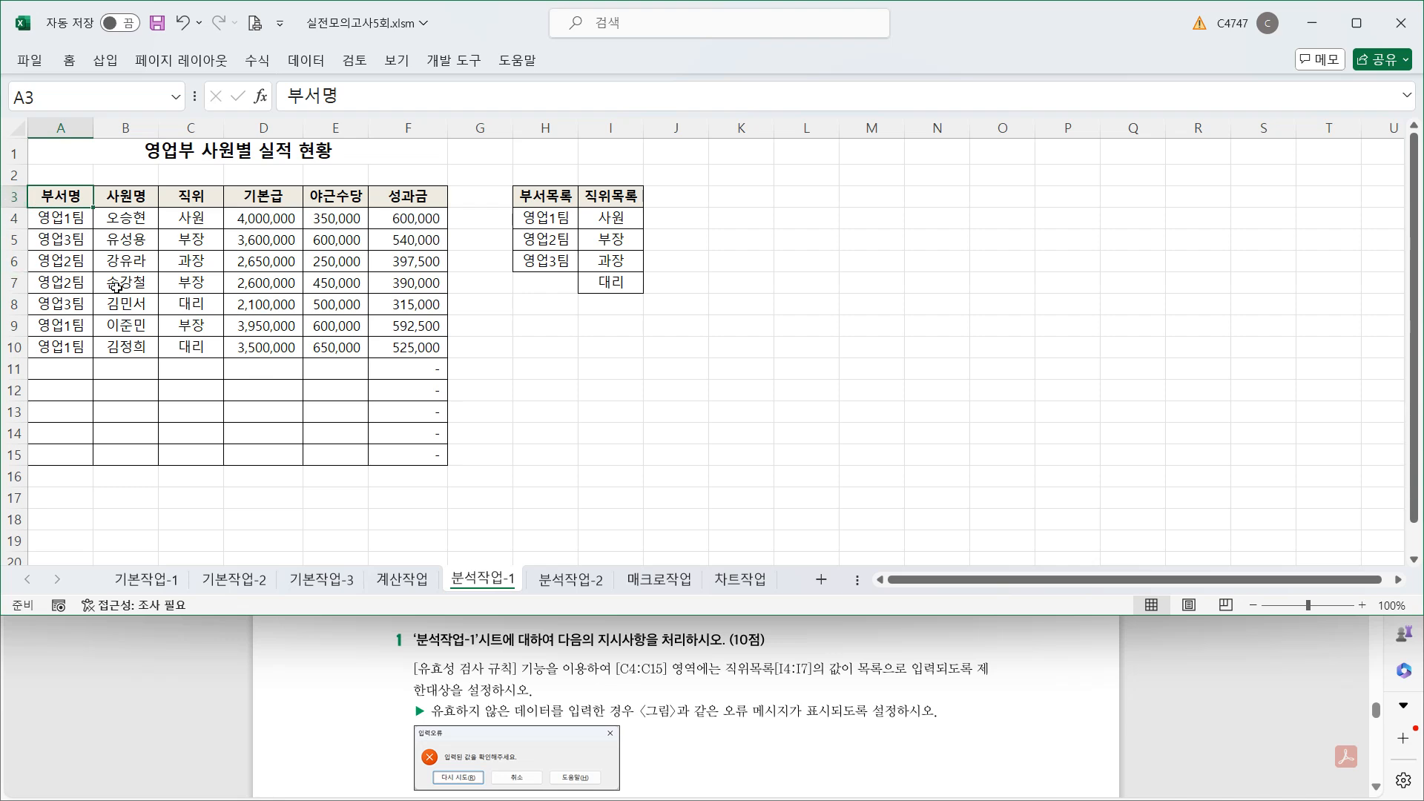
- On the 분석작업-1 sheet, set a data validation rule for C4:C15 allowing a 목록 sourced from 직위목록 $I$4:$I$7
drag(181, 218, 178, 454)
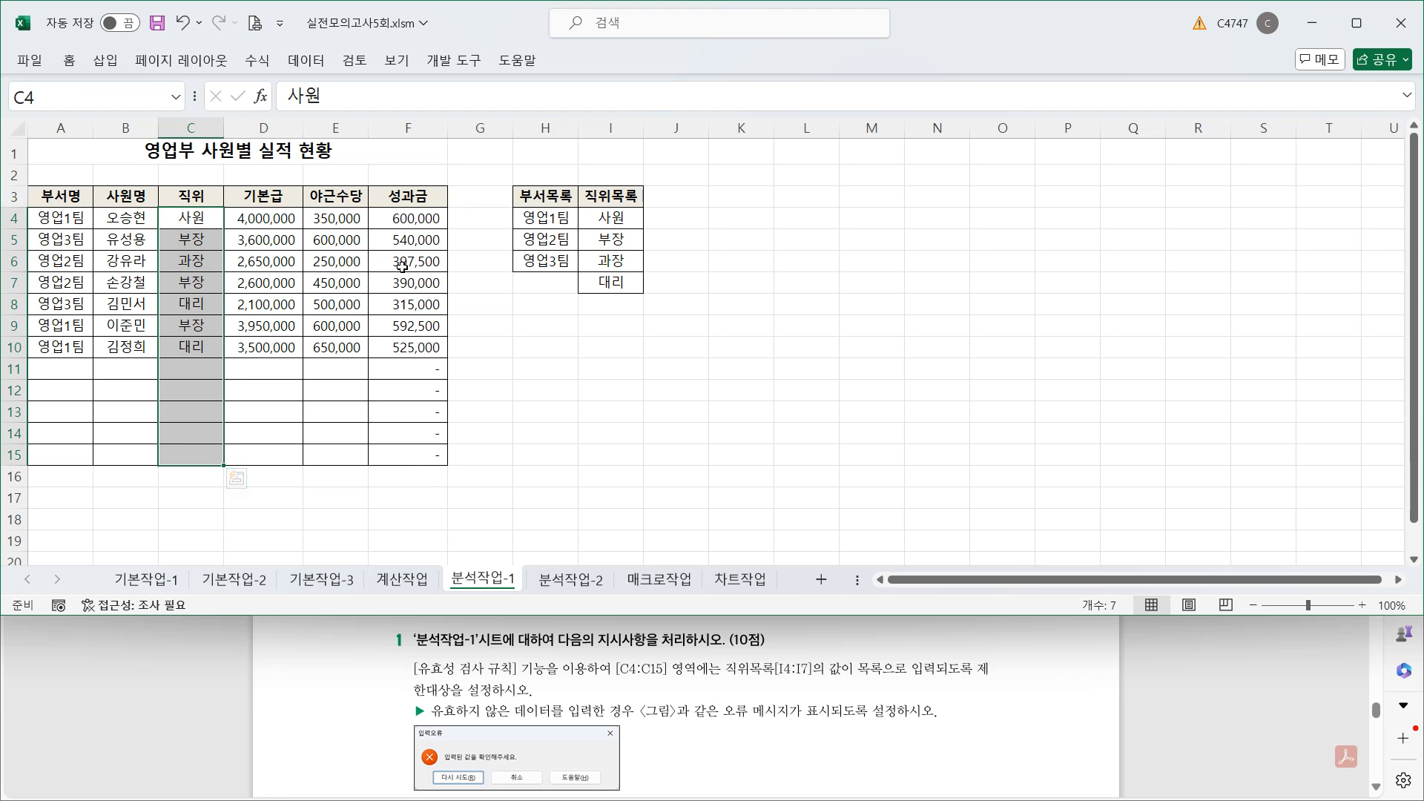
click(312, 61)
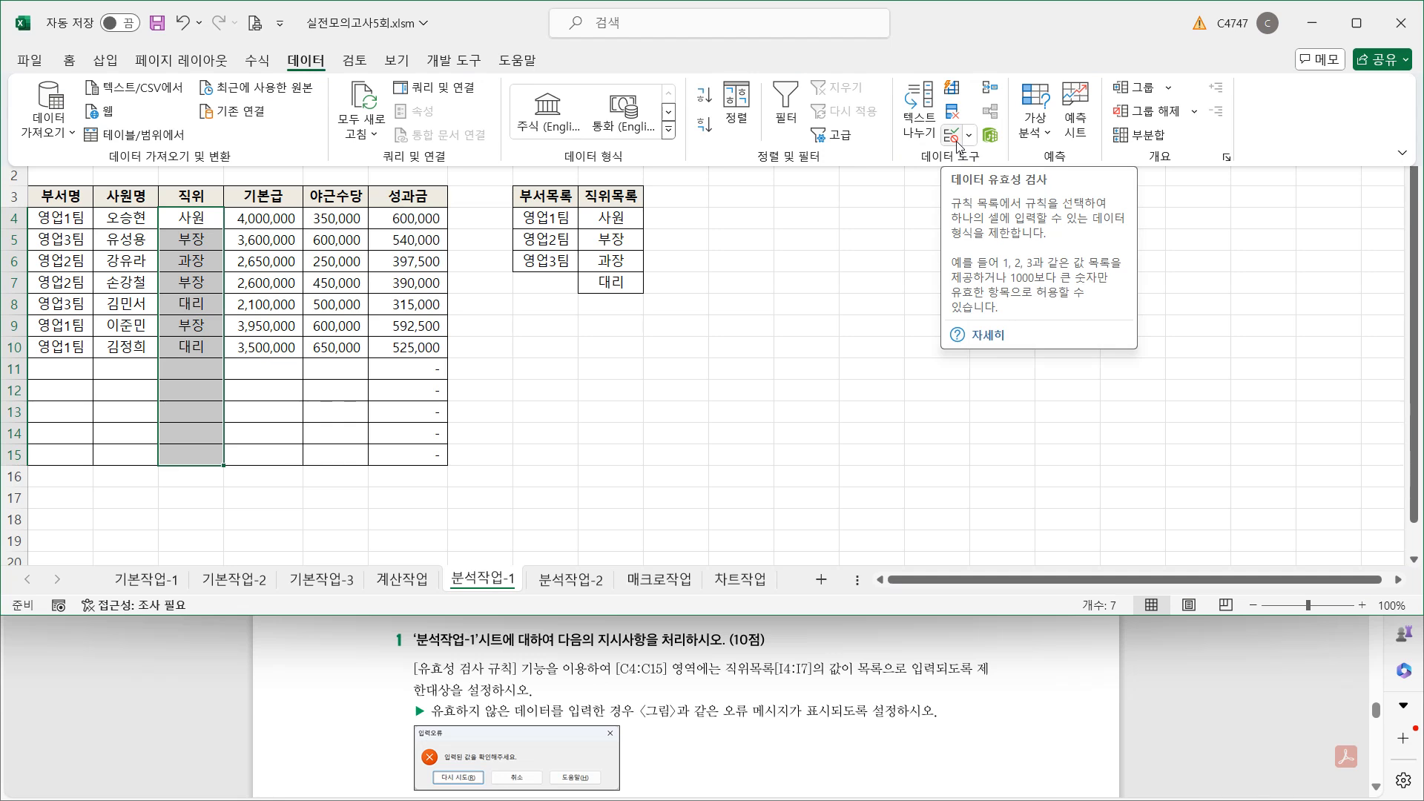
click(953, 136)
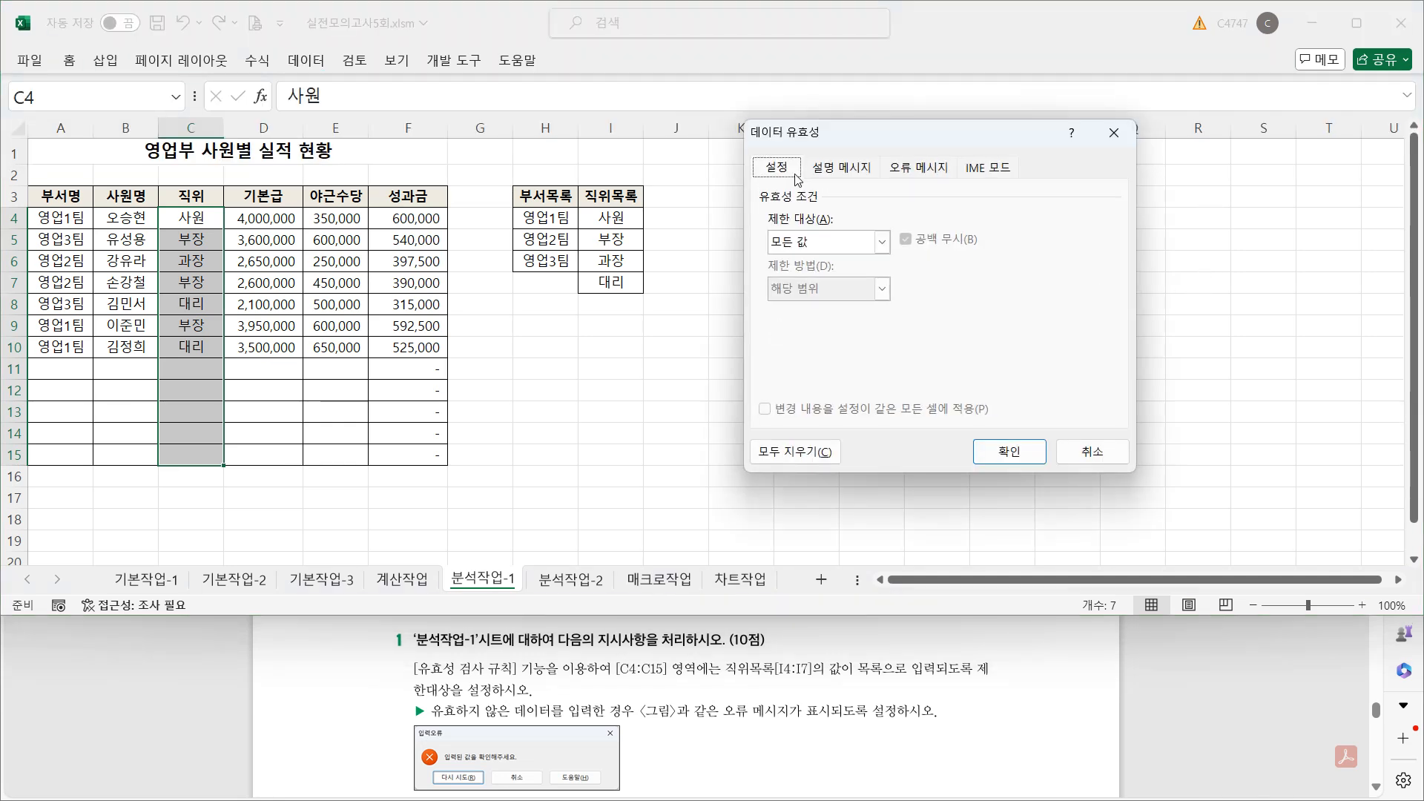
click(885, 243)
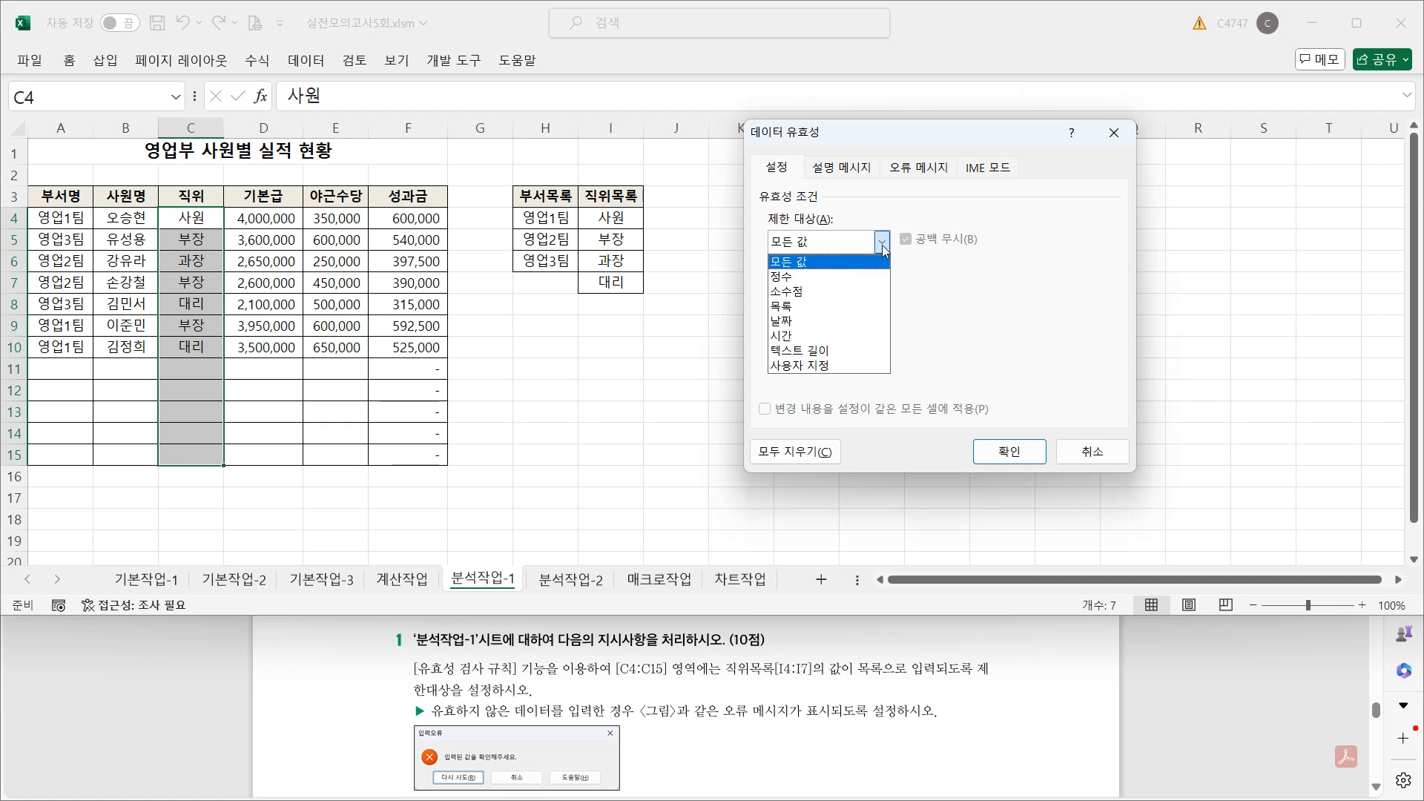
click(851, 307)
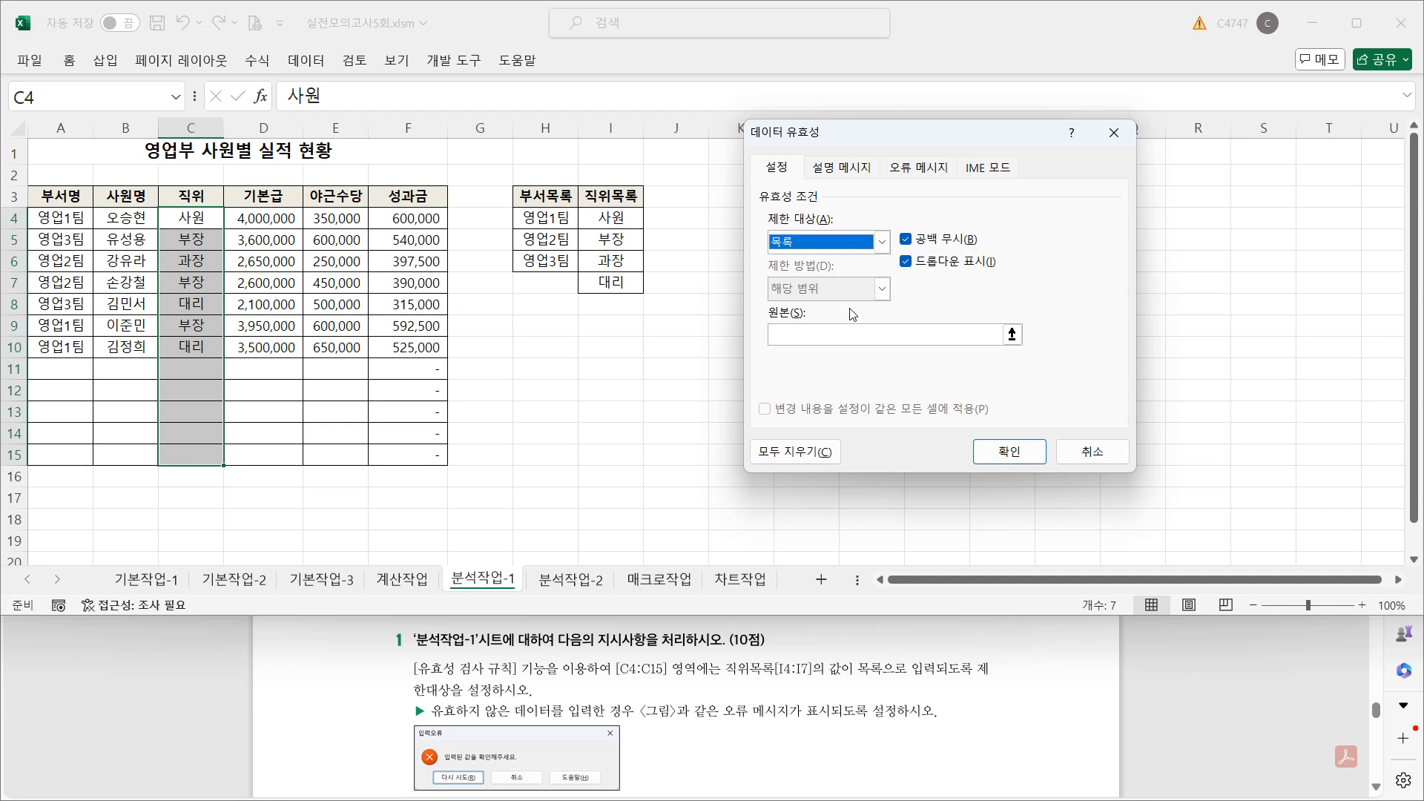
click(821, 334)
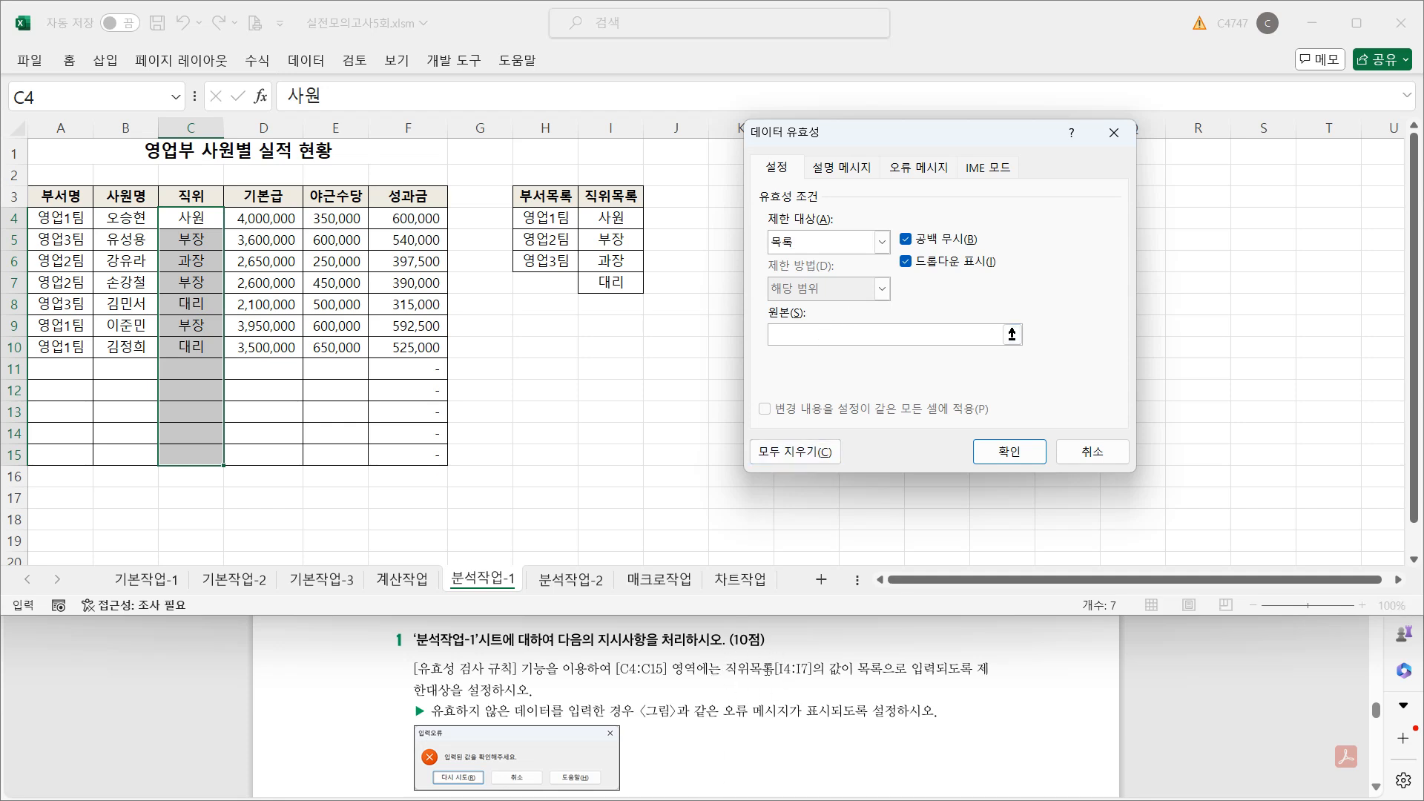
click(631, 220)
drag(630, 220, 629, 285)
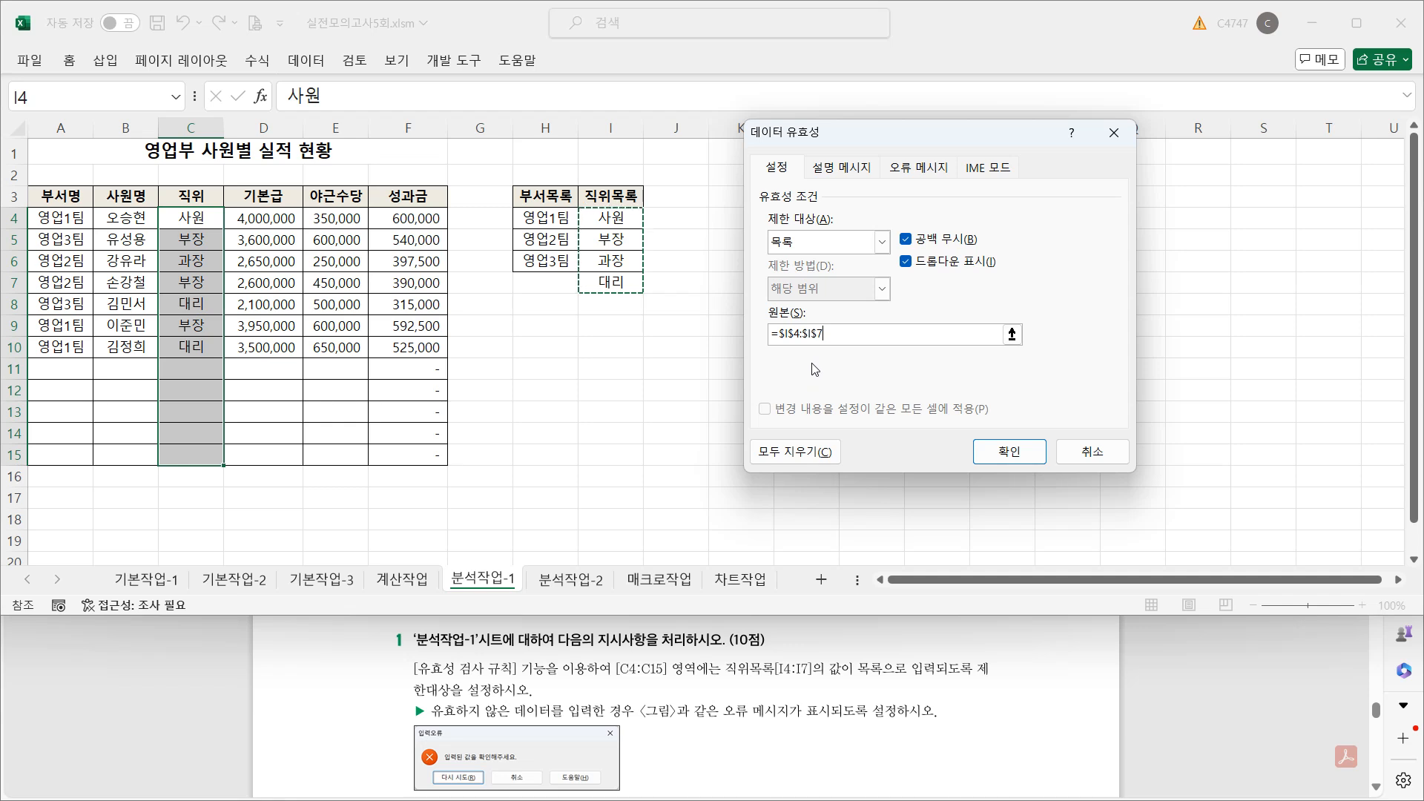
- Set the title of the validation rule's error alert to 입력오류
click(910, 178)
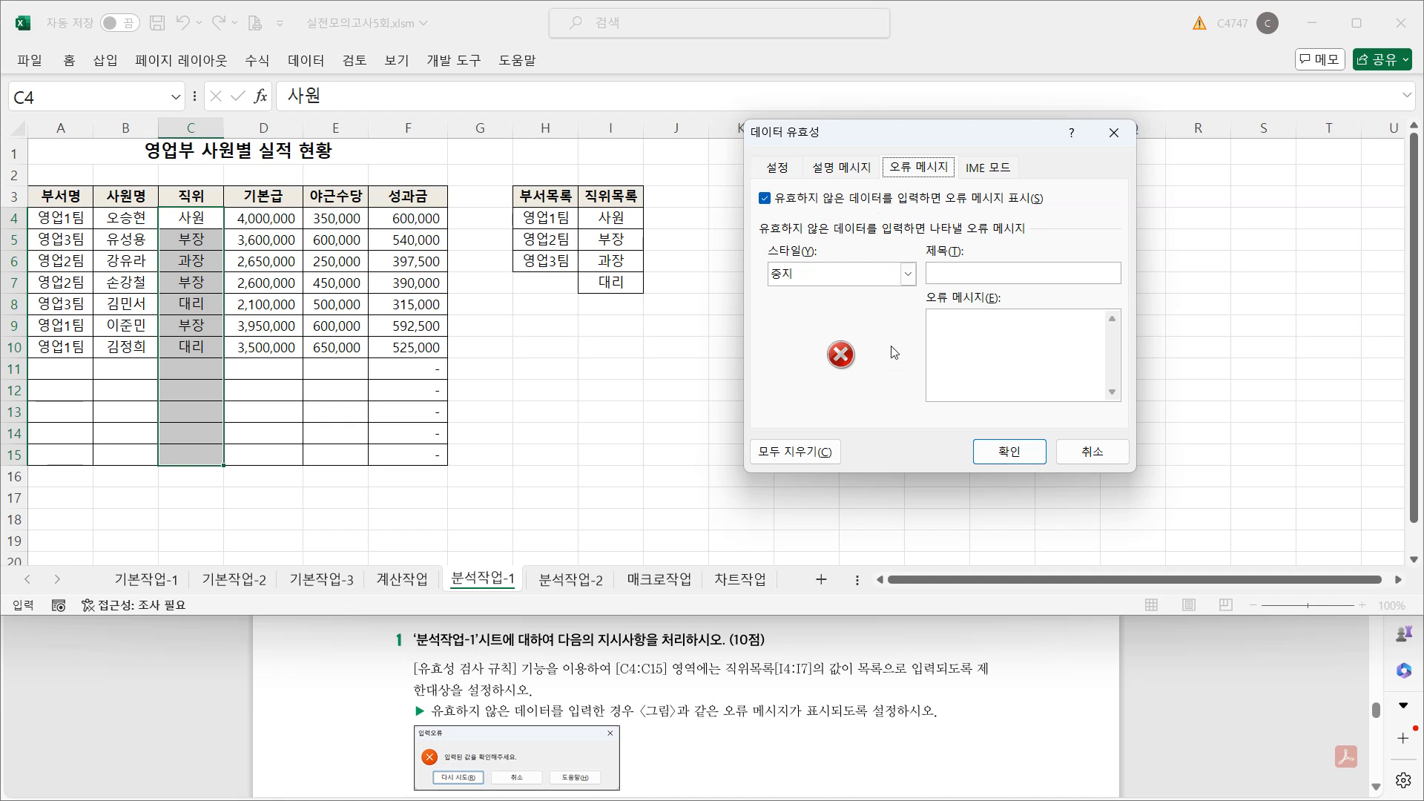
click(974, 274)
text(입력ㅇ)
text(오류)
- Set the error alert's message to "입력된 값을 확인해주세요." and apply the validation rule to C4:C15
click(955, 334)
text(입력된)
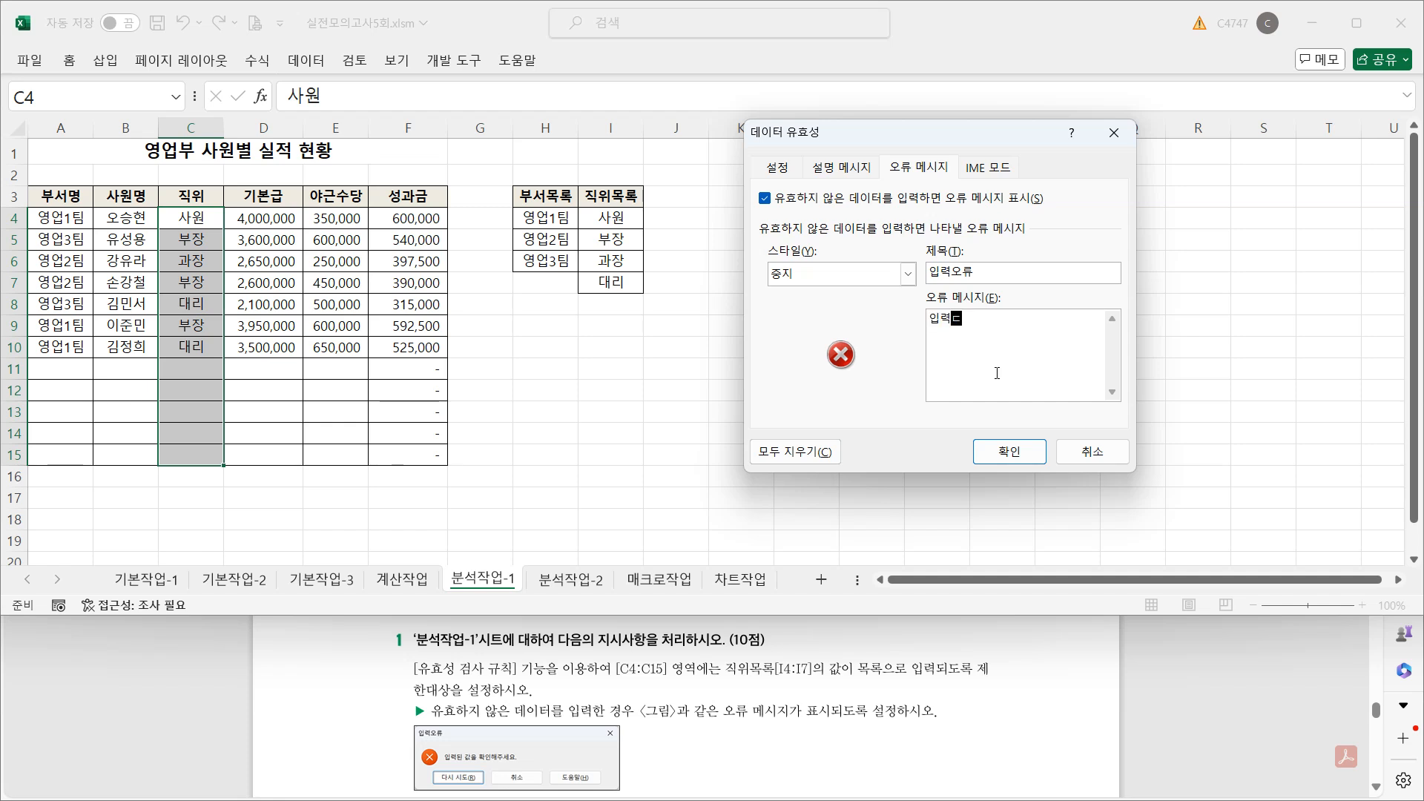
text( 값을 확인)
text(햇세요)
key(BackSpace)
key(BackSpace)
key(BackSpace)
text(해주세요.)
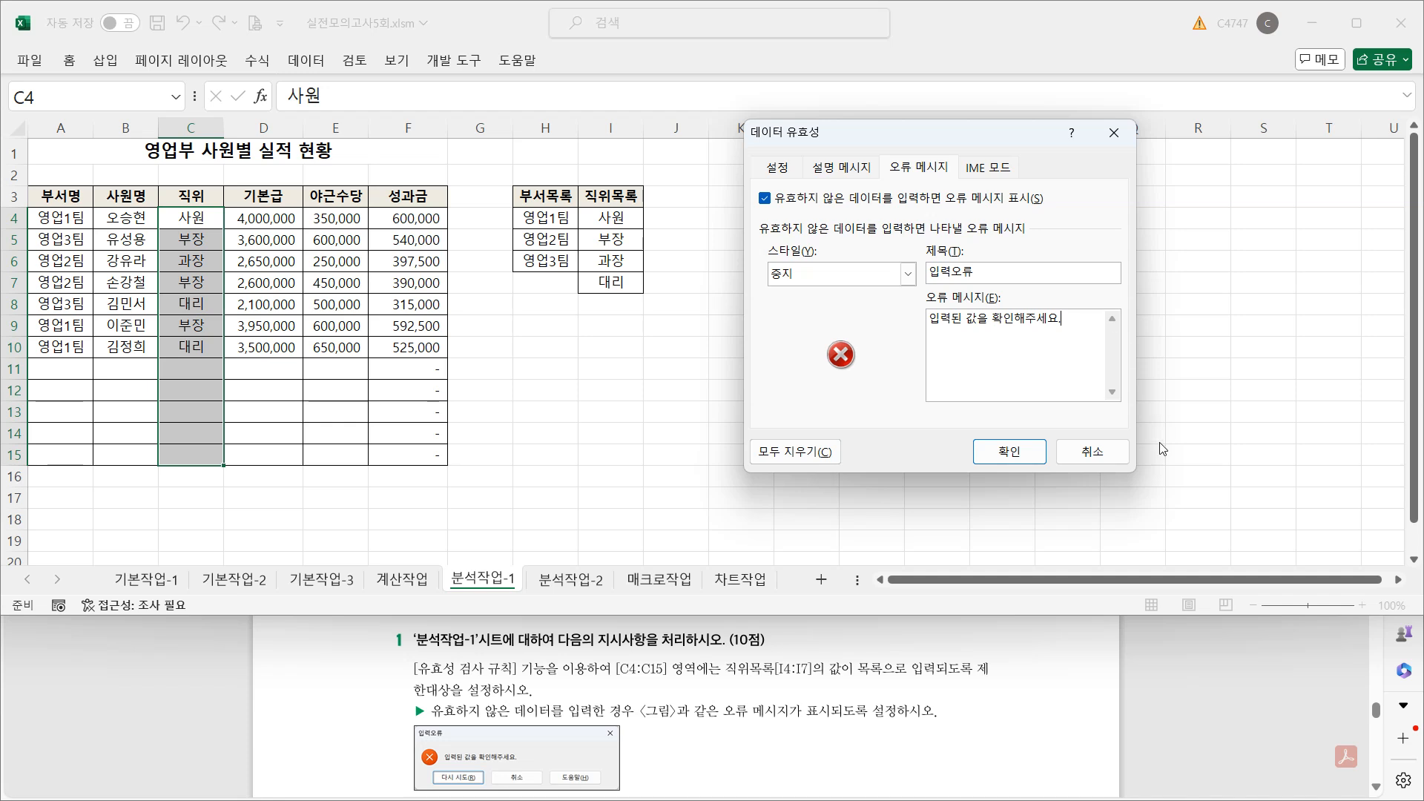
click(1034, 459)
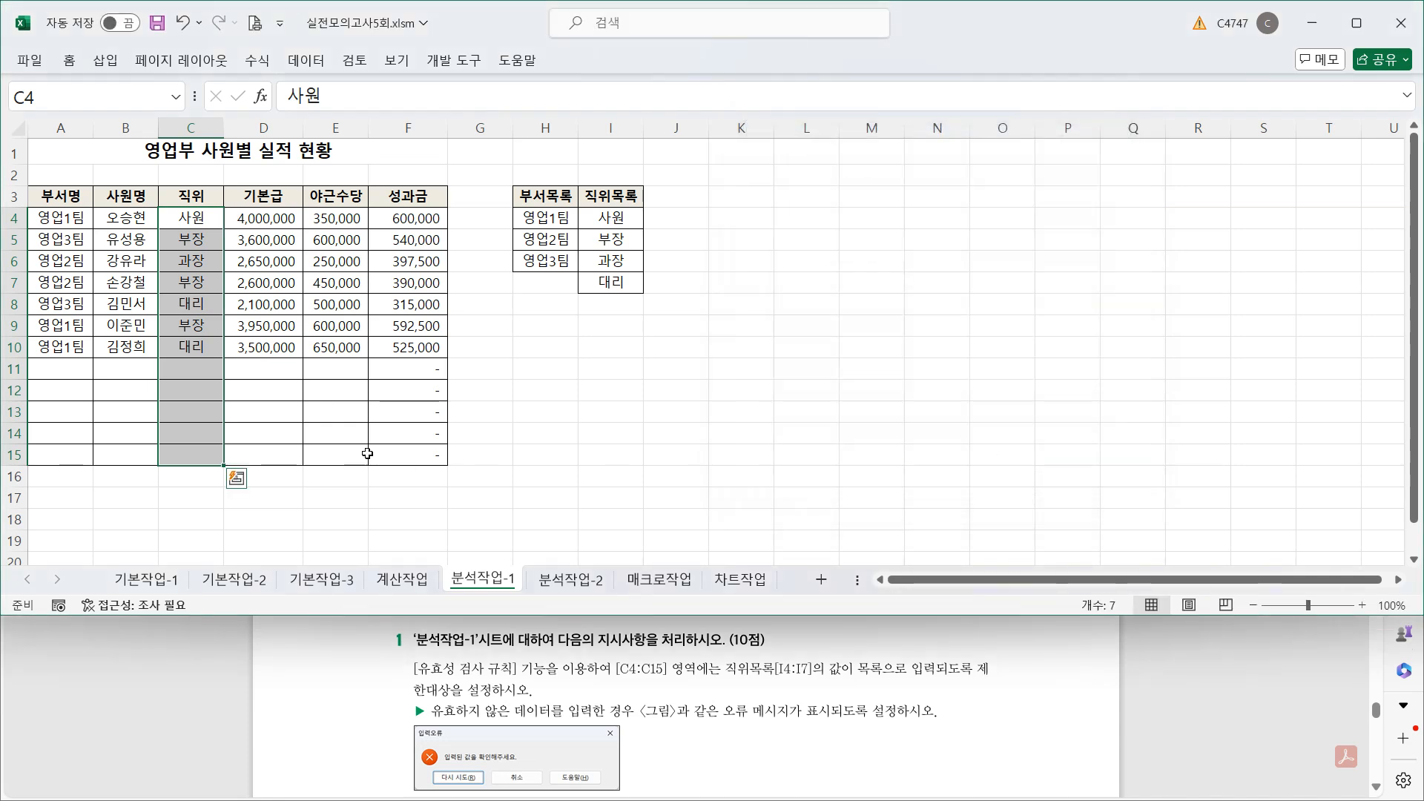
- Test the validation rule by entering the invalid text ㅇㅀㅇㅎㅇ in C11, and cancel the entry
click(202, 366)
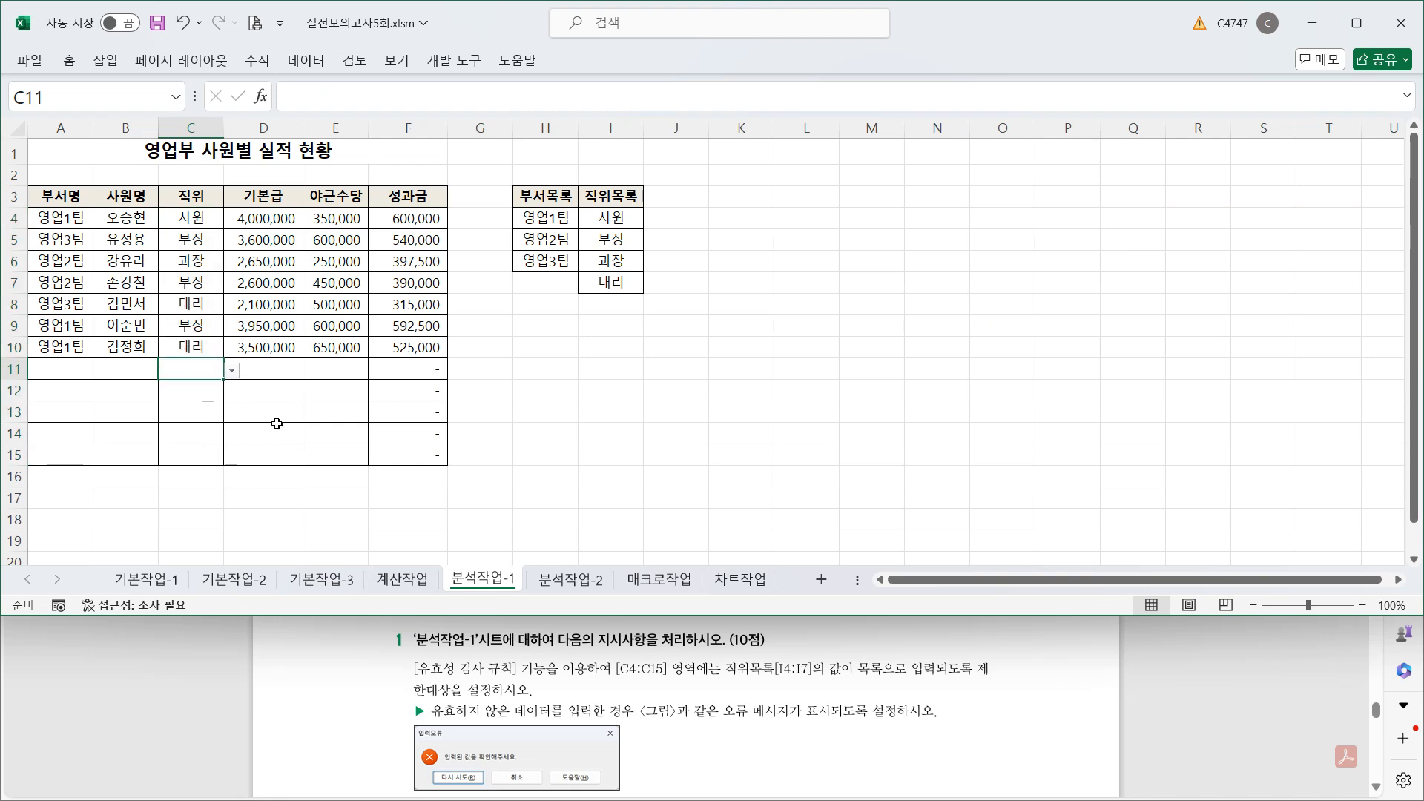
text(ㅇㅀㅇㅎㅇ)
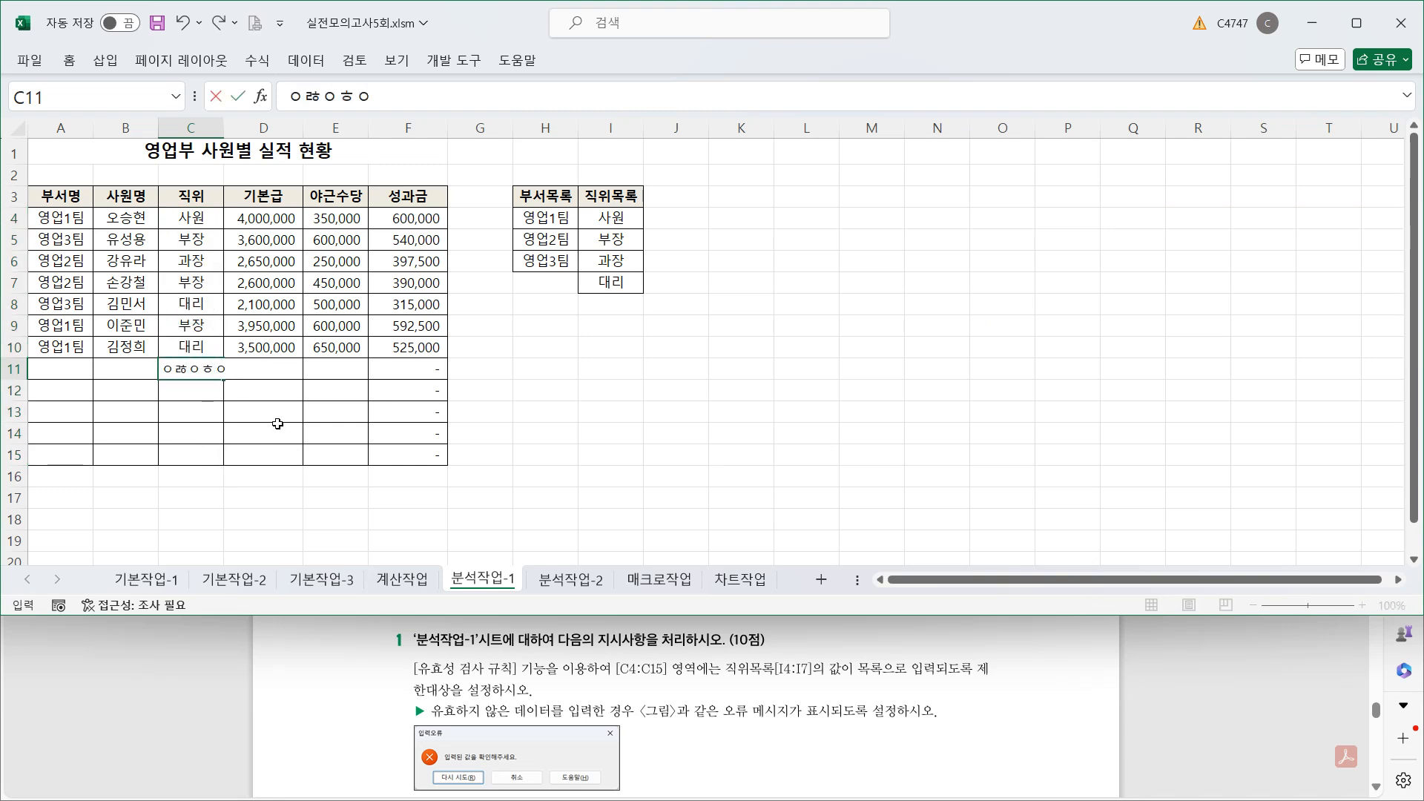
key(Return)
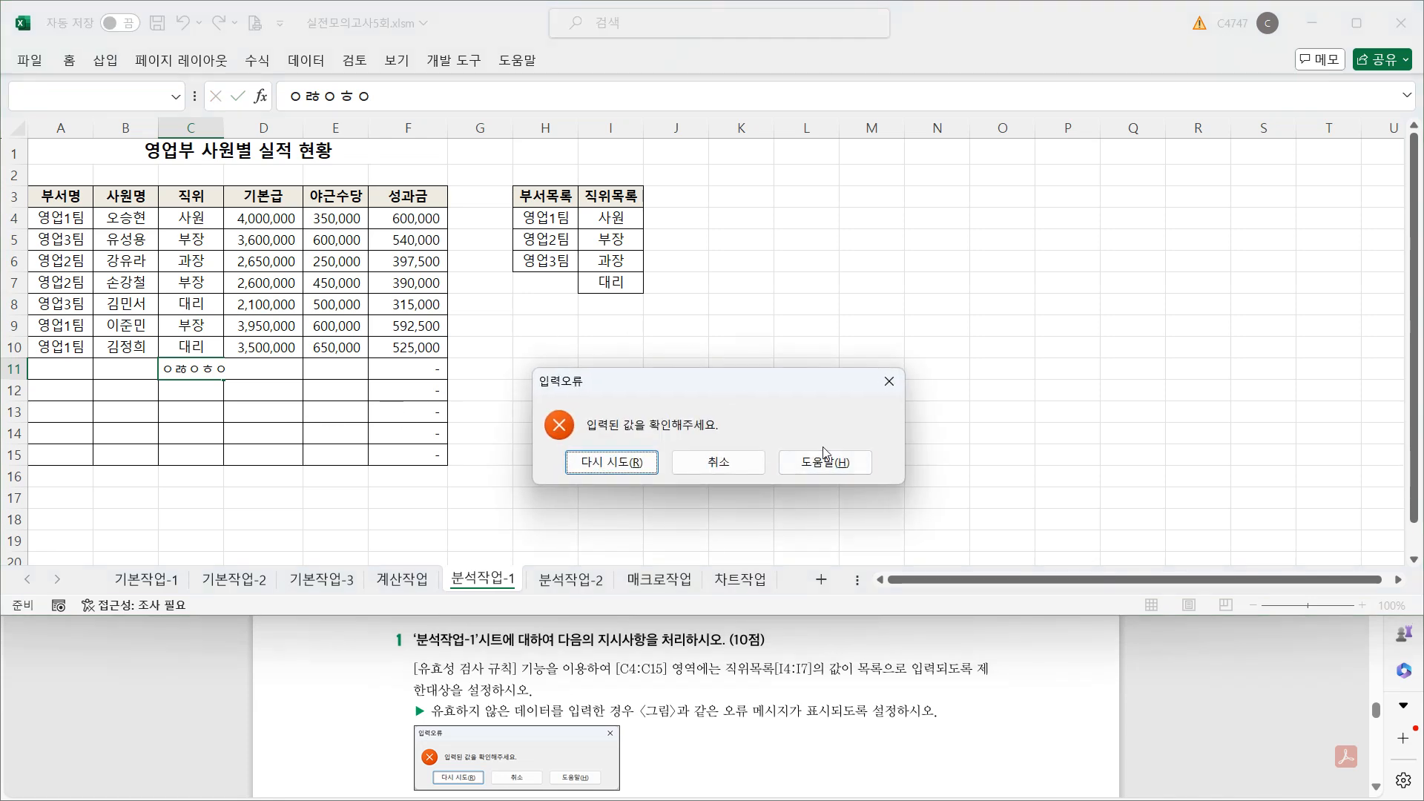
key(Escape)
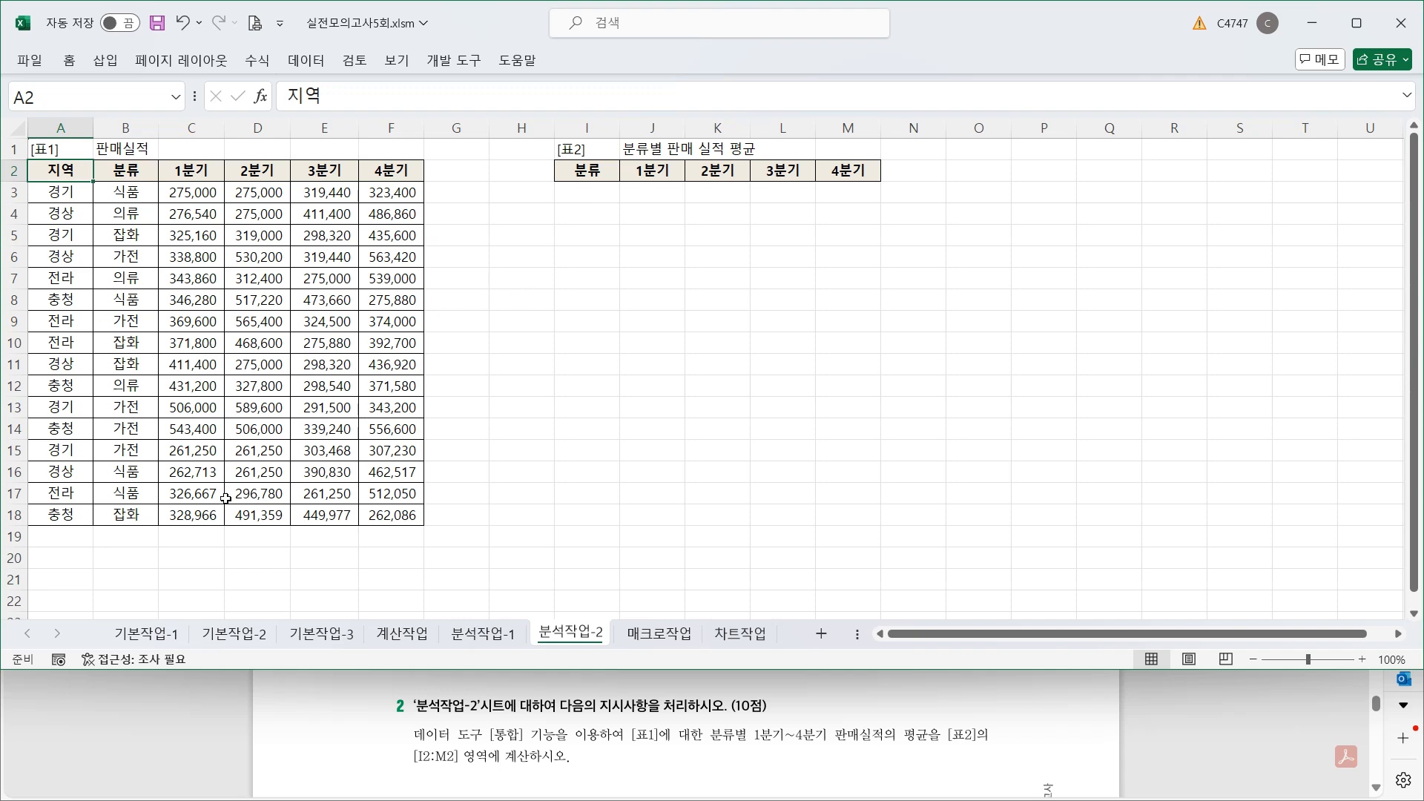
drag(61, 192, 59, 494)
click(136, 168)
click(137, 192)
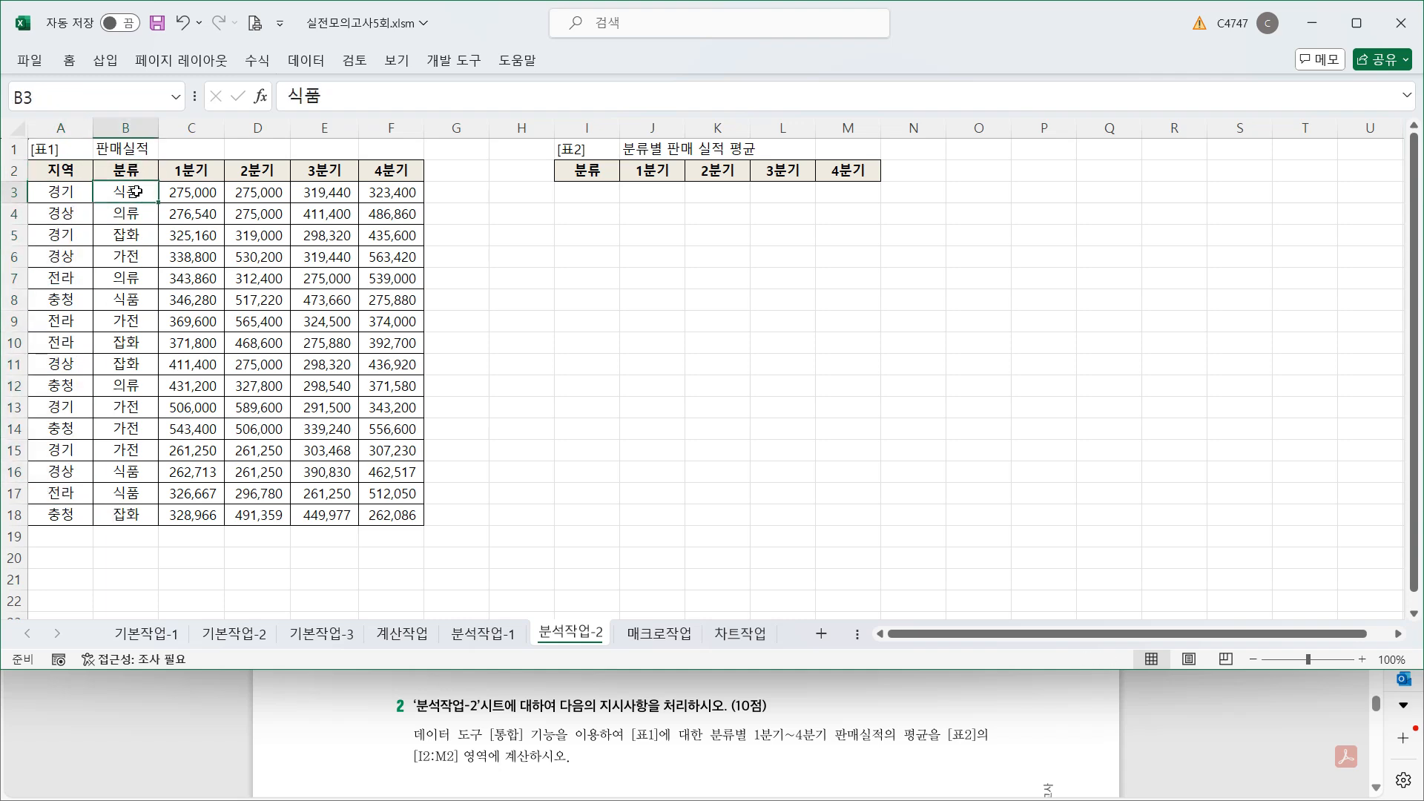
click(139, 256)
click(138, 235)
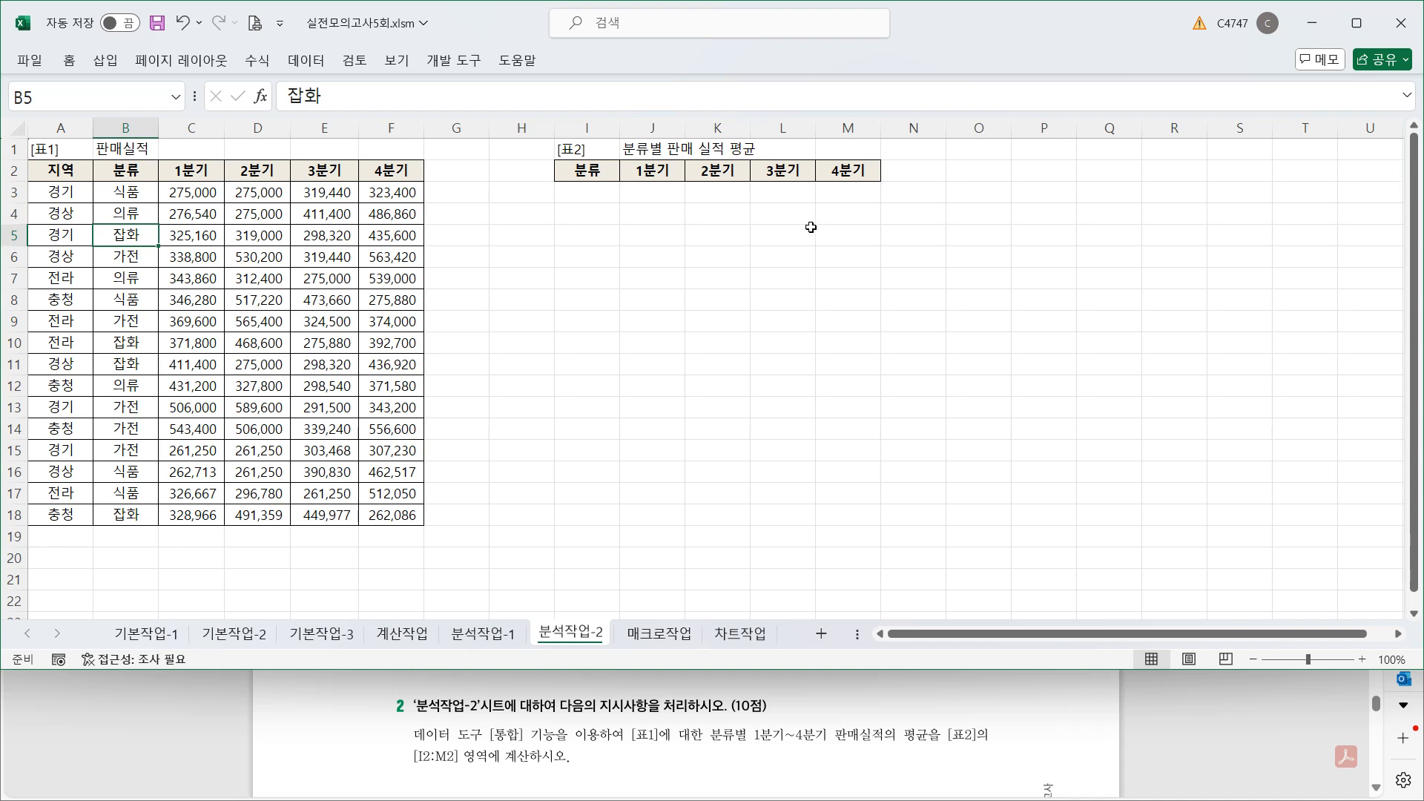
- Start a 통합 (Consolidate) into 표2's header range I2:M2 on the 분석작업-2 sheet, with 평균 as the function
click(605, 176)
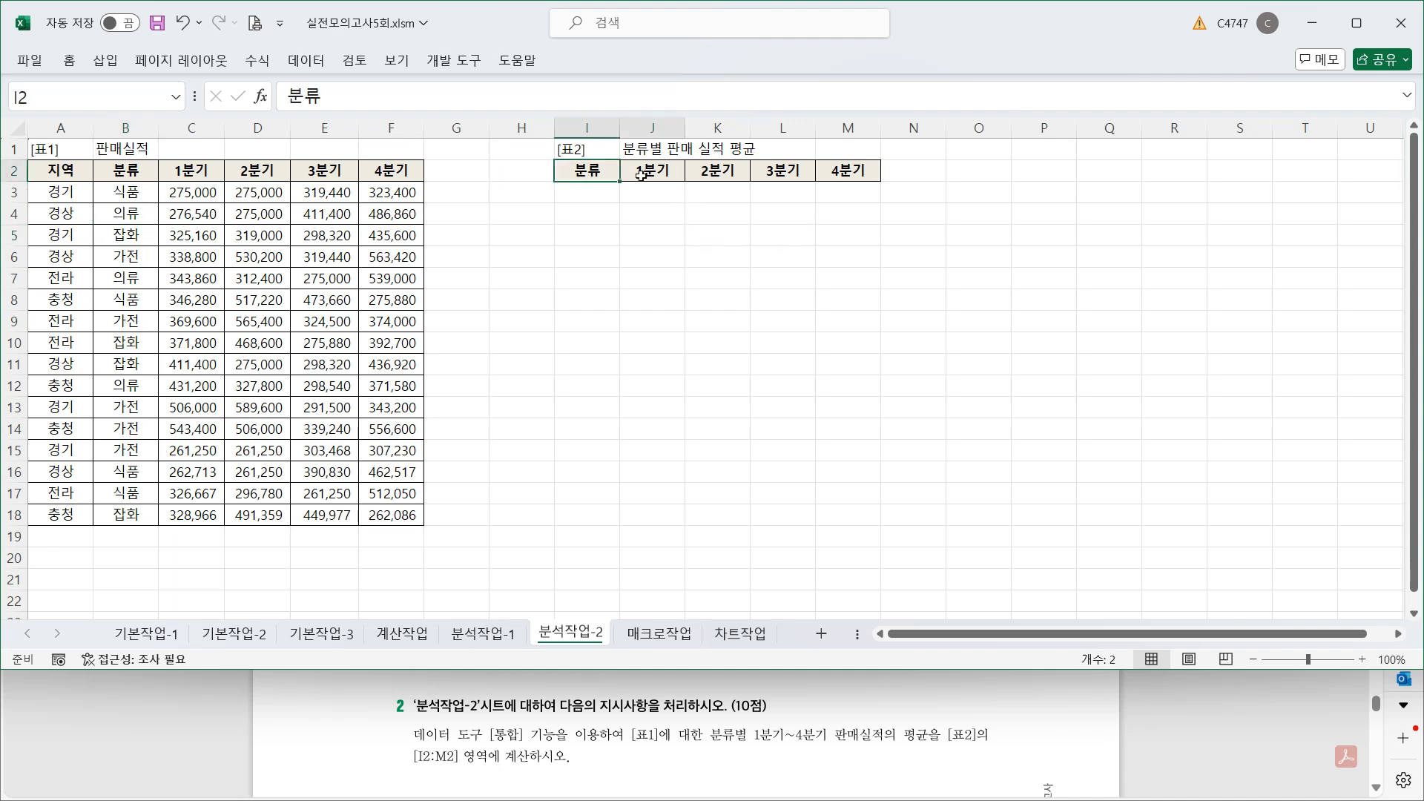
drag(605, 176, 865, 173)
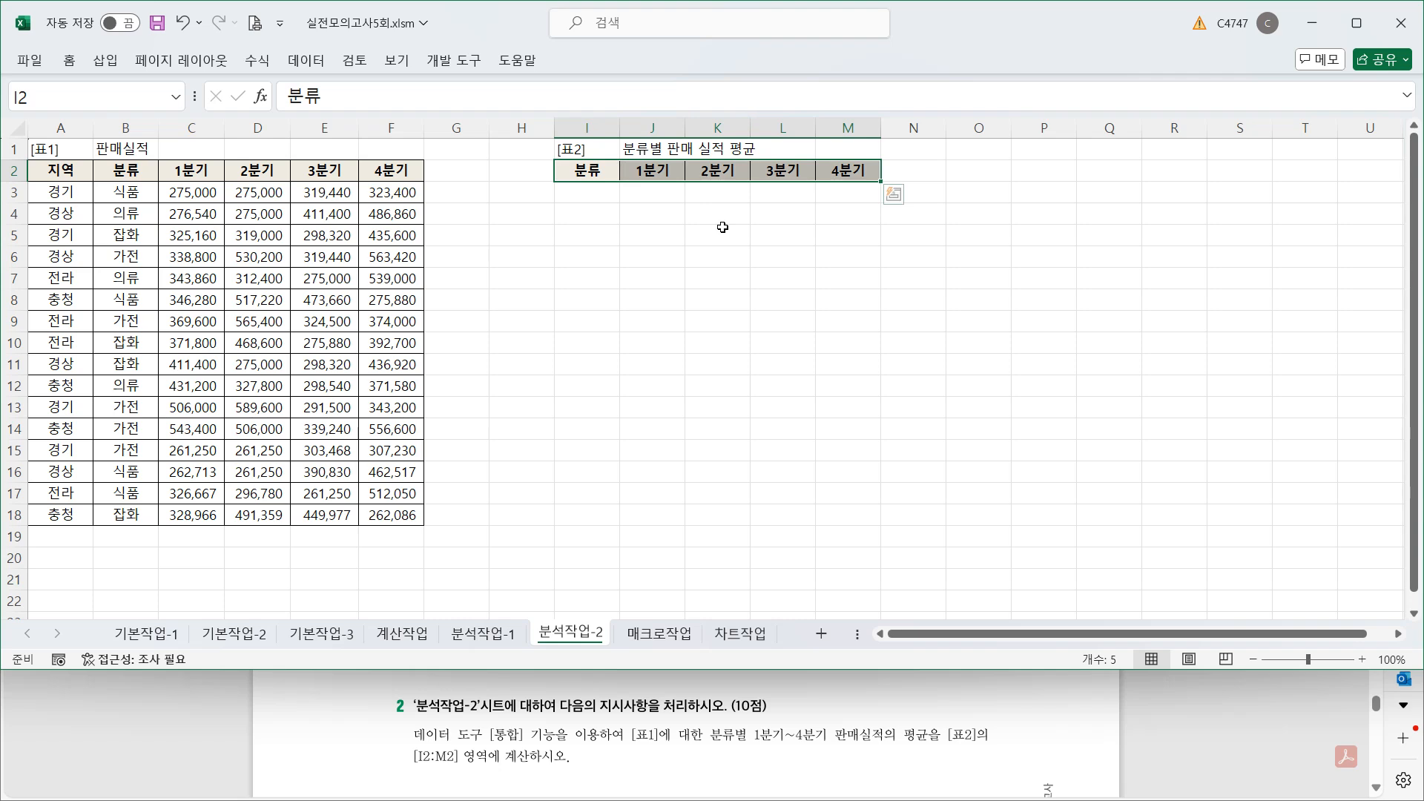
click(305, 60)
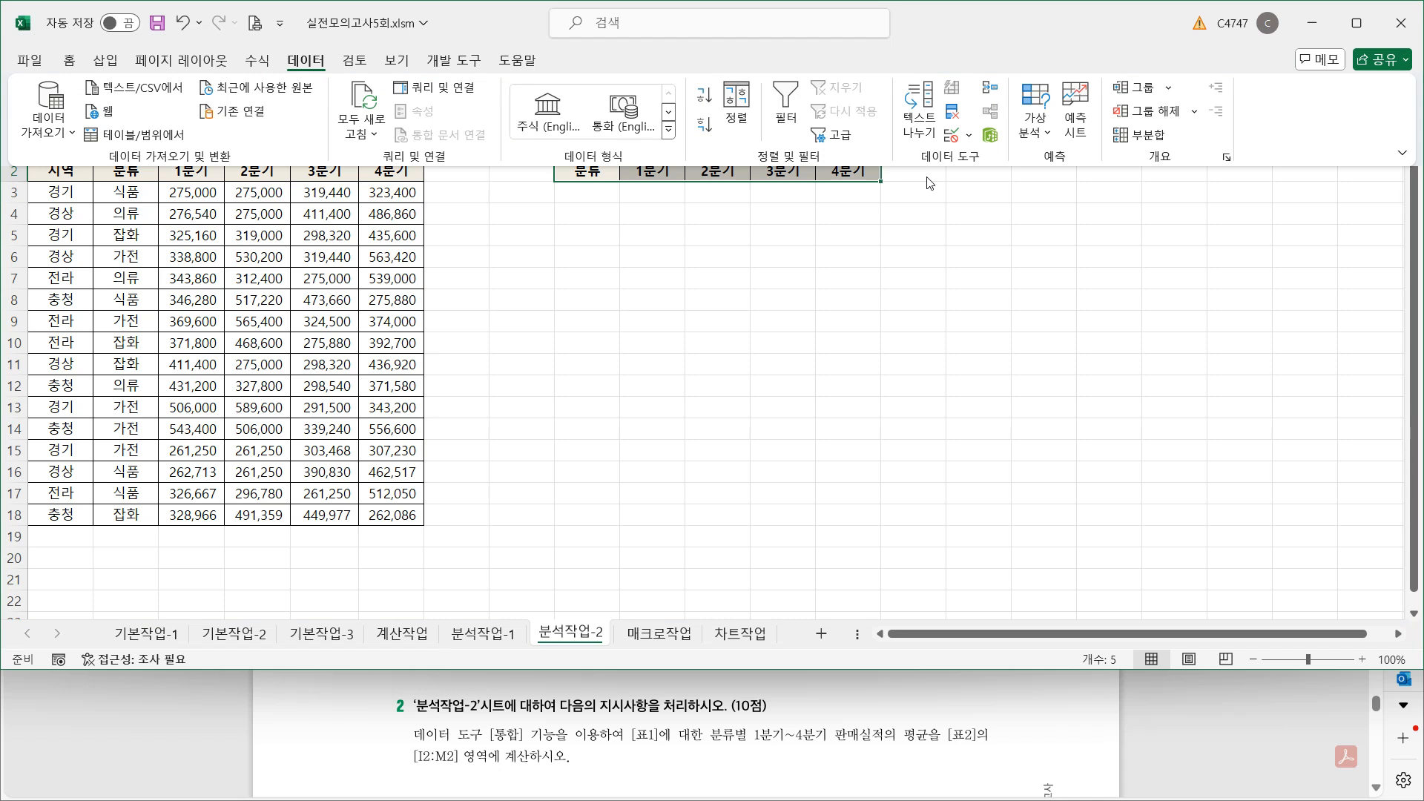
click(998, 89)
drag(839, 141, 998, 168)
click(1030, 222)
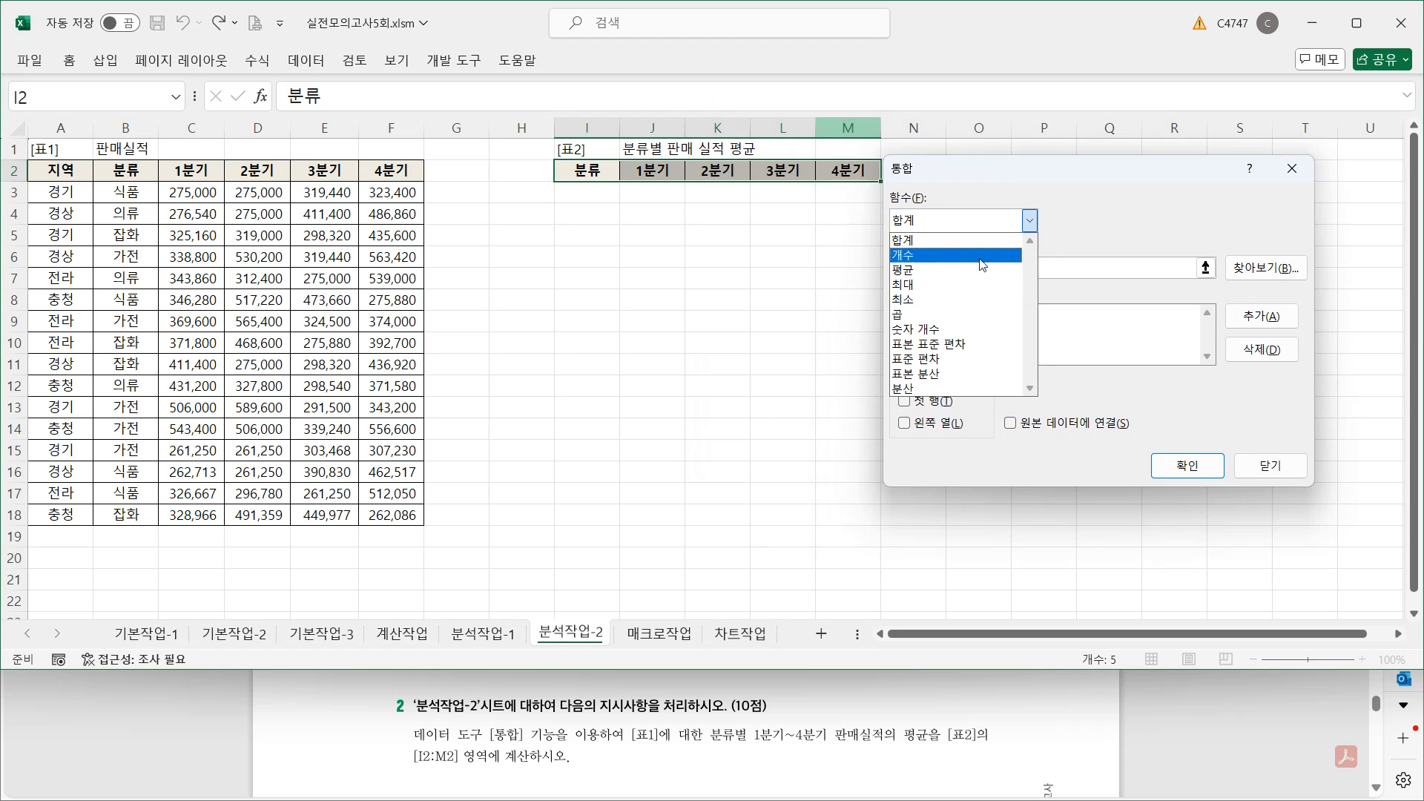
click(971, 272)
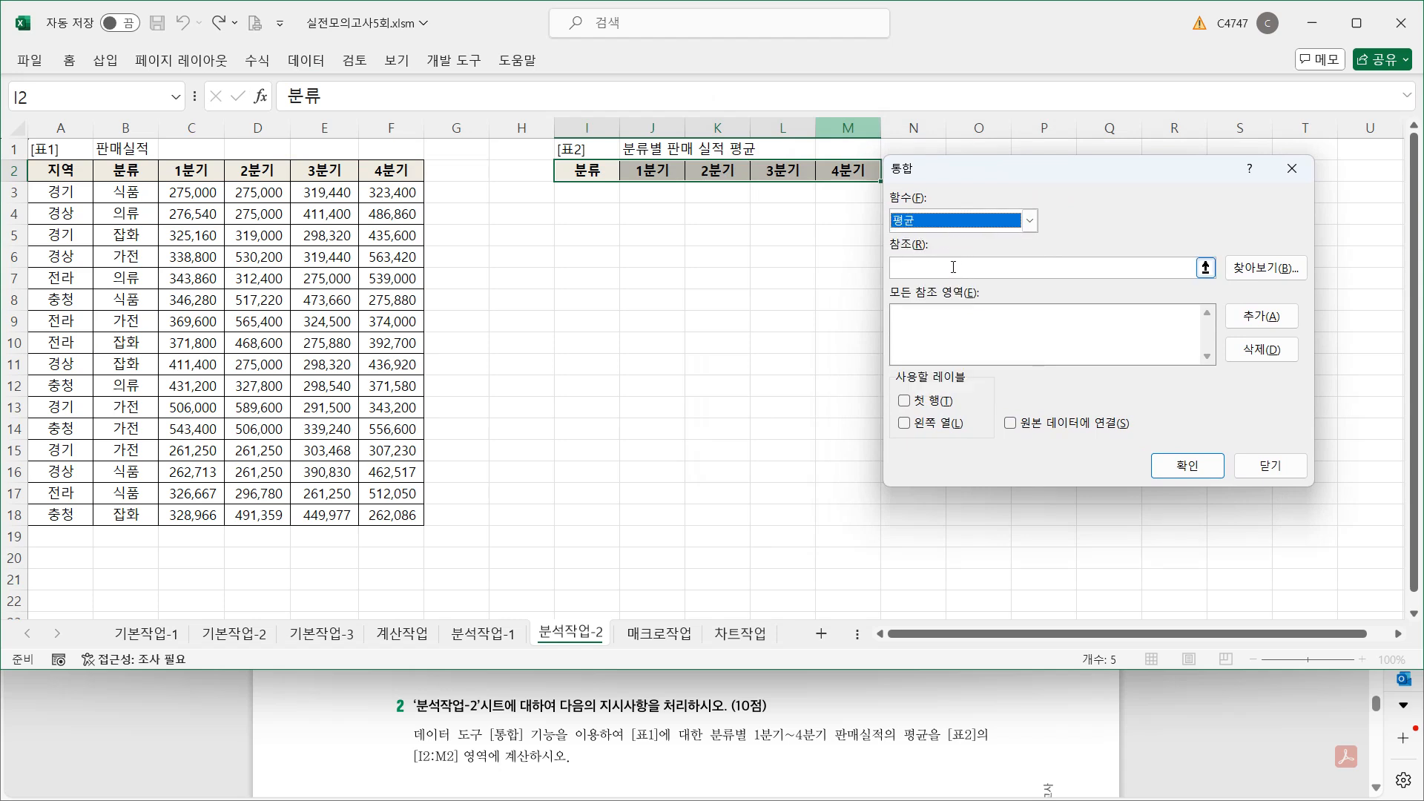
- Consolidate the reference range B2:F18 into 표2, using both the first row (첫 행) and left column (왼쪽 열) as labels
click(960, 261)
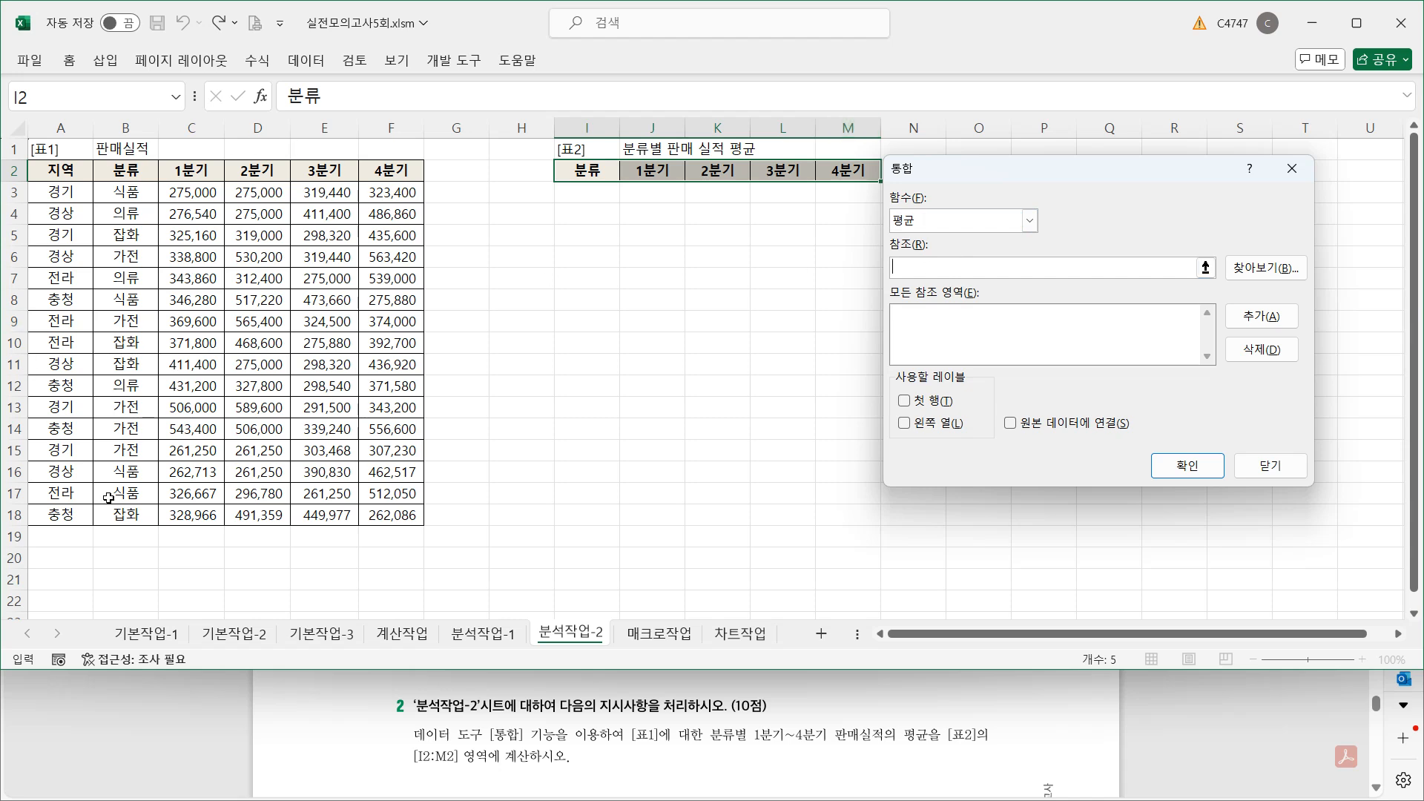
drag(970, 168, 1022, 178)
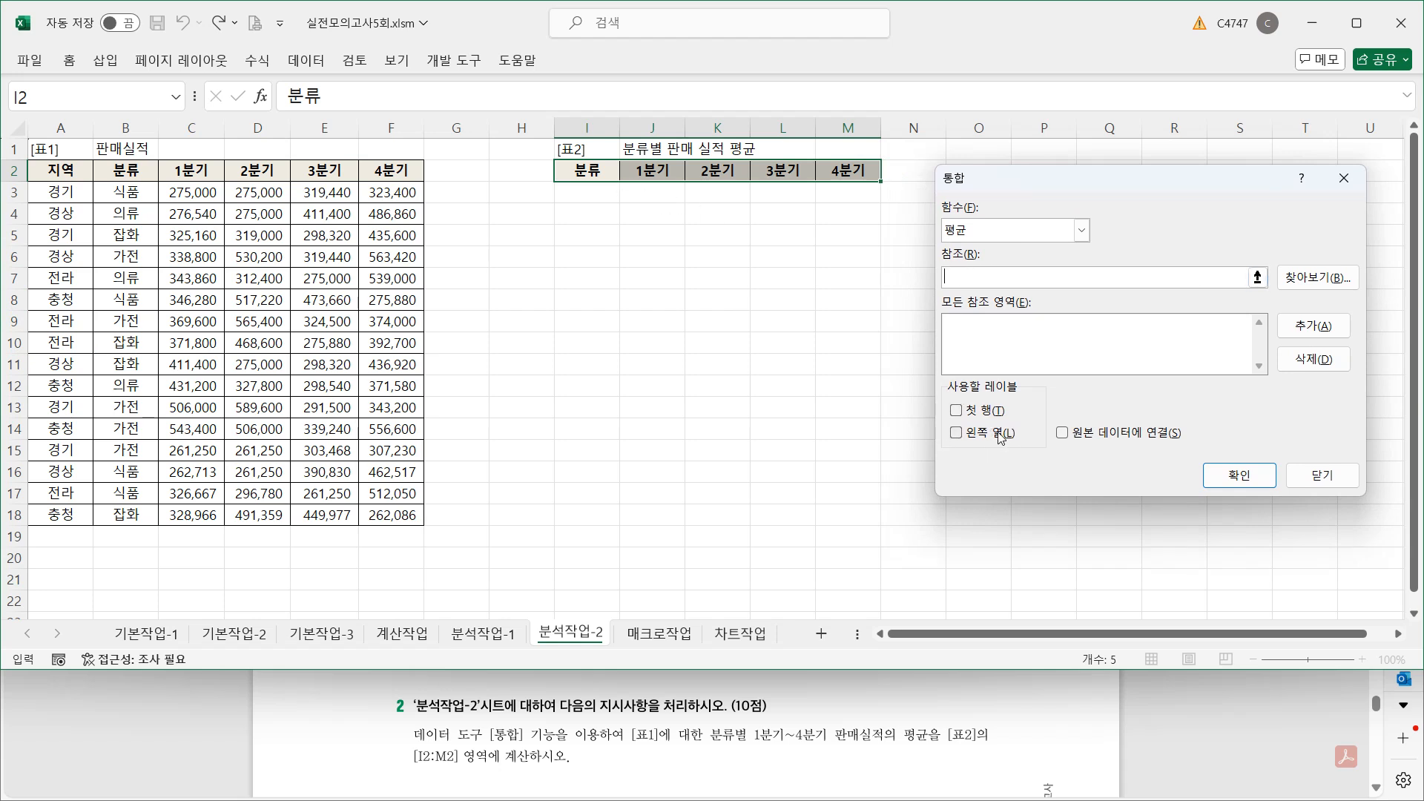
click(956, 410)
click(956, 433)
click(1248, 278)
drag(137, 179, 376, 512)
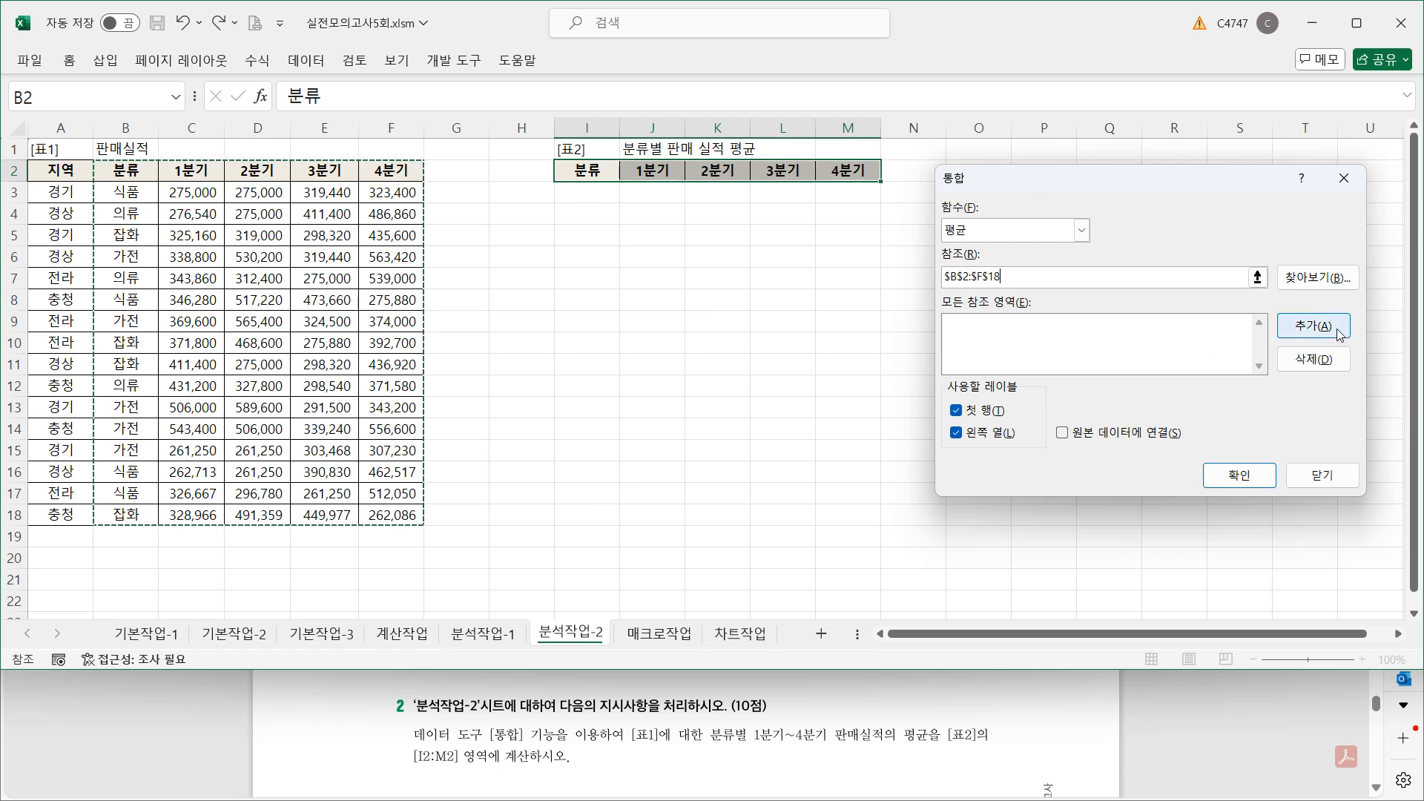
click(1313, 326)
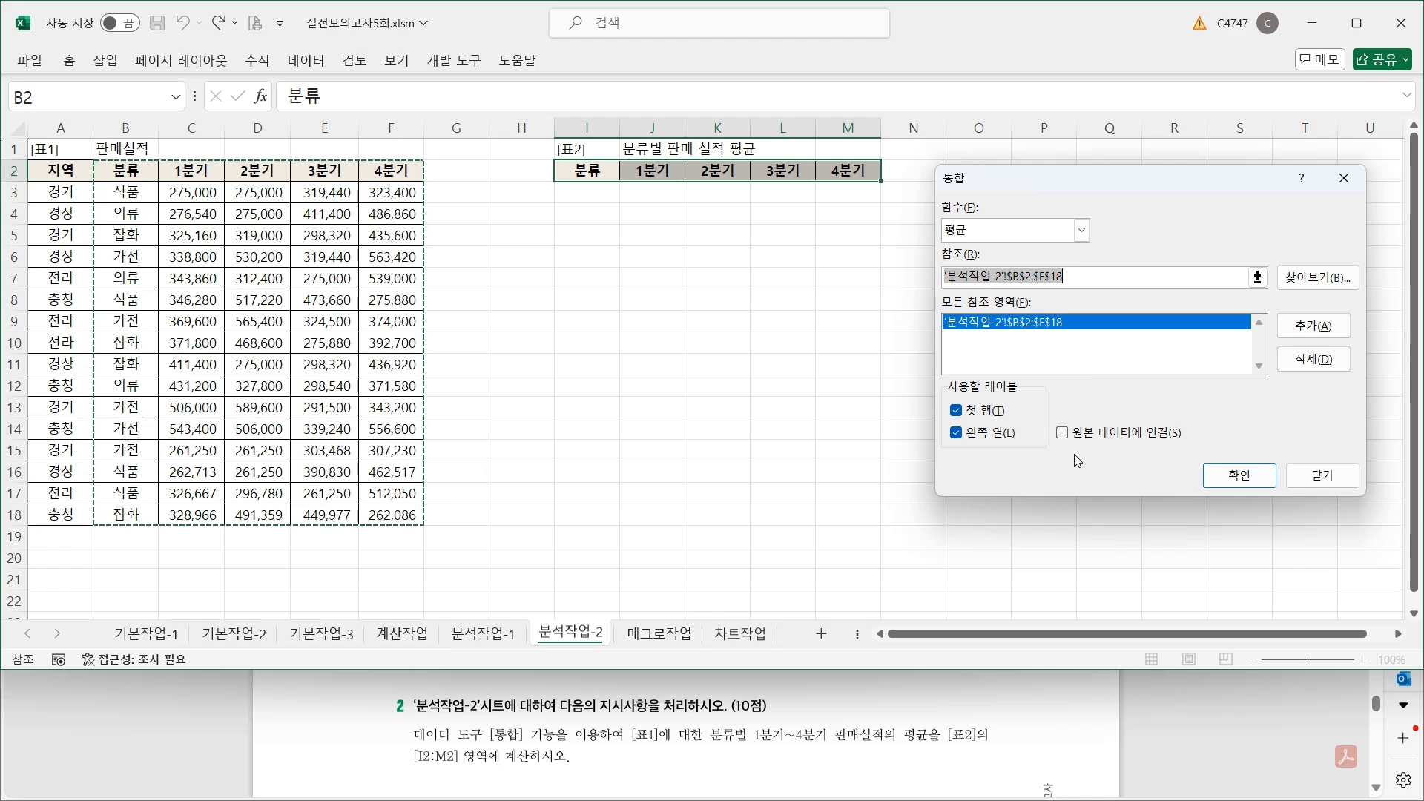
click(1263, 492)
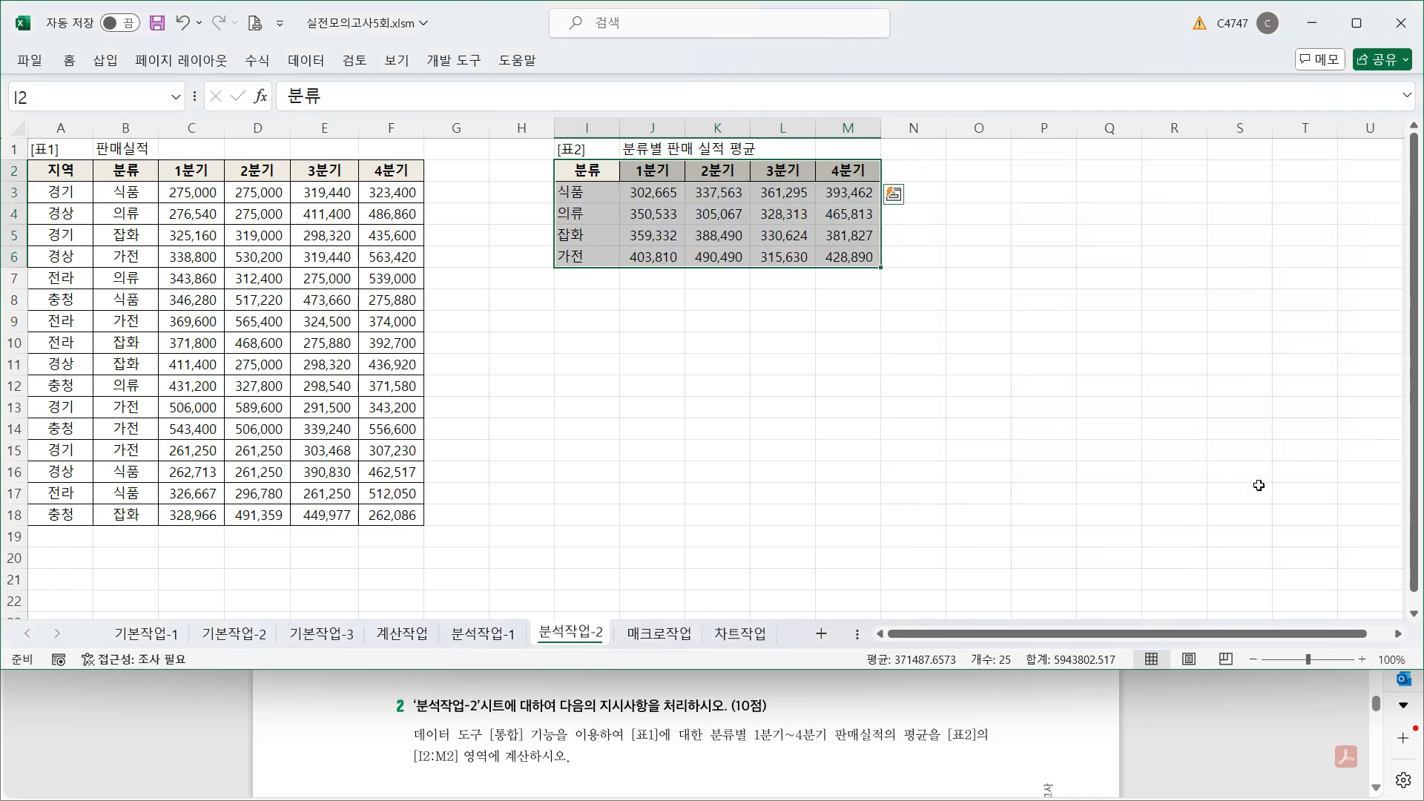
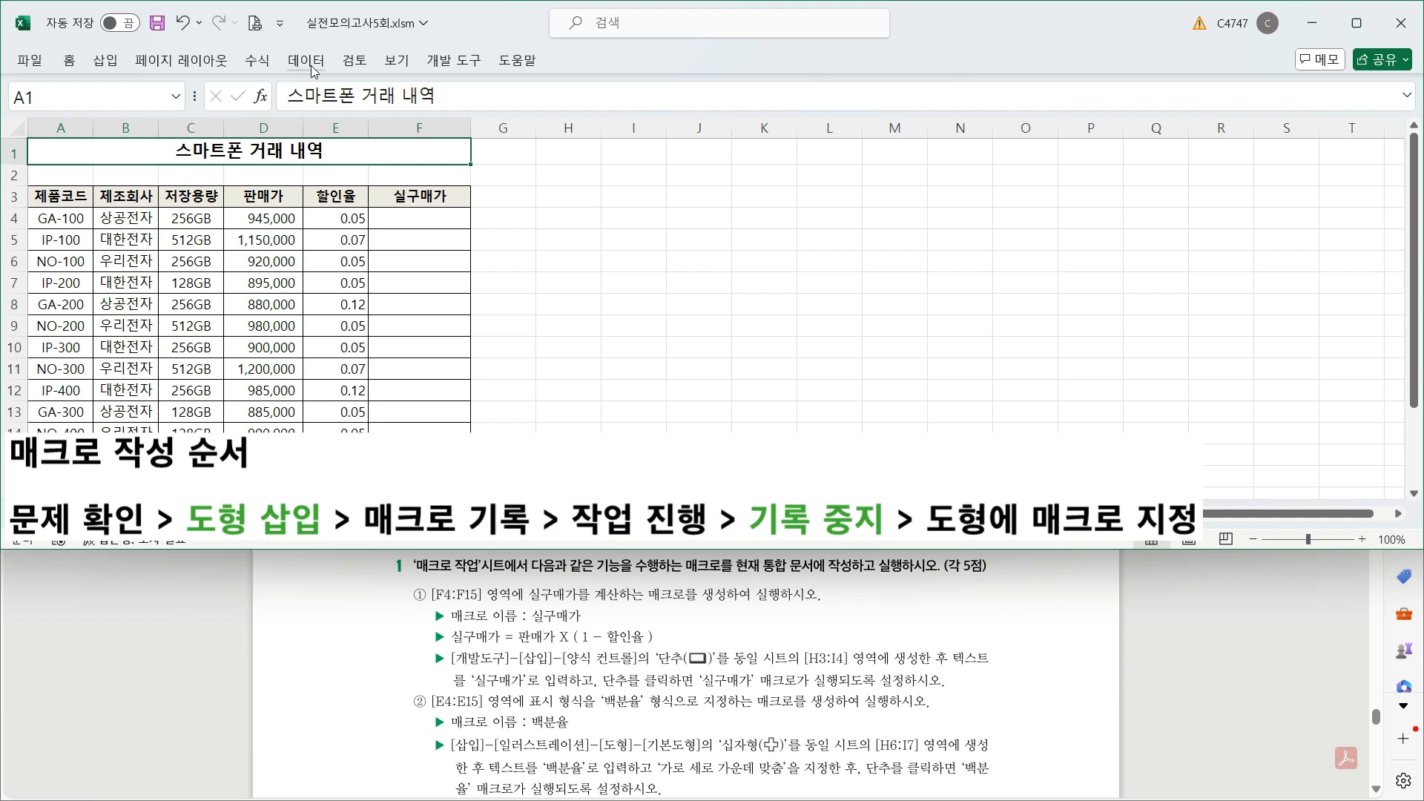
- Insert a form control button (단추) covering cells H3:I4 on the 매크로작업 sheet
click(452, 56)
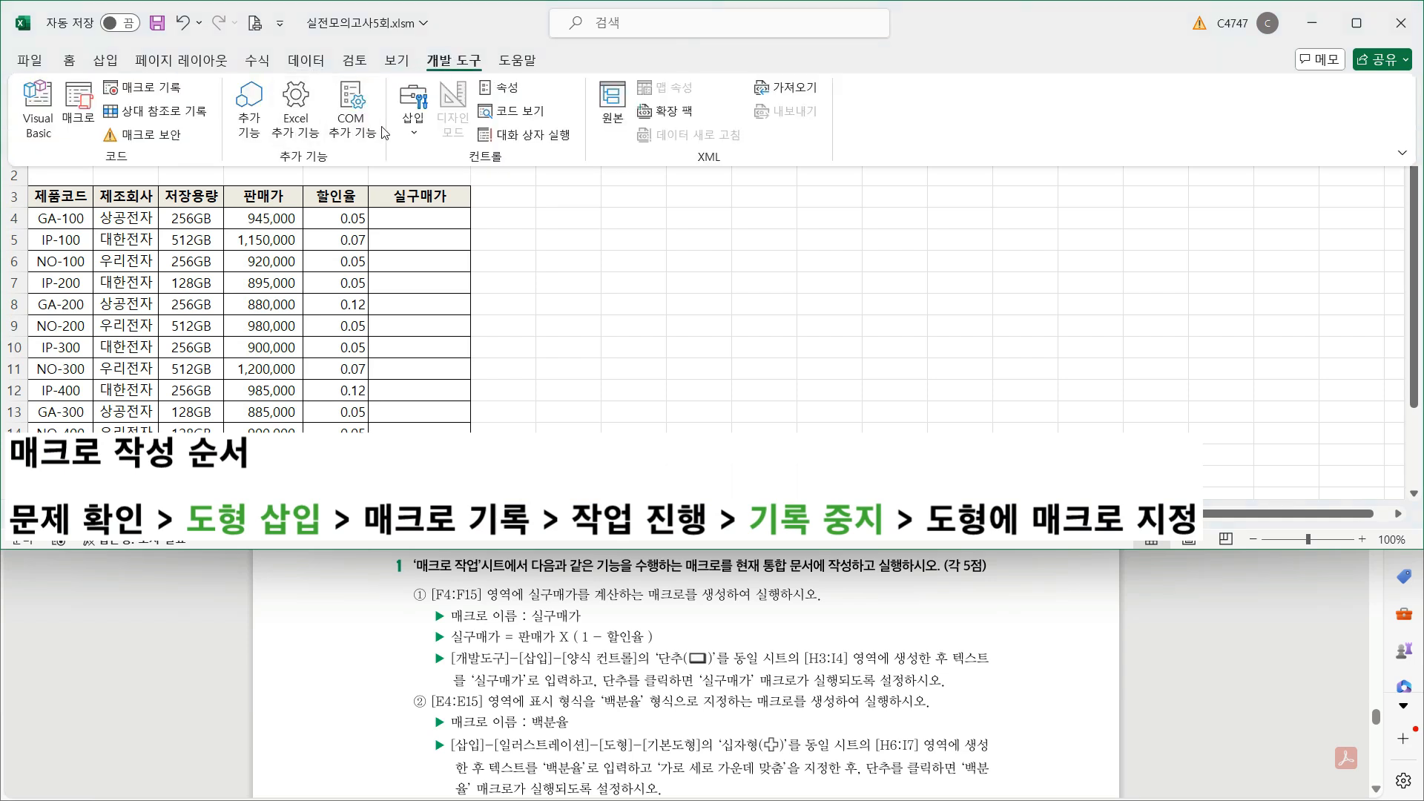
click(404, 135)
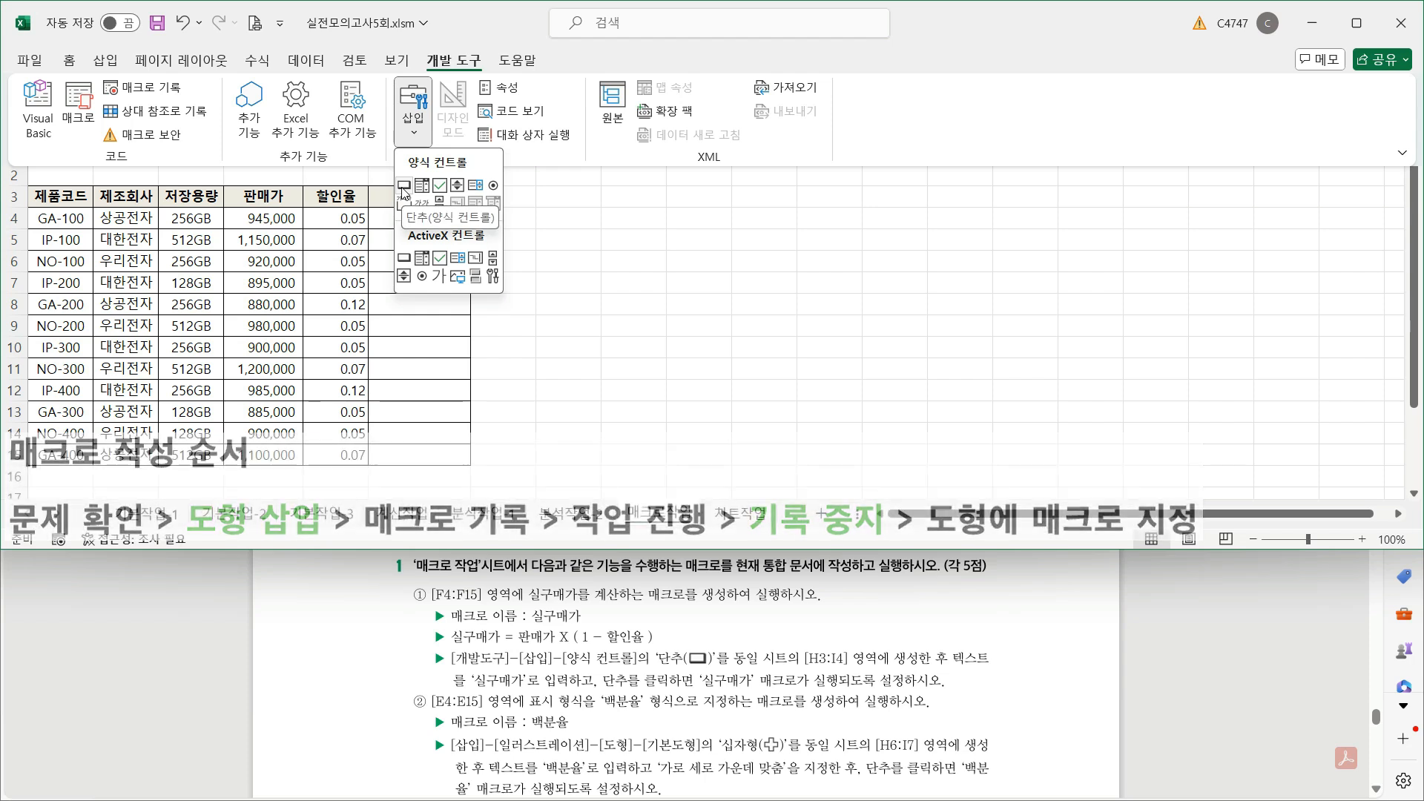
click(405, 189)
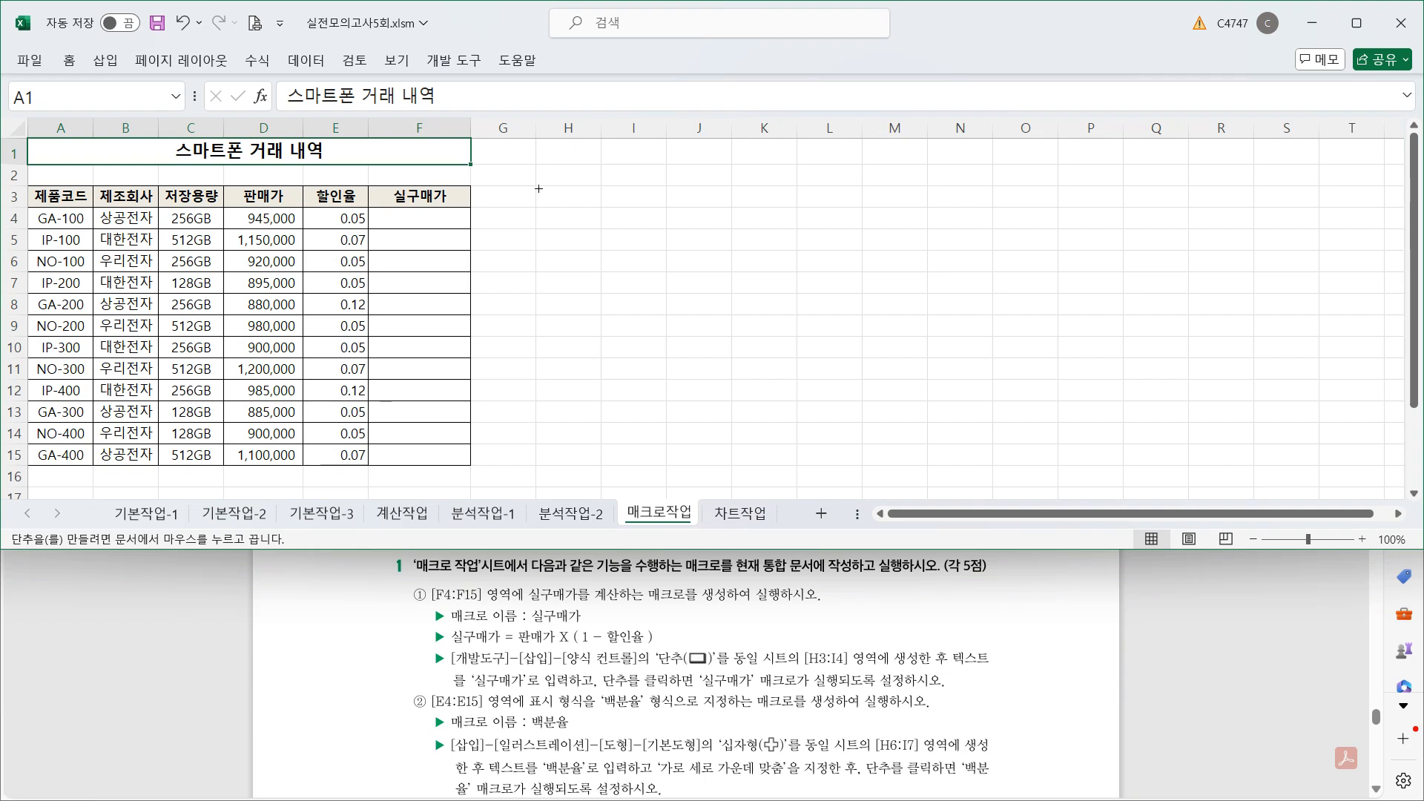
mouse_move(536, 187)
mouse_down()
mouse_move(601, 228)
mouse_move(657, 227)
mouse_up()
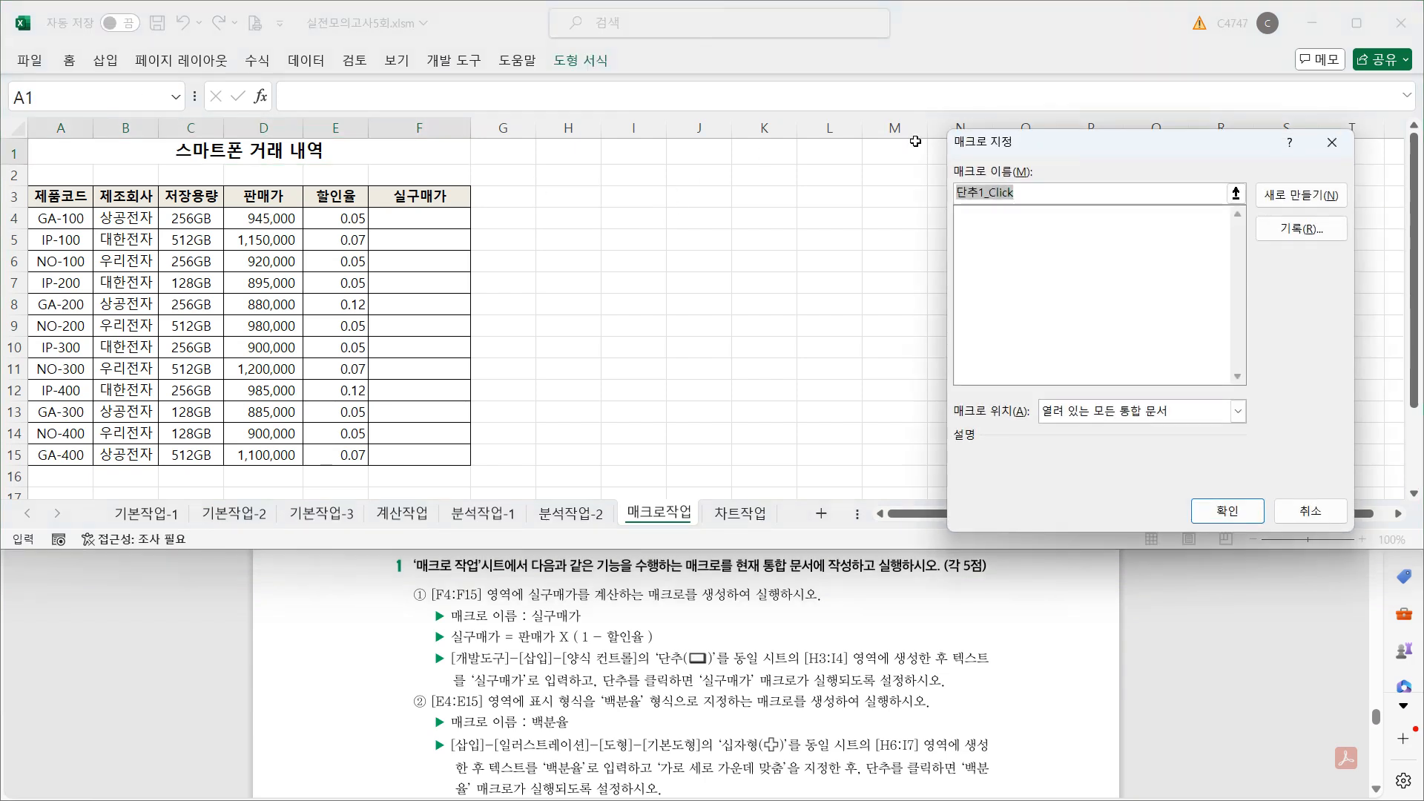
- Start recording a macro named 실구매가 for the new button, stored in the current workbook
drag(871, 127, 846, 116)
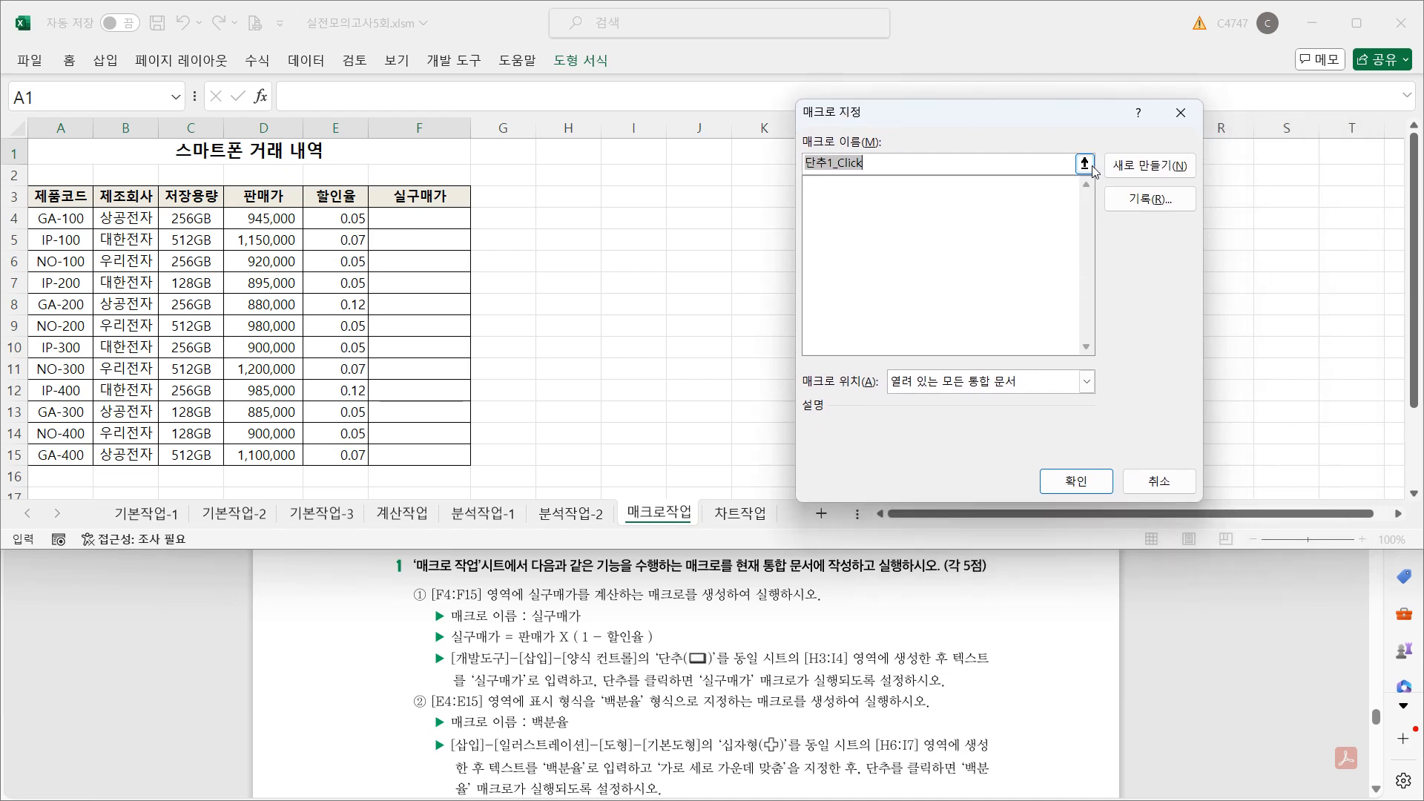
click(1149, 200)
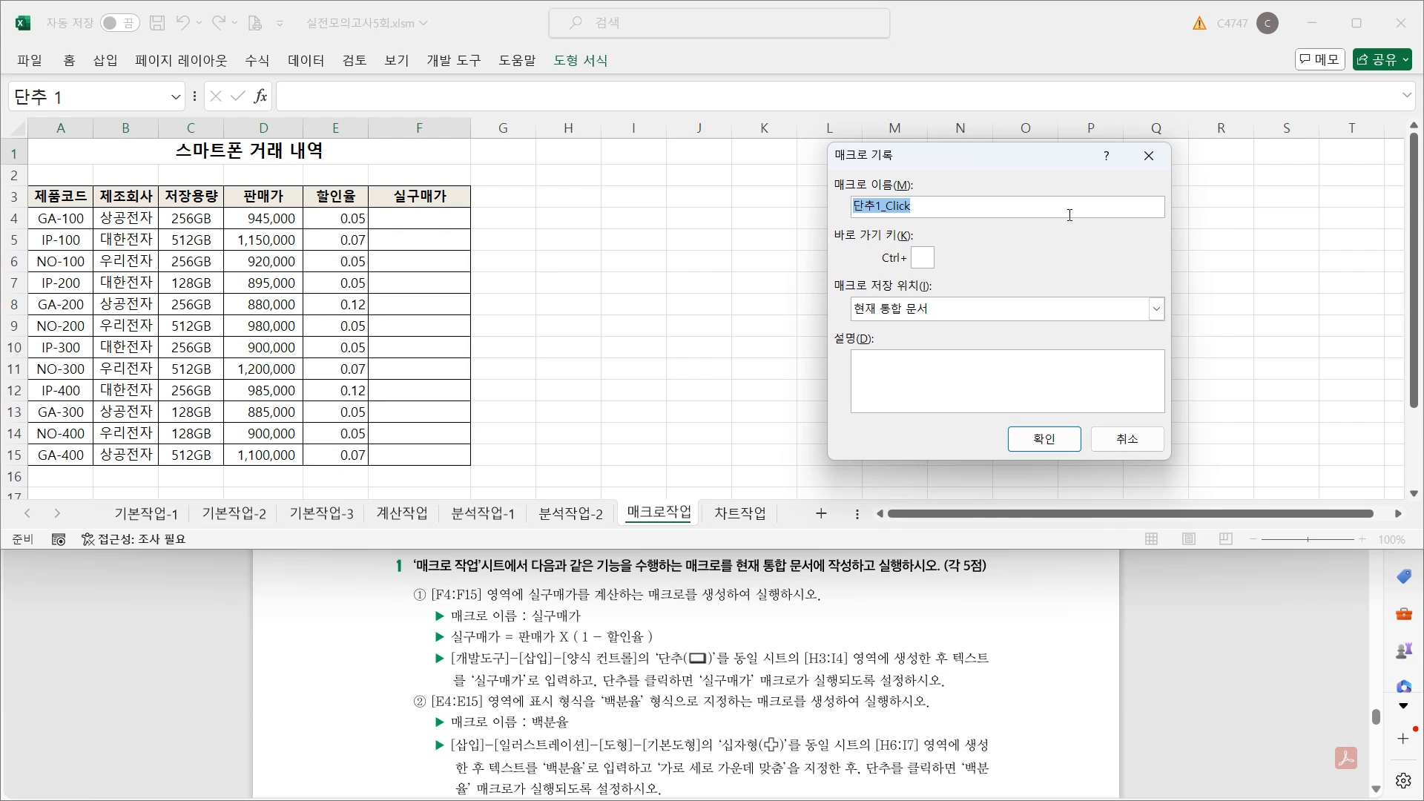
text(실구매가)
click(1056, 449)
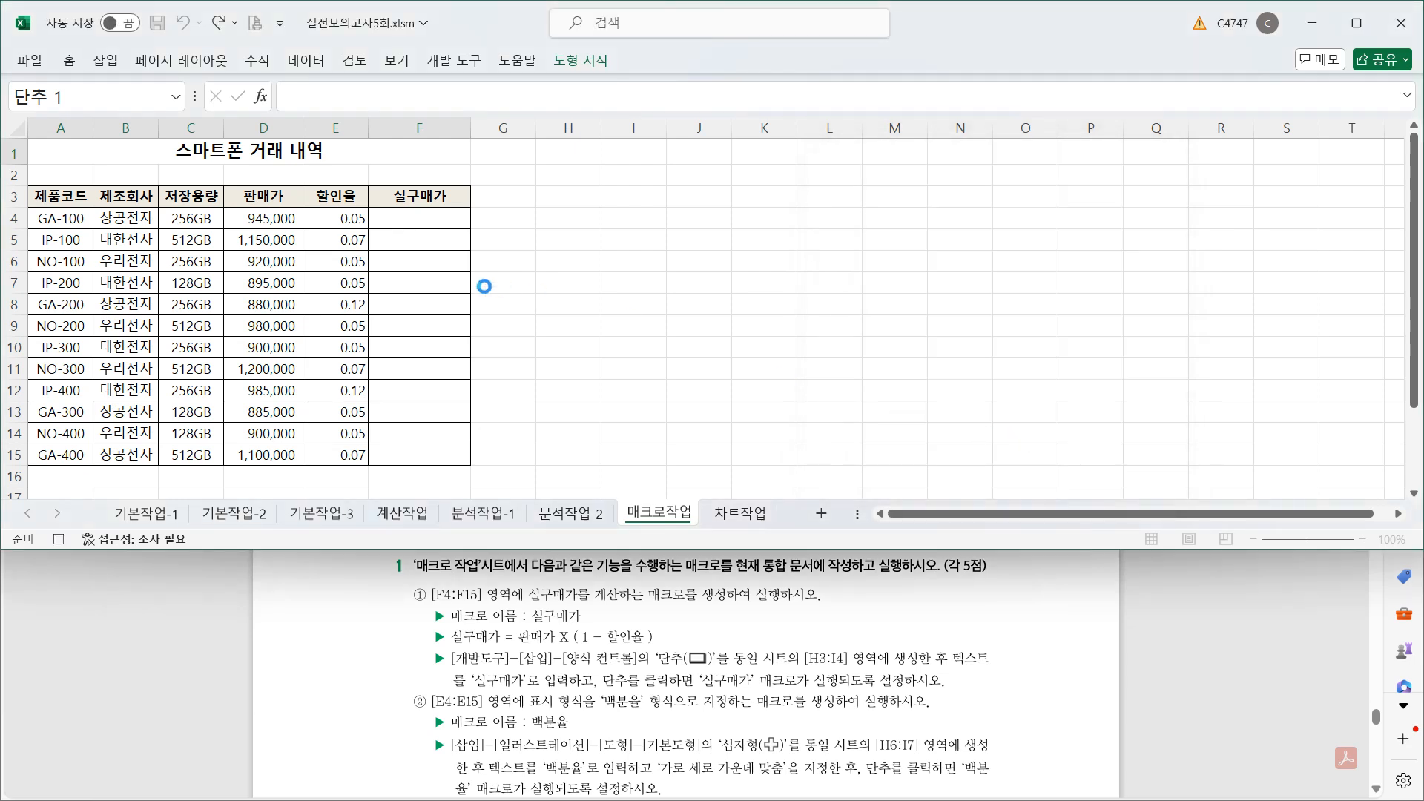
- Enter the formula =D4*(1-E4) in F4 to calculate the first 실구매가
click(432, 222)
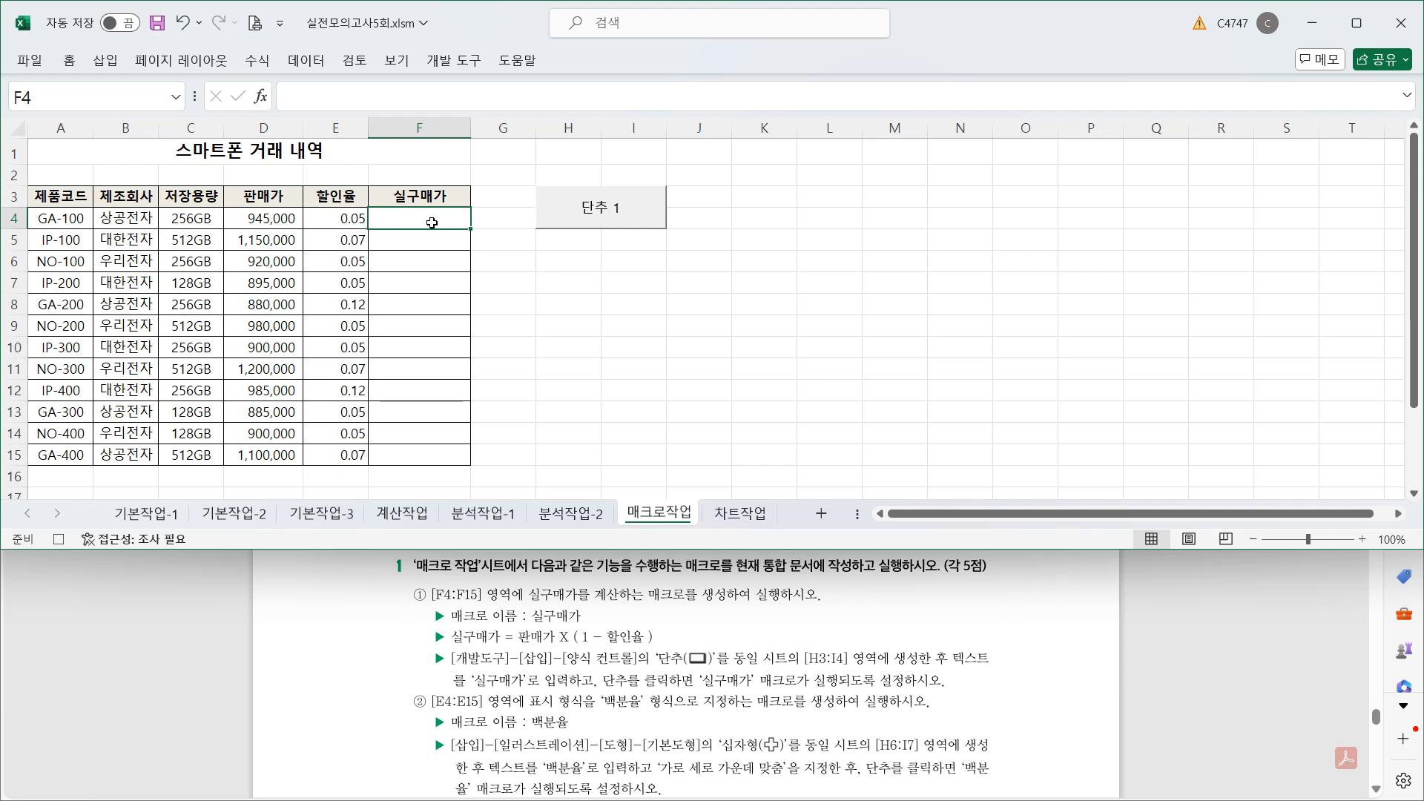
click(450, 94)
text(=)
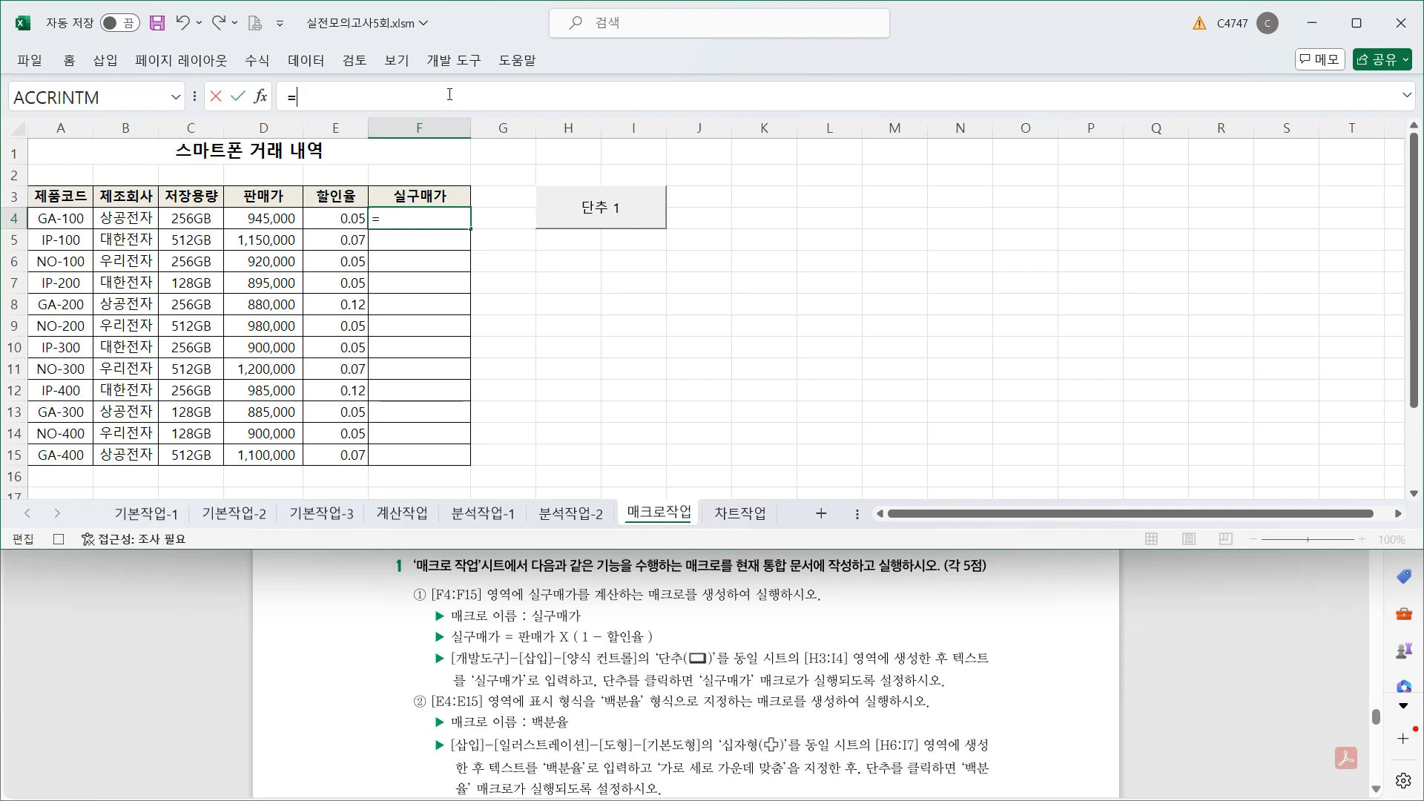
click(275, 215)
text(*(1-)
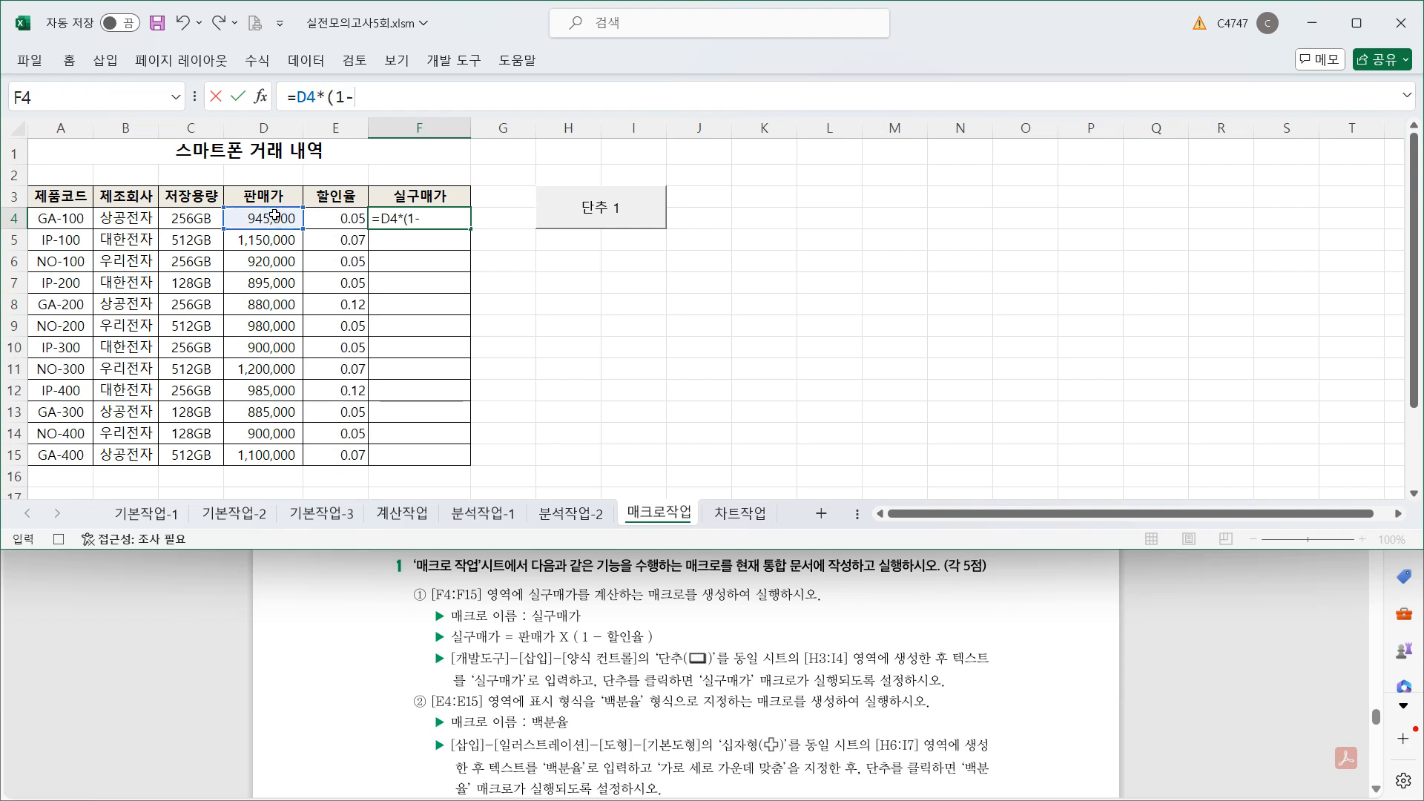
click(327, 220)
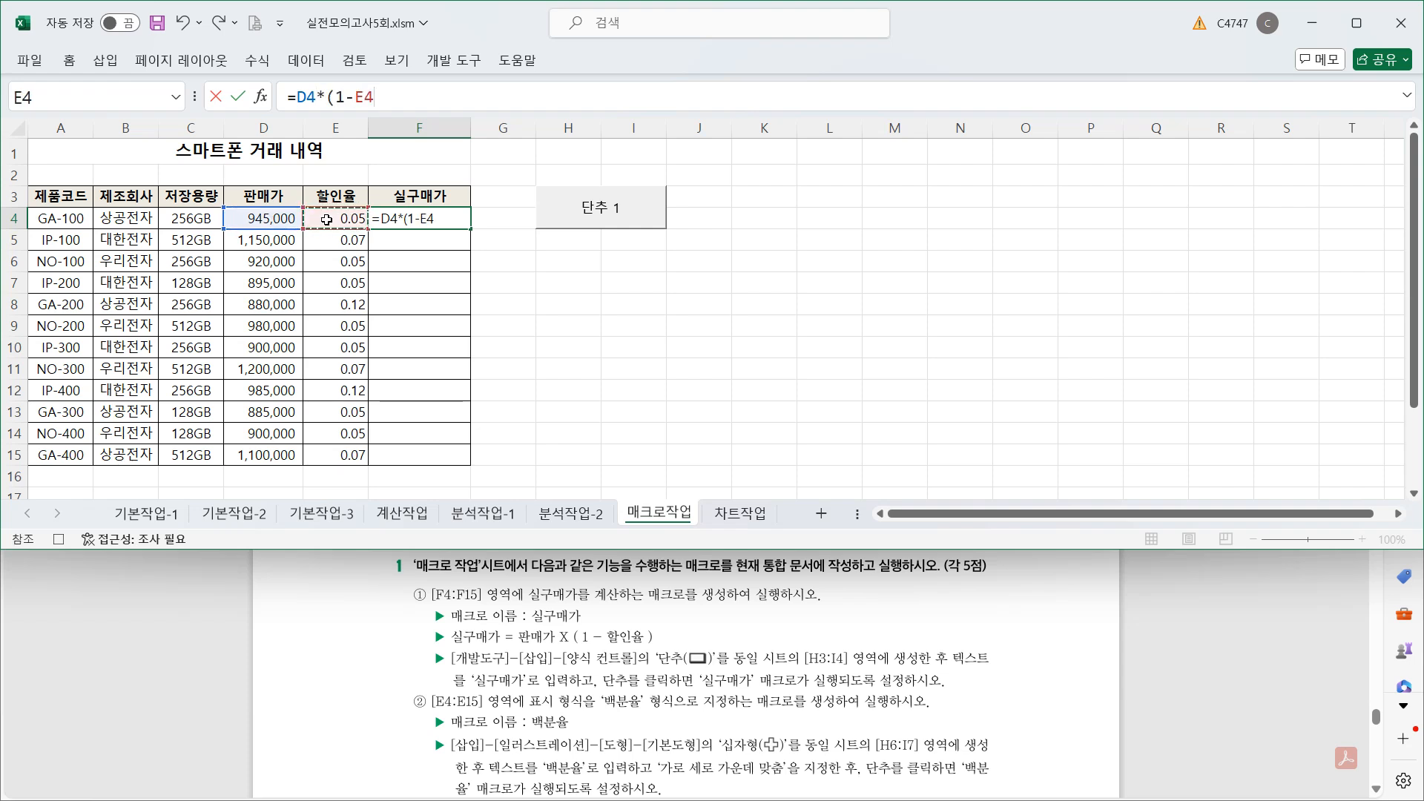
text())
key(ctrl+Return)
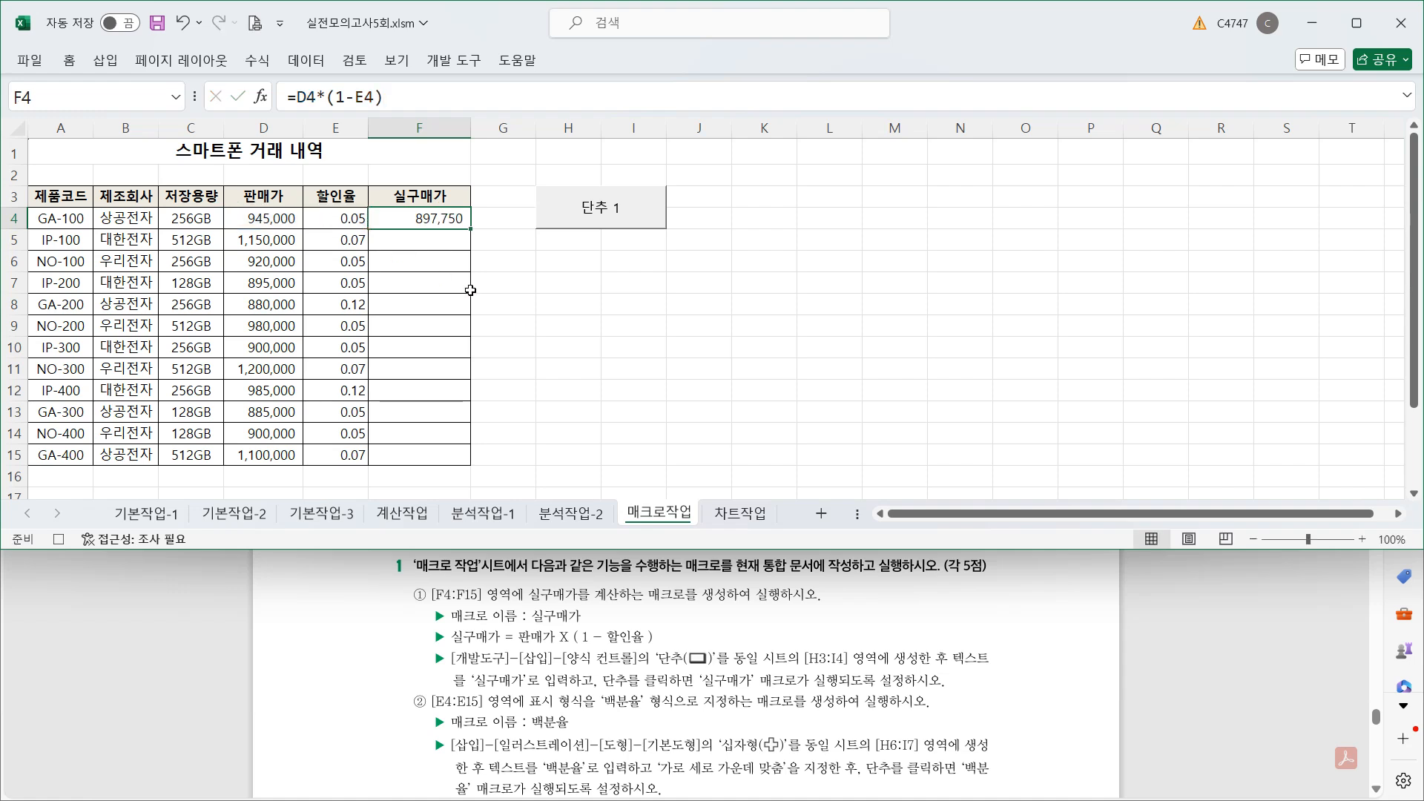
- Fill the F4 formula down to F15 and stop recording the macro
double_click(471, 229)
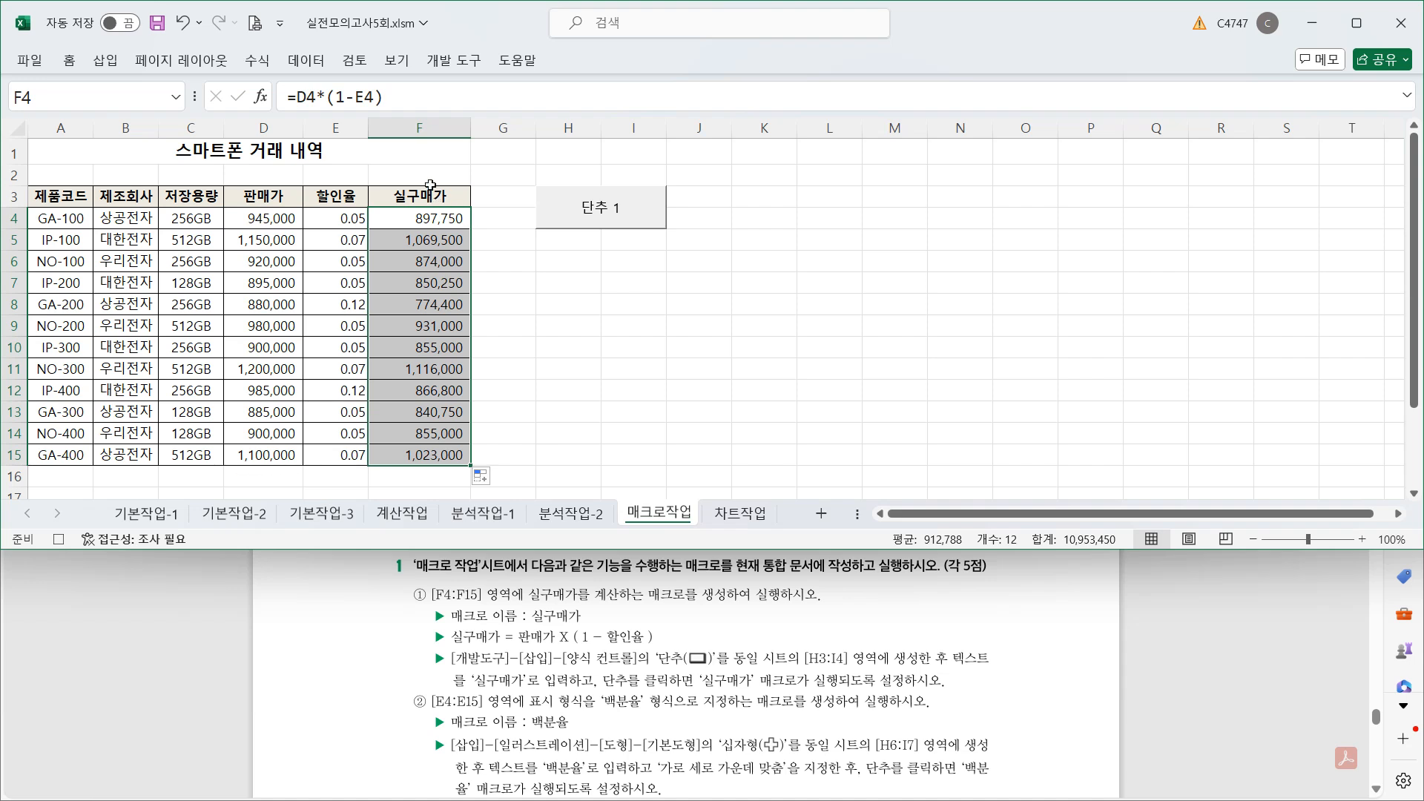
click(455, 61)
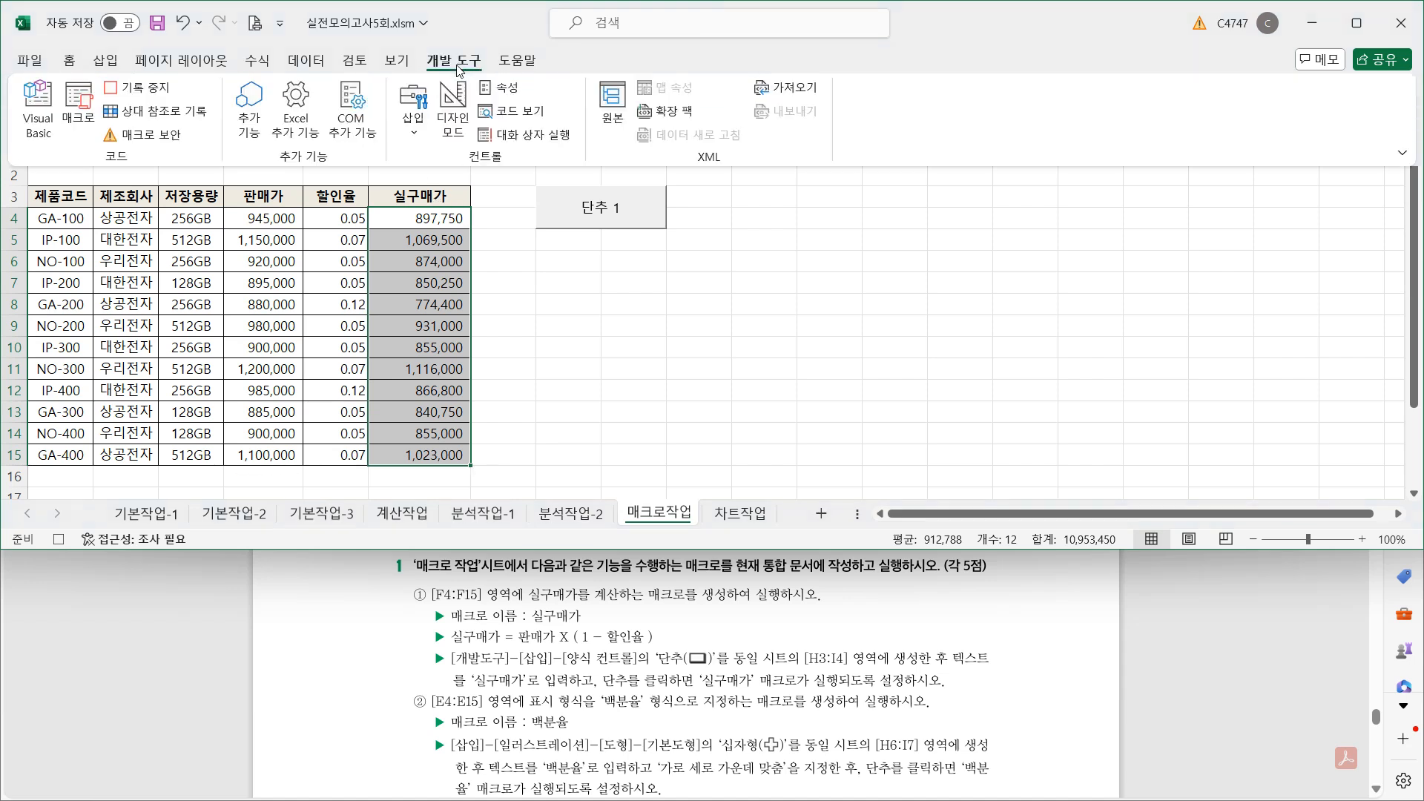
click(165, 99)
- Change the text on the form control button at H3:I4 to 실구매가
right_click(646, 214)
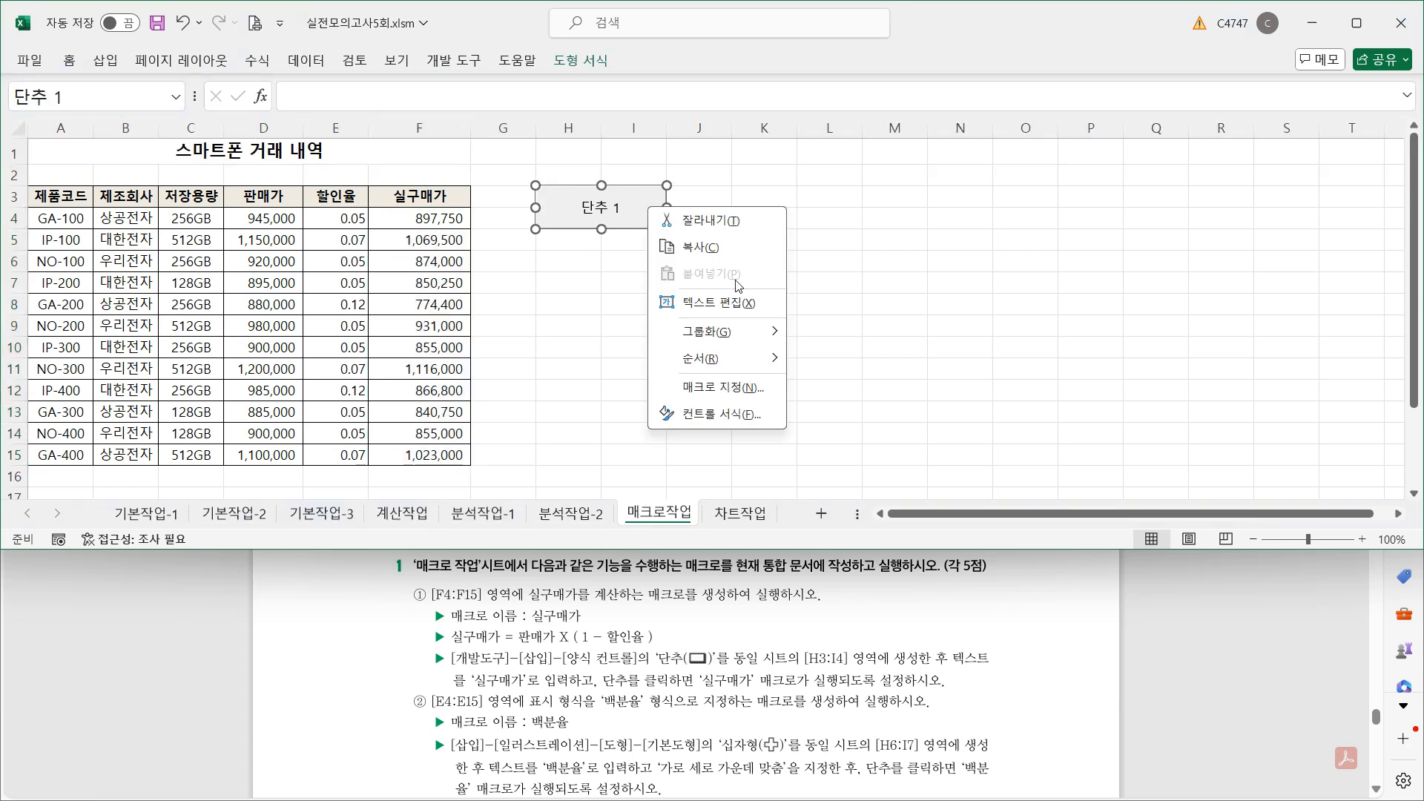
click(727, 301)
key(Delete)
key(Delete)
key(Delete)
key(Delete)
text(실구매가)
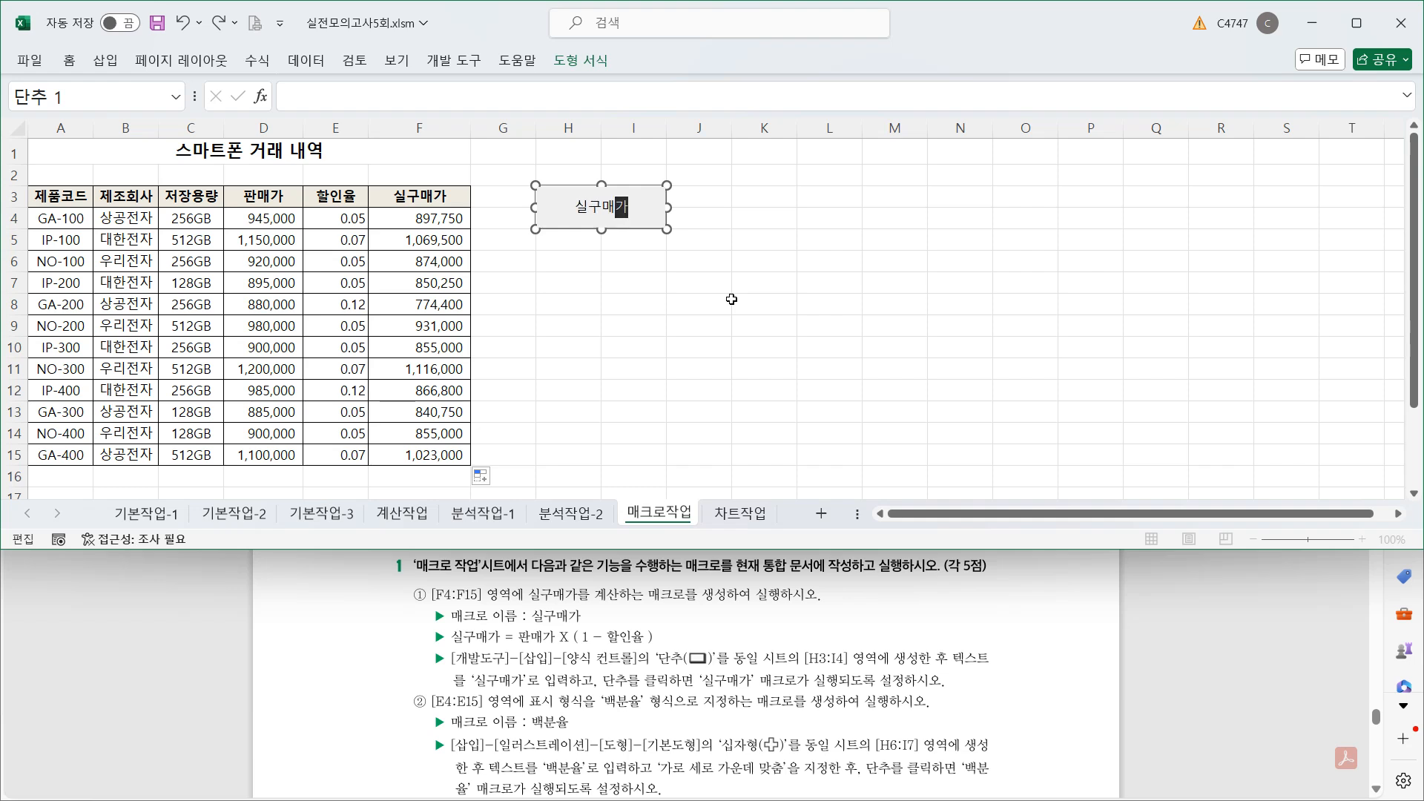
click(730, 301)
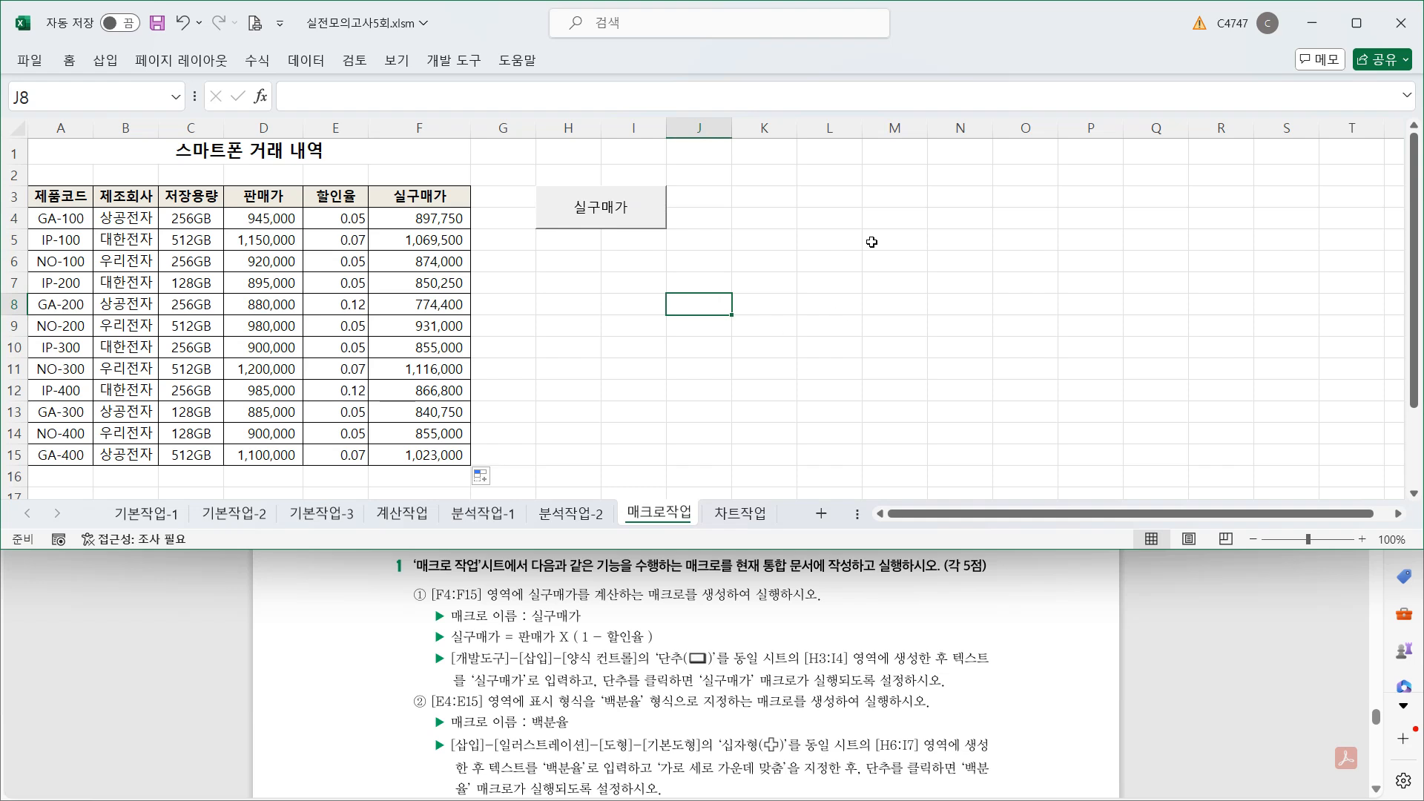
- Assign the 실구매가 macro to the form control button at H3:I4
right_click(646, 194)
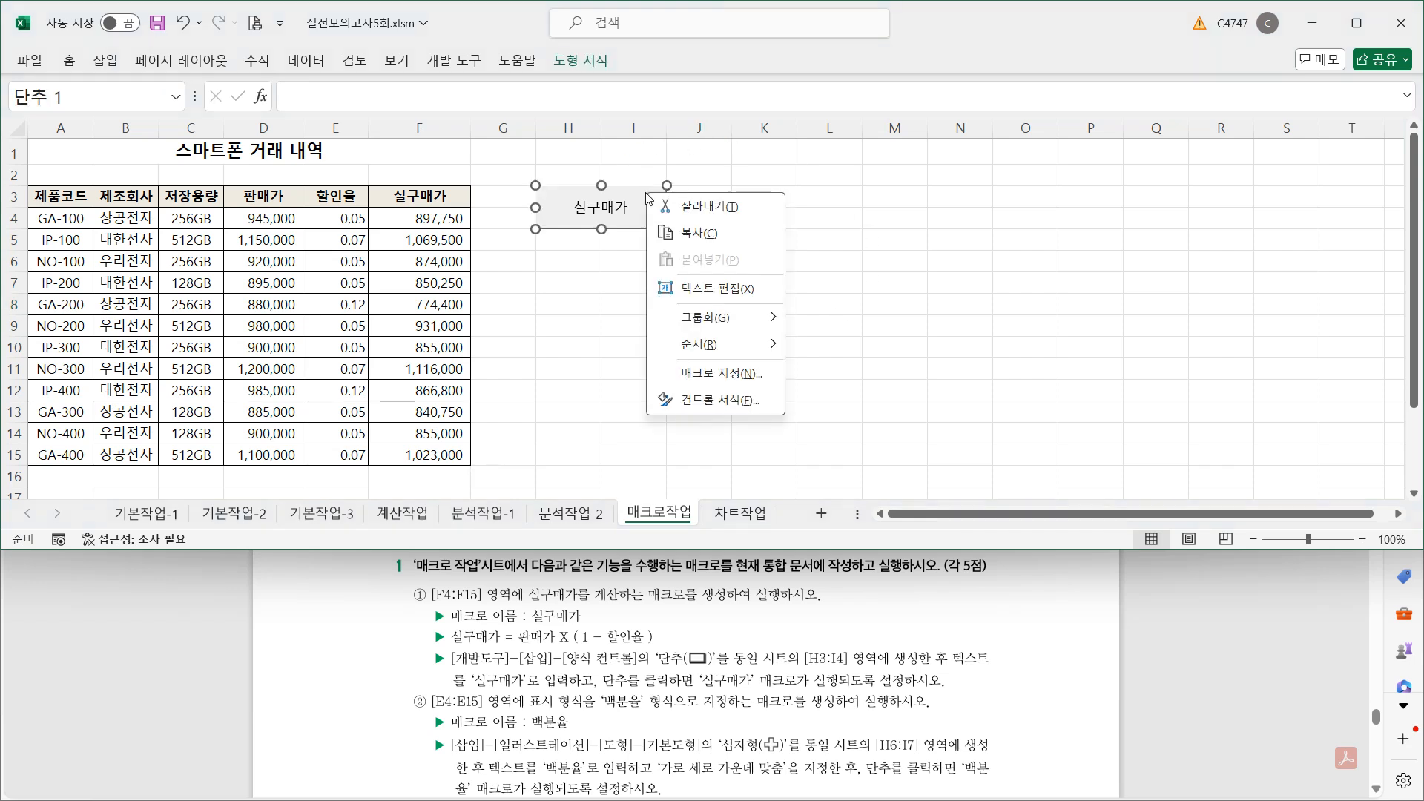
click(747, 375)
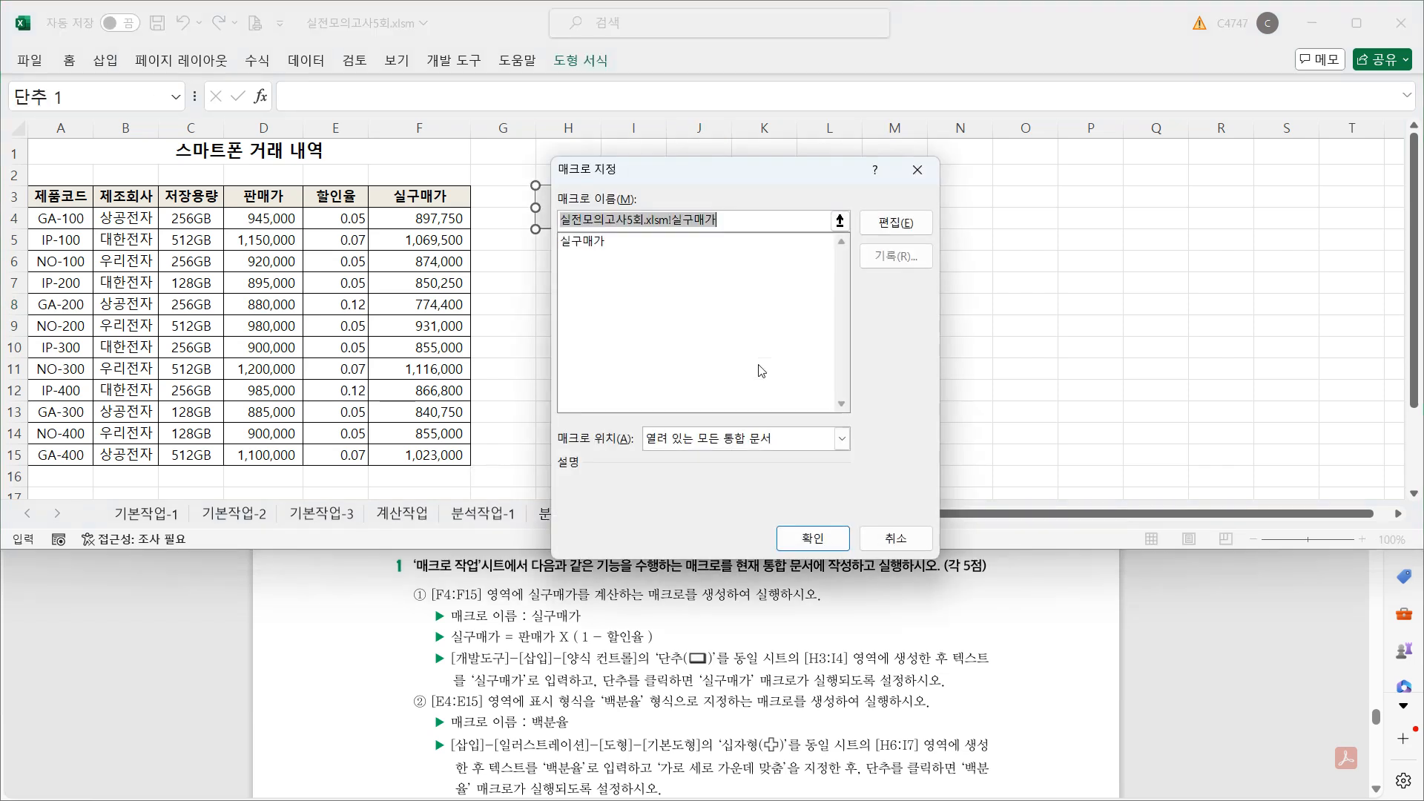
click(586, 242)
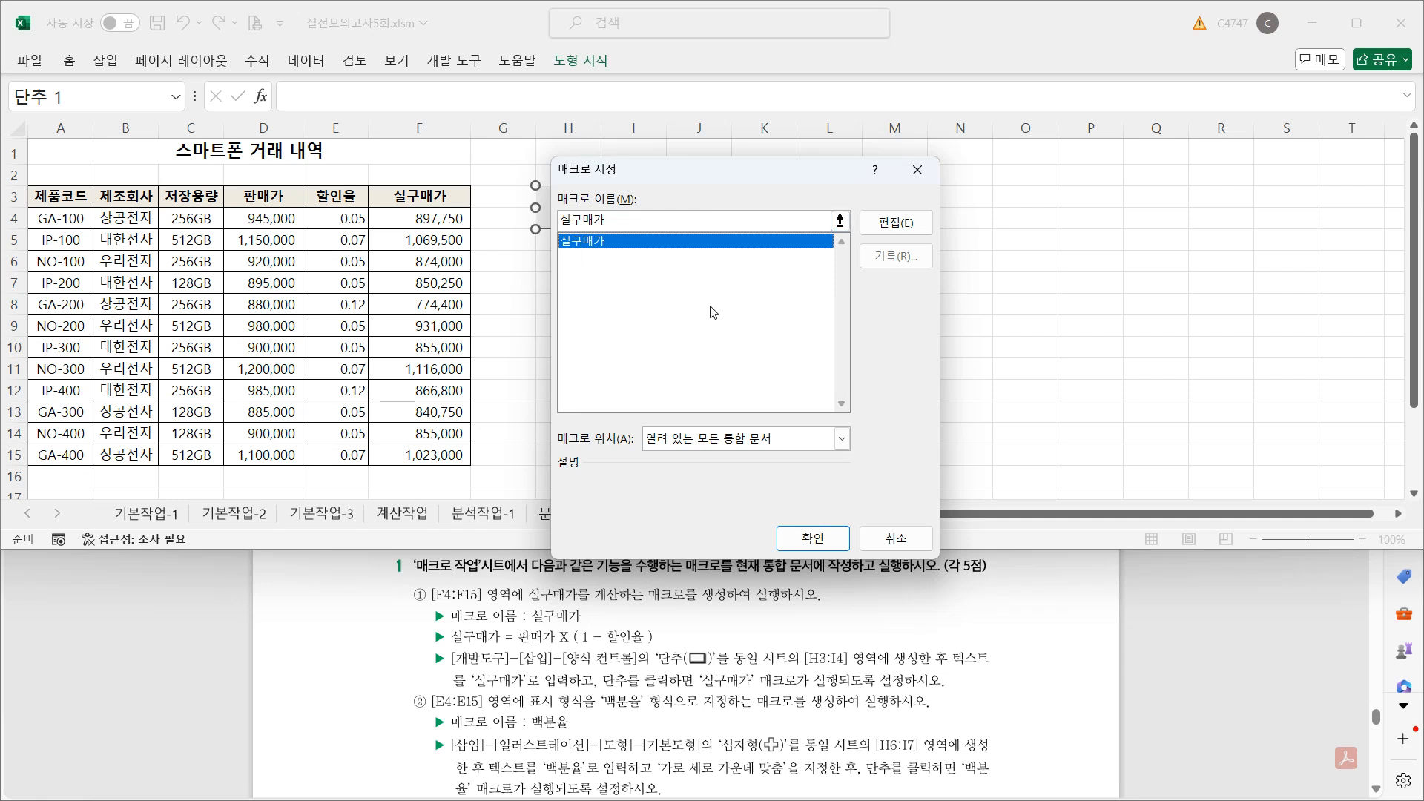
click(813, 539)
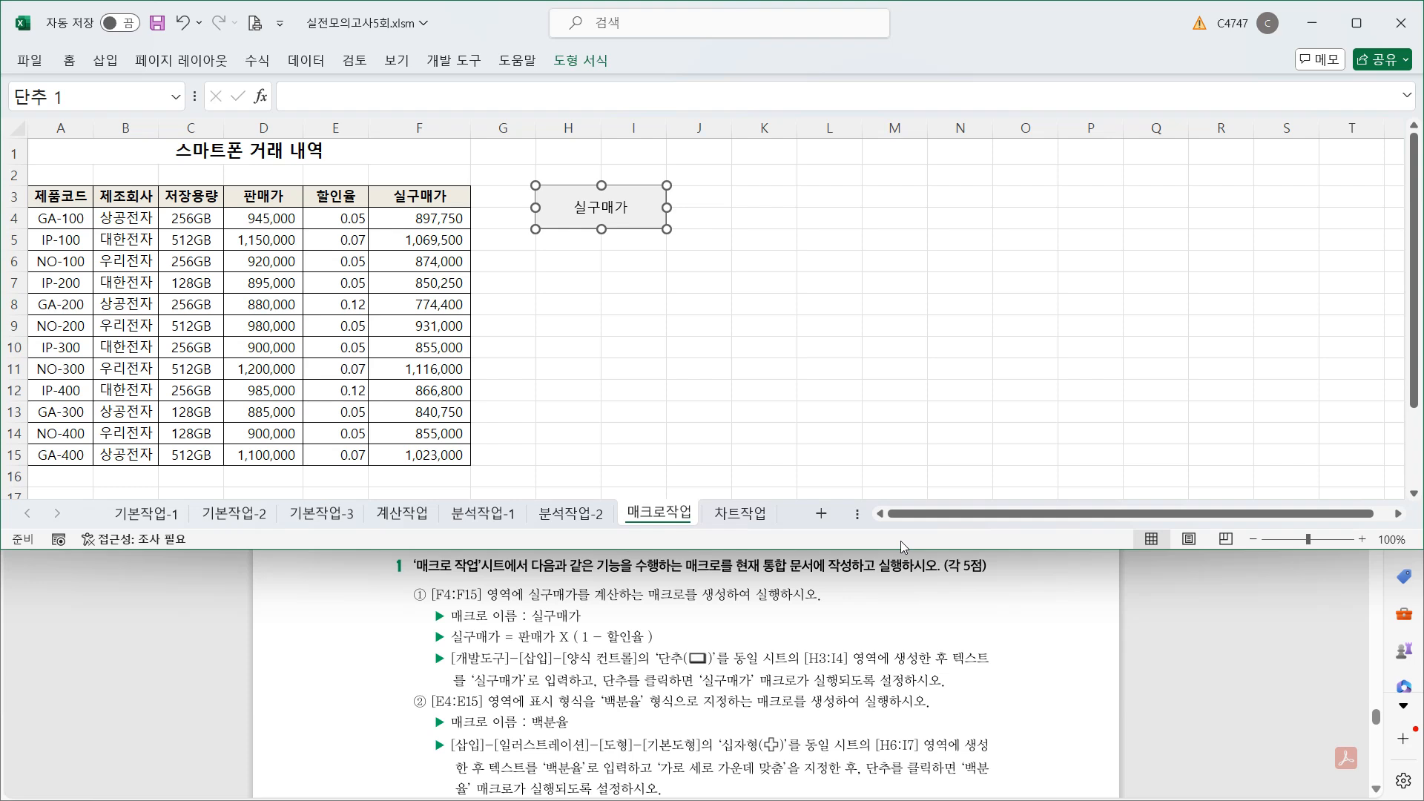
- Draw a cross shape (십자형) from the basic shapes covering cells H6:I7
click(582, 263)
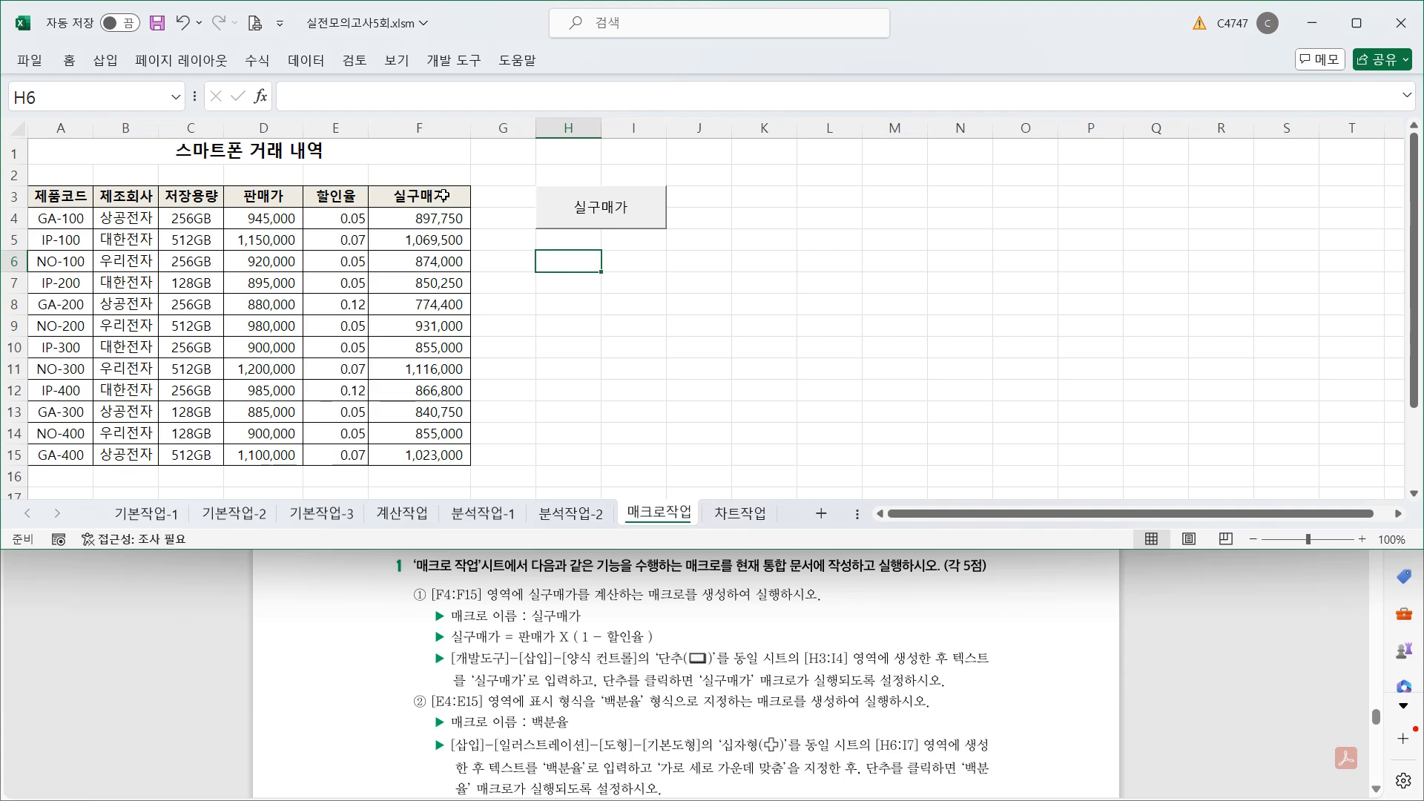
click(104, 60)
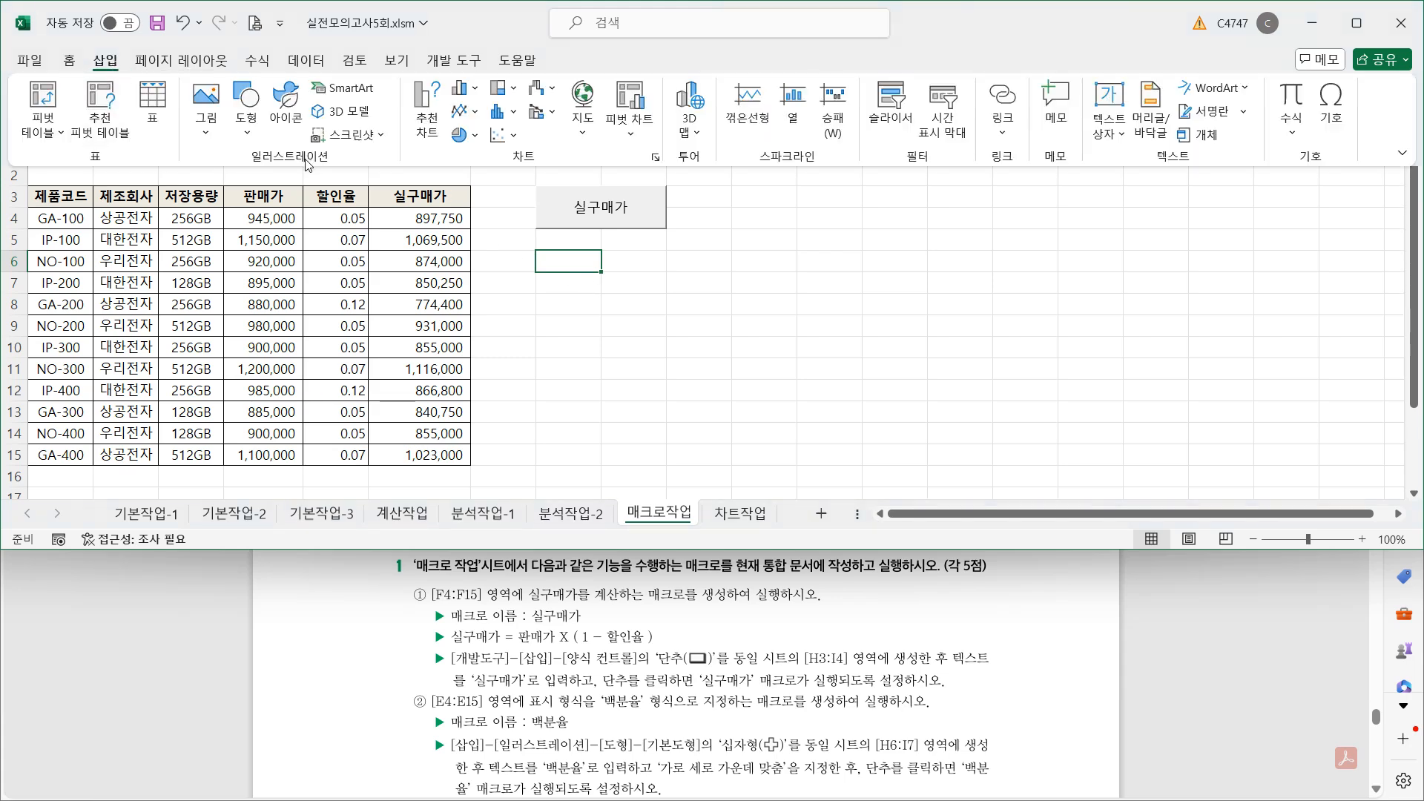
click(246, 112)
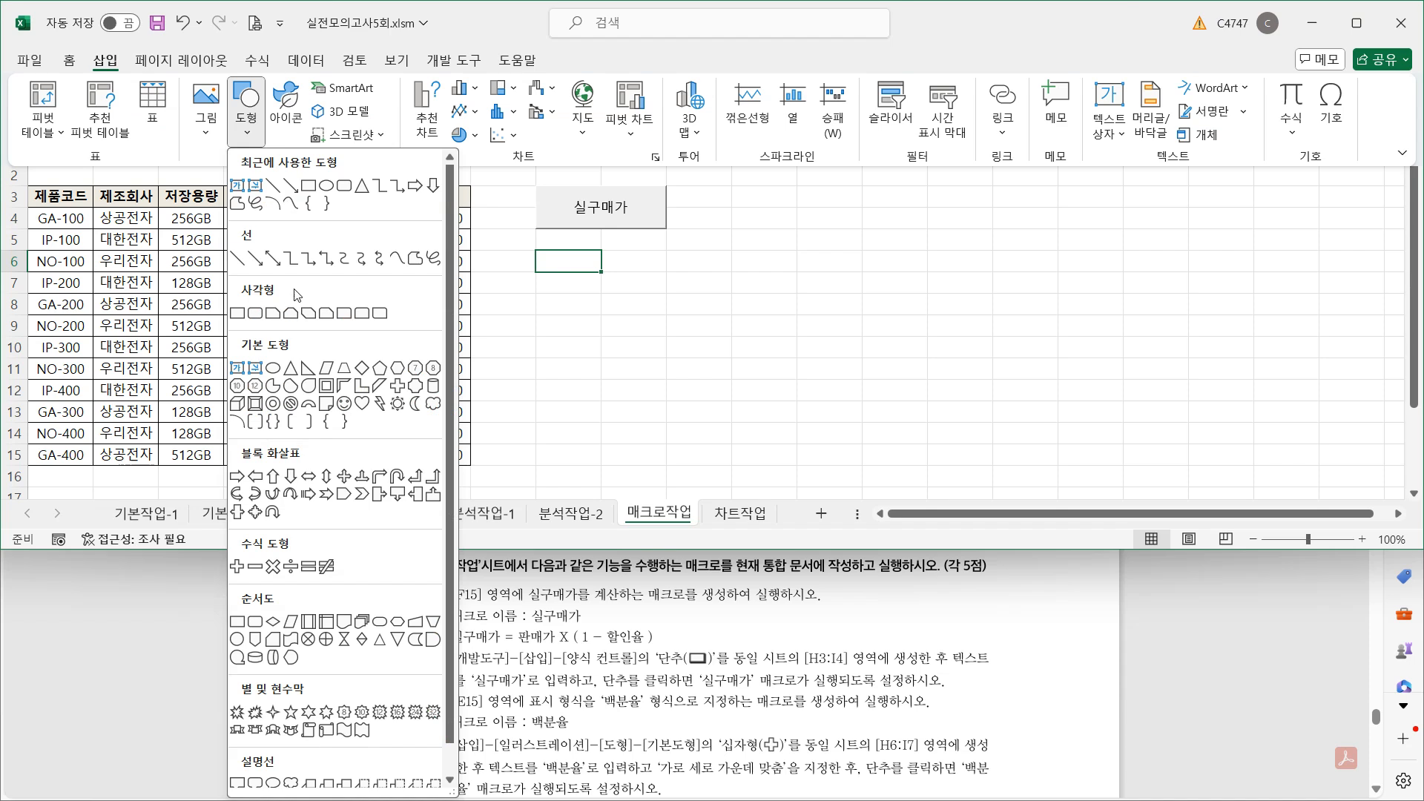
click(398, 385)
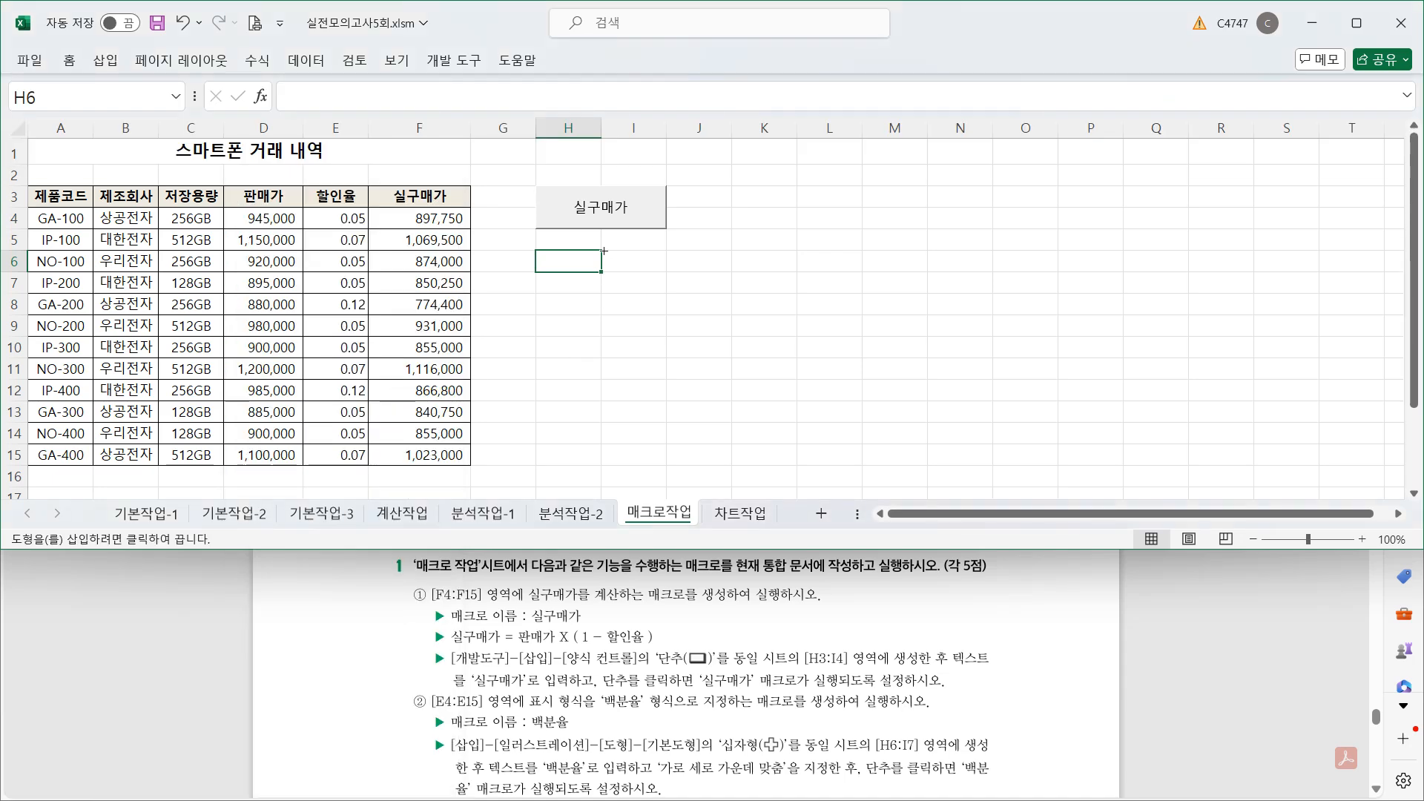
drag(539, 248, 671, 299)
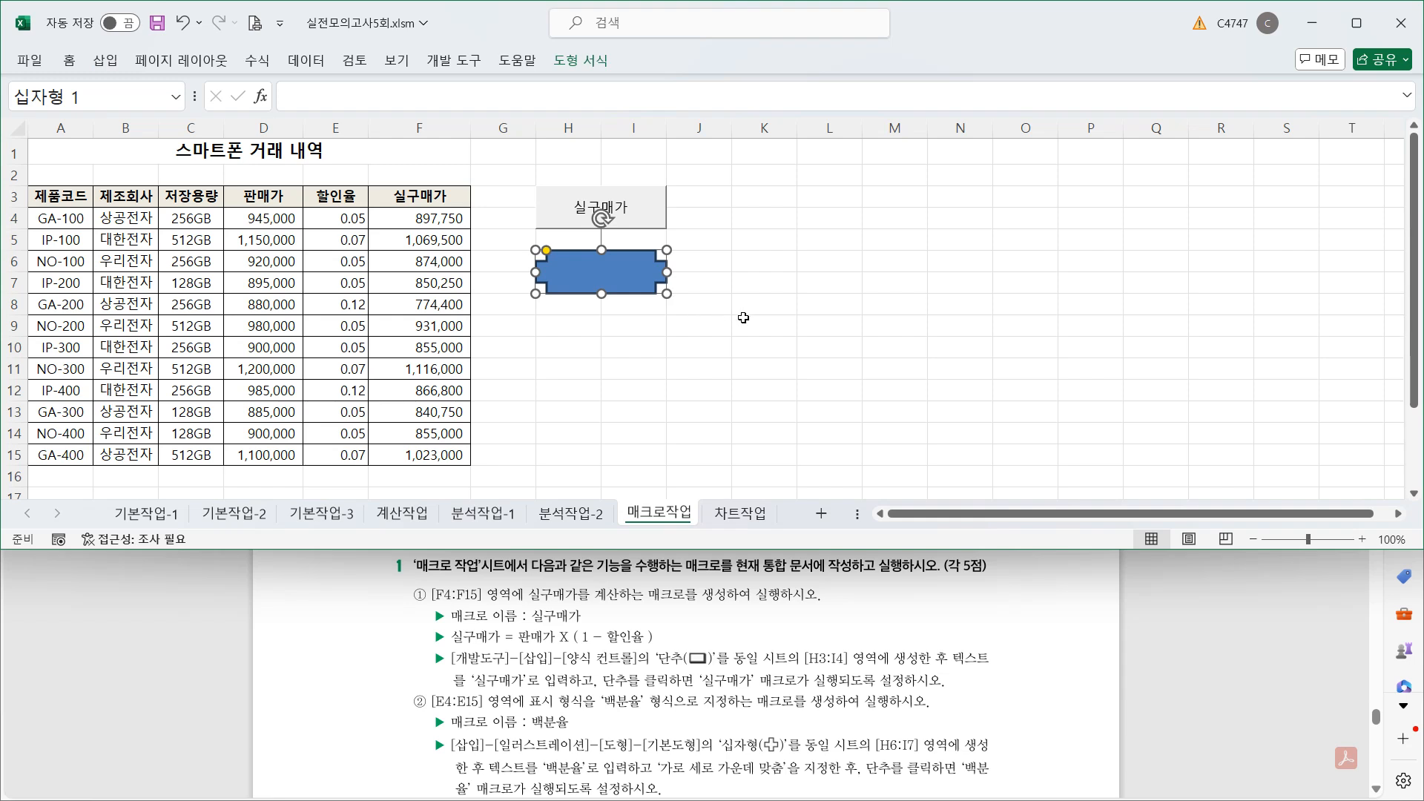
- Label the cross shape 백분율 and centre its text both horizontally and vertically
text(백분)
click(640, 285)
click(65, 66)
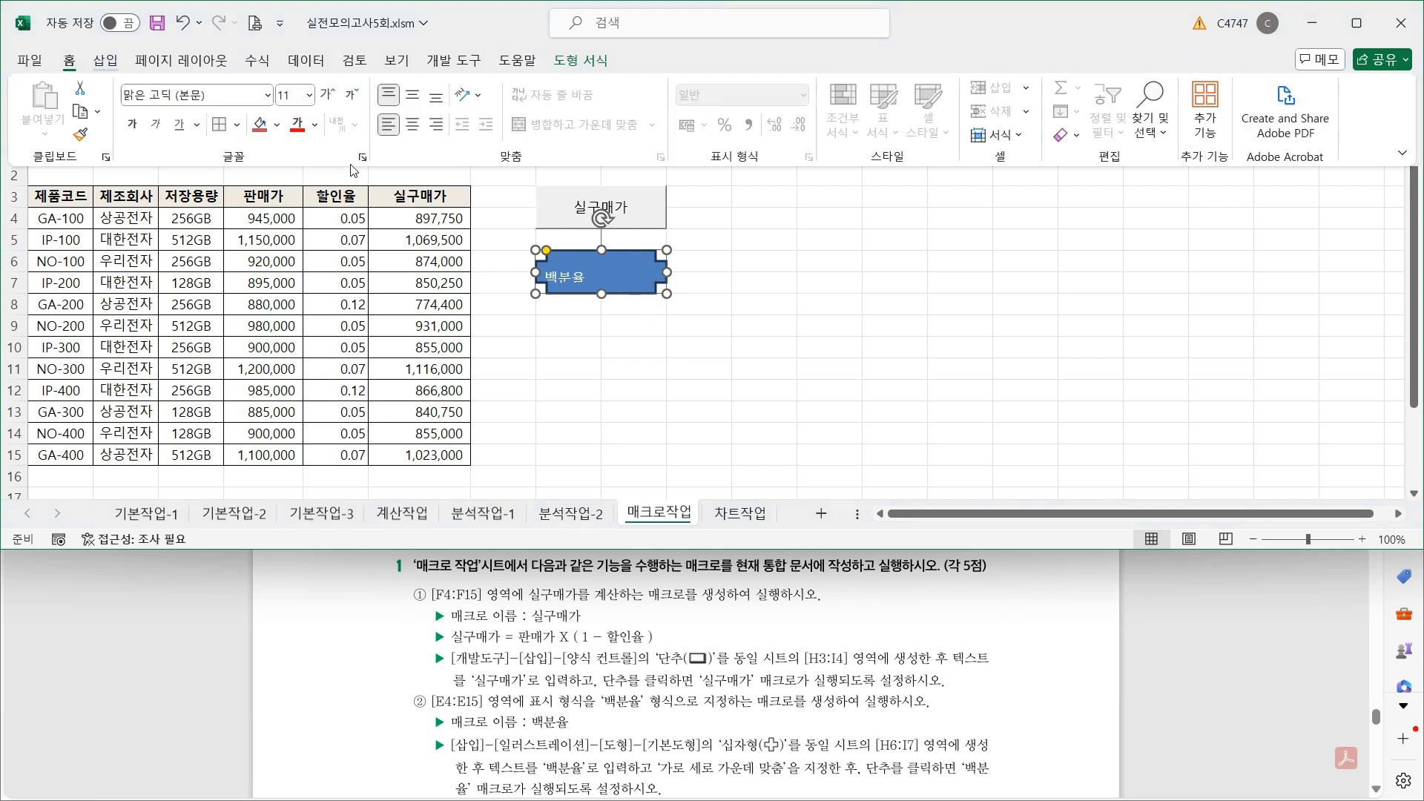
click(412, 98)
click(413, 124)
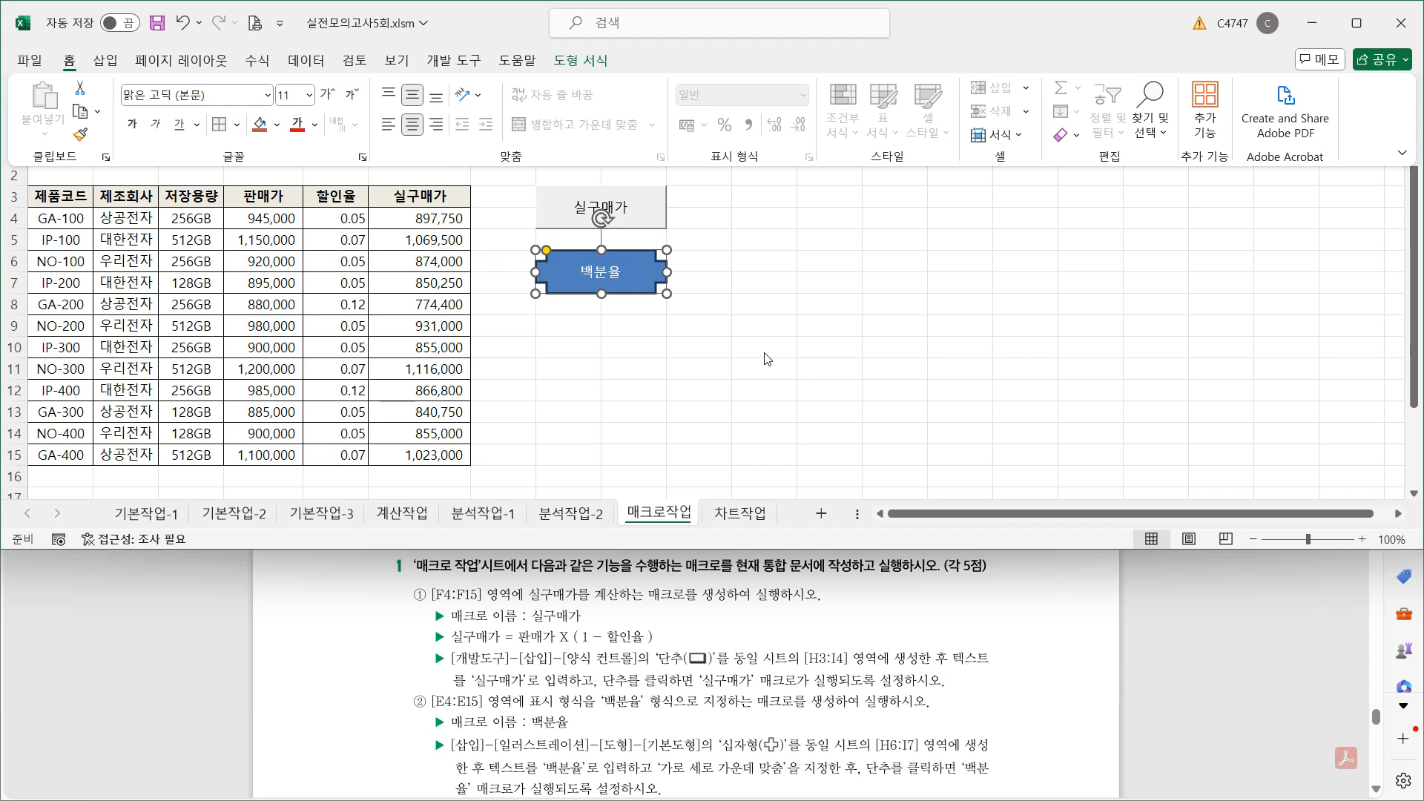
- Start recording a new macro named 백분율, stored in the current workbook
click(457, 70)
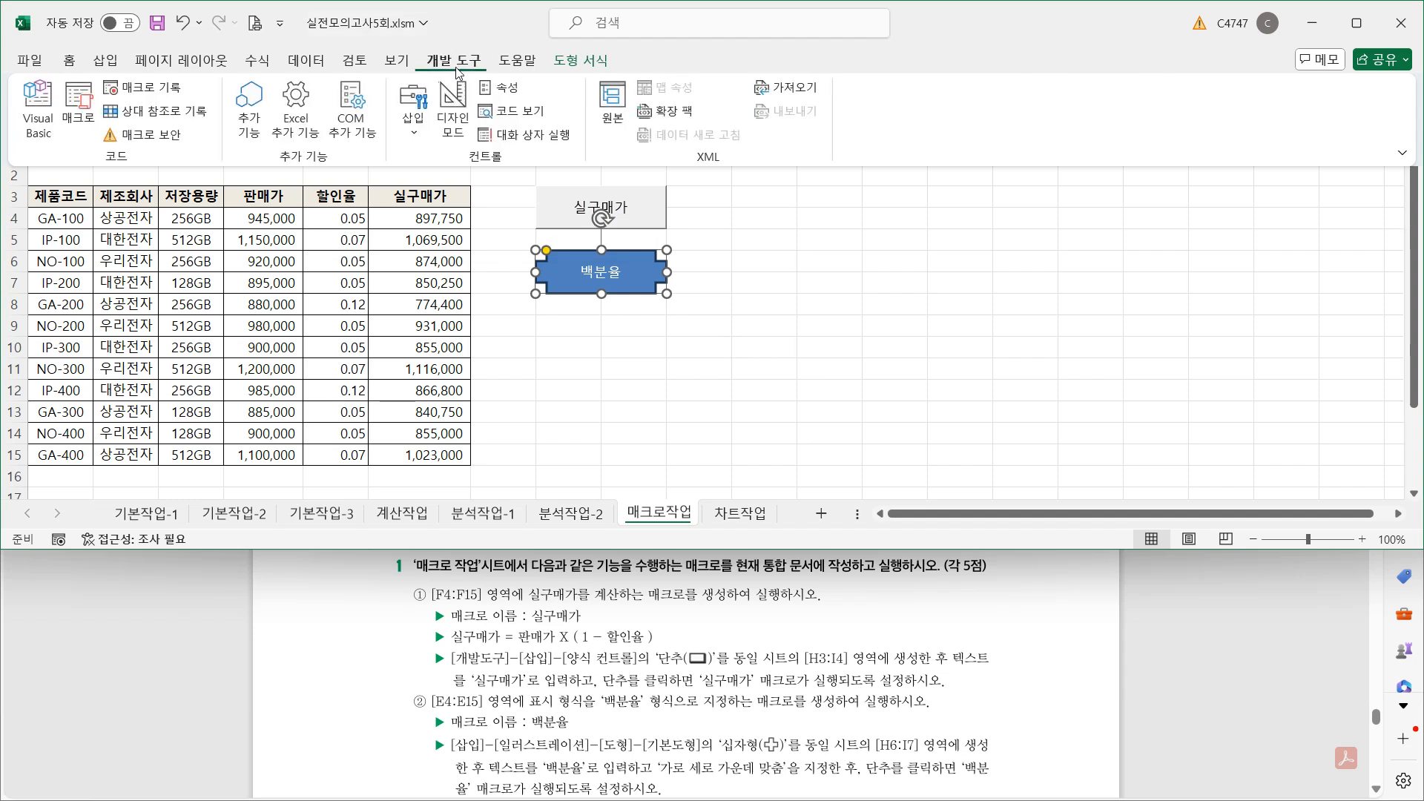
click(154, 89)
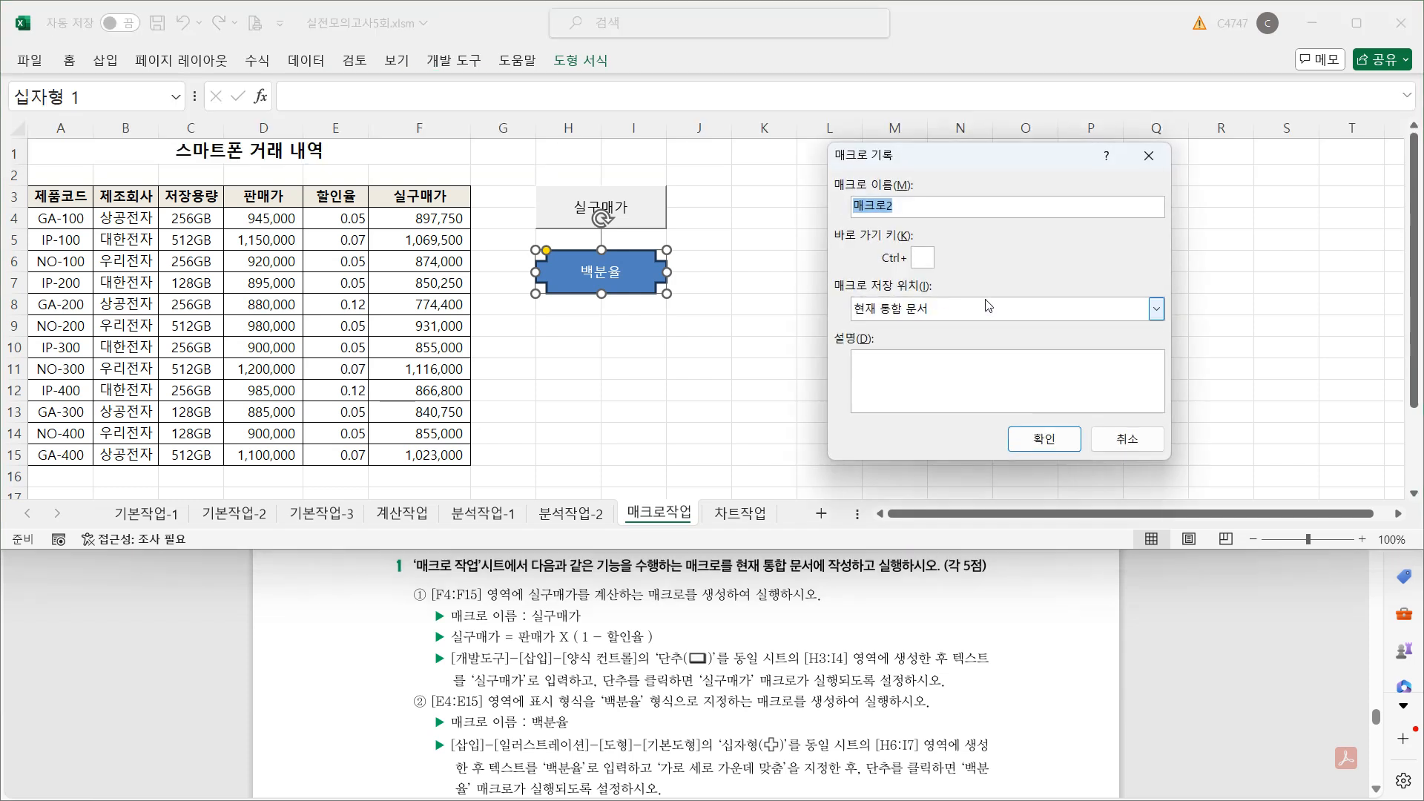
text(백분율)
click(1044, 438)
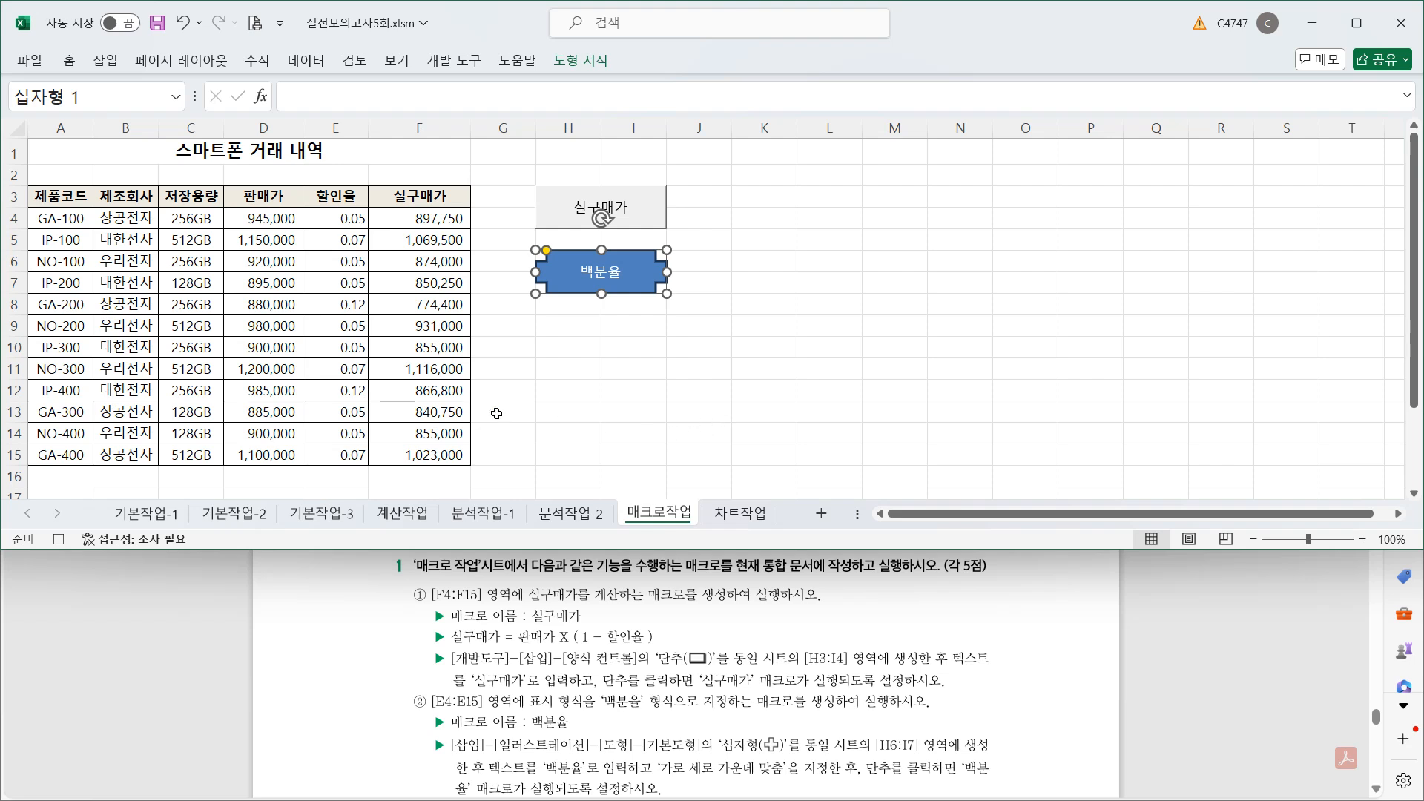
- Format cells E4:E15 as percentage (백분율) with 0 decimal places and stop the macro recording
drag(340, 218, 341, 454)
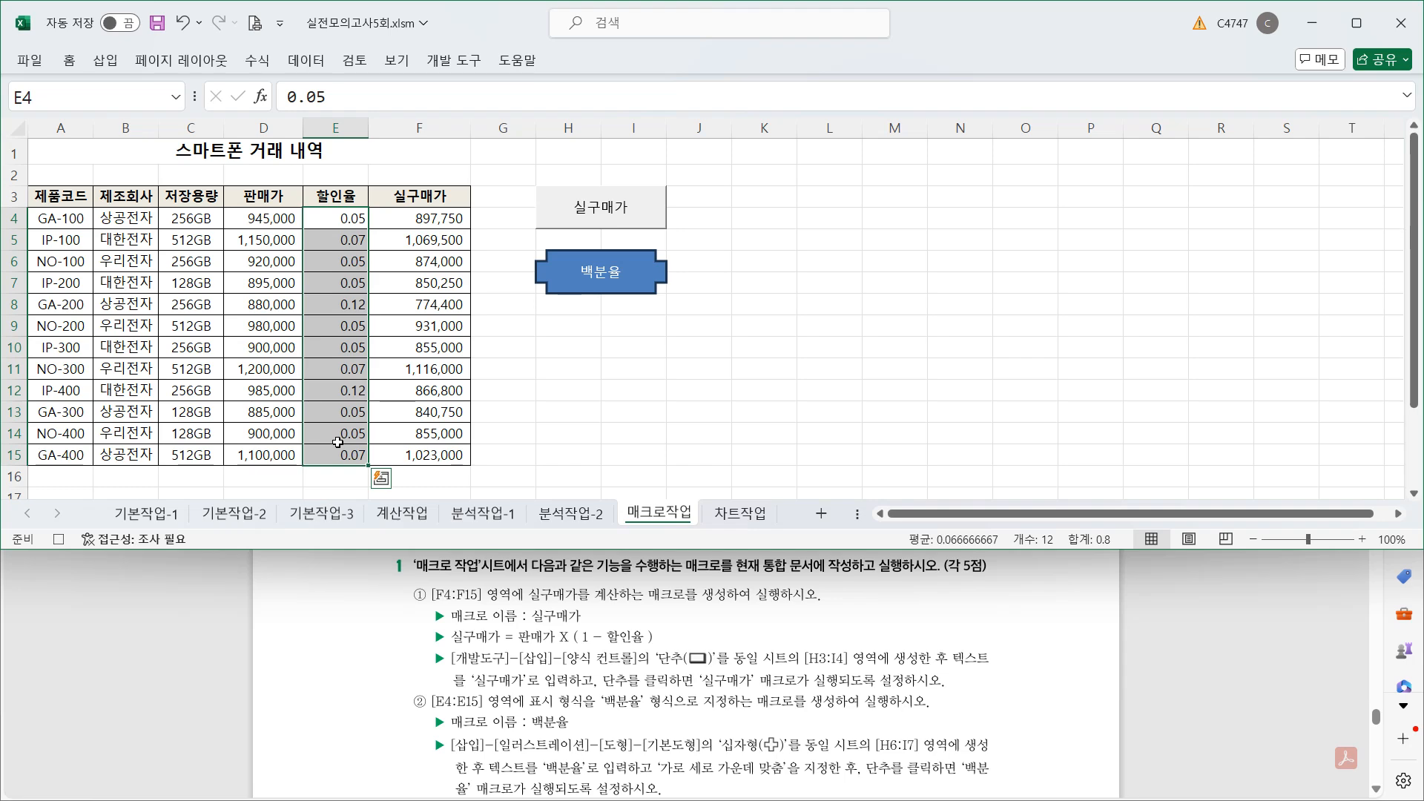
key(ctrl+1)
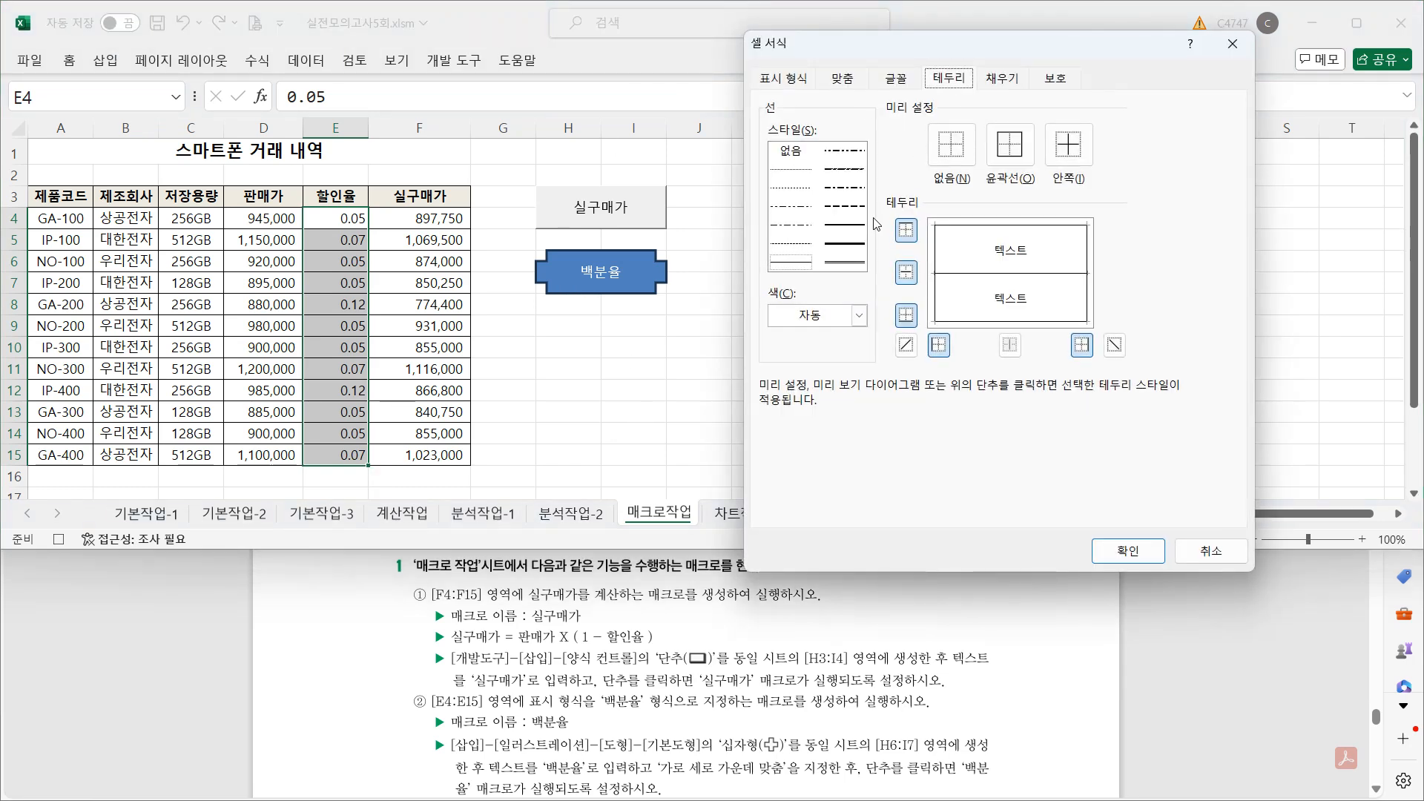
click(804, 86)
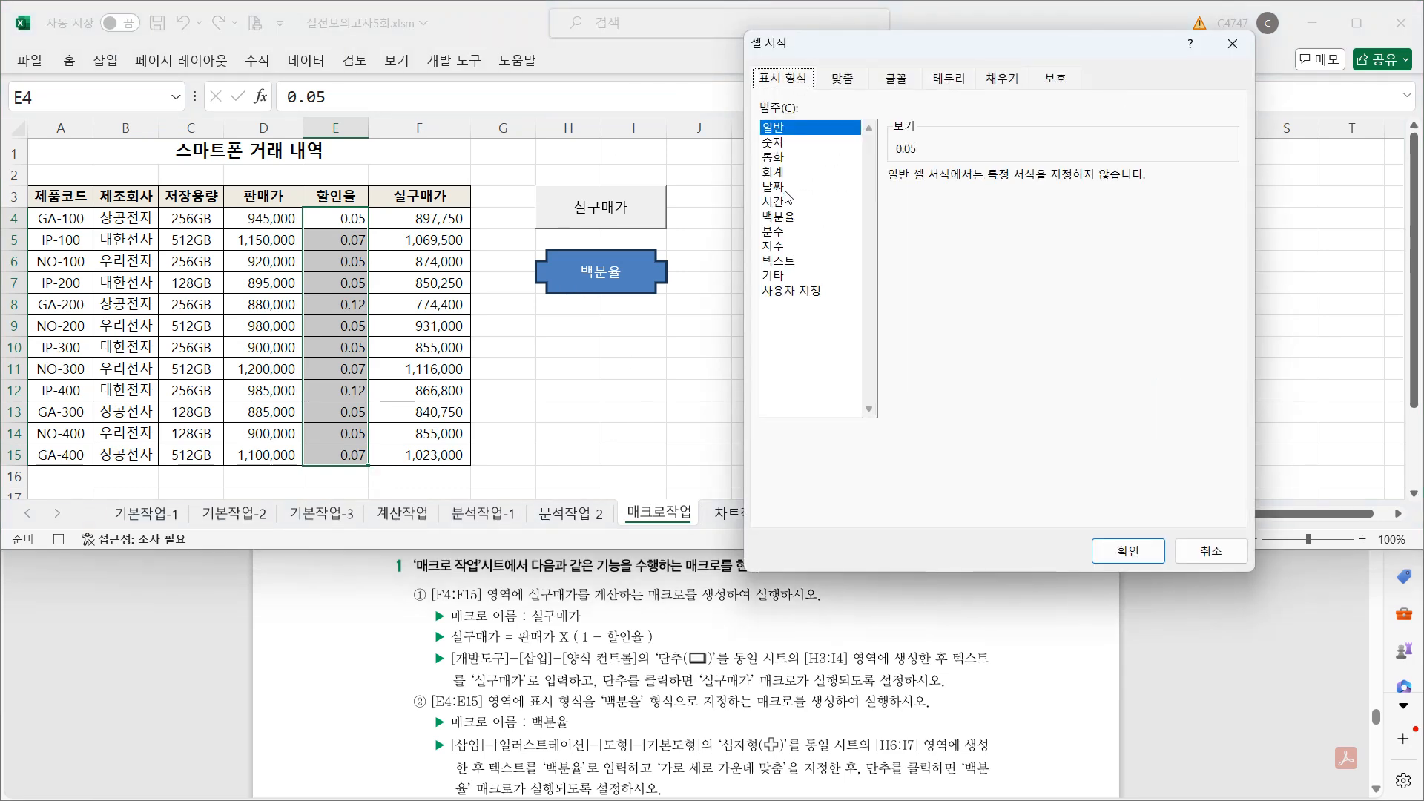
click(789, 217)
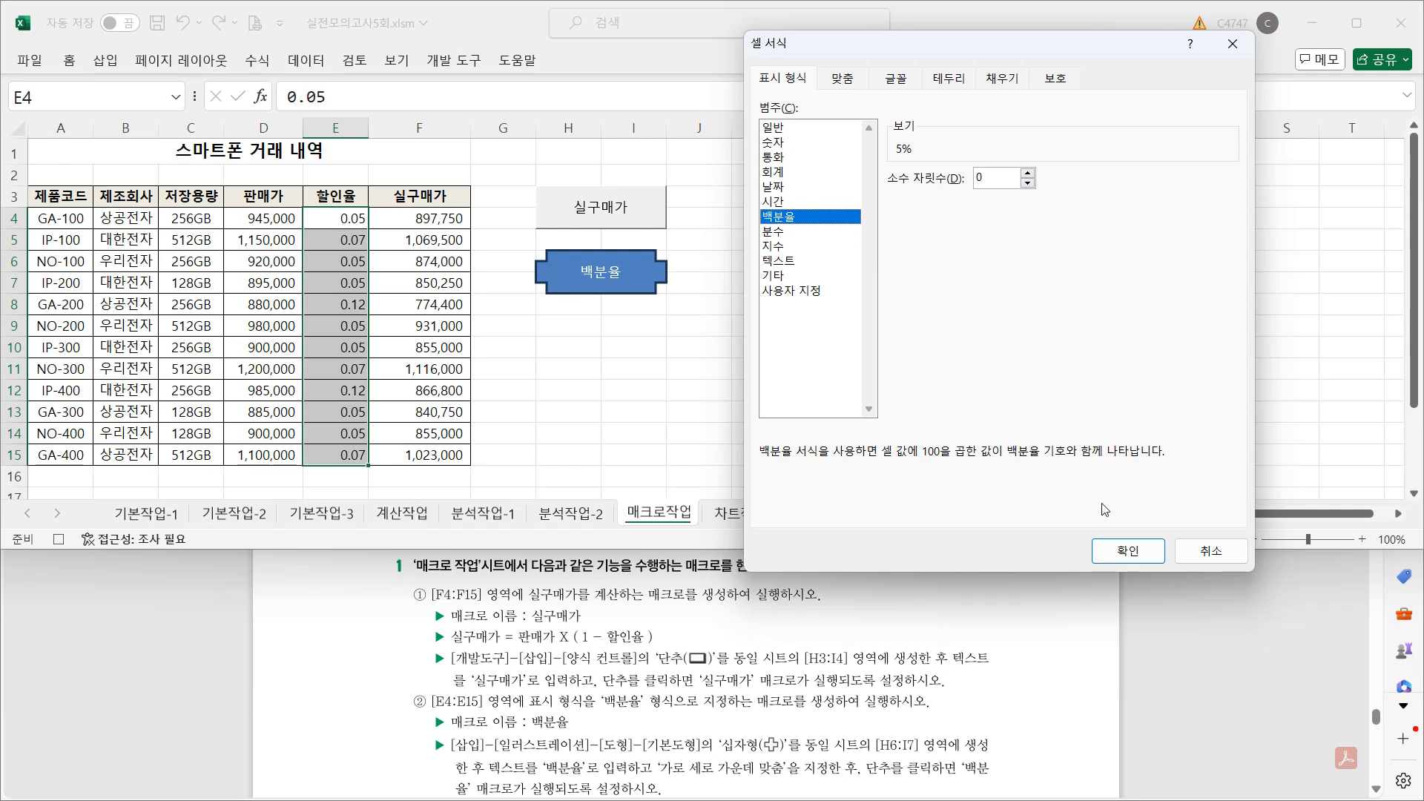
click(1121, 549)
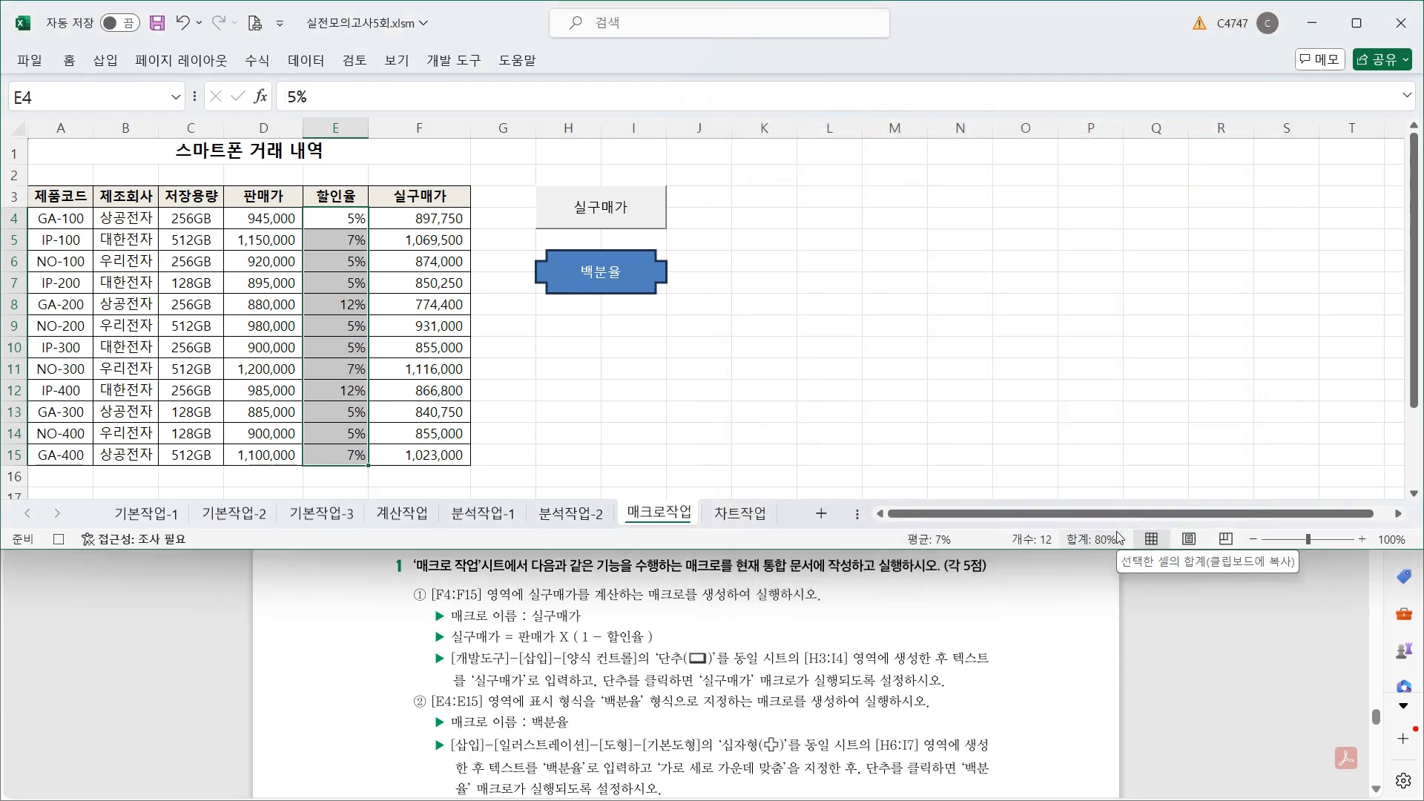
click(477, 67)
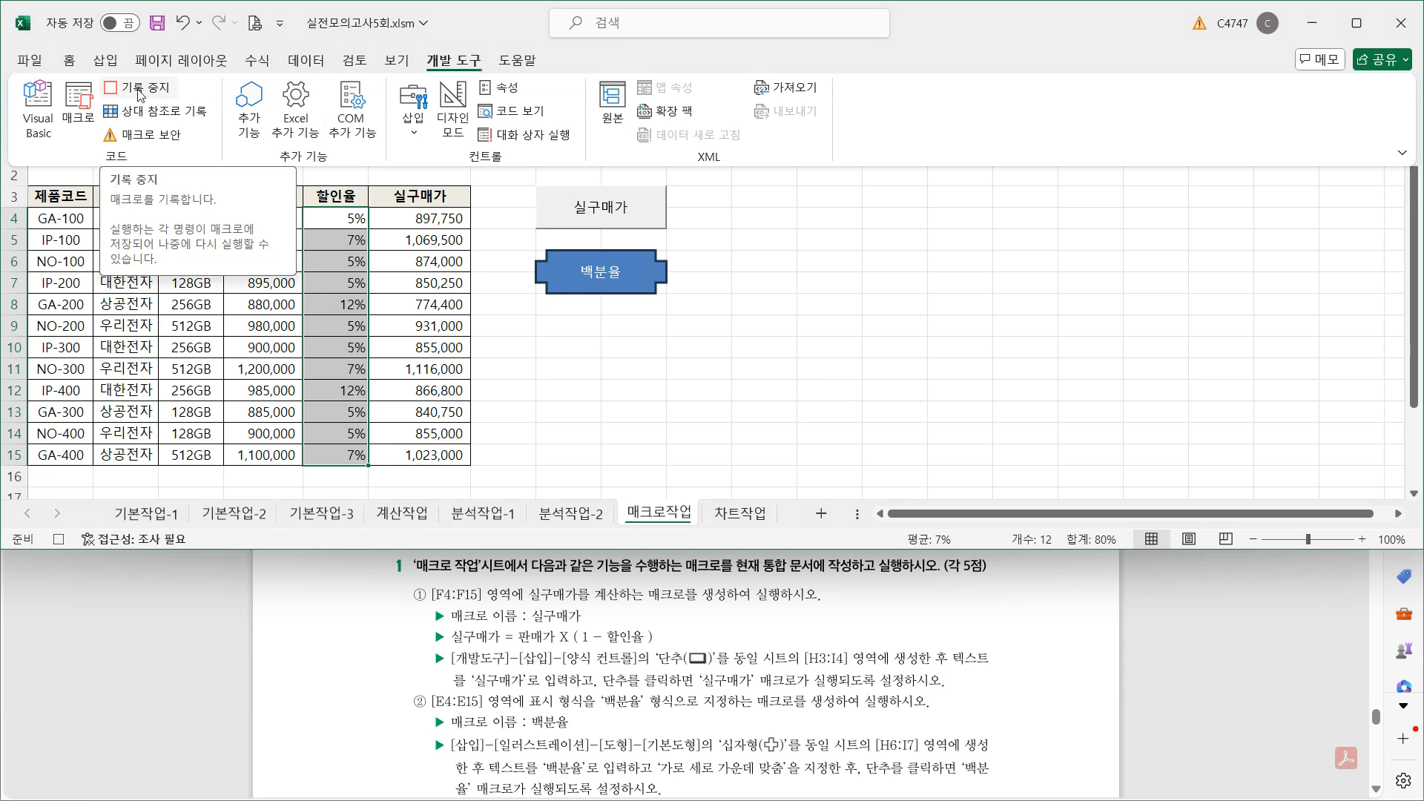
click(139, 92)
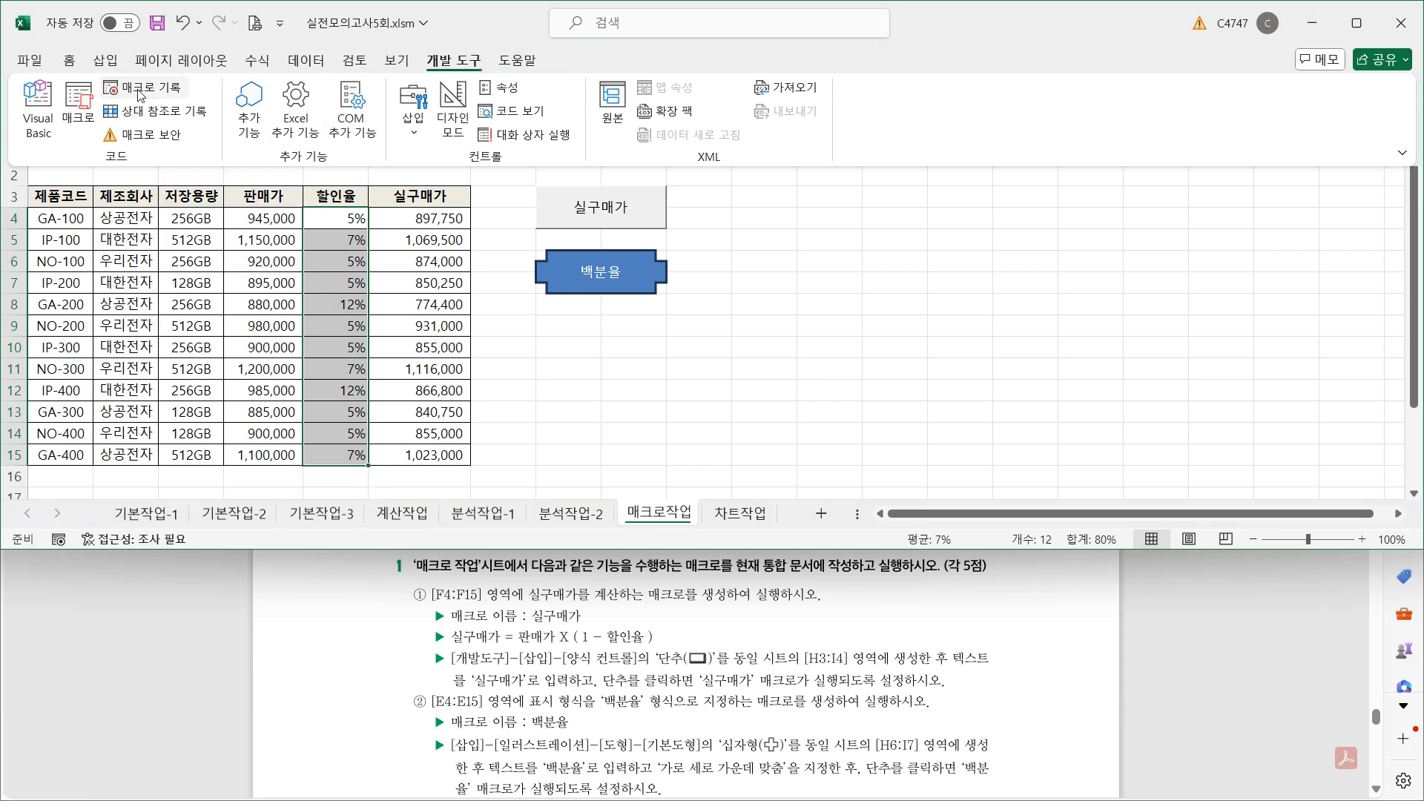
- Assign the 백분율 macro to the cross shape at H6:I7
right_click(639, 266)
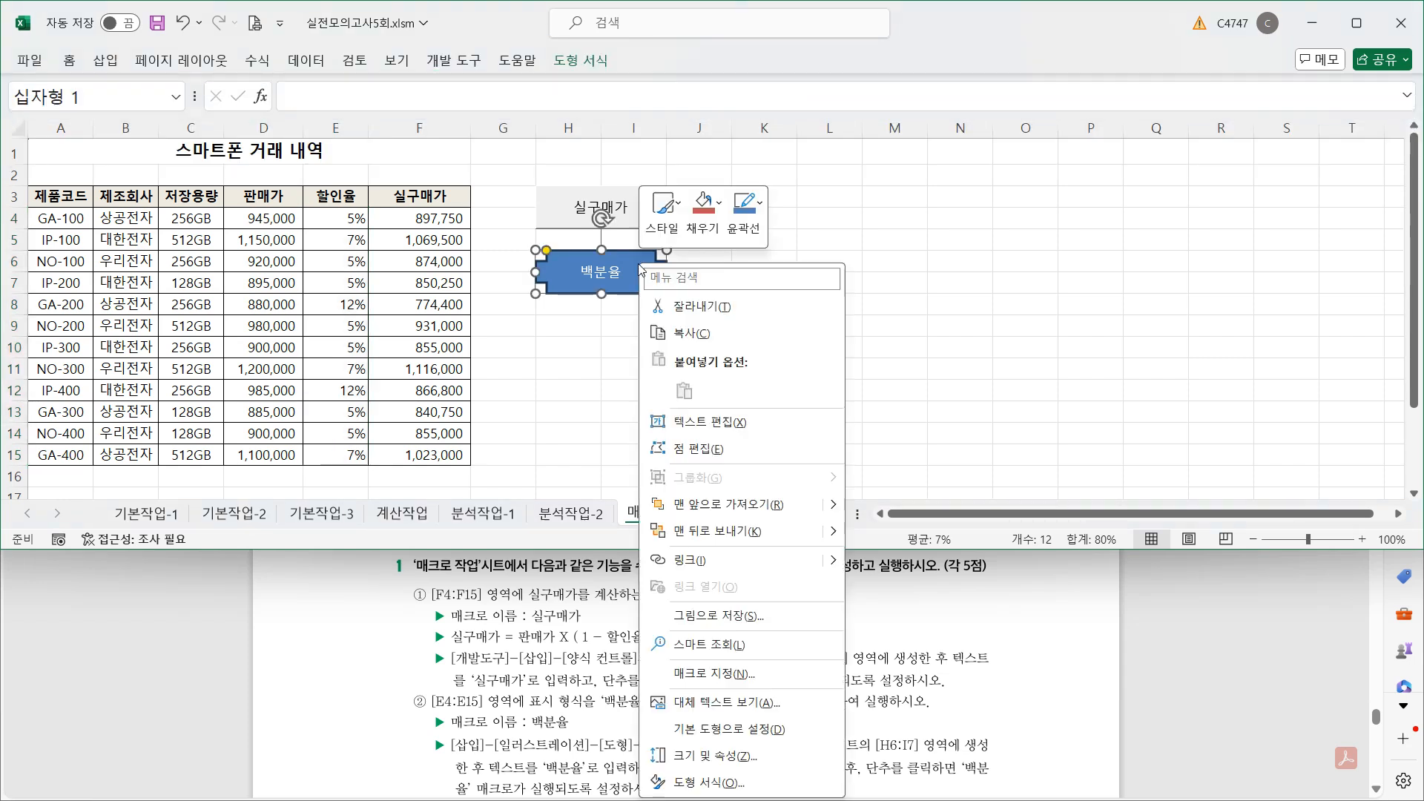
click(796, 673)
click(638, 477)
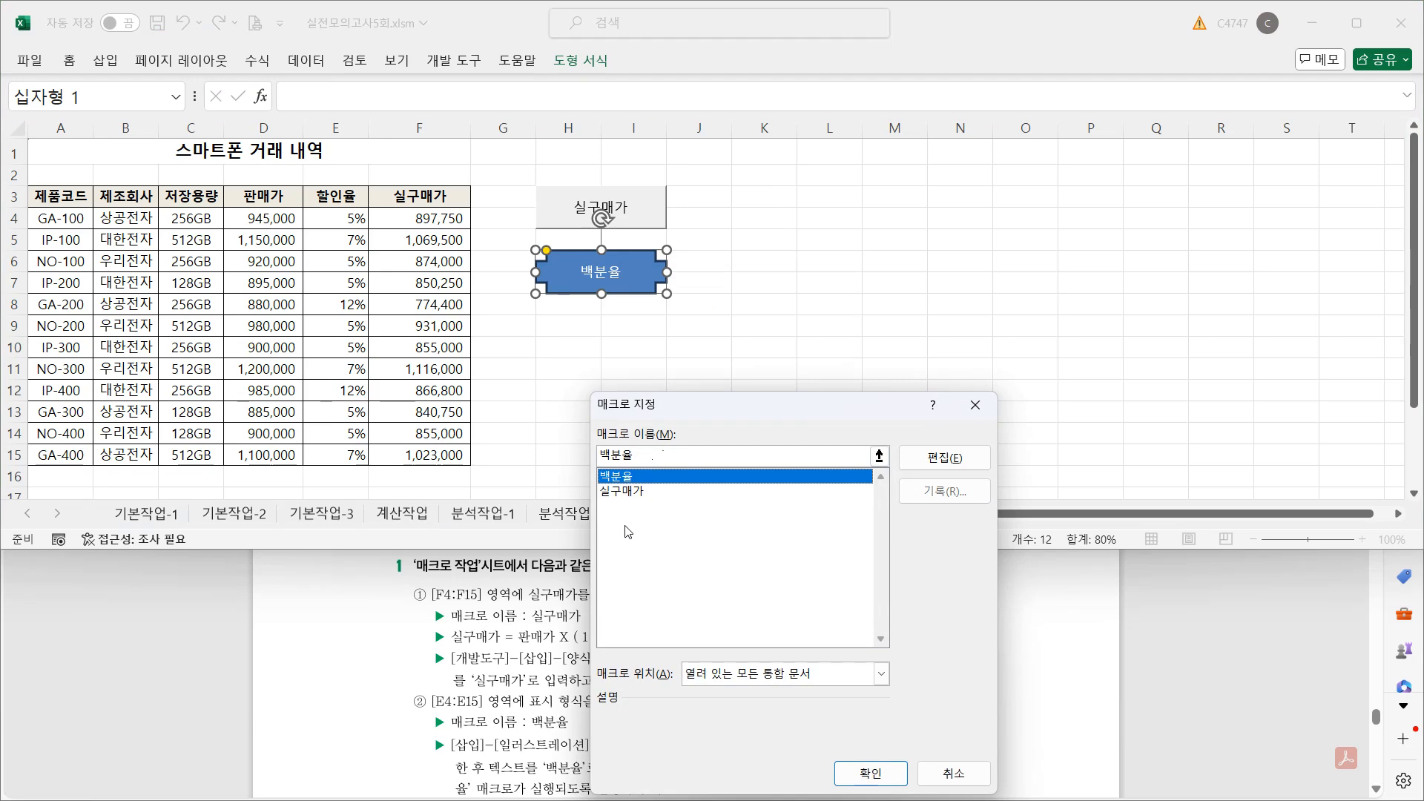
click(872, 774)
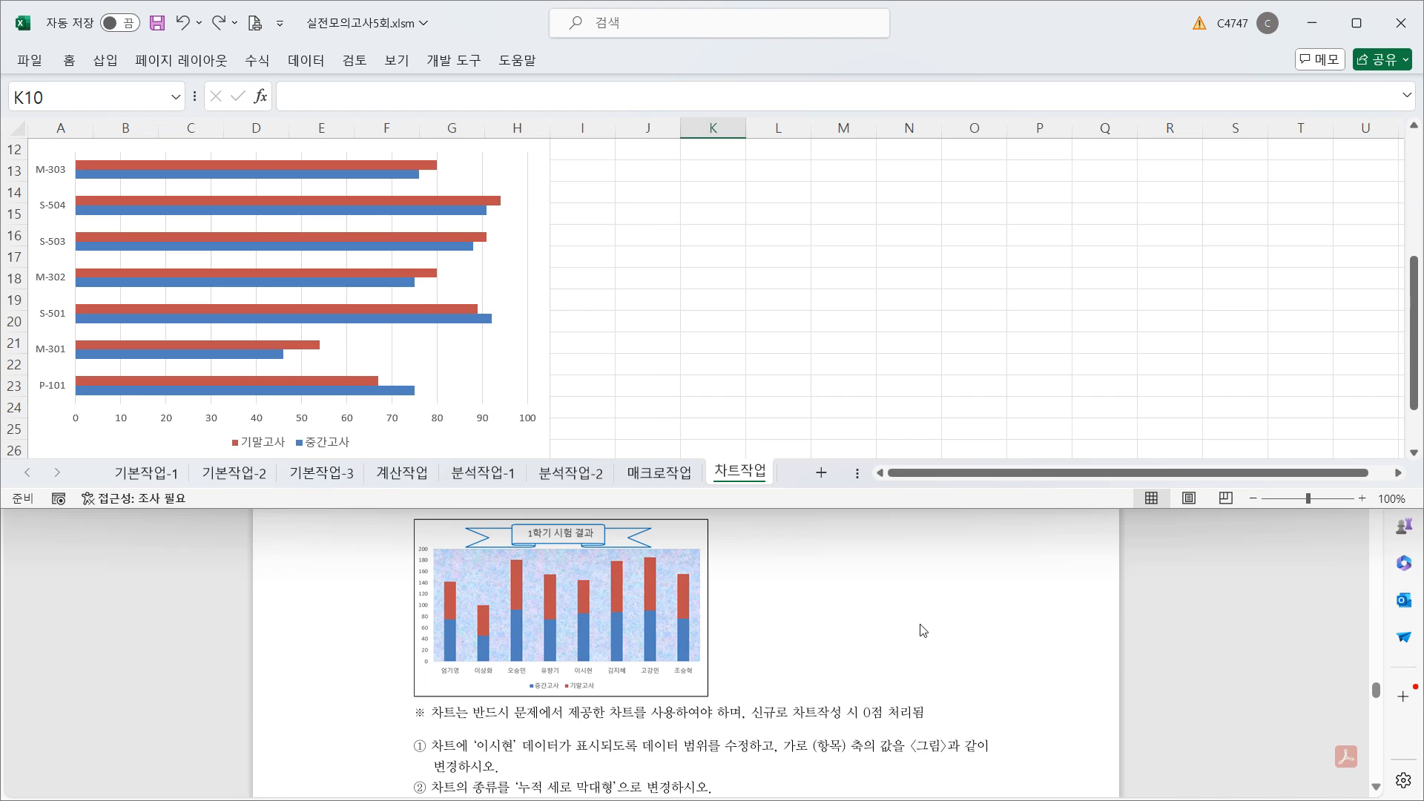
- Replace the data range of the chart on the 차트작업 sheet with B2:D10
click(520, 424)
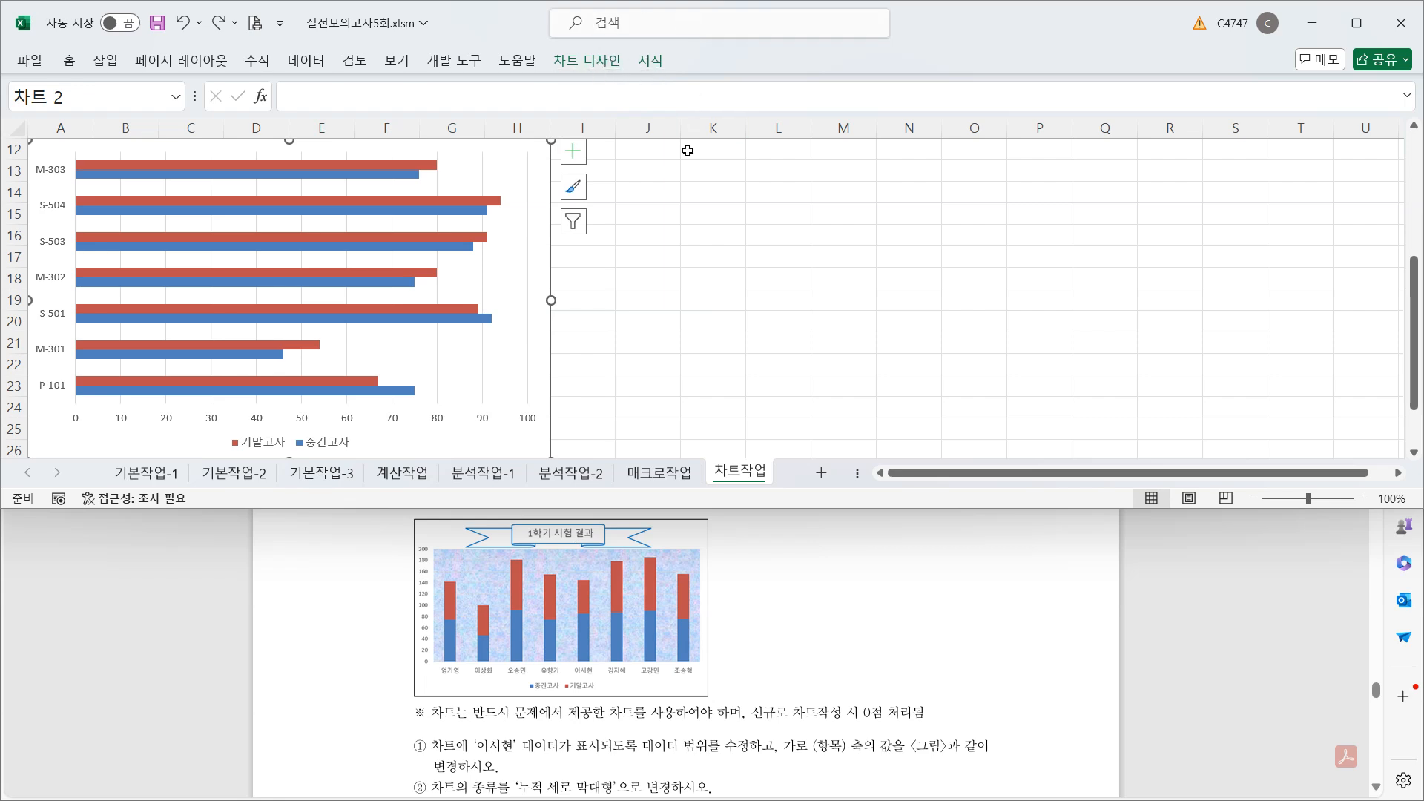
click(594, 67)
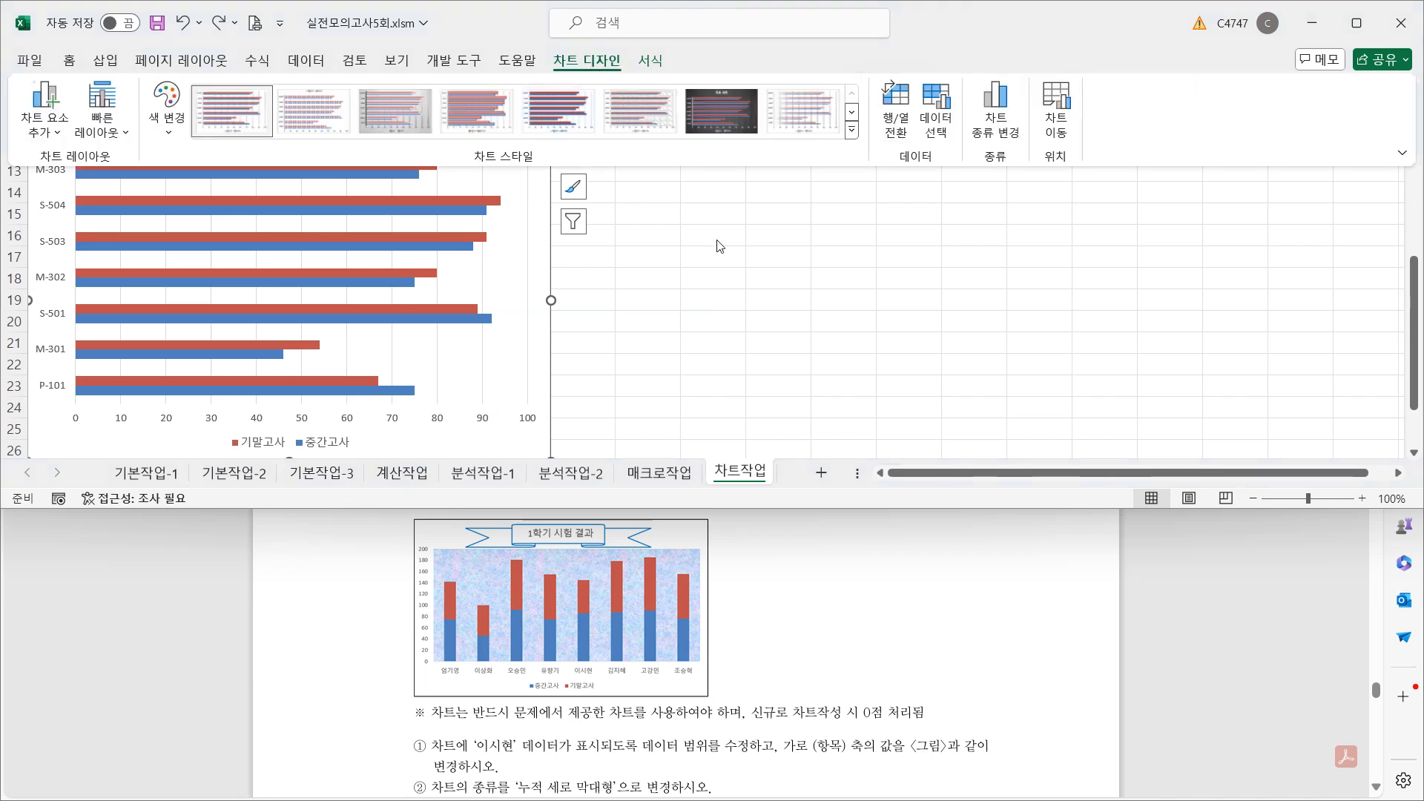
click(936, 126)
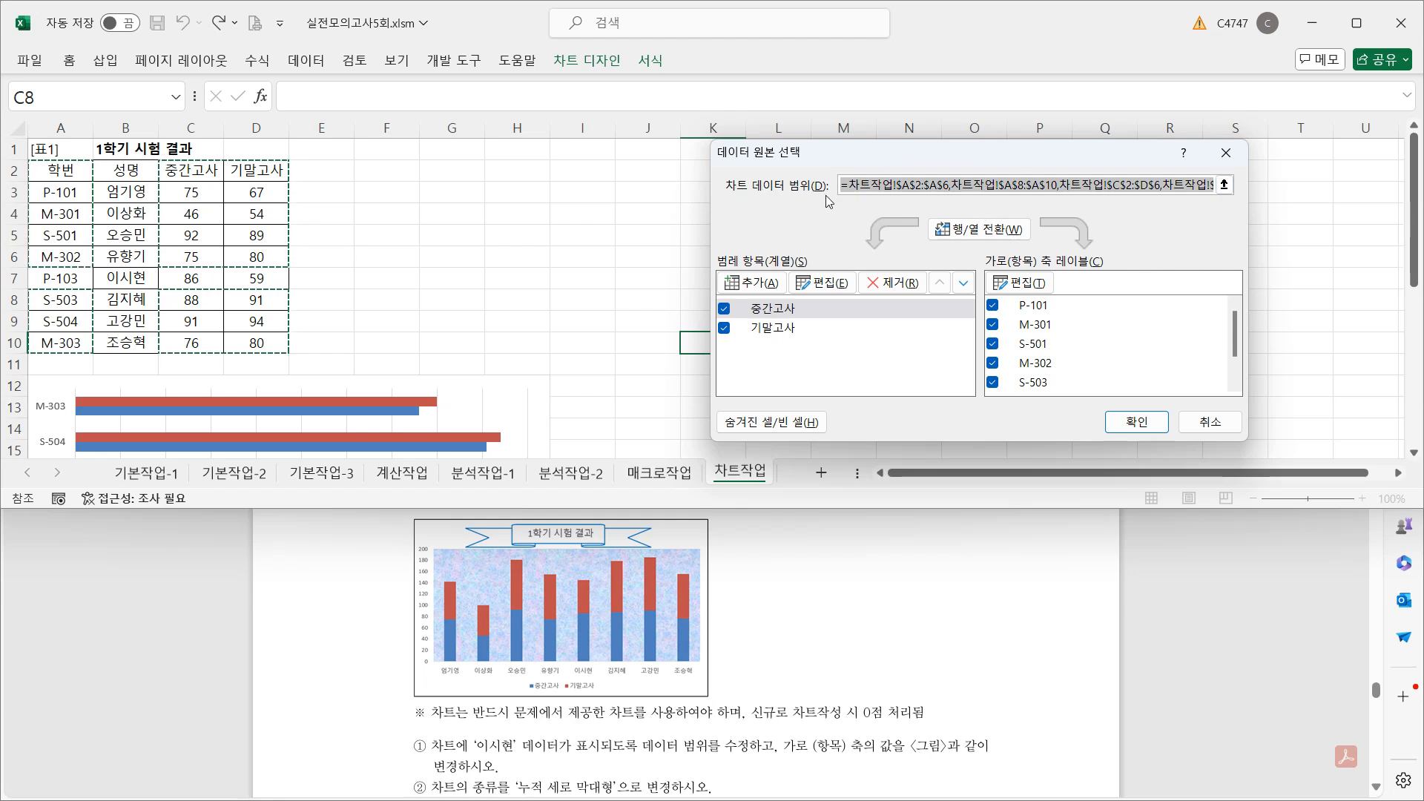
key(BackSpace)
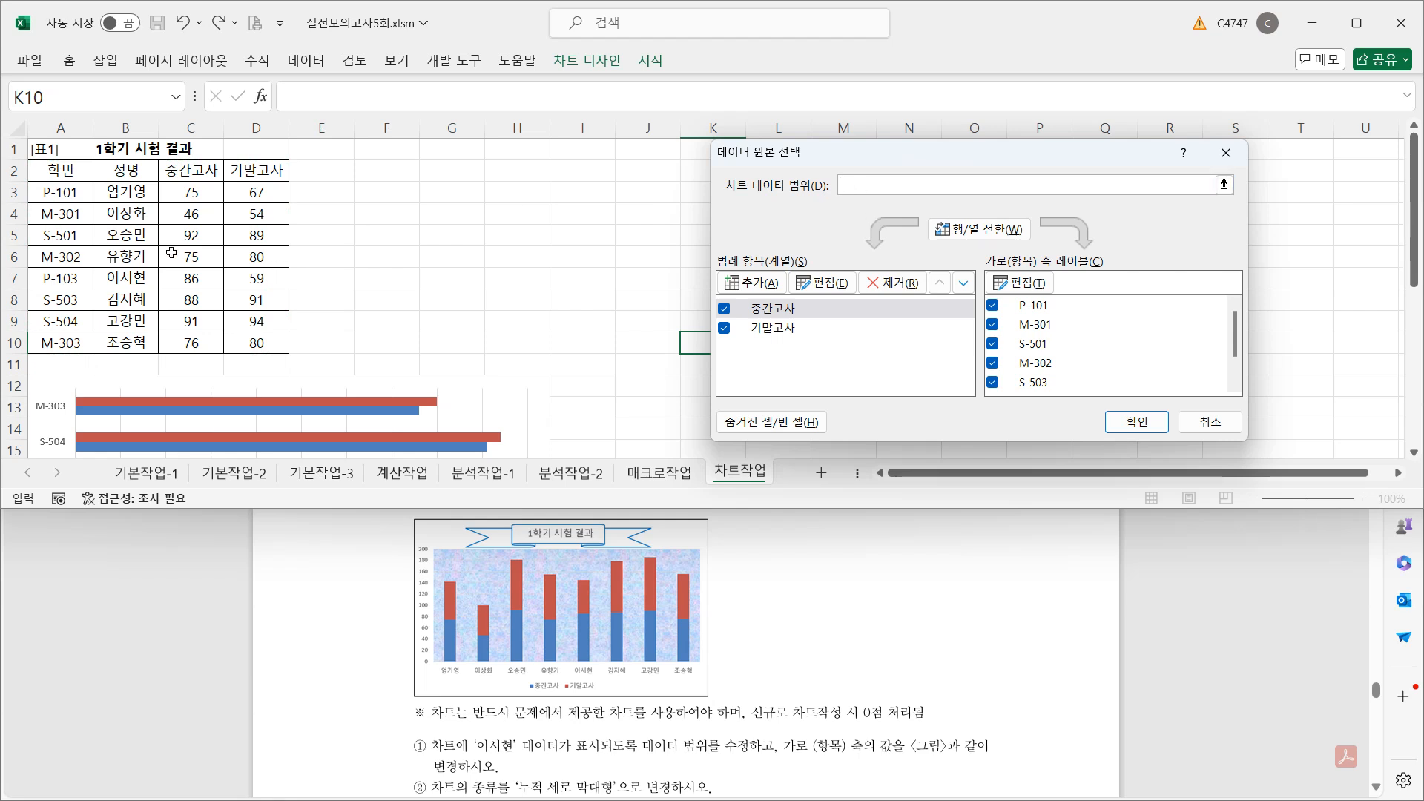
drag(123, 171, 241, 220)
drag(234, 343, 234, 343)
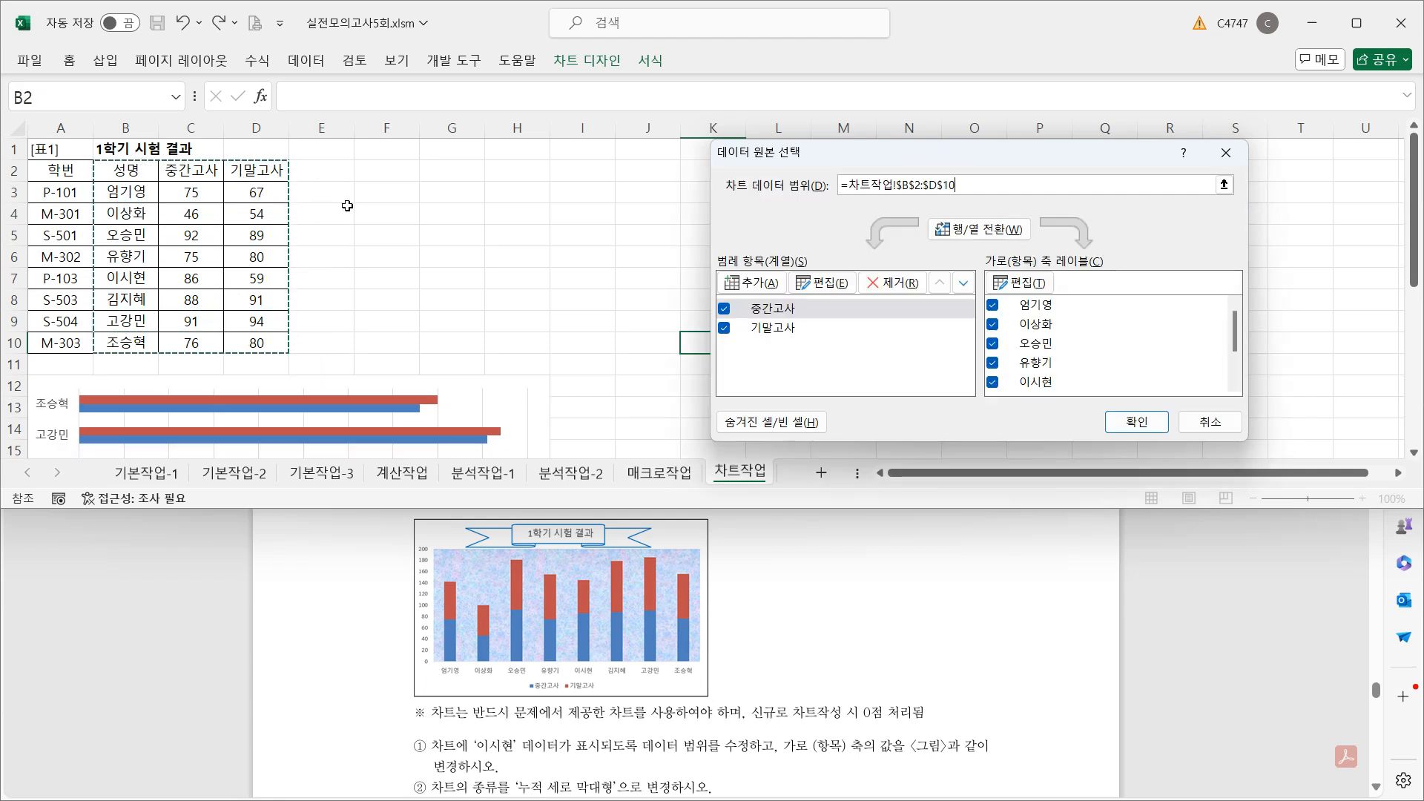
click(1132, 427)
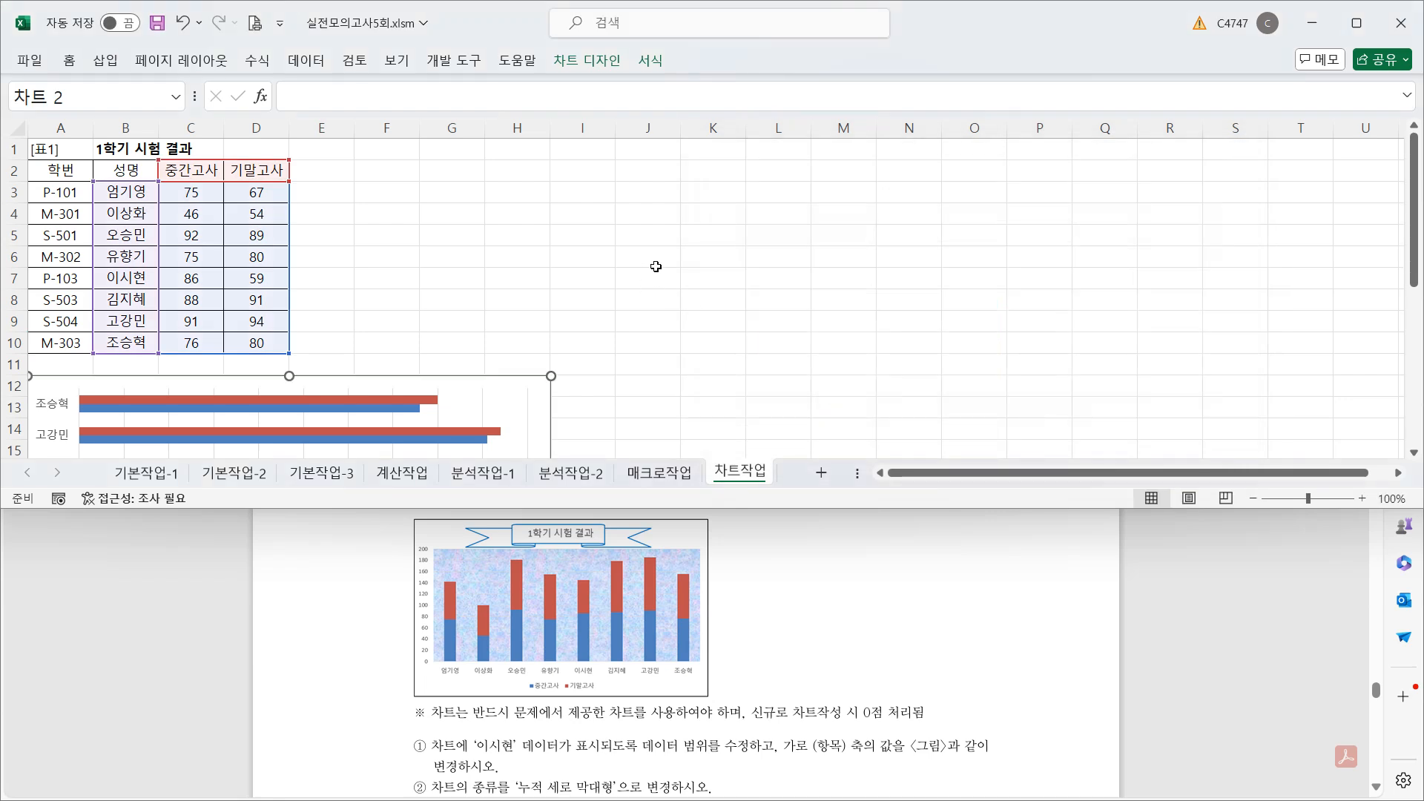
- Change the chart type to stacked column (누적 세로 막대형)
scroll(656, 266, down, 4)
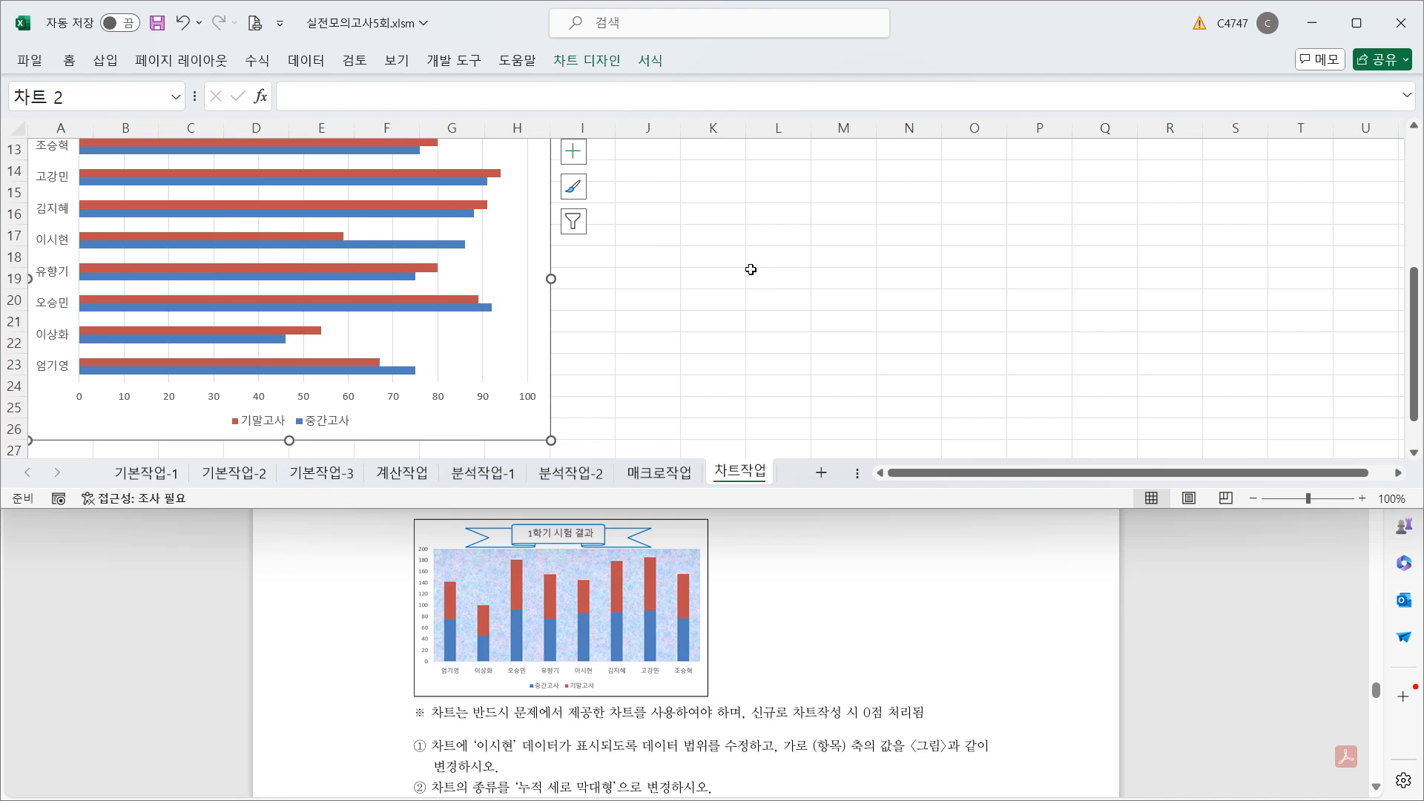
click(586, 60)
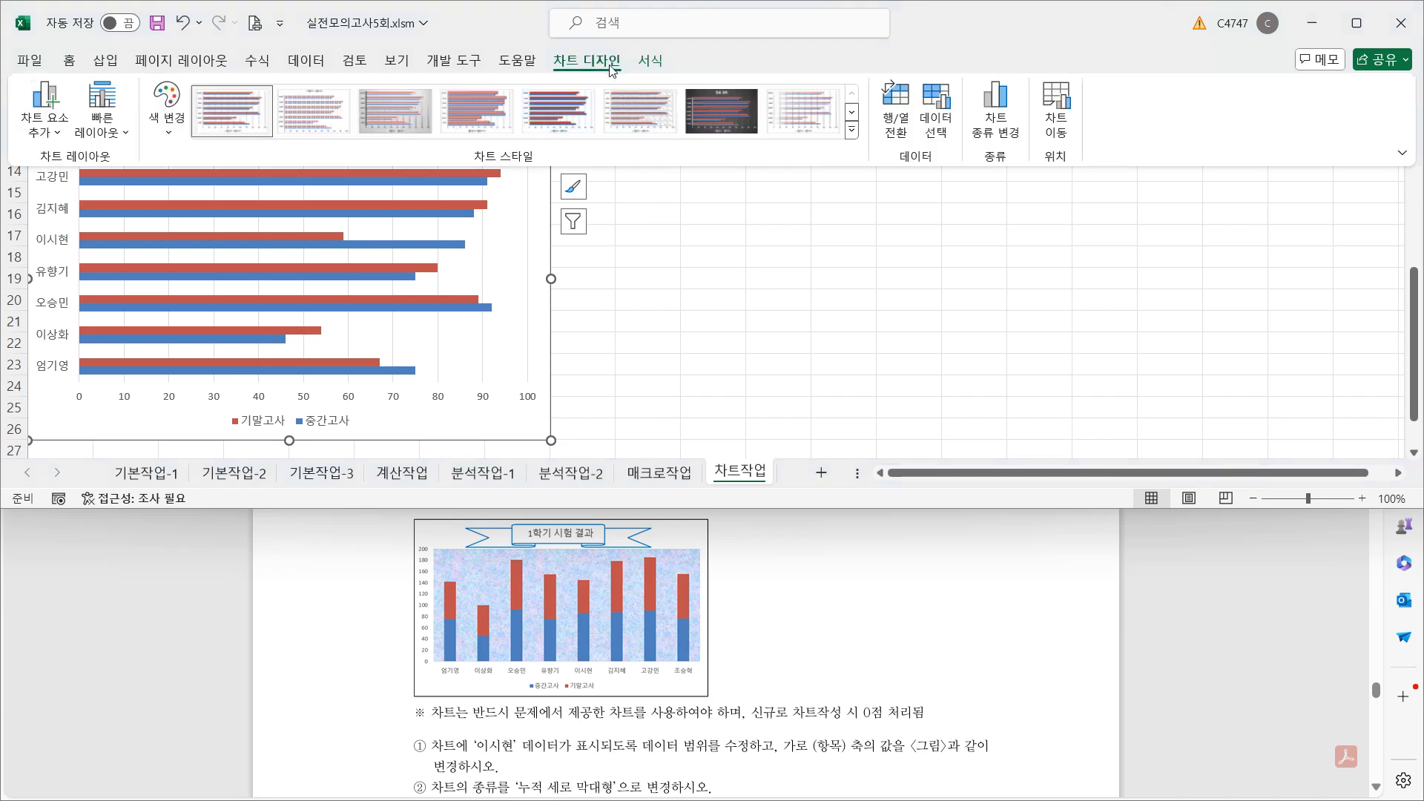
click(1002, 143)
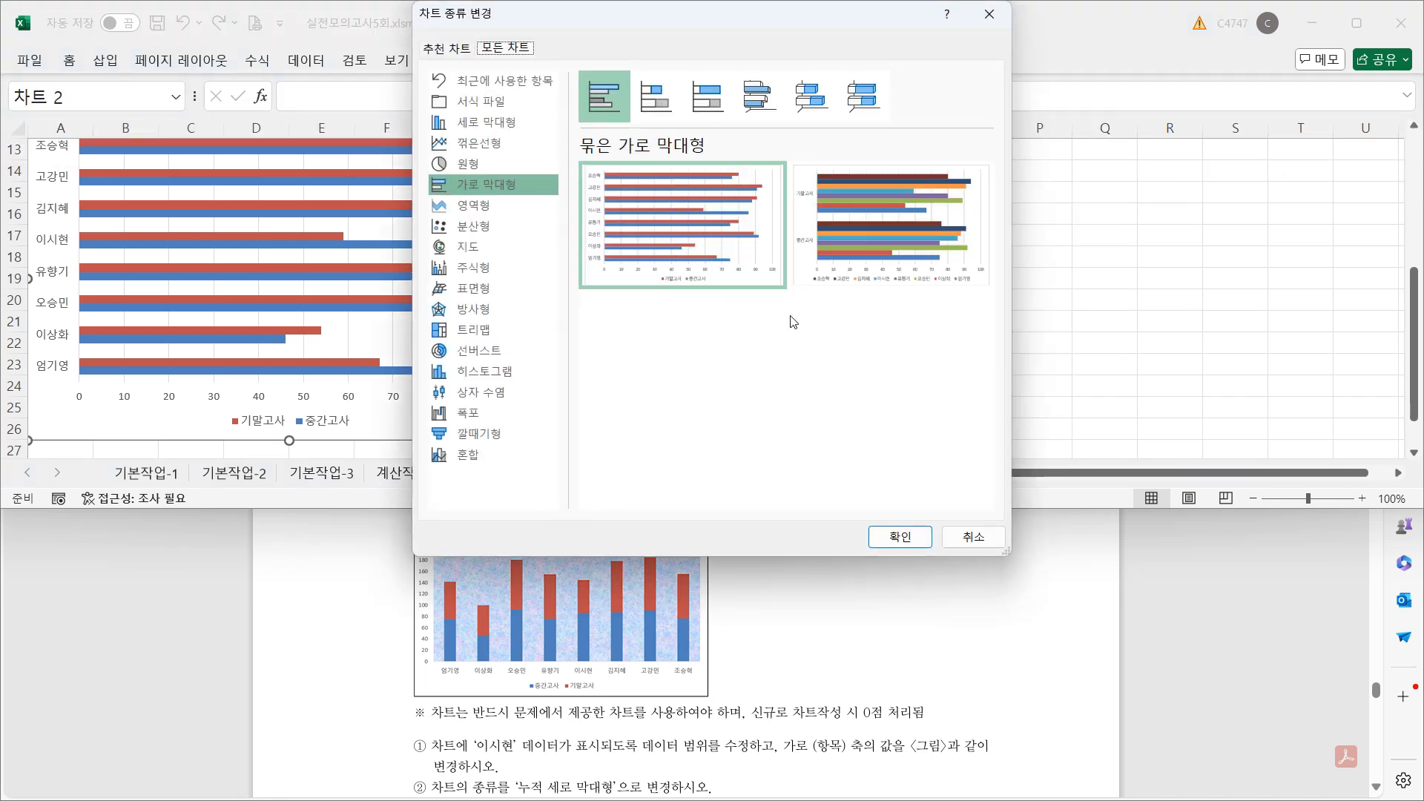
click(515, 126)
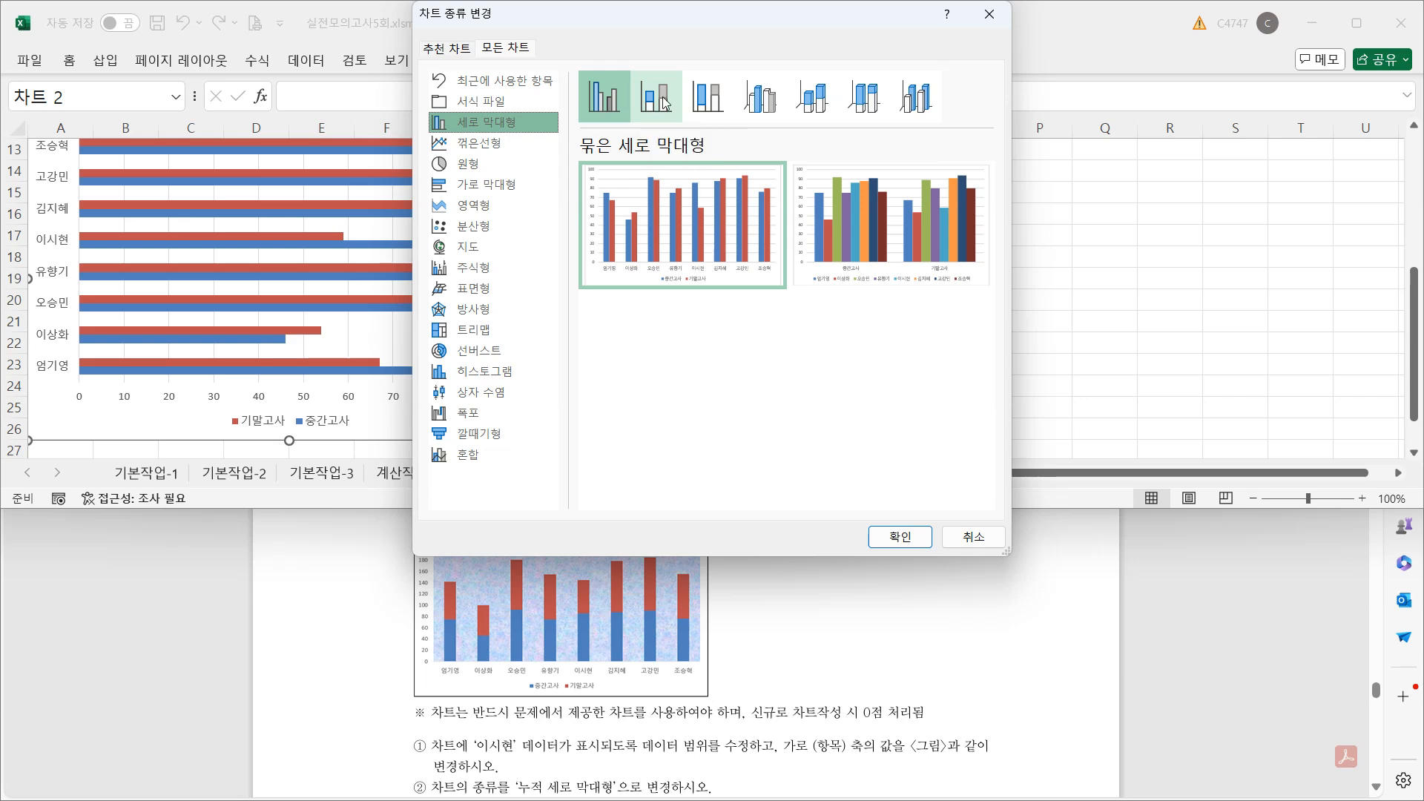
click(651, 117)
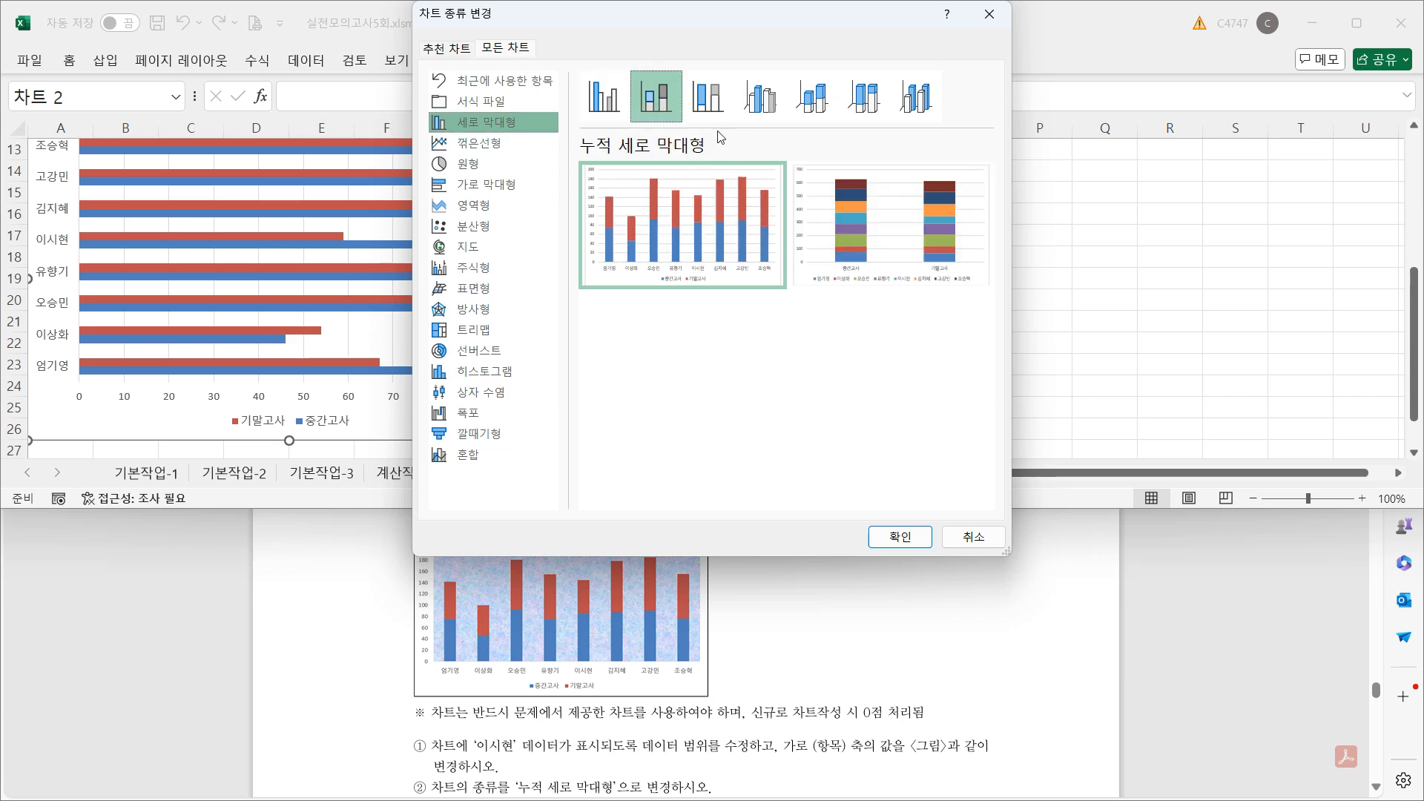
click(916, 539)
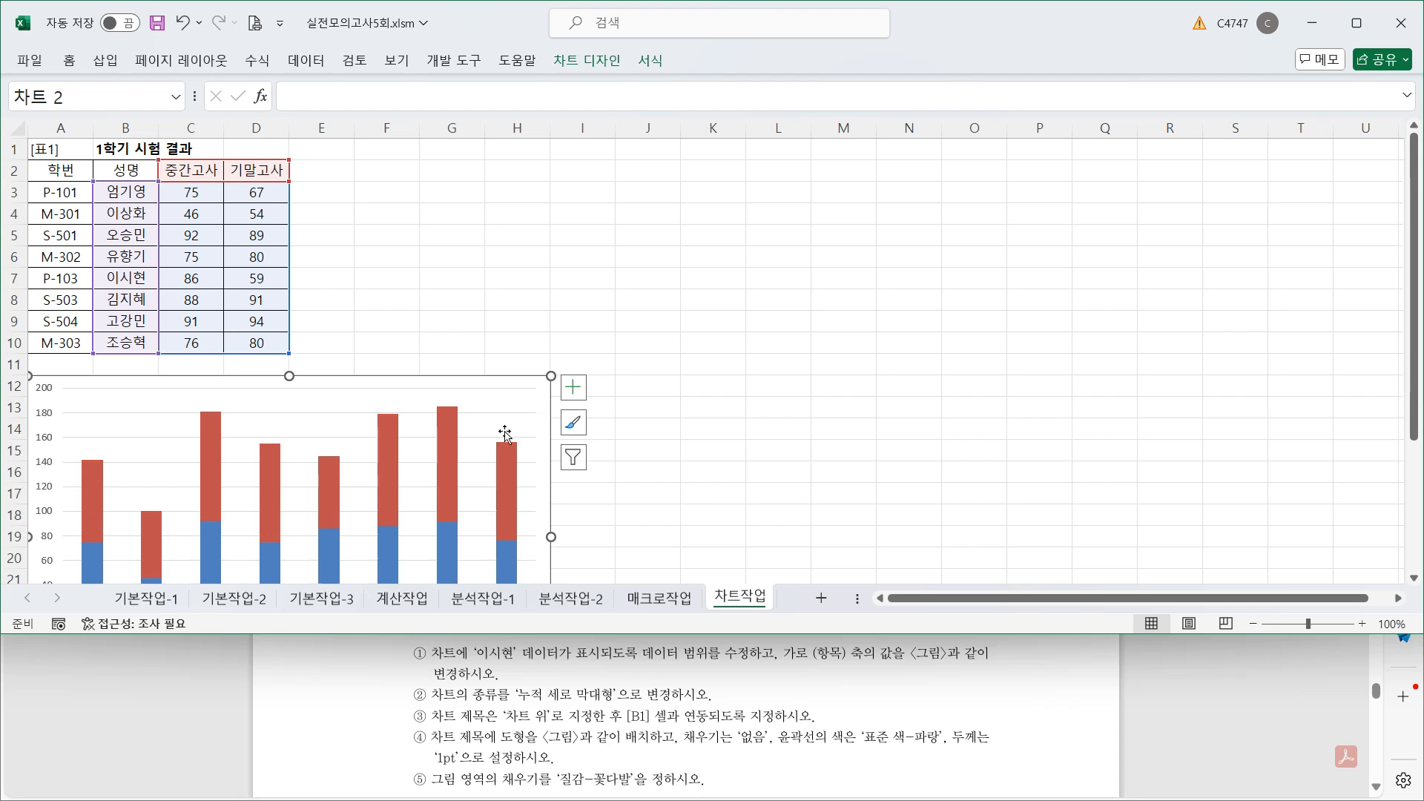
- Add a chart title above the chart (차트 위) and link it to cell B1
click(594, 63)
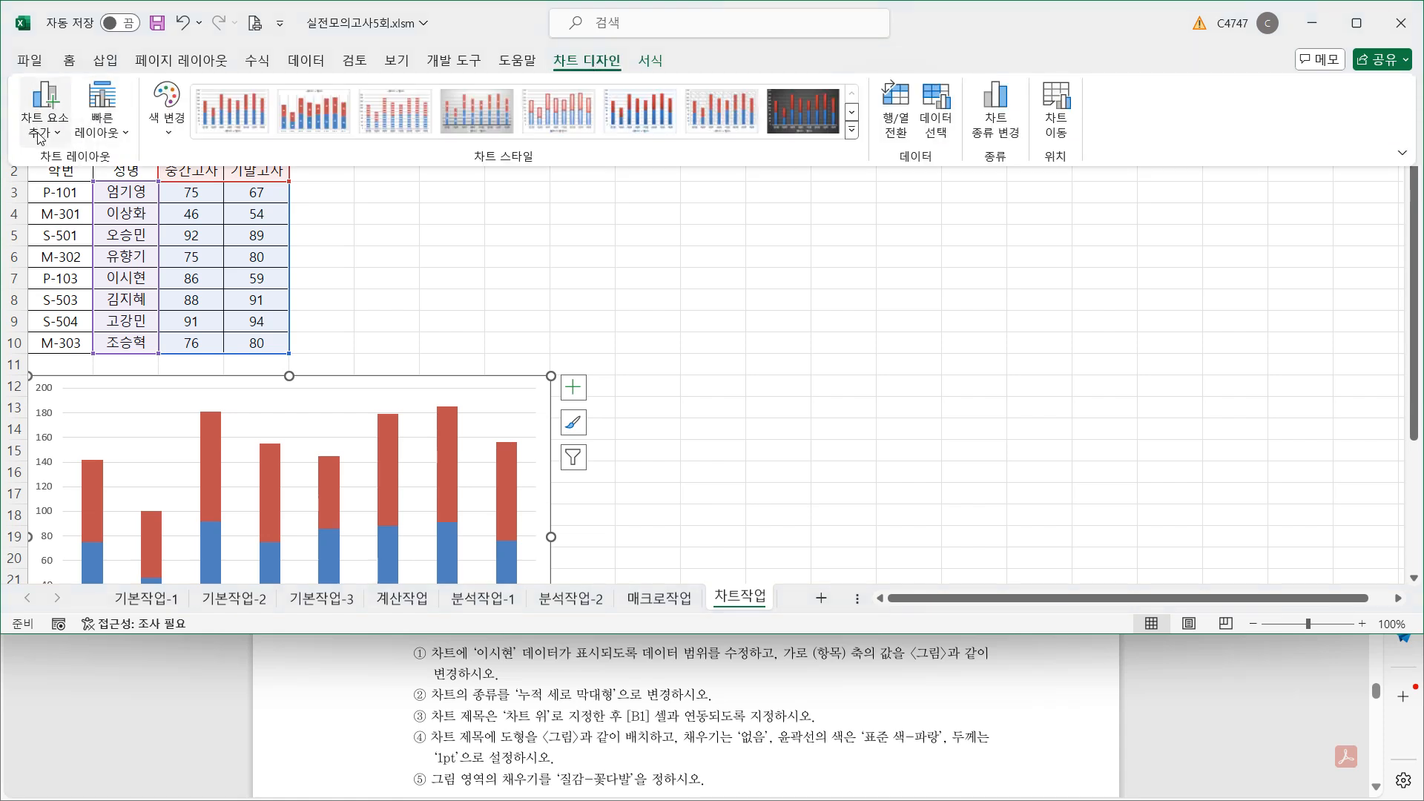
click(41, 136)
mouse_move(122, 215)
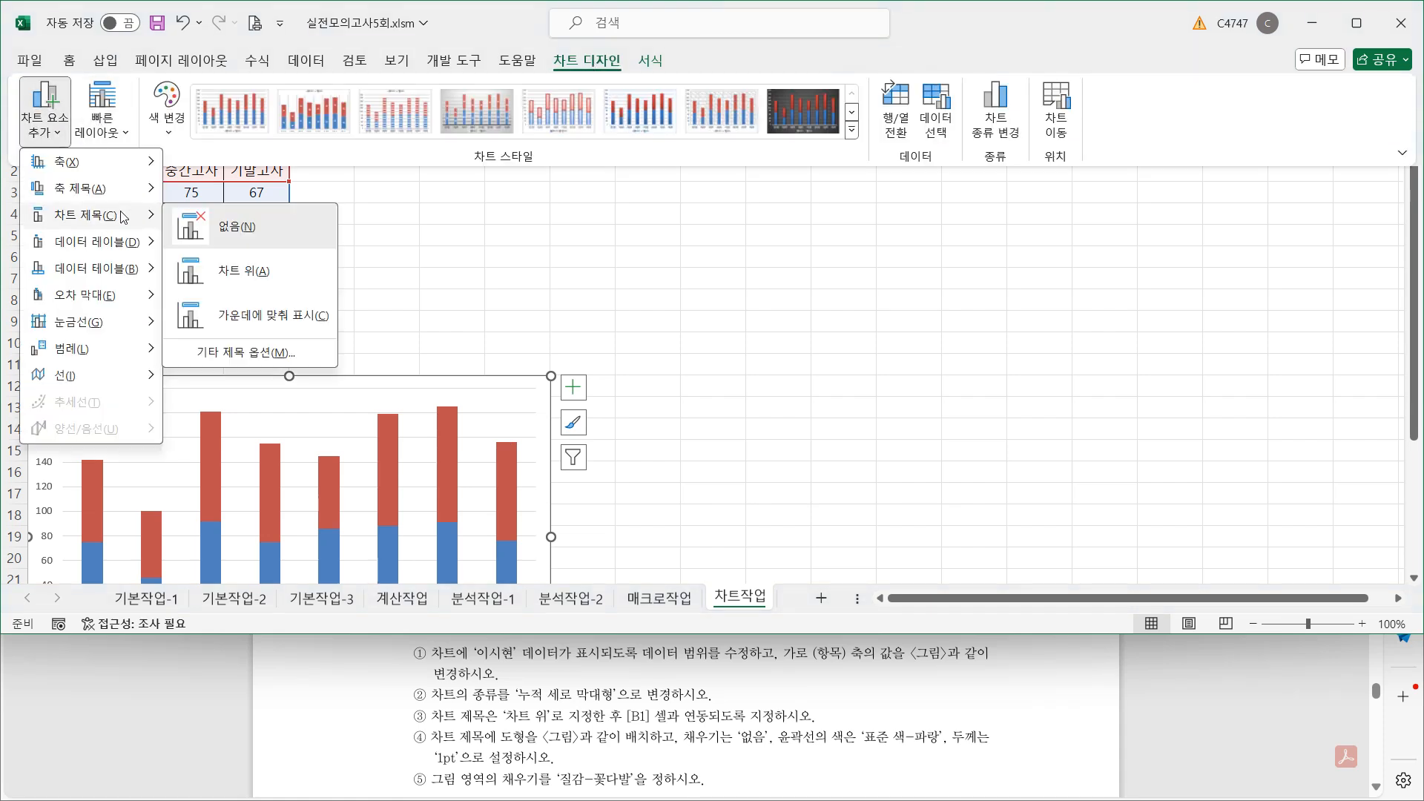
click(268, 285)
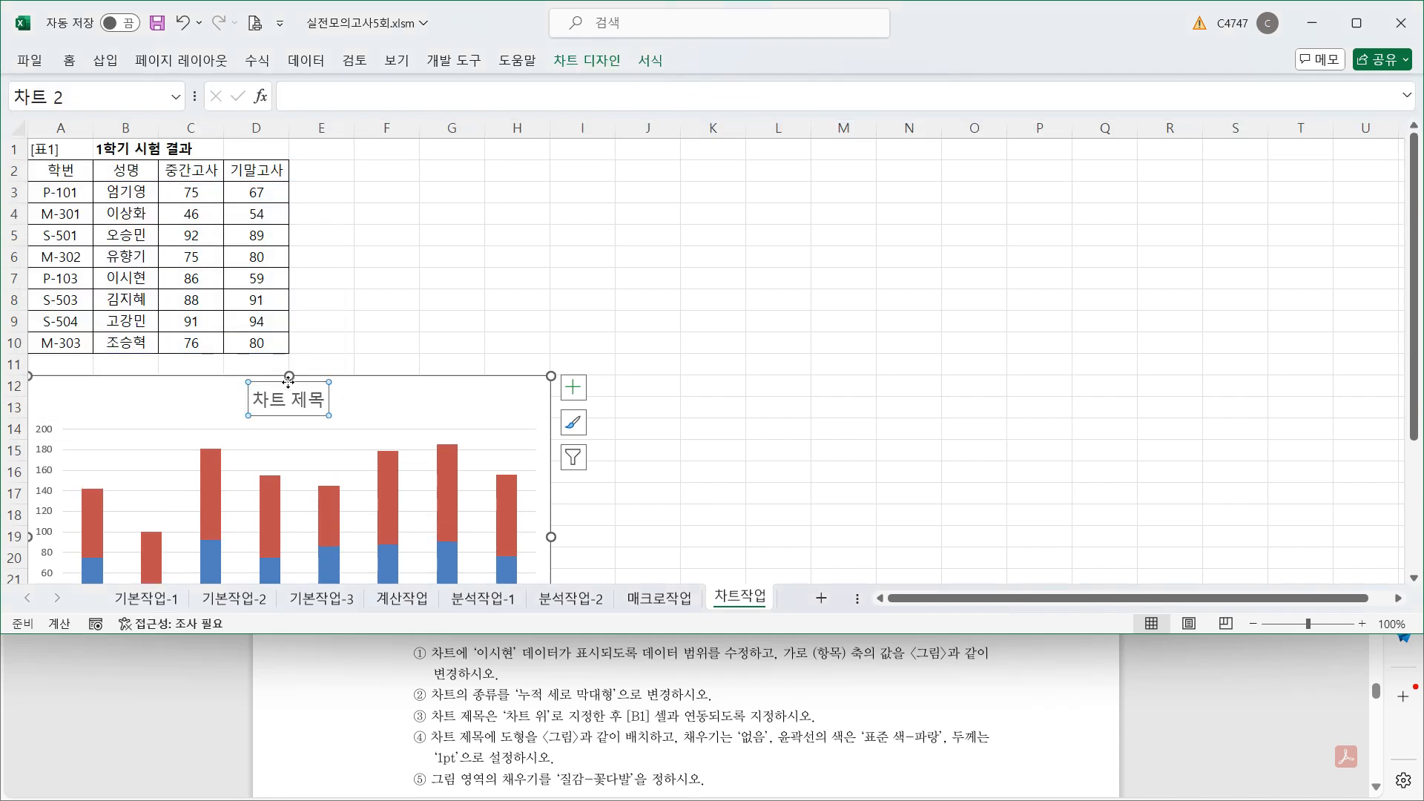
click(334, 104)
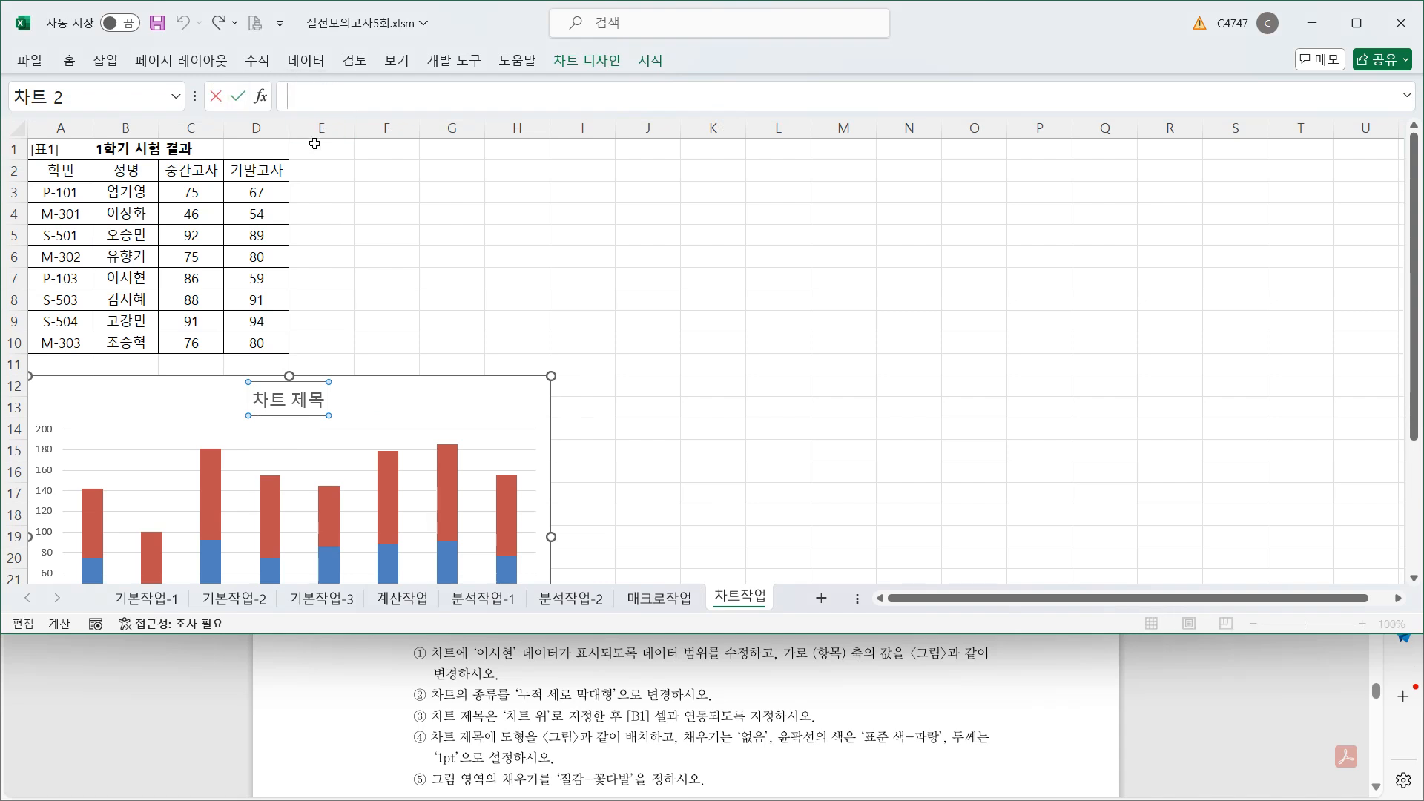
text(=)
click(137, 152)
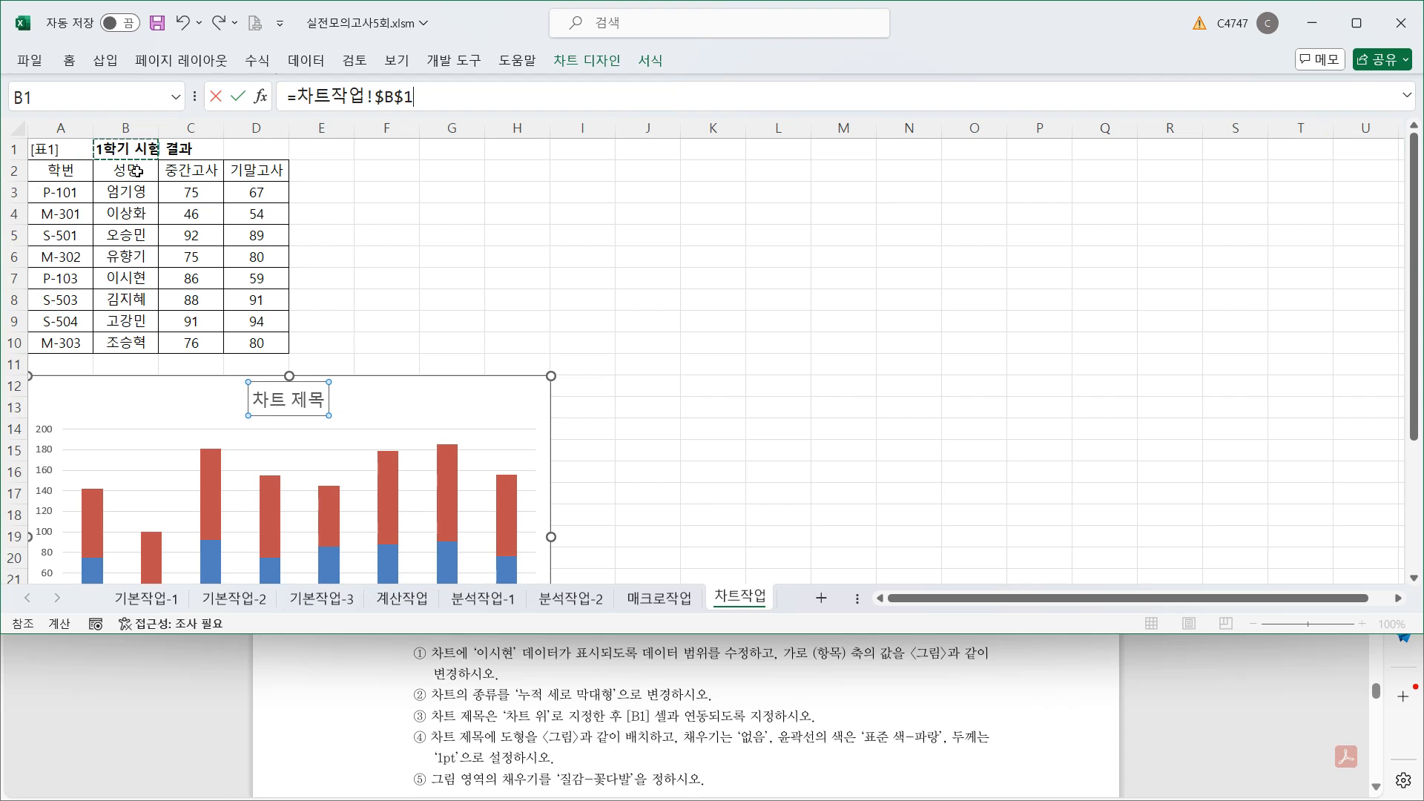
key(Return)
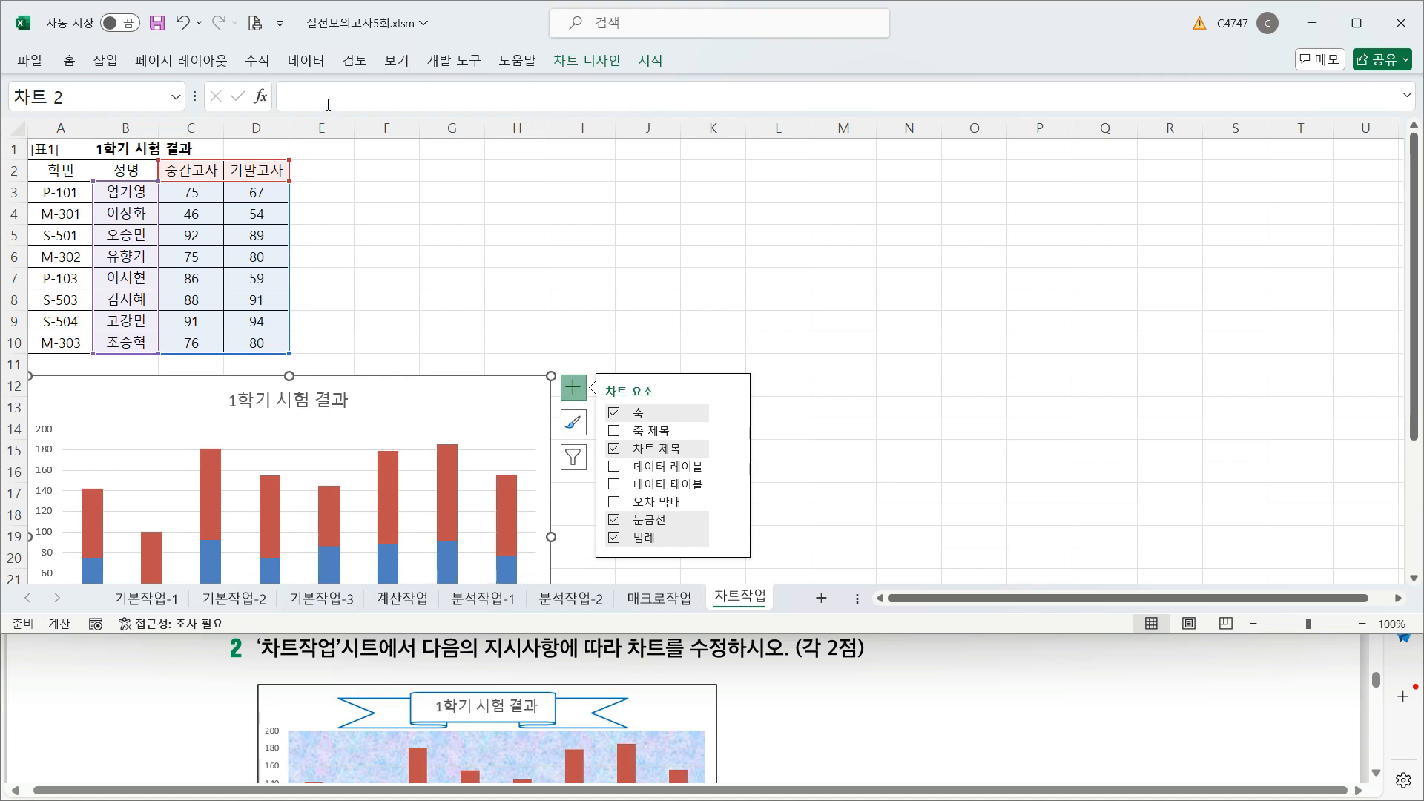
- Draw an upward-tilted ribbon shape from the stars and banners group over the chart title
click(106, 61)
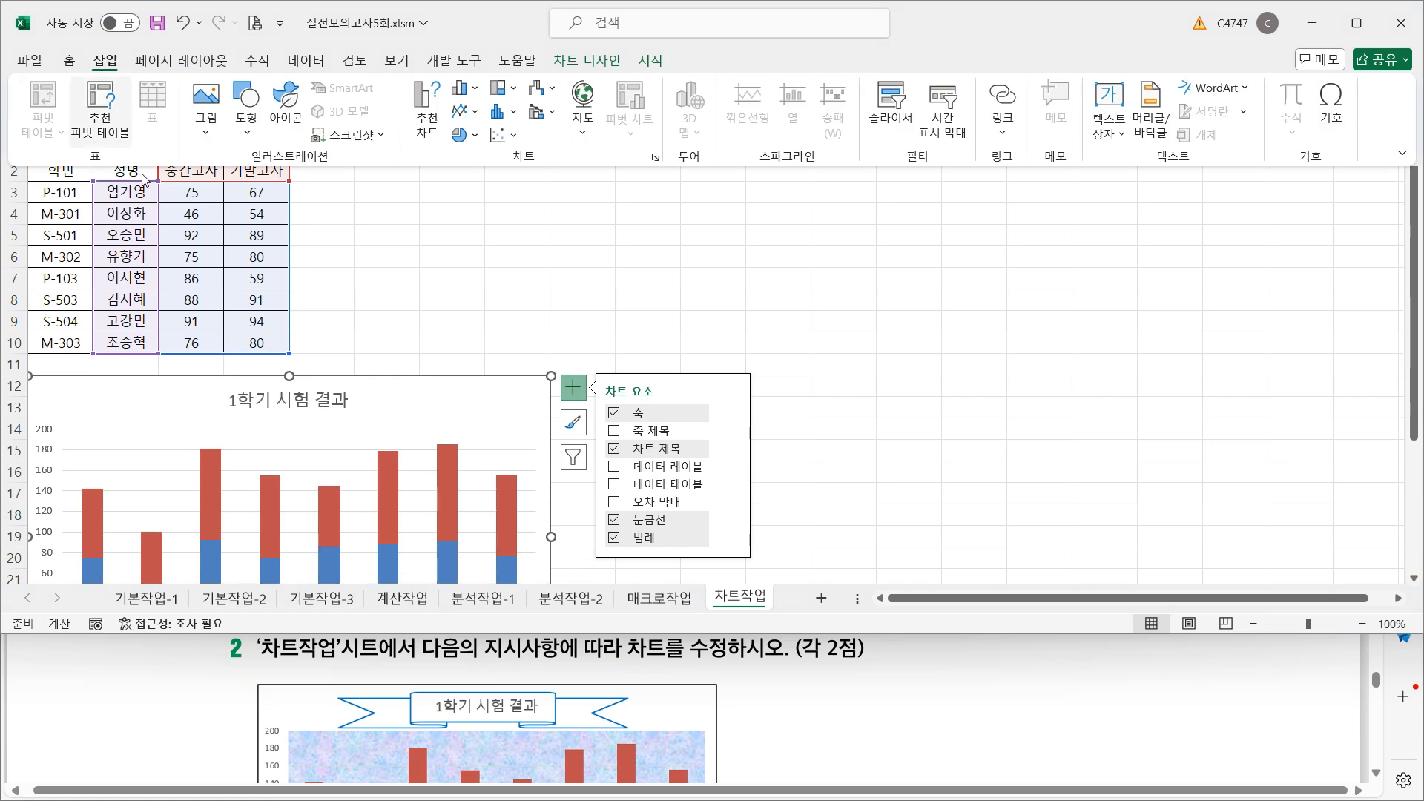
click(247, 134)
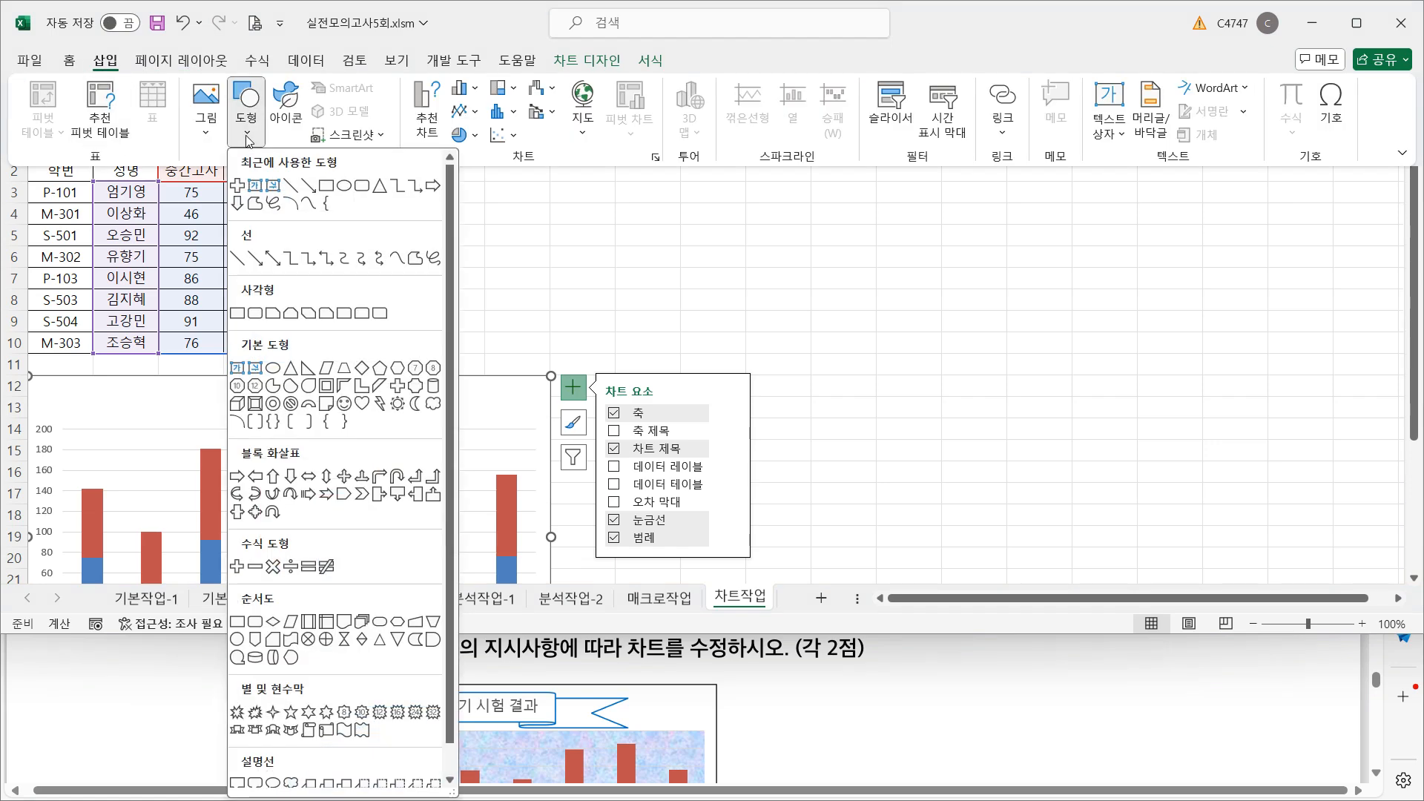
scroll(308, 482, down, 1)
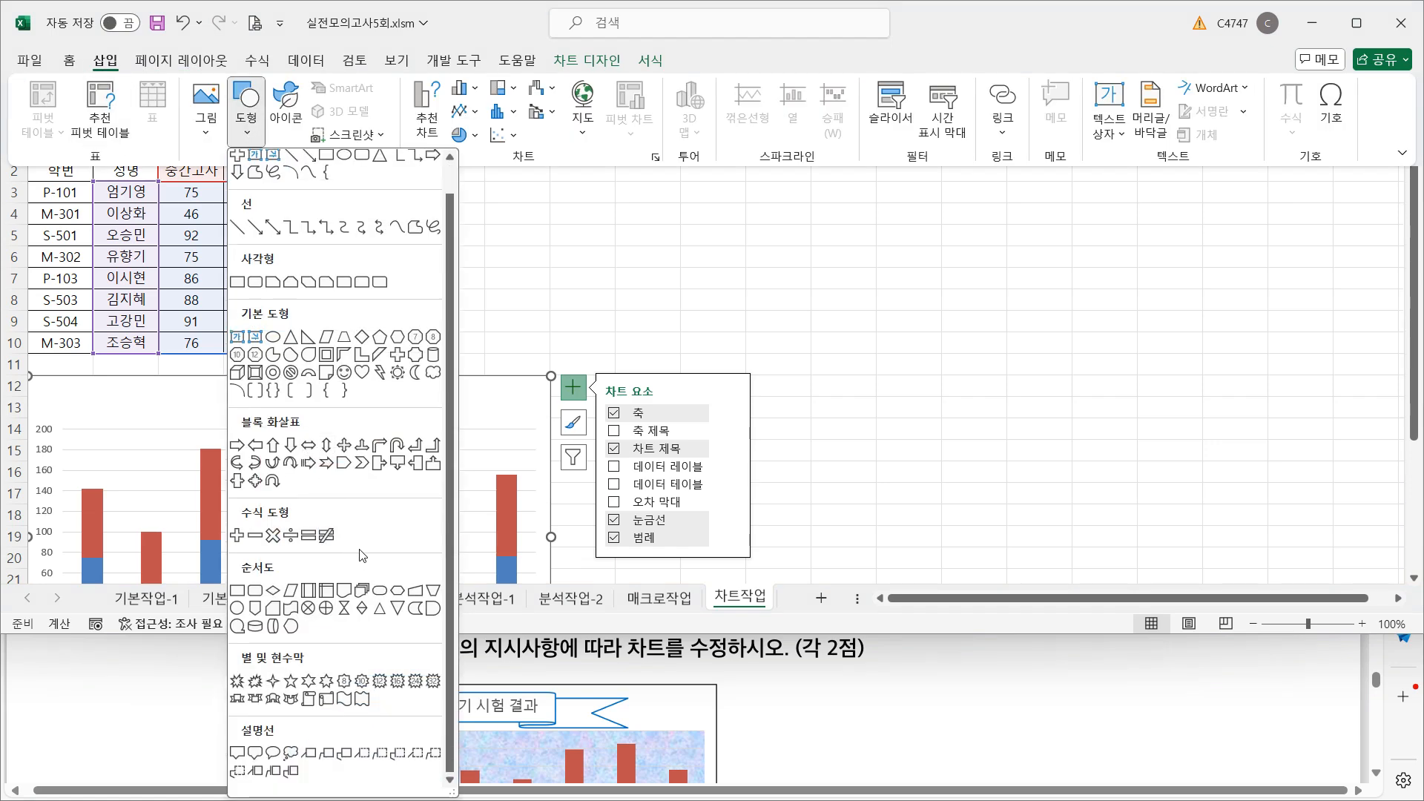
click(238, 699)
drag(168, 385, 403, 413)
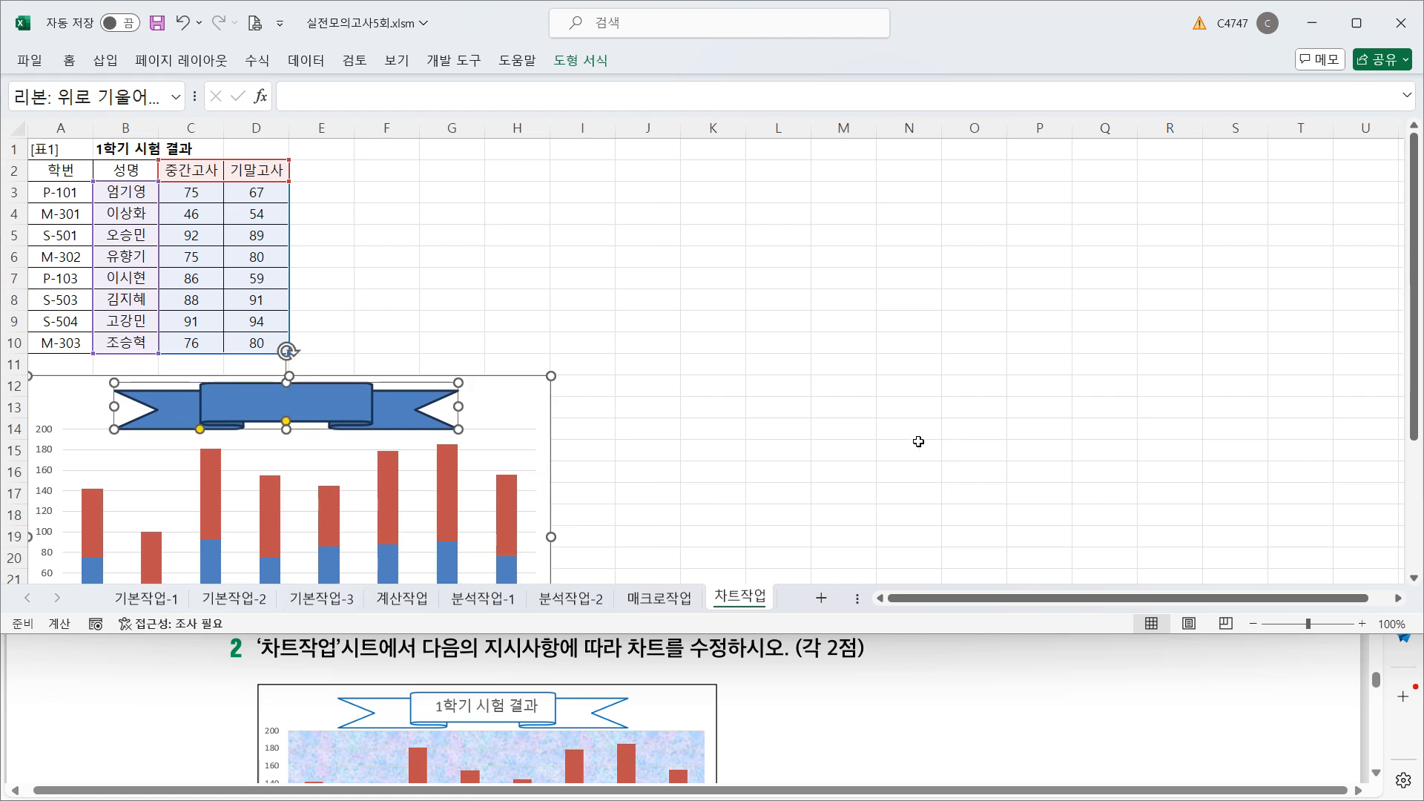
- Remove the fill of the ribbon over the chart title and give it a 1 pt outline in the standard blue (표준 색-파랑)
click(591, 63)
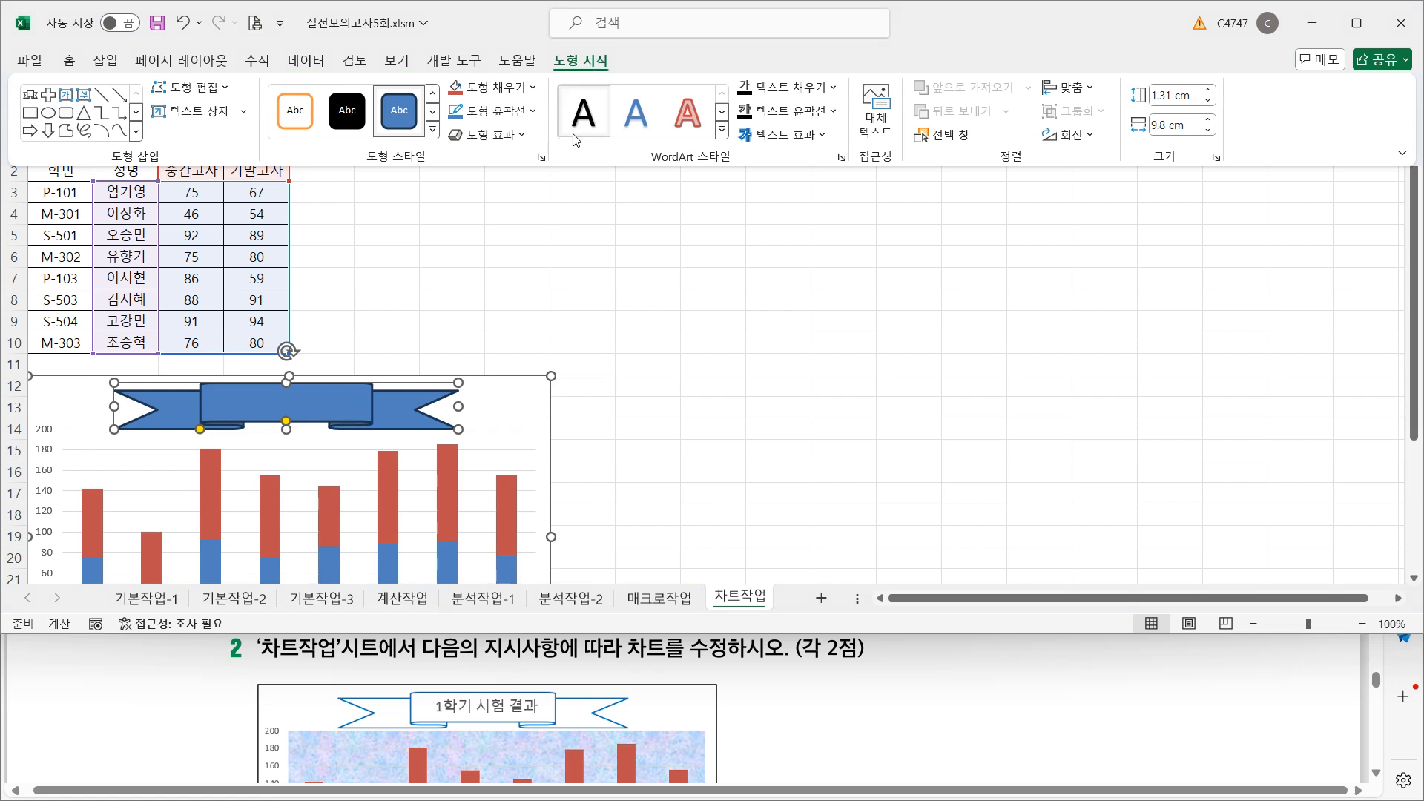
click(519, 88)
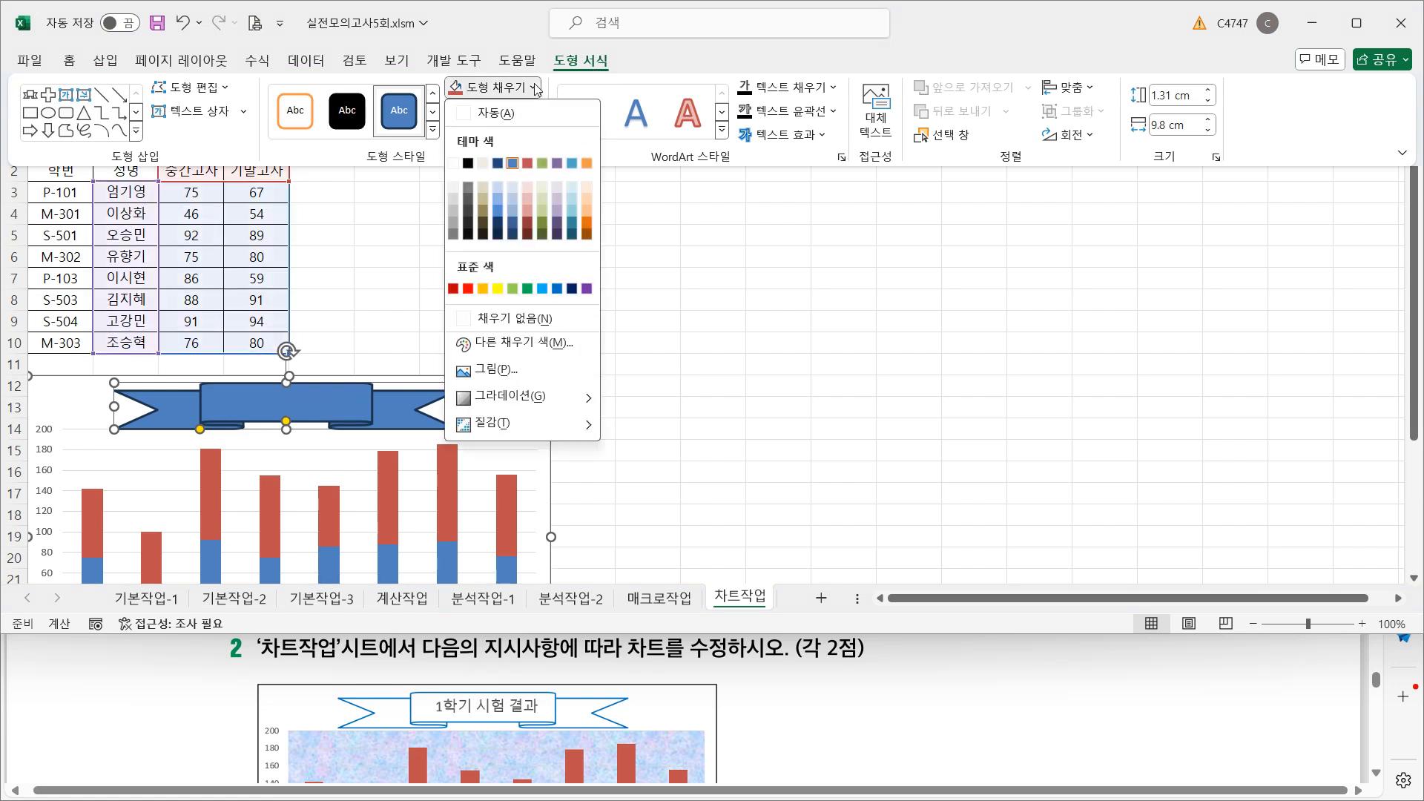
click(481, 318)
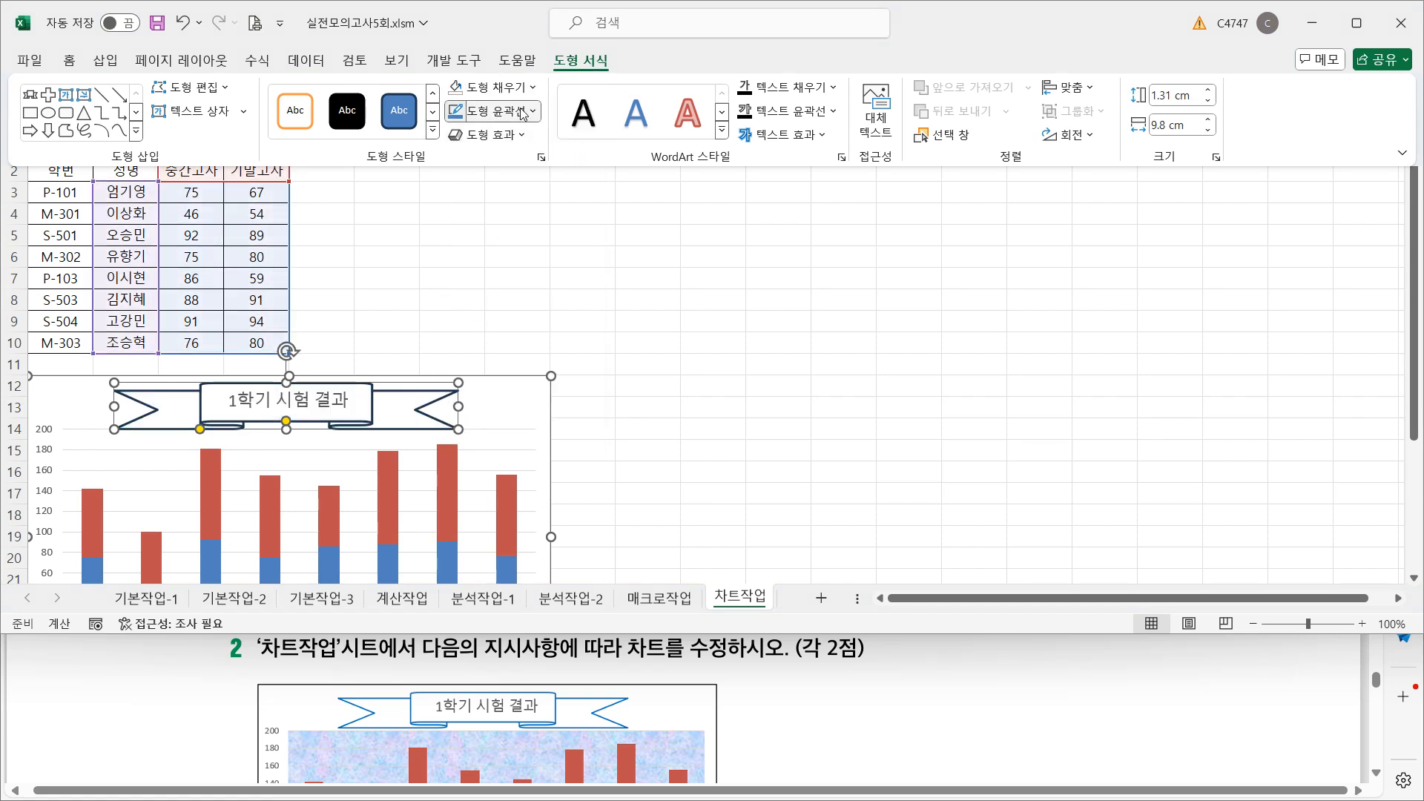
click(496, 110)
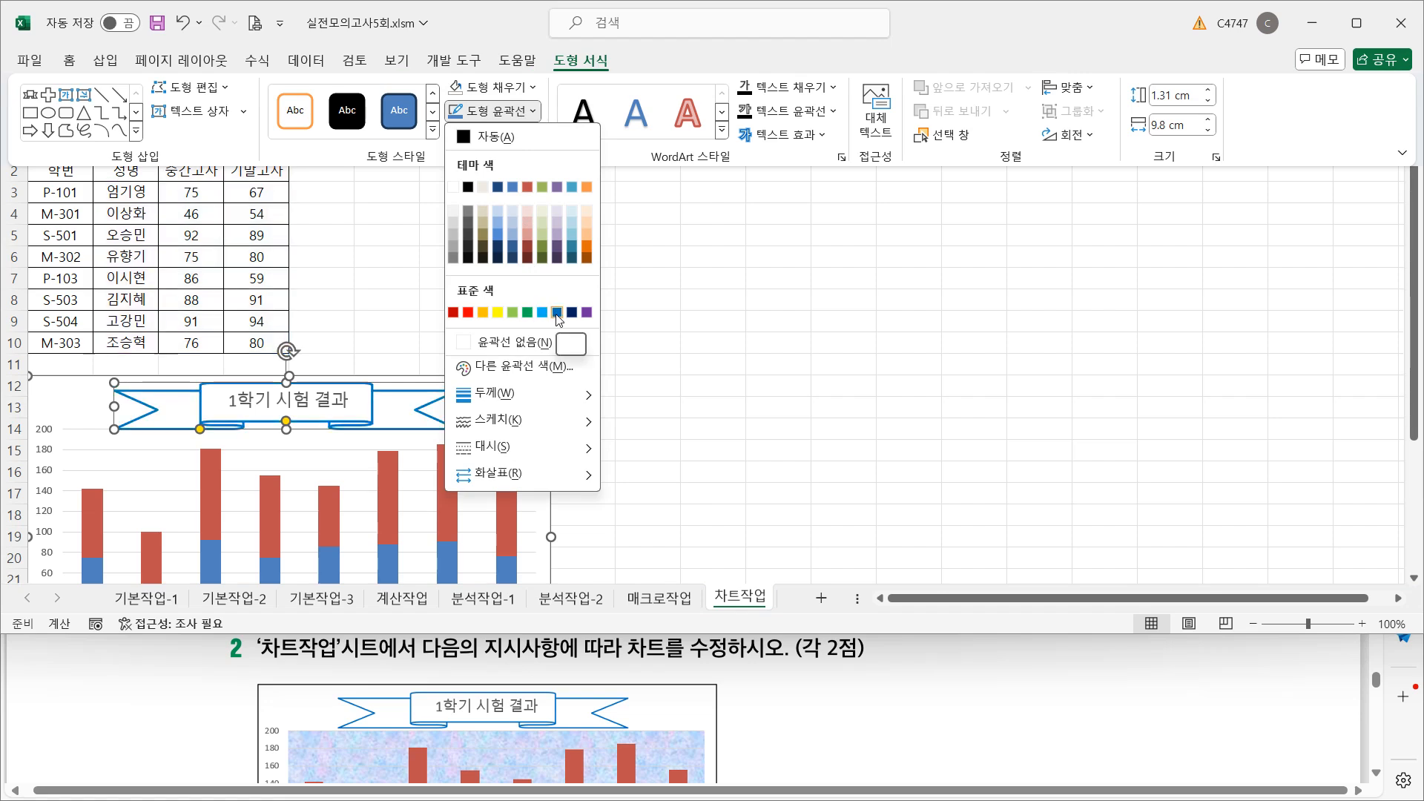
click(557, 313)
click(531, 112)
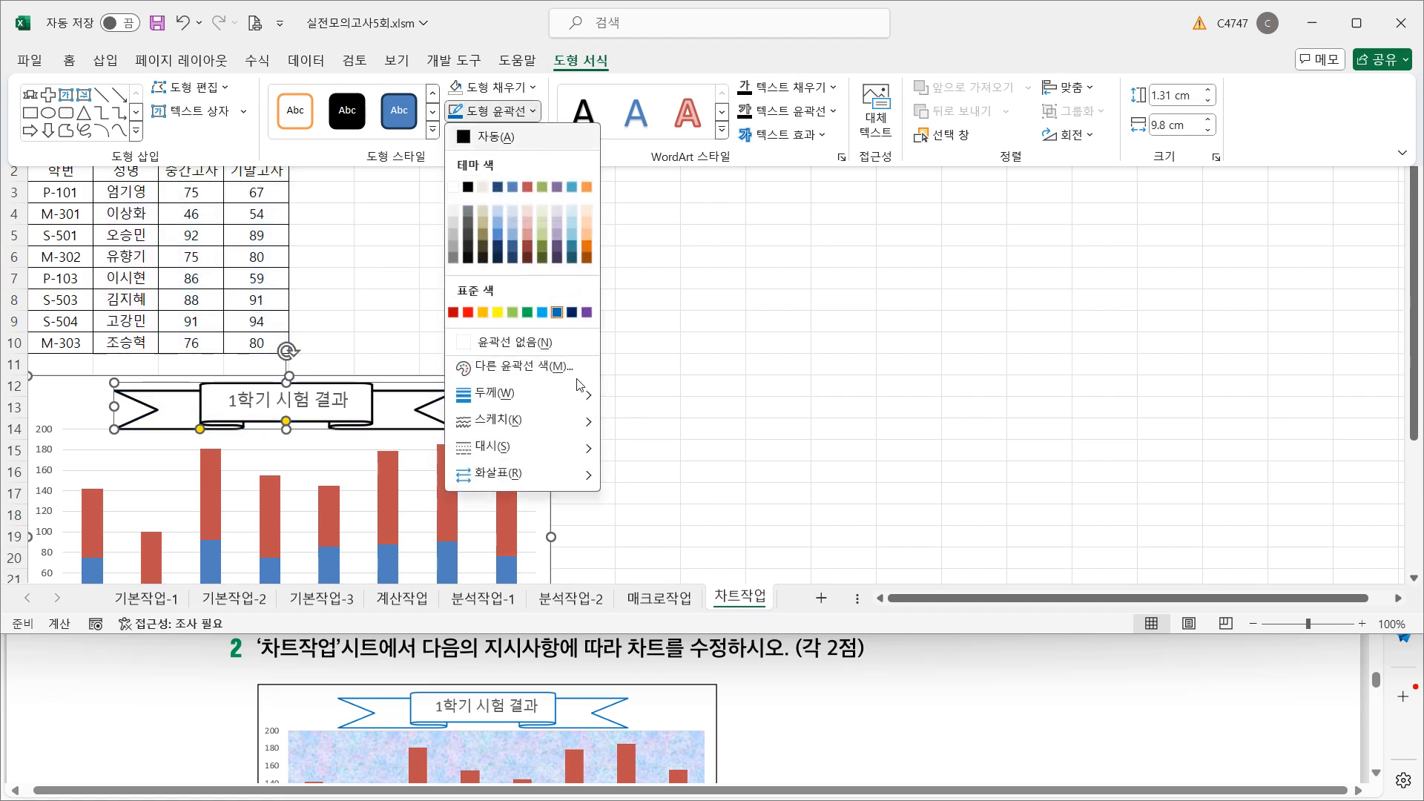
mouse_move(574, 403)
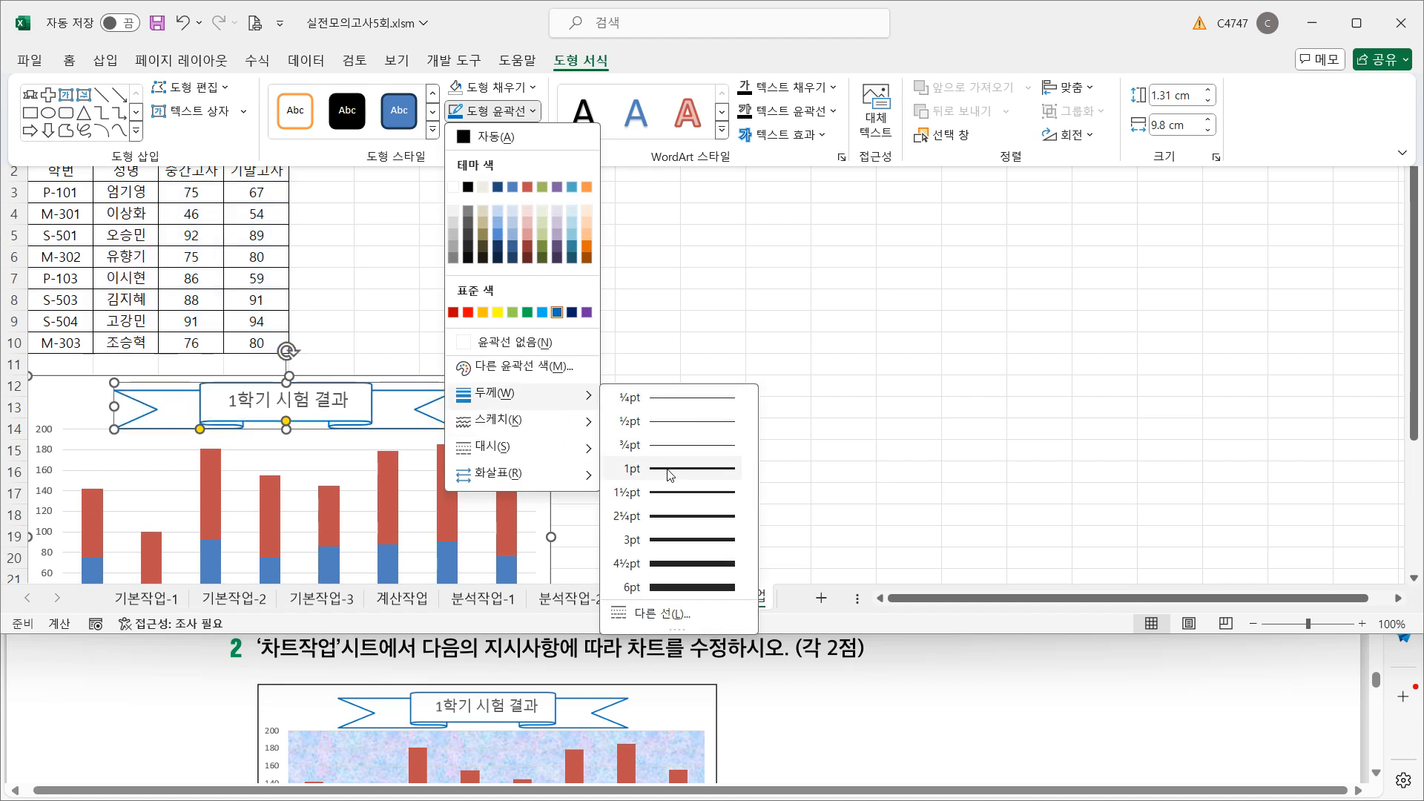
click(670, 469)
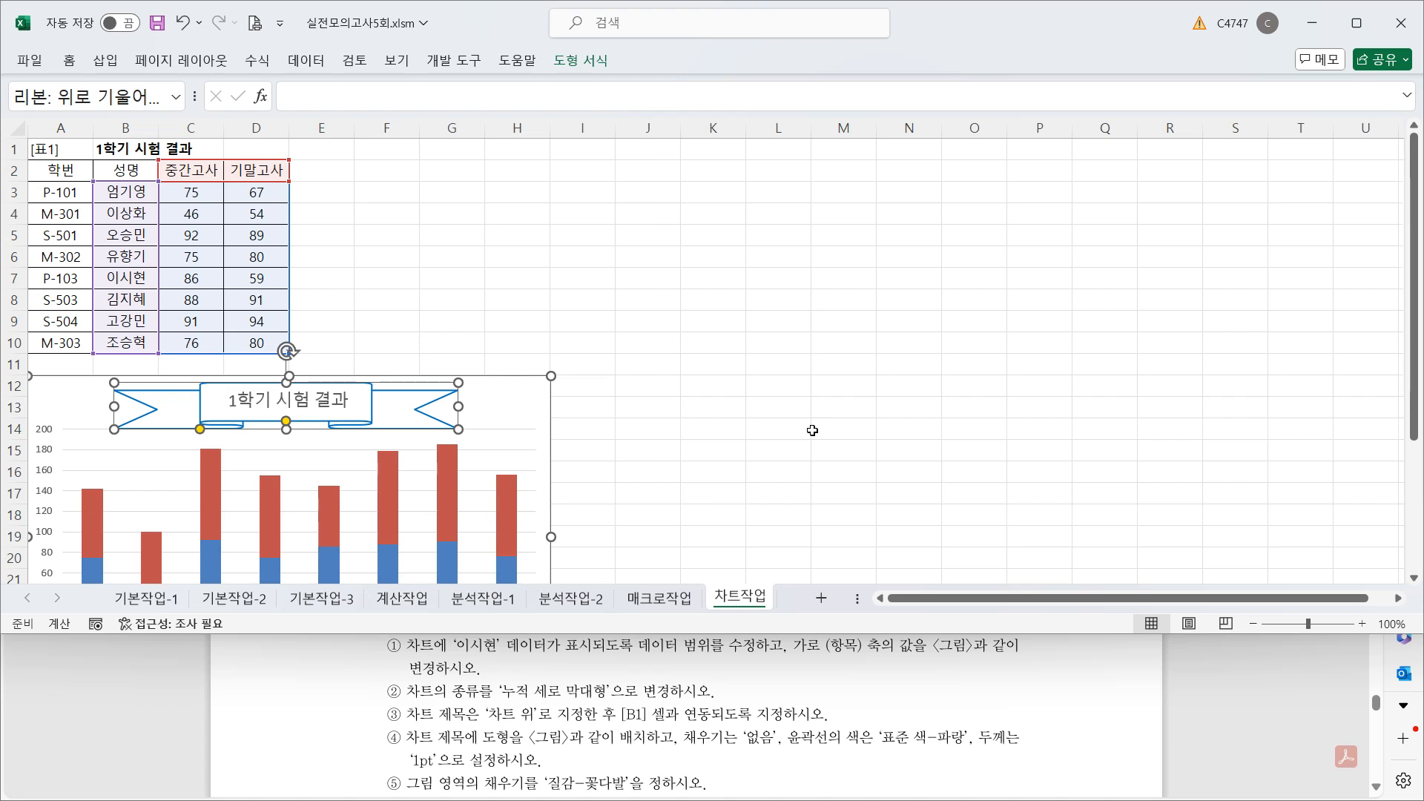
- Fill the chart's plot area (그림 영역) with the bouquet texture (질감-꽃다발)
click(386, 496)
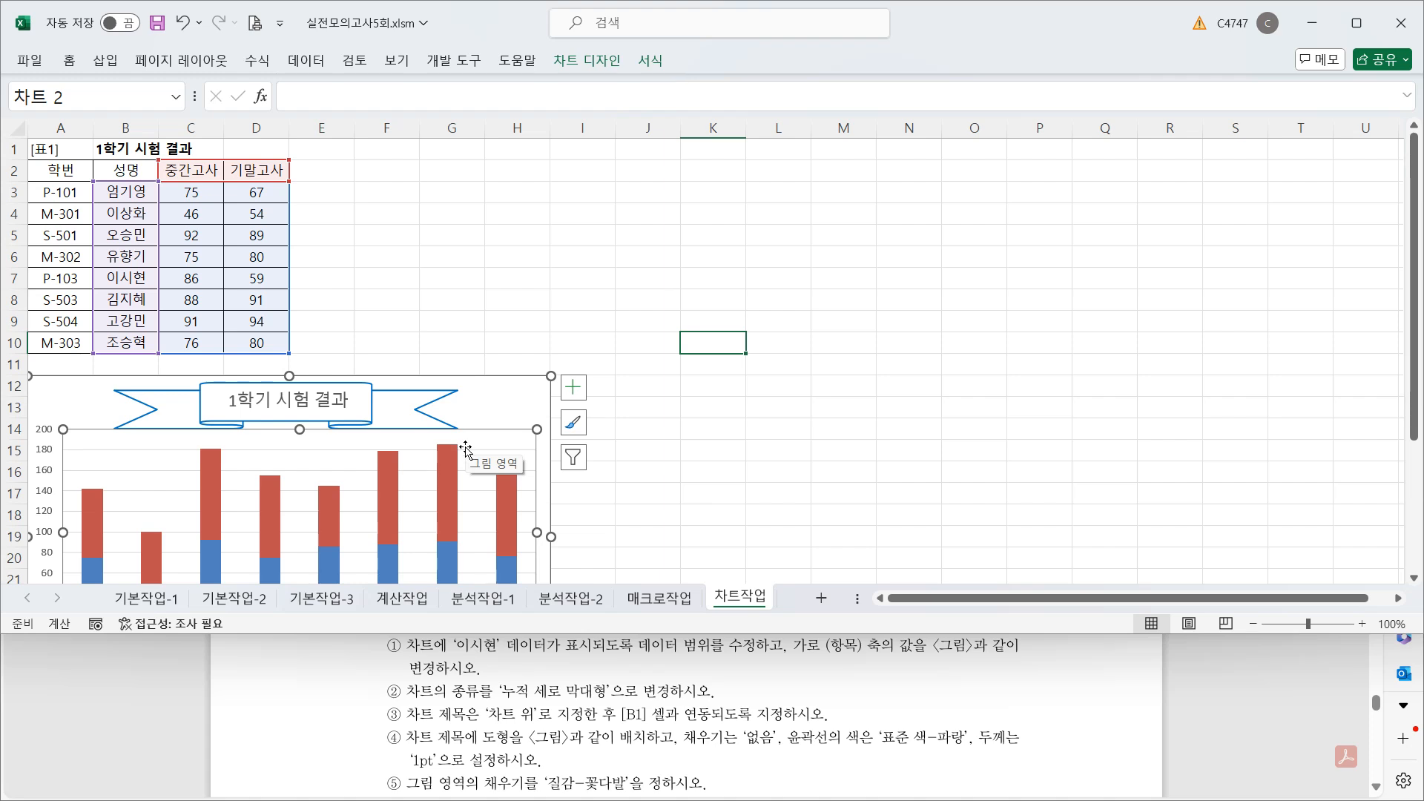
click(656, 65)
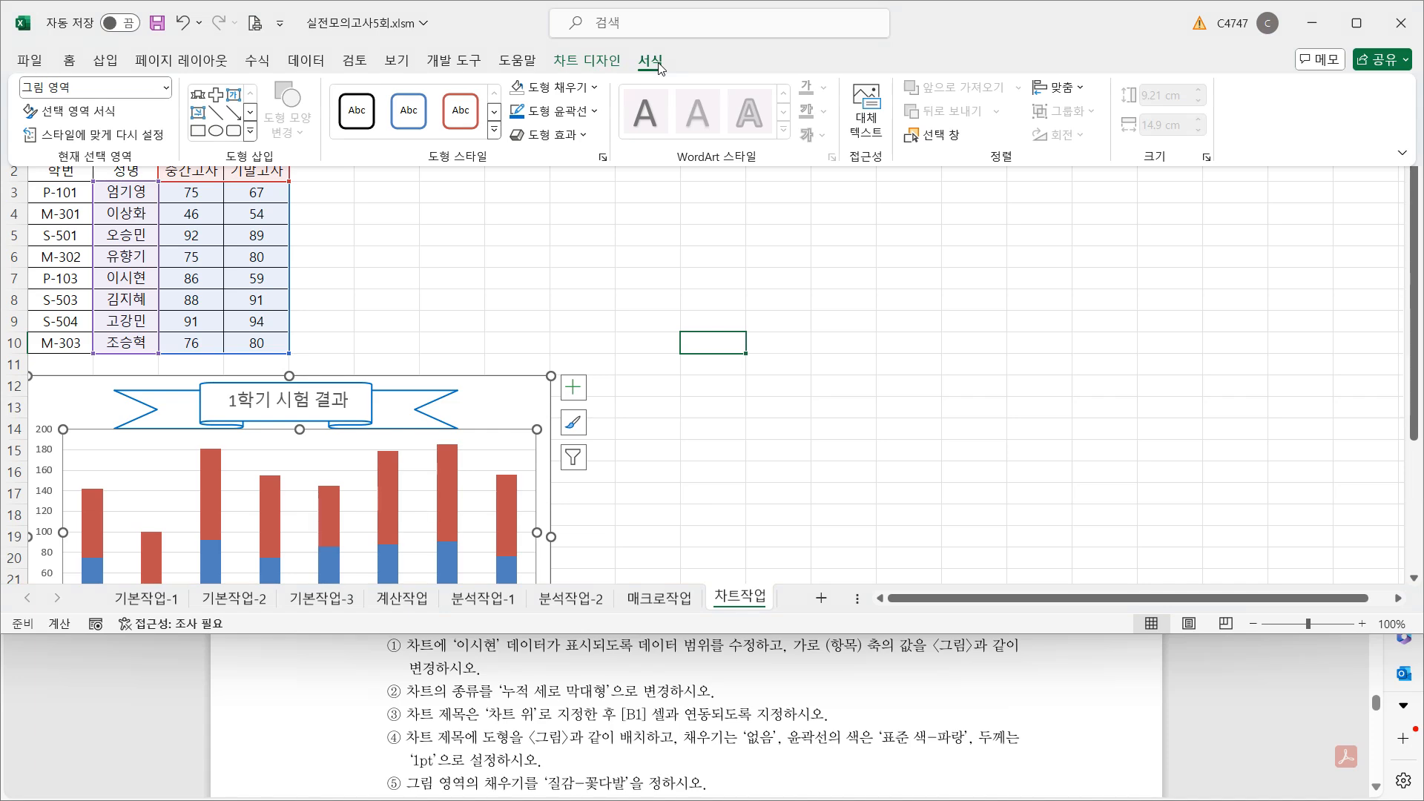
click(596, 89)
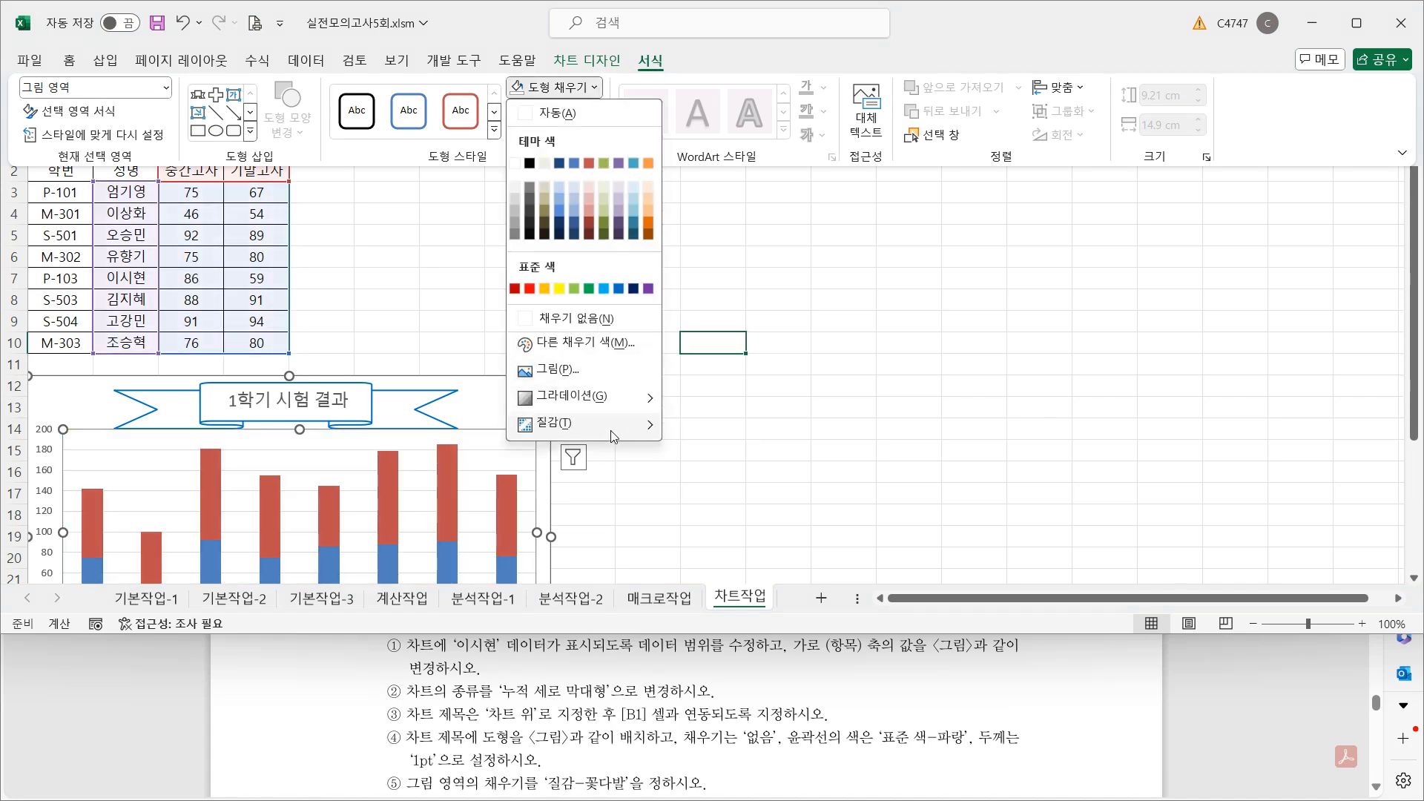
mouse_move(612, 431)
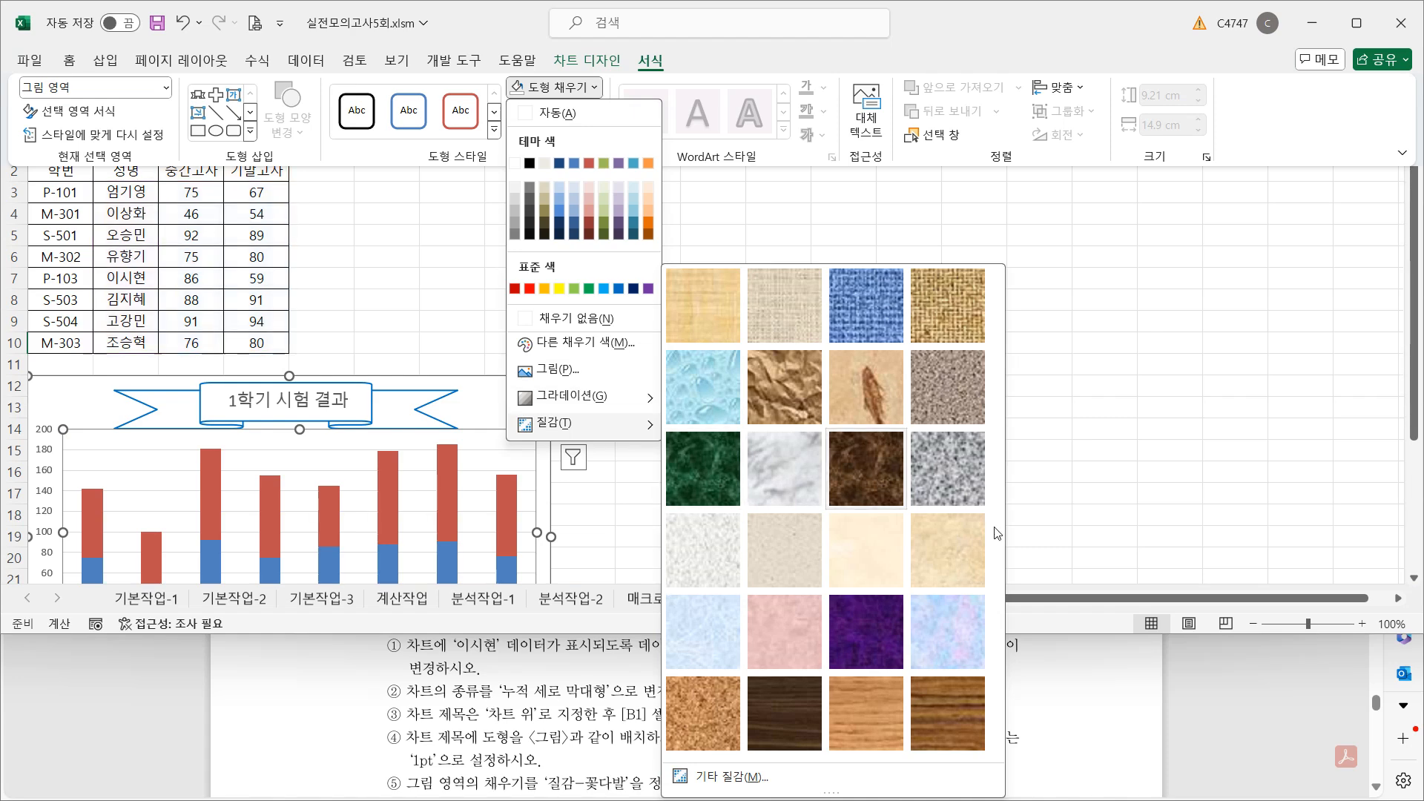
click(962, 626)
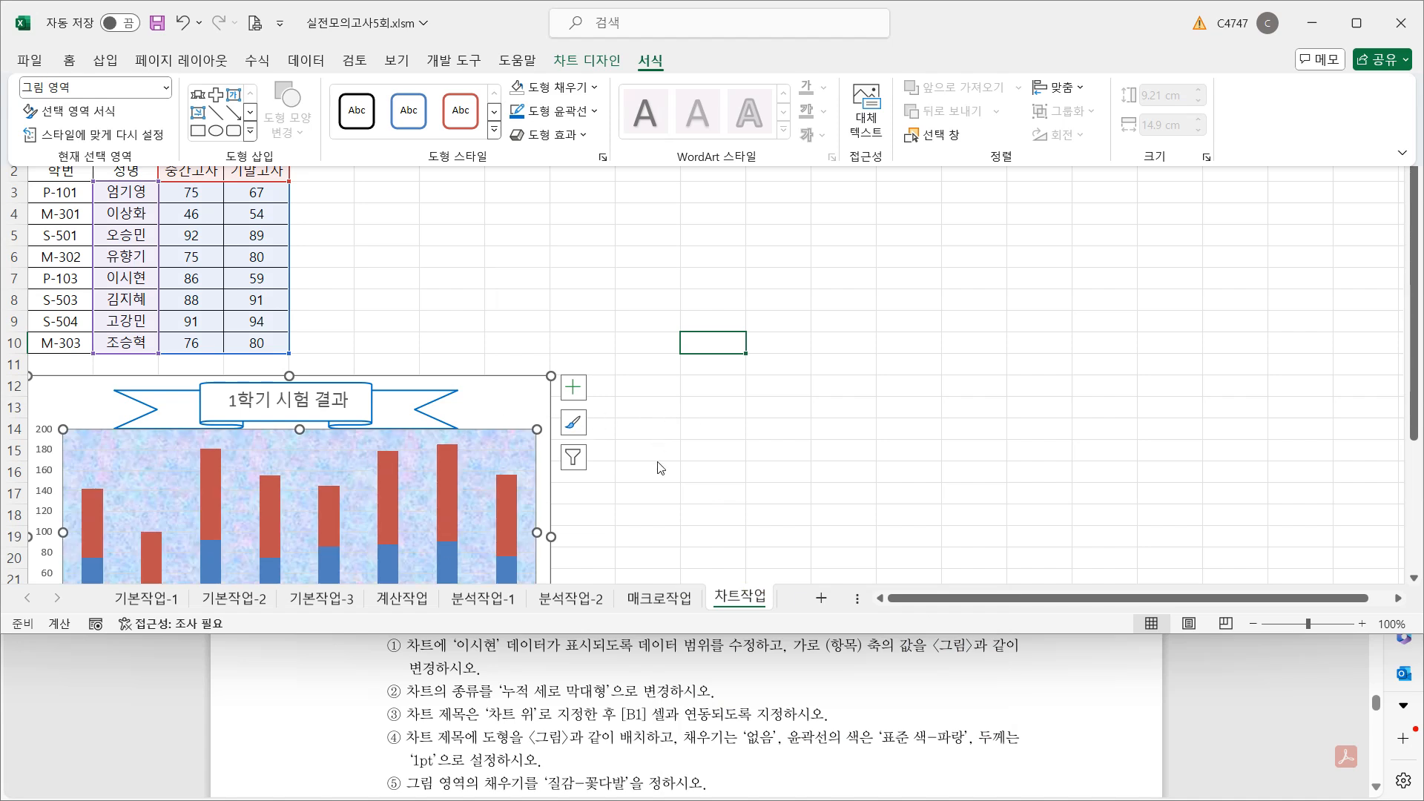
- Reapply the bouquet texture (꽃다발) to the plot area through its detailed picture or texture fill settings (그림 또는 질감 채우기)
click(497, 448)
double_click(497, 449)
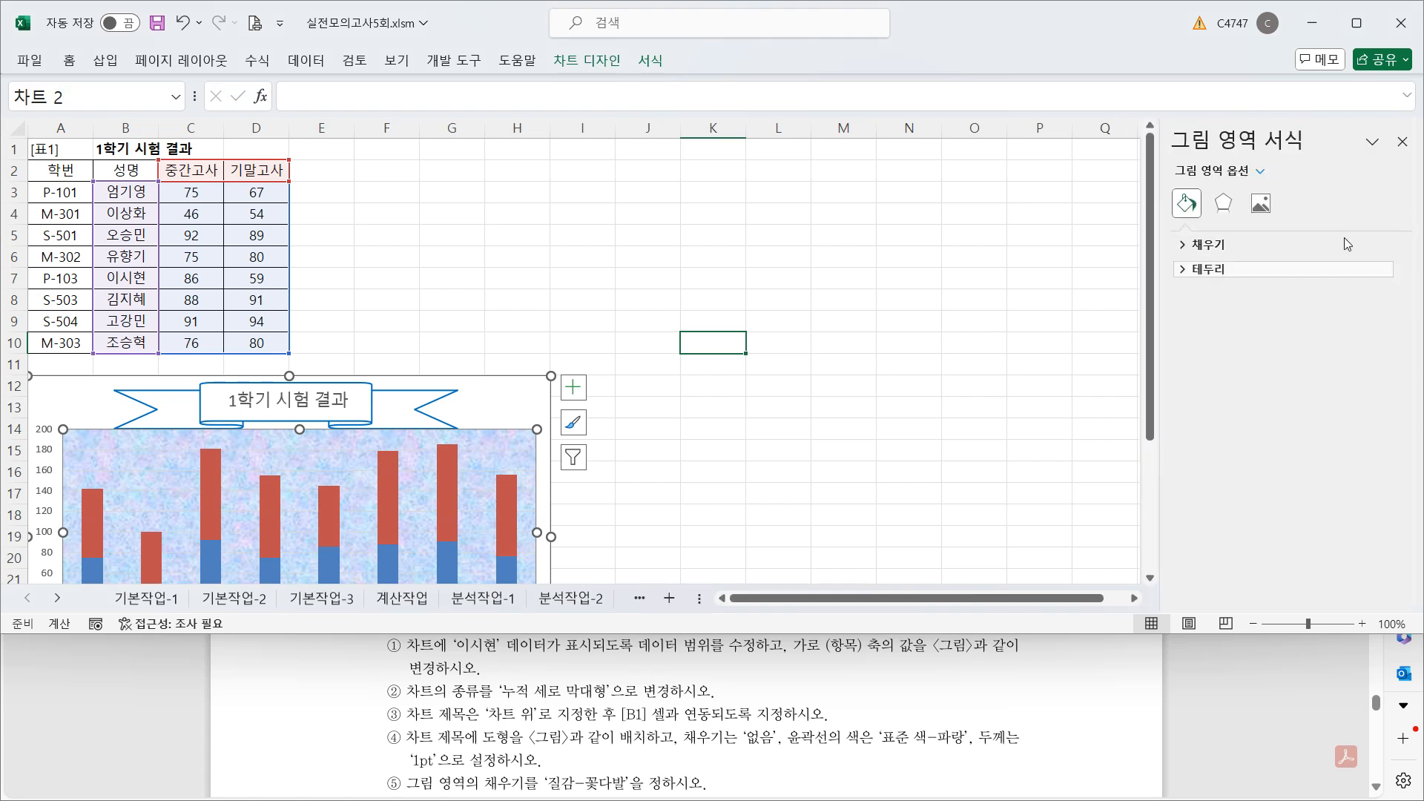
click(1219, 252)
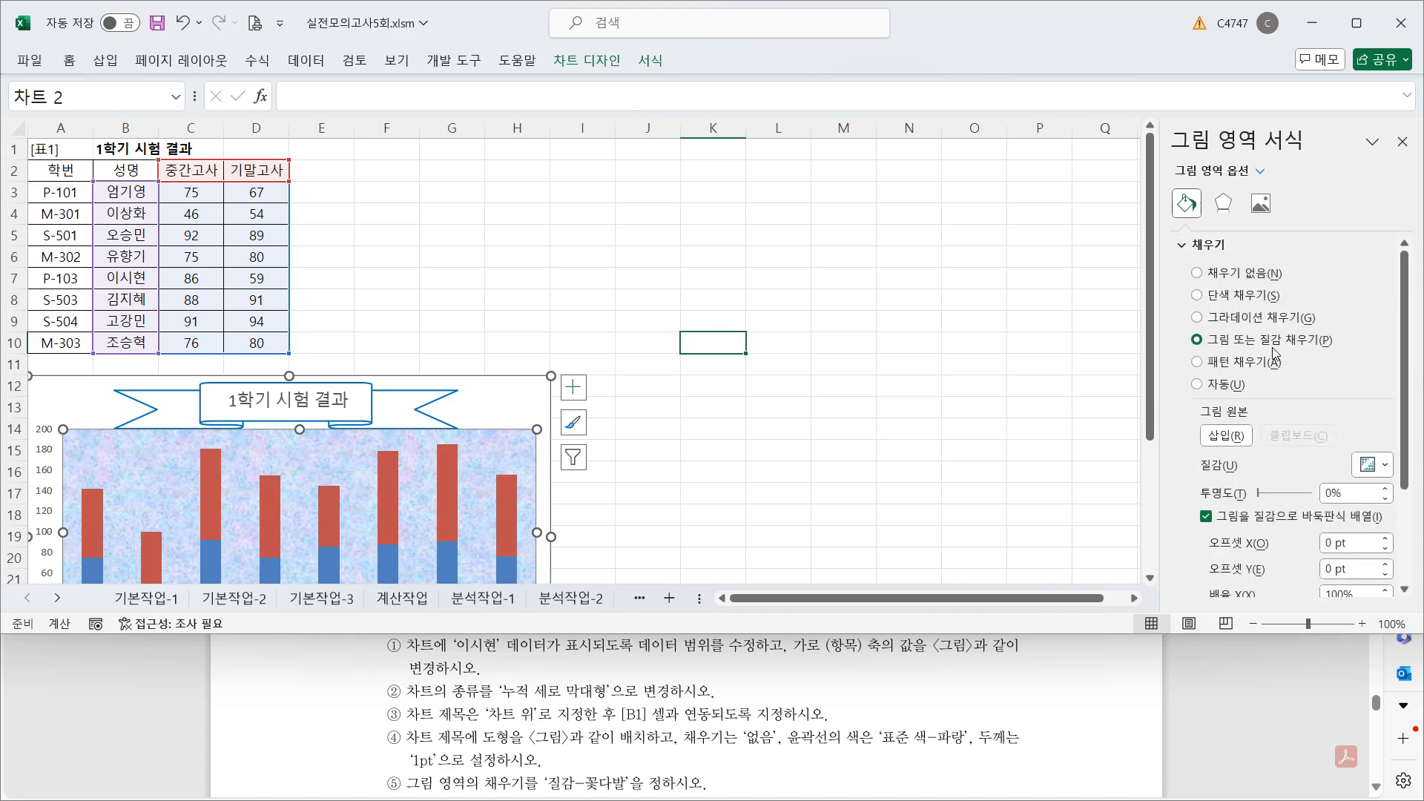
click(1374, 466)
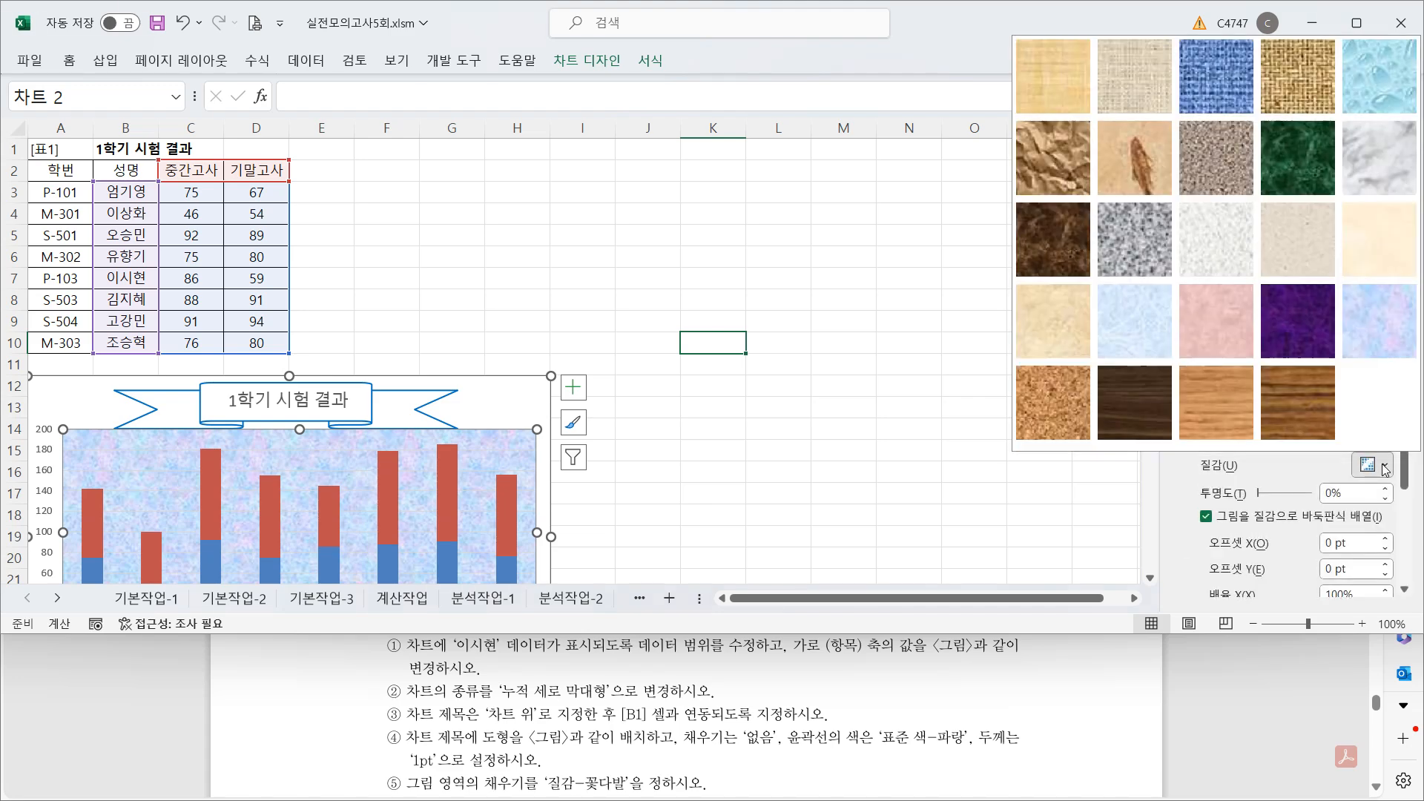
click(1384, 320)
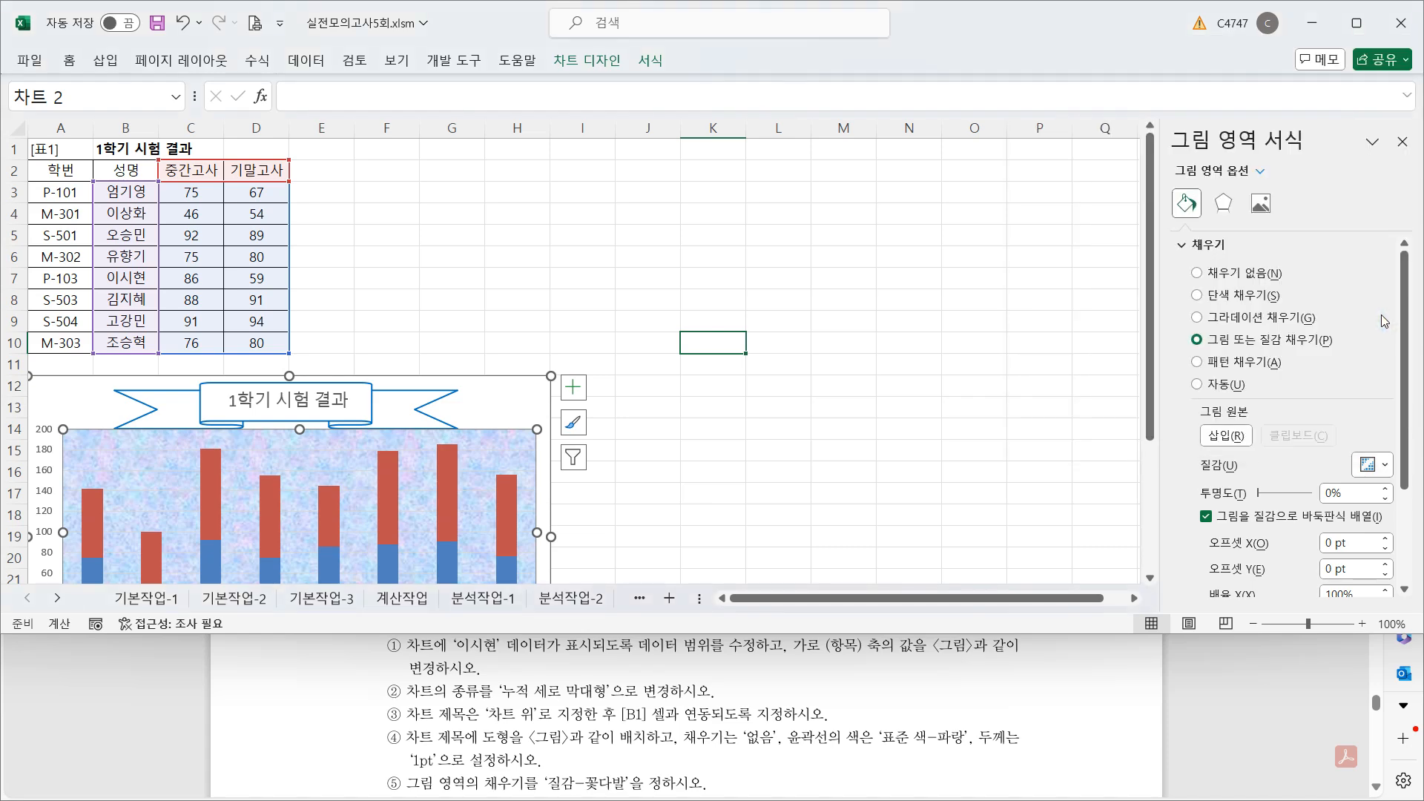